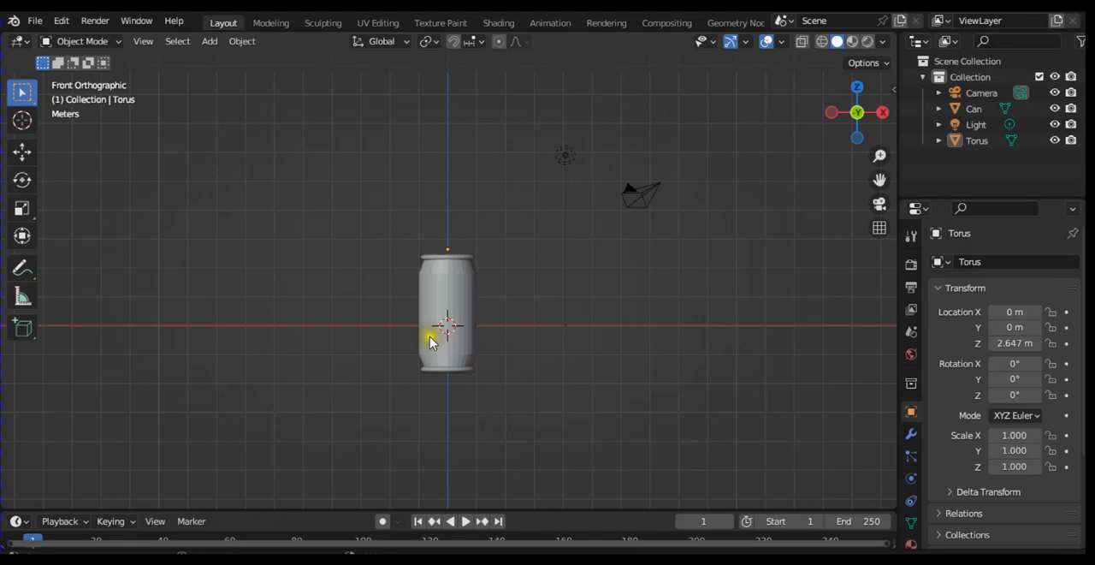
Step: Move all scene objects up along Z by about 1.74 m so the can's base sits near the ground line
key(shift+a)
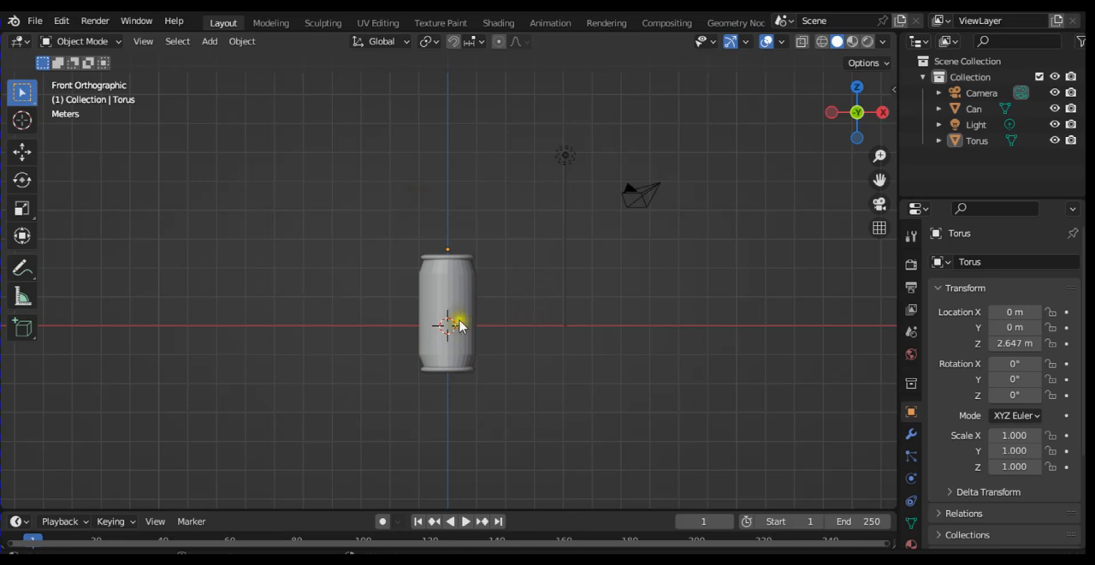
key(a)
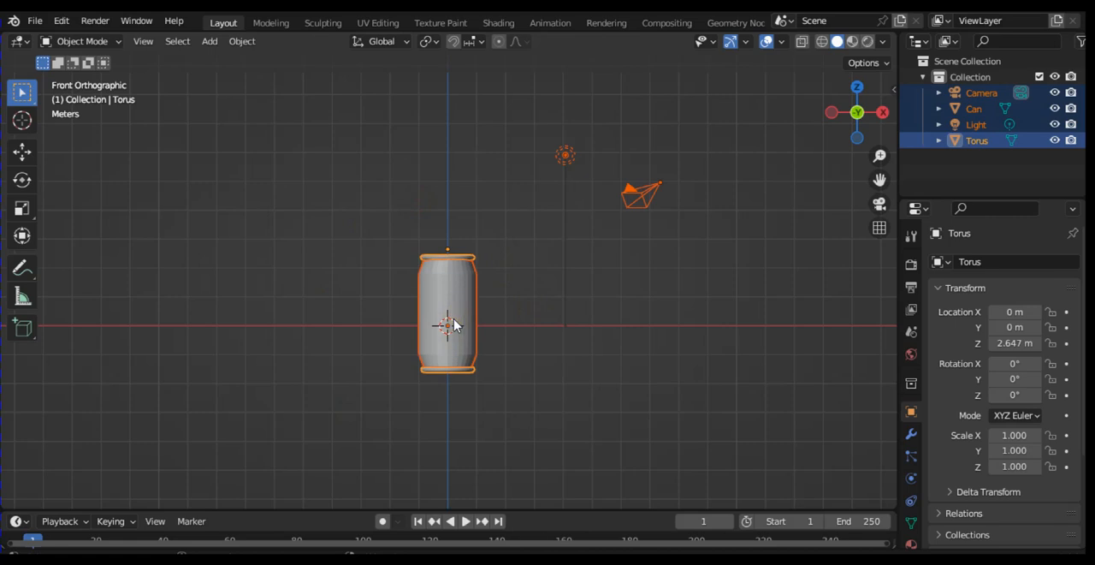
key(g)
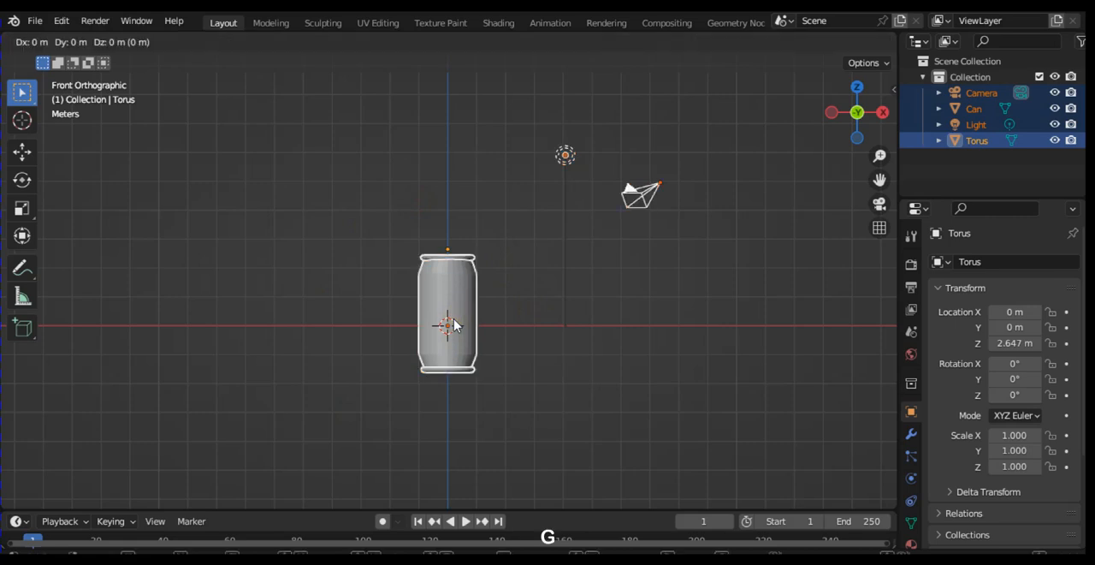
key(z)
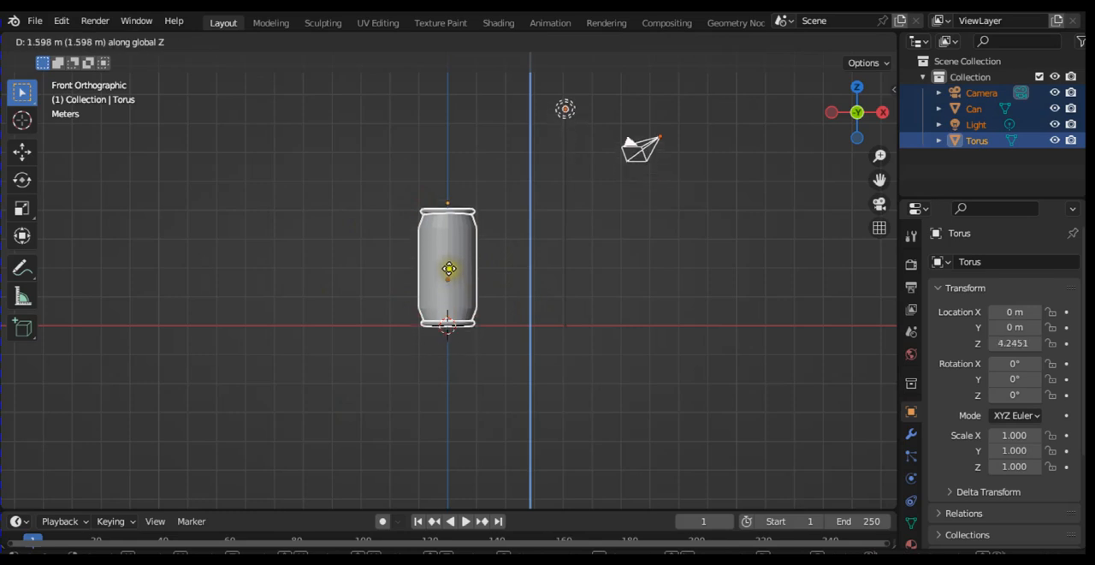
click(449, 269)
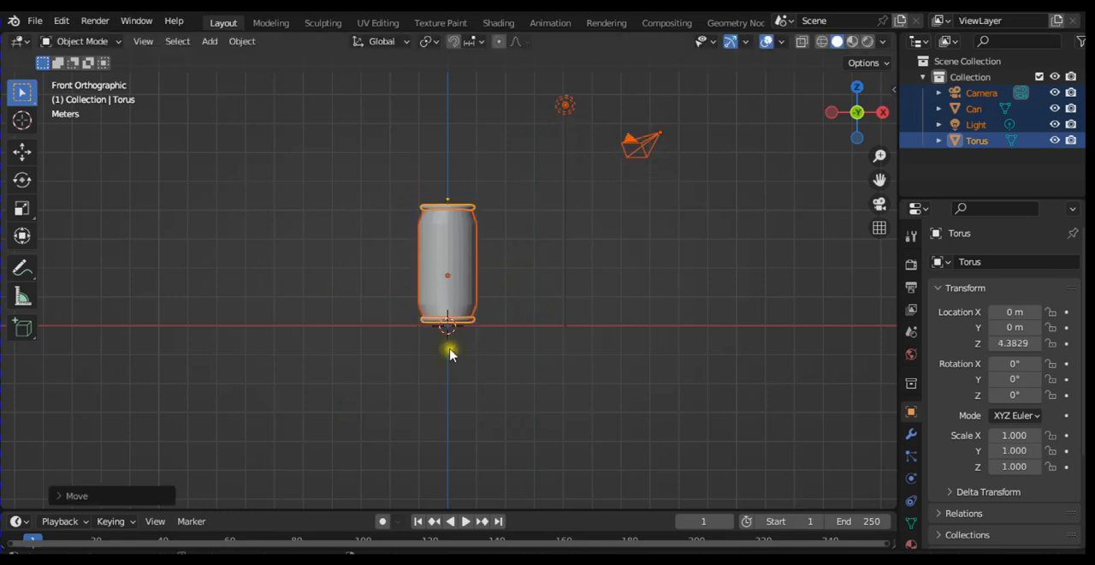
Step: Place a new cylinder below the can at Z about -1.65 m, scaled uniformly to about 0.255
key(shift+a)
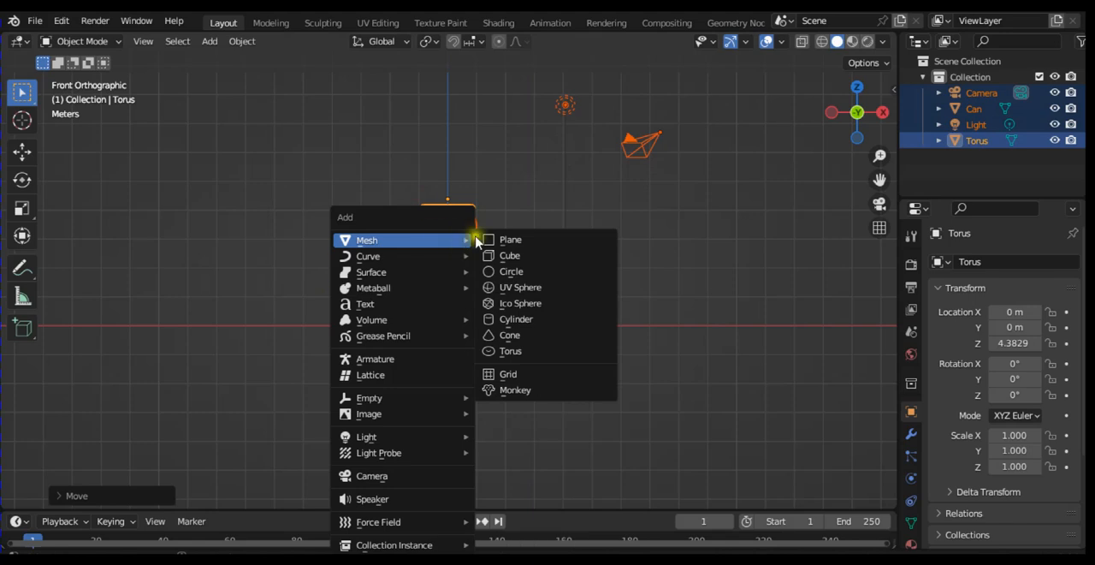
mouse_move(466, 239)
click(548, 326)
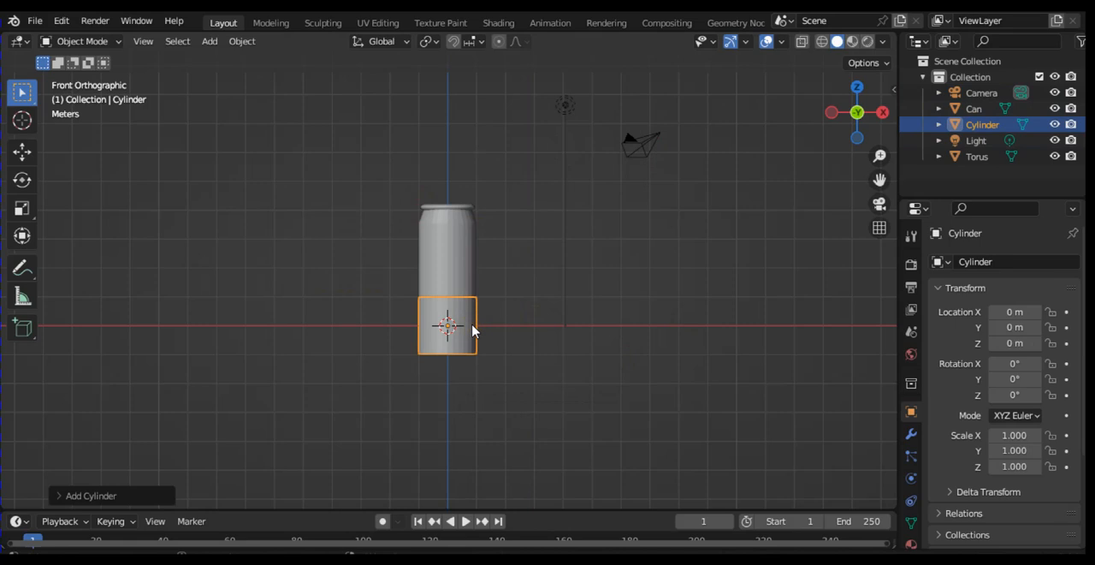
key(g)
key(z)
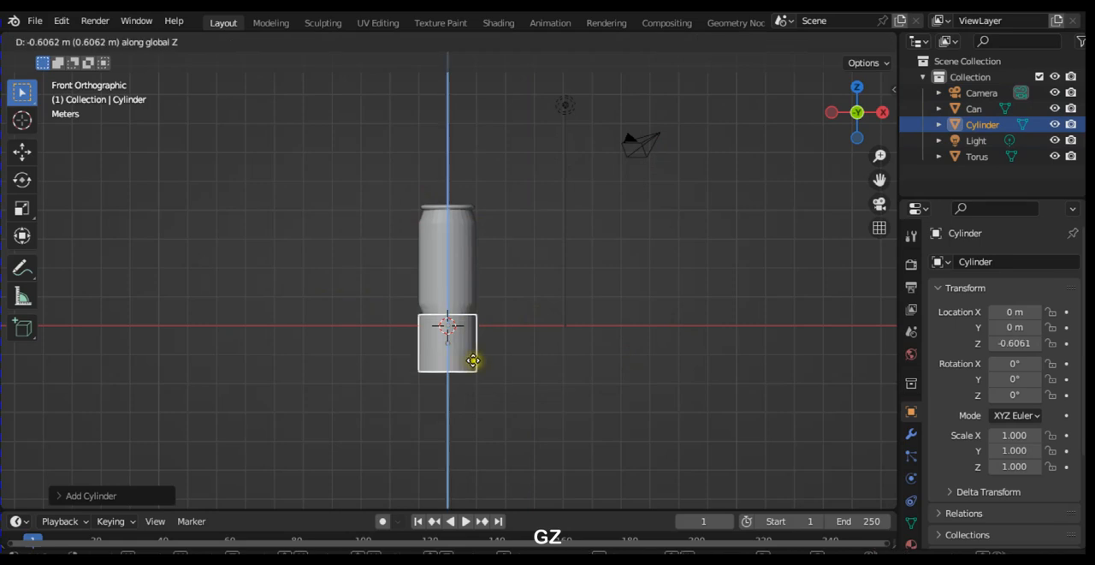
click(472, 373)
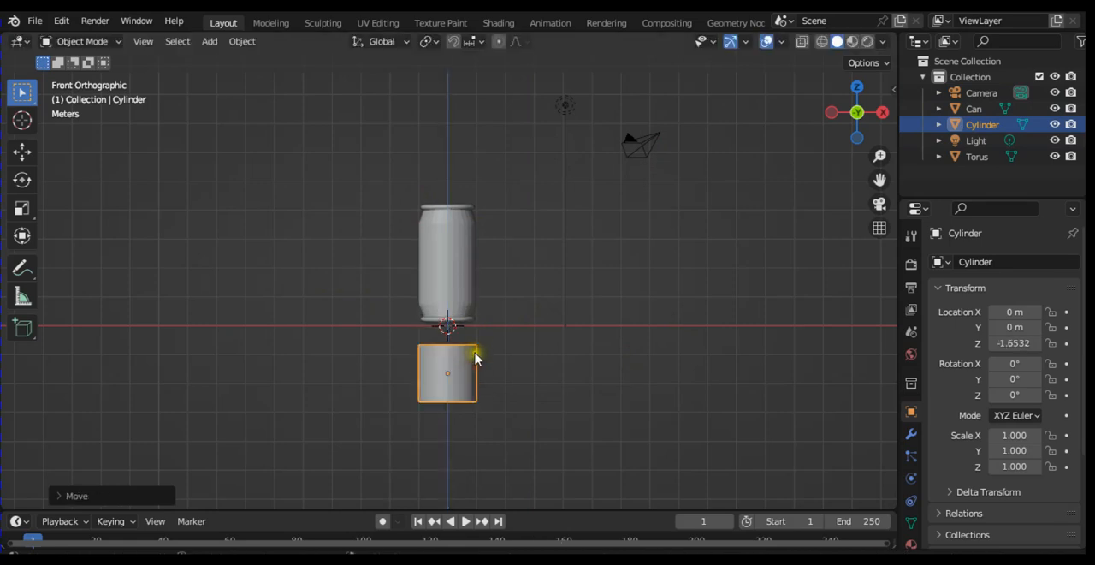
key(s)
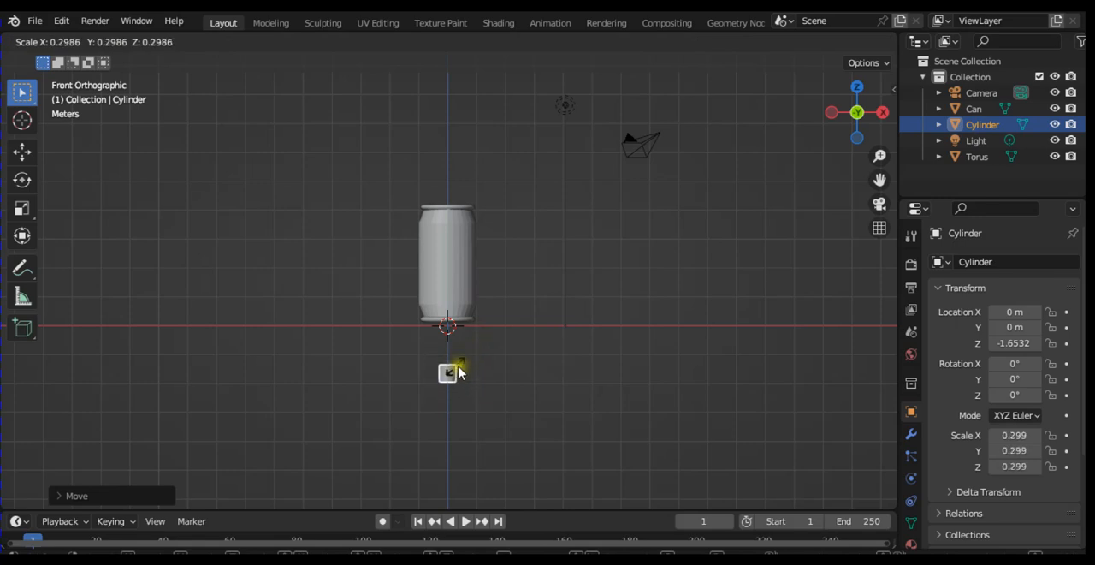
click(460, 370)
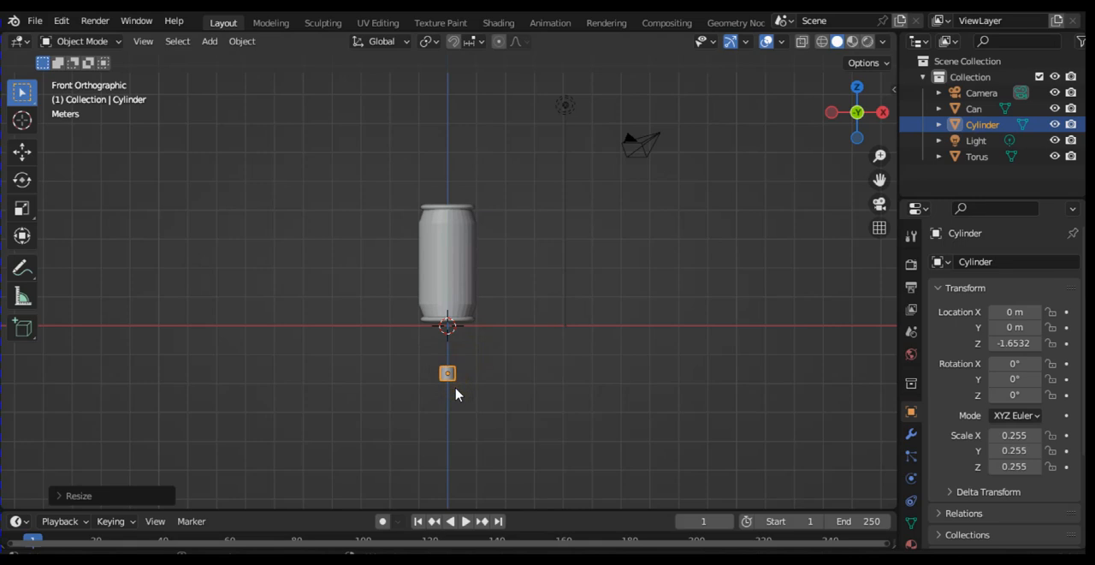
Step: In Edit Mode with face selection, extrude the small cylinder's bottom face straight down by about 2.2 m
key(KP_2)
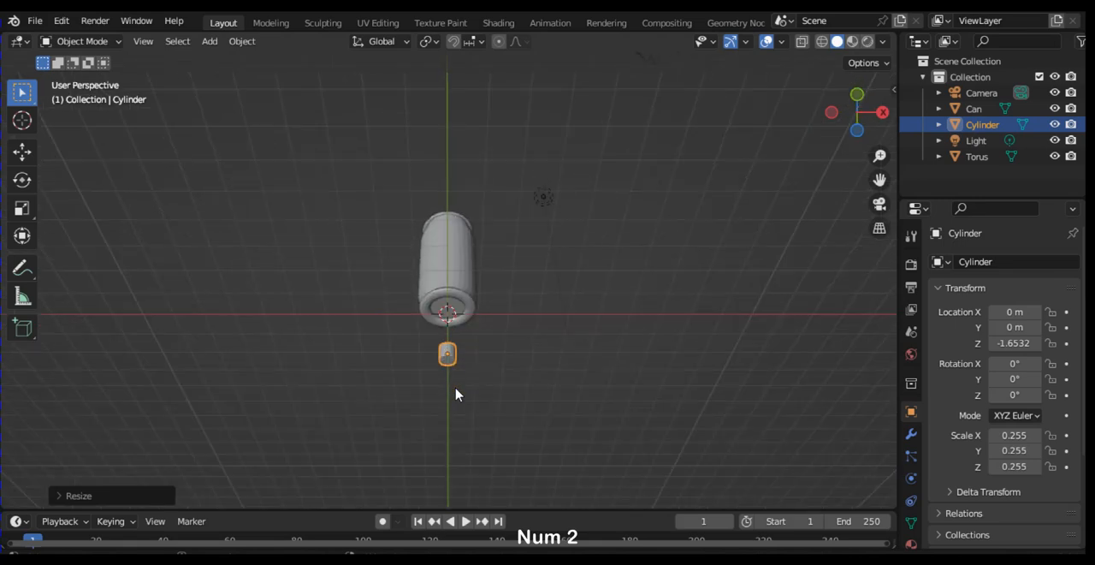
key(KP_2)
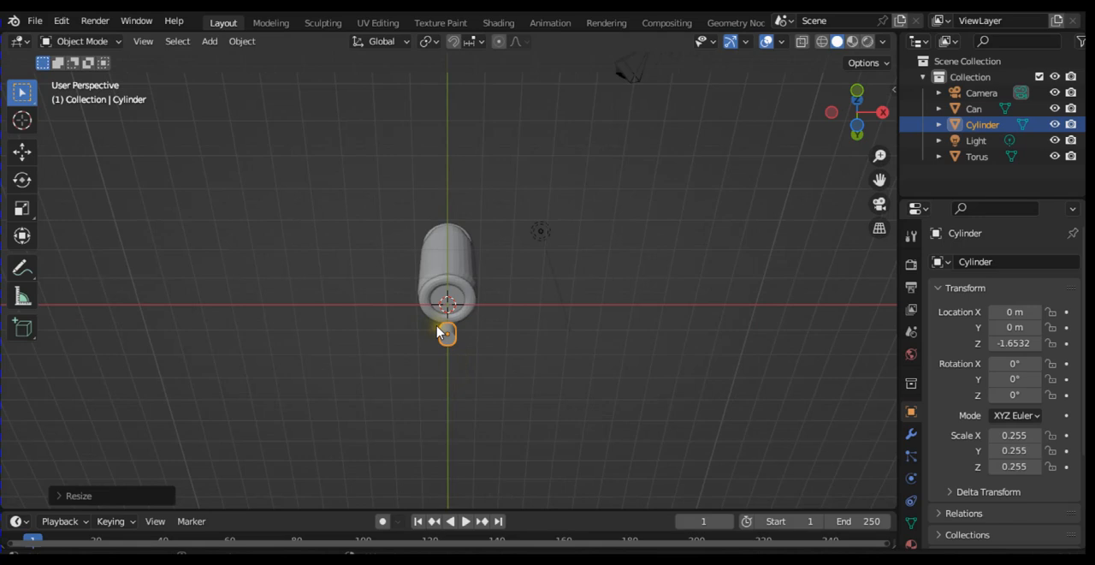
key(Tab)
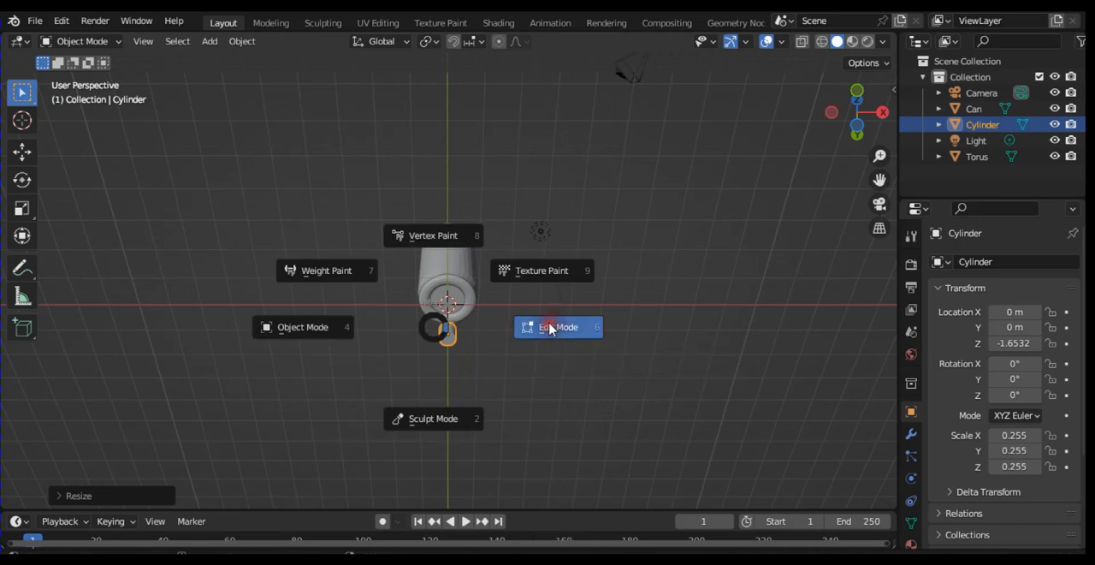
click(552, 327)
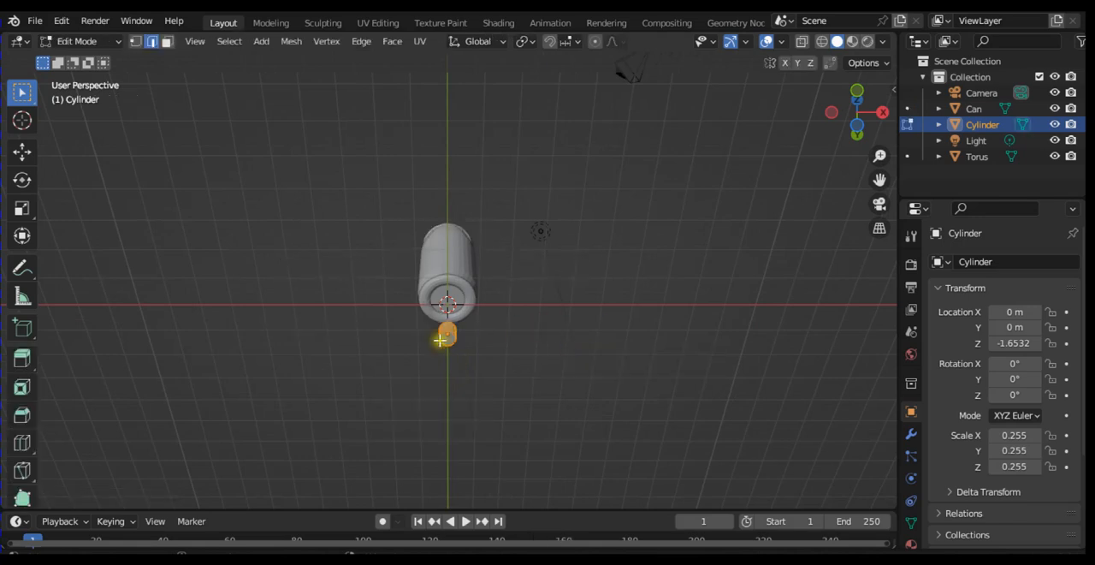
click(167, 41)
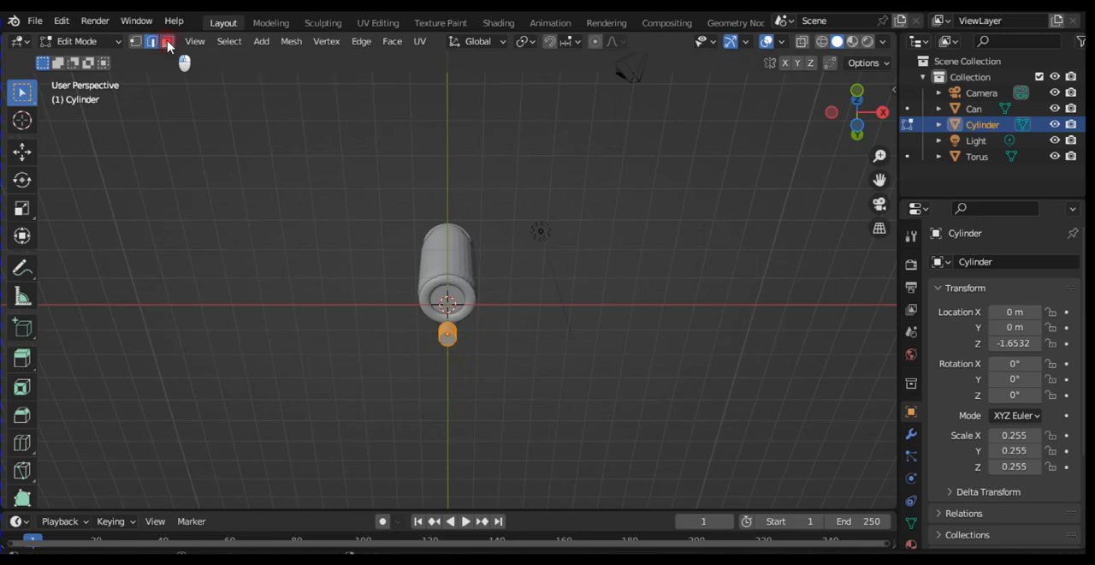
click(448, 340)
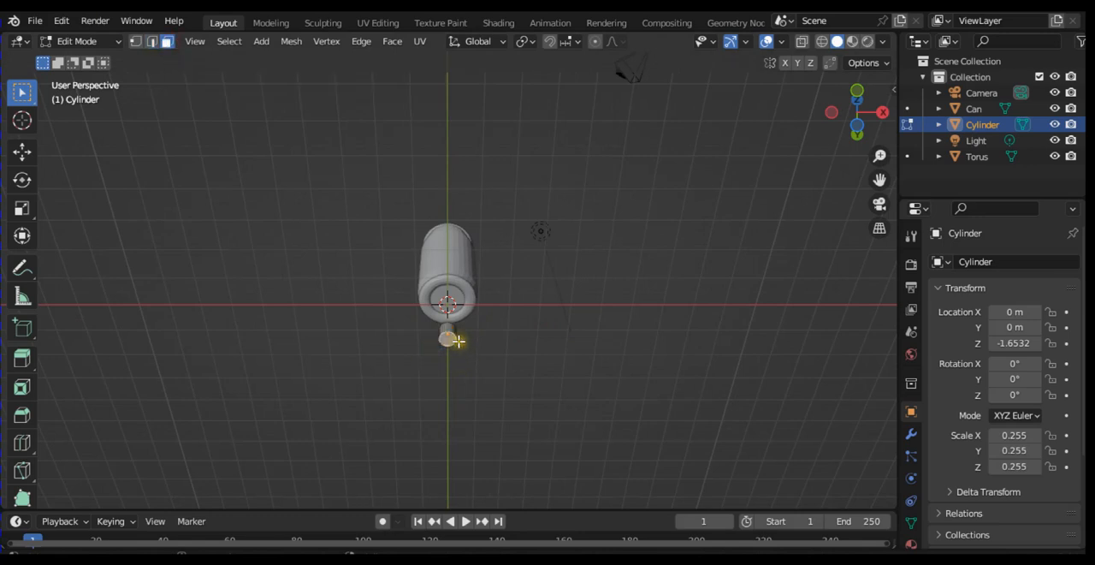
key(KP_1)
click(447, 378)
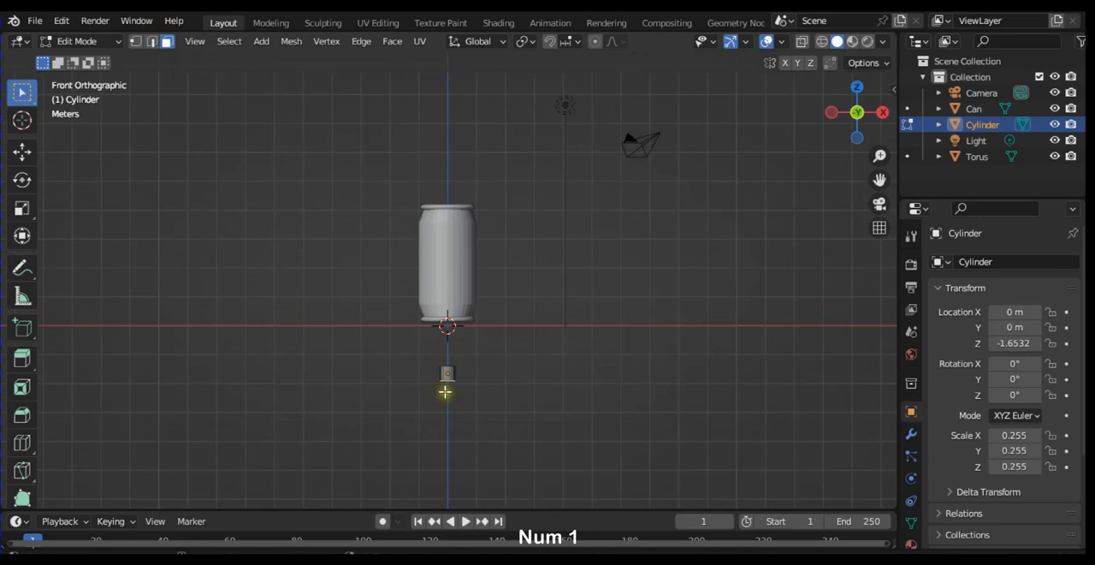
key(e)
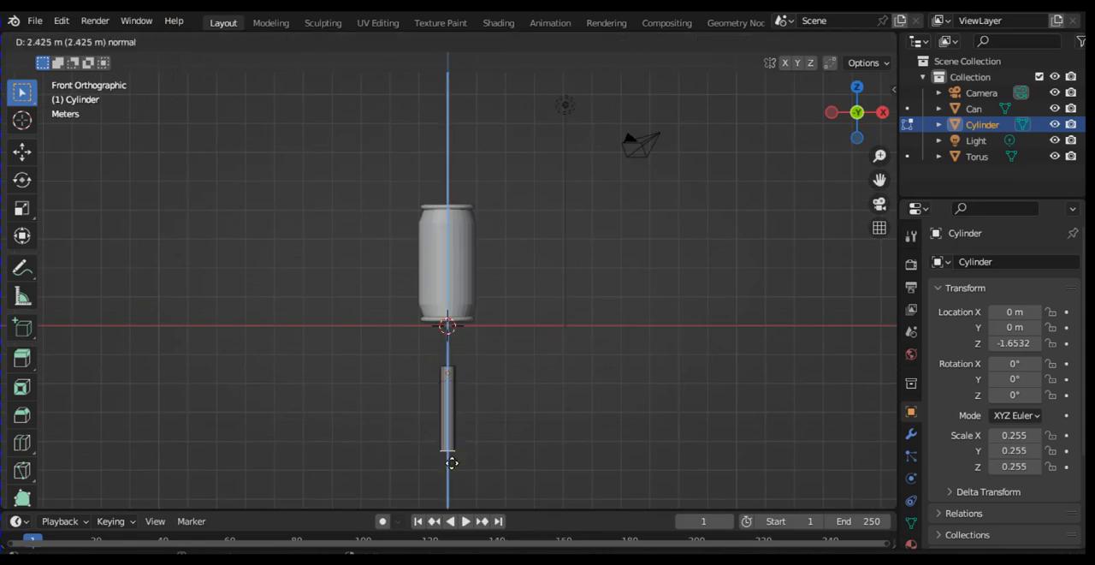
click(453, 451)
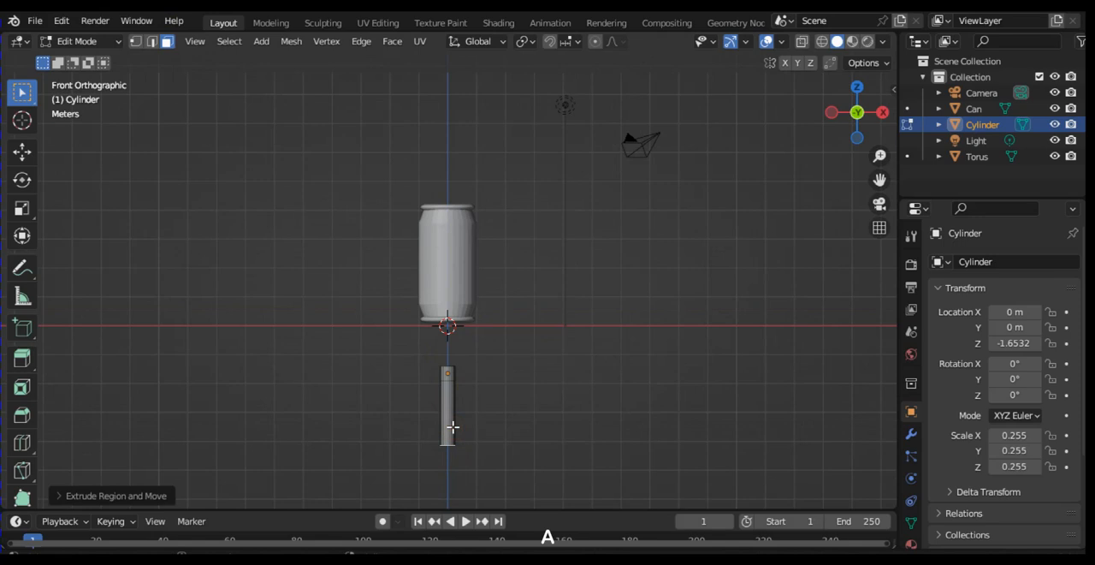
Step: Move the cylinder's entire geometry about 0.41 m in X and 1.49 m up in Z, to just under the can
click(452, 427)
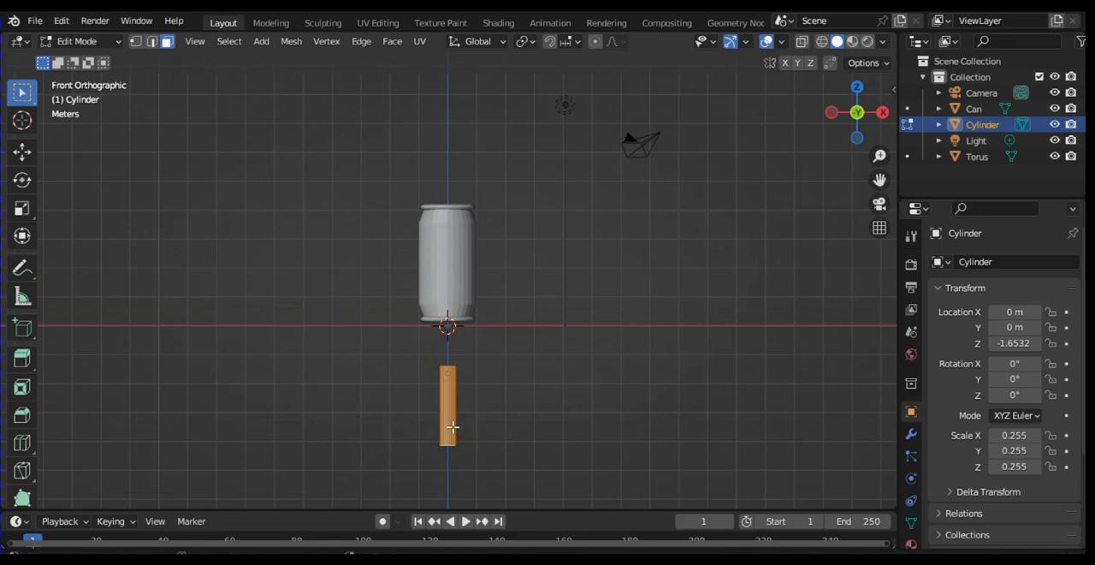
key(g)
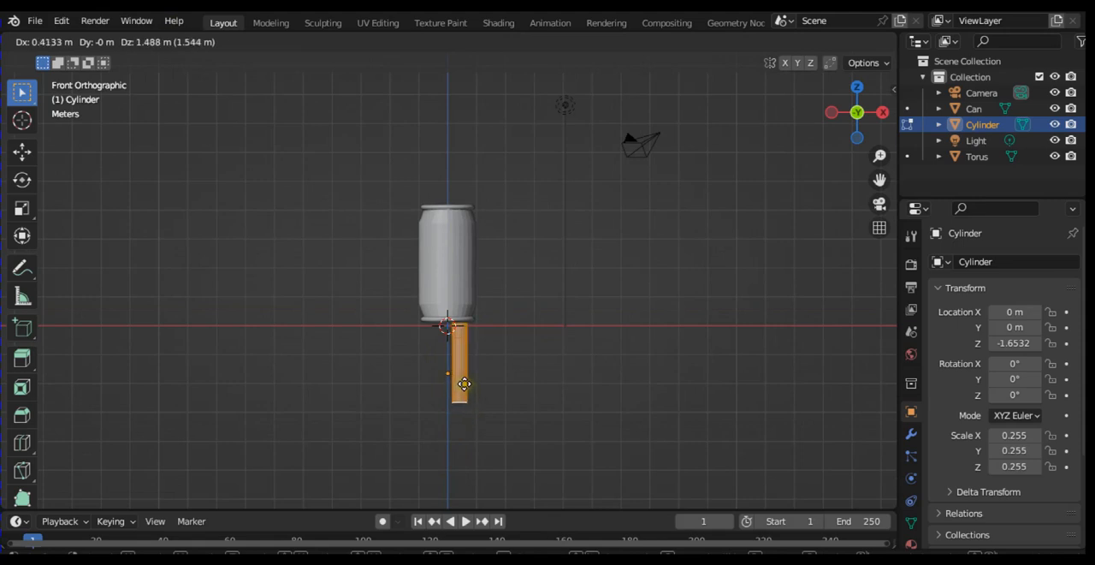
click(464, 384)
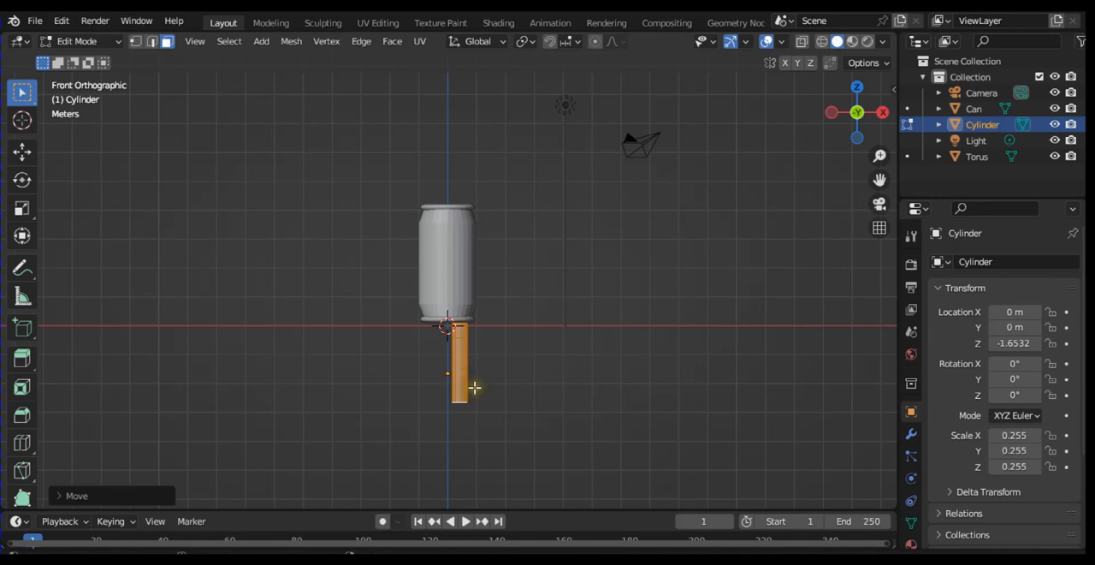
Step: Hide the cylinder and return to Object Mode
click(1056, 124)
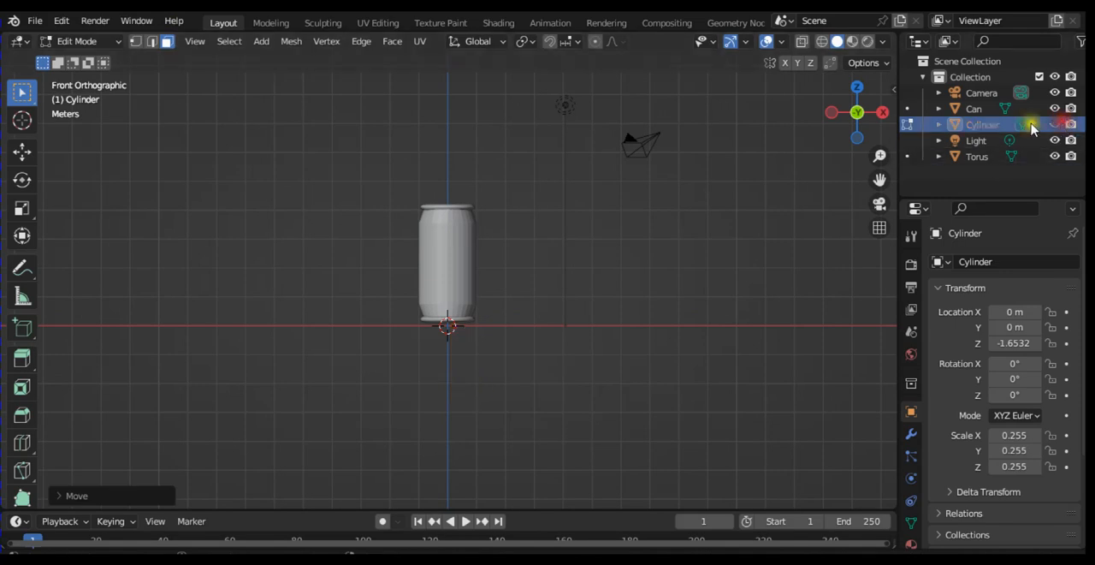
click(984, 109)
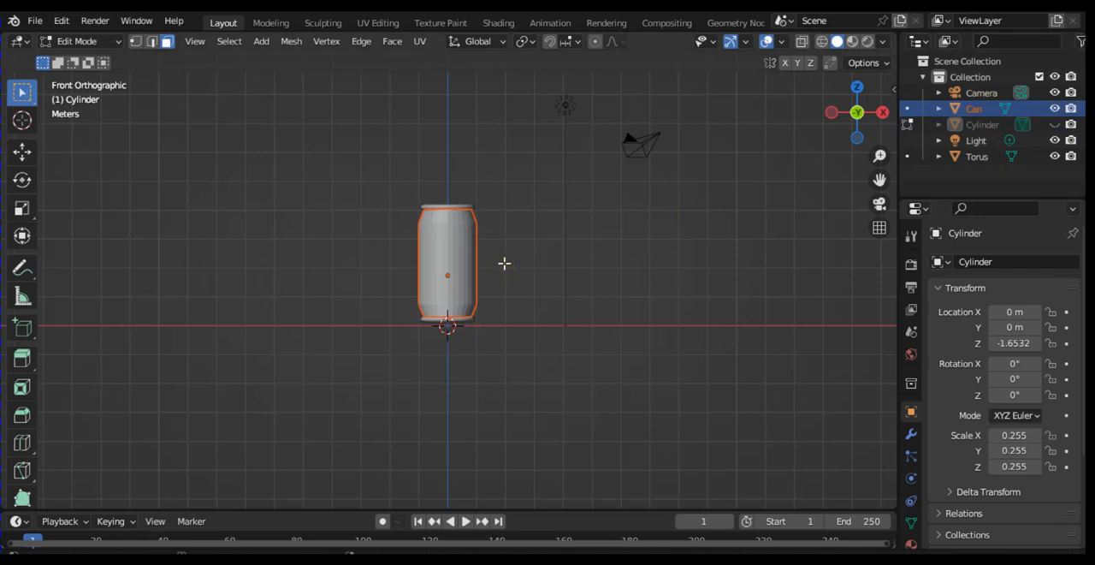
key(Tab)
click(374, 273)
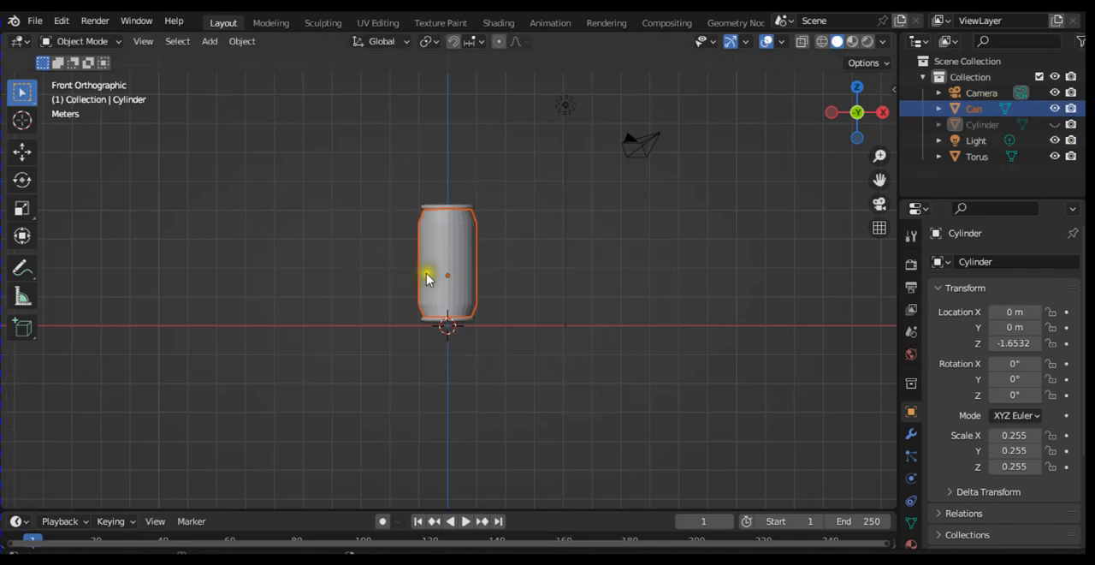
Step: Scale all visible objects by about 1.26 and move them about 0.6 m in X and 1.35 m in Z, back toward the vertical axis
key(a)
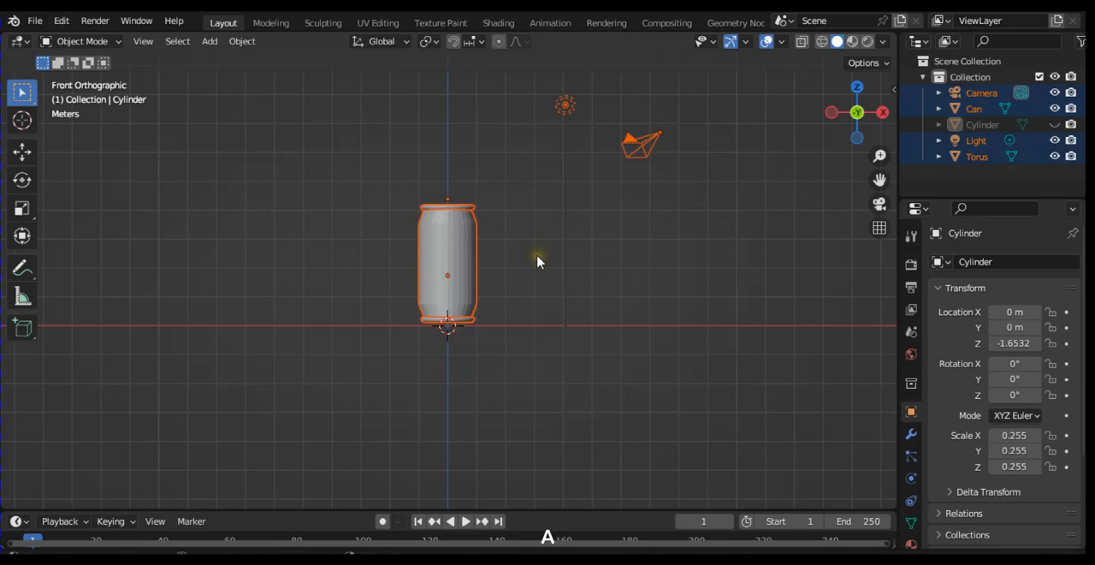
key(s)
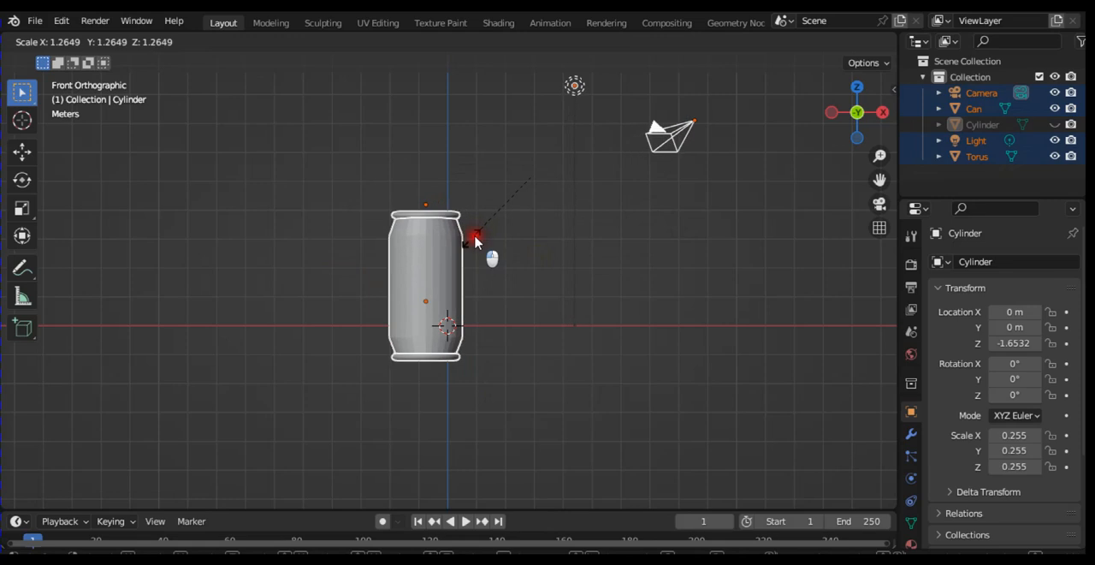
click(476, 241)
key(g)
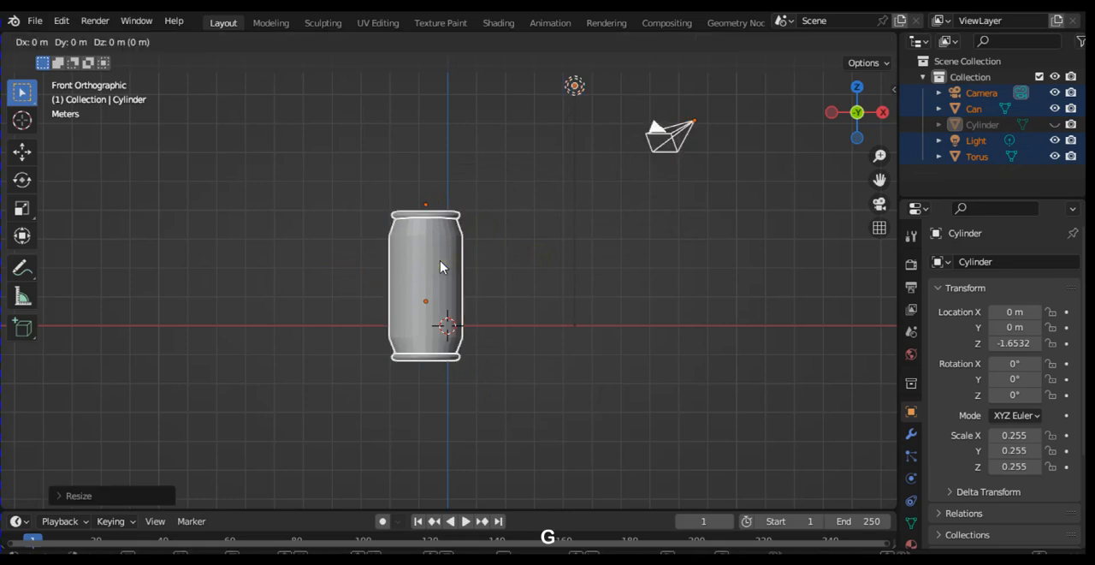
click(457, 219)
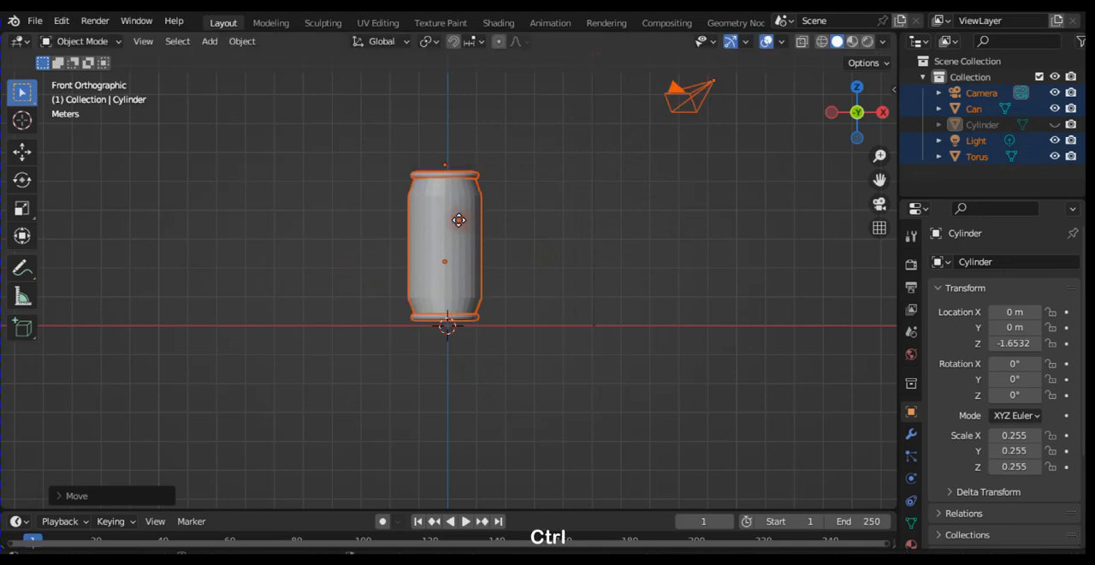
Step: Nudge all visible objects about 0.1 m in X and -0.14 m in Z so the can's base rests centred on the origin
key(ctrl+equal)
key(ctrl+equal)
key(ctrl+equal)
key(ctrl+equal)
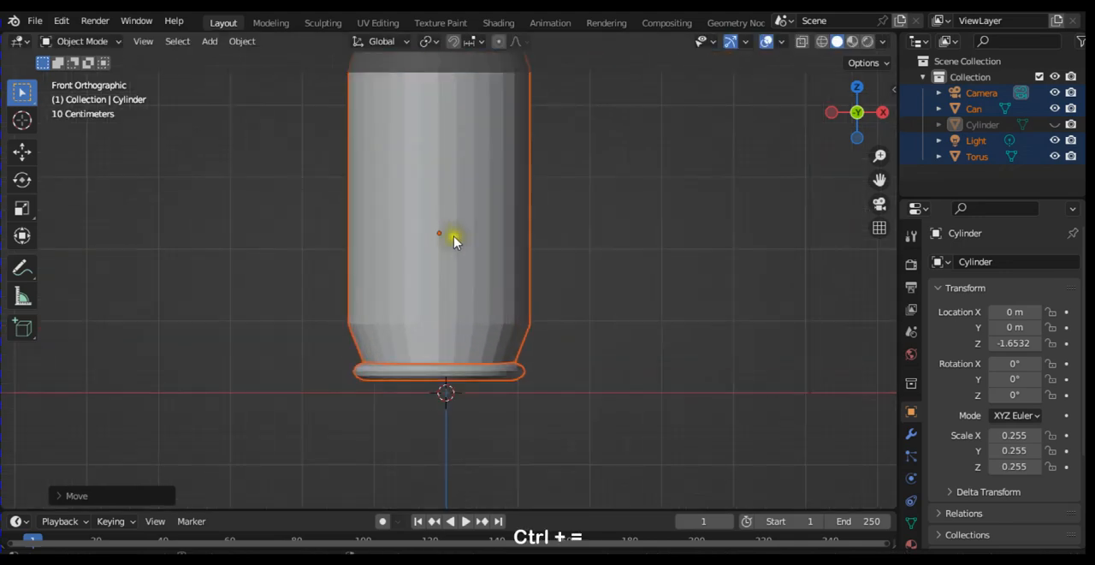
click(442, 237)
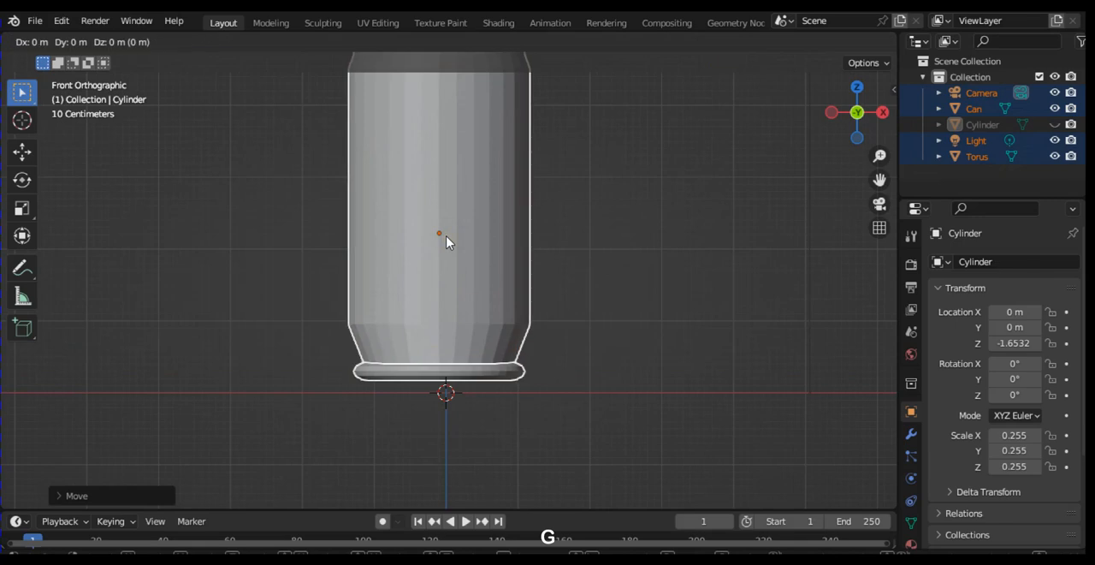
key(g)
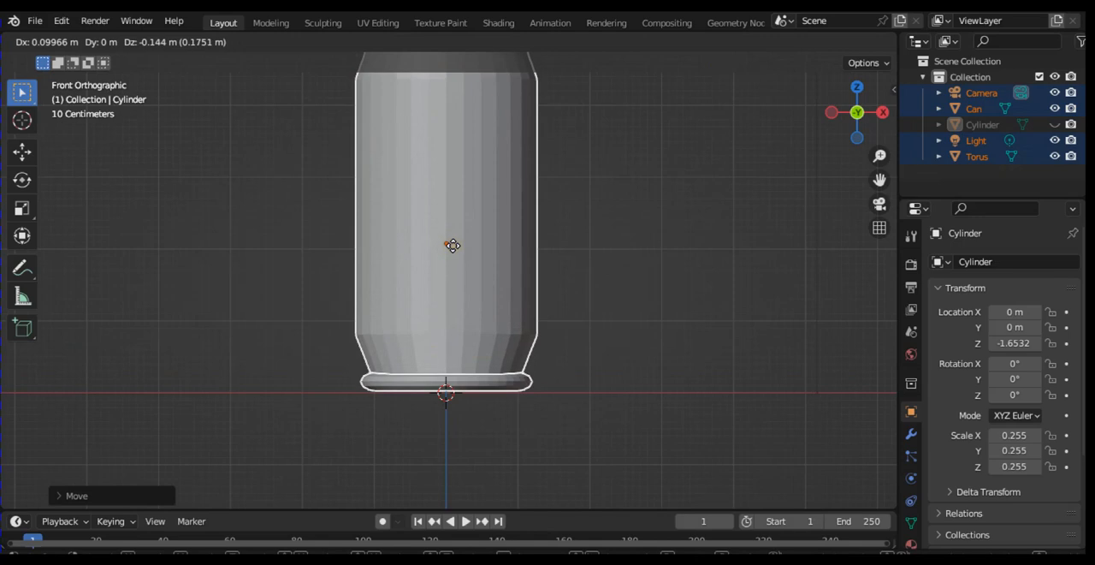
click(470, 275)
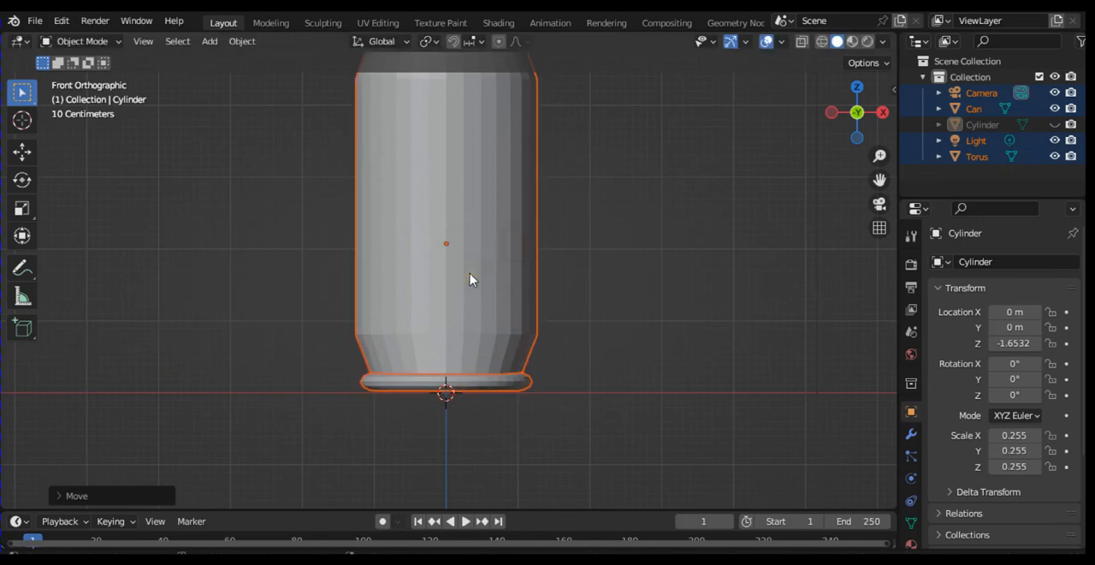
key(ctrl+minus)
key(ctrl+minus)
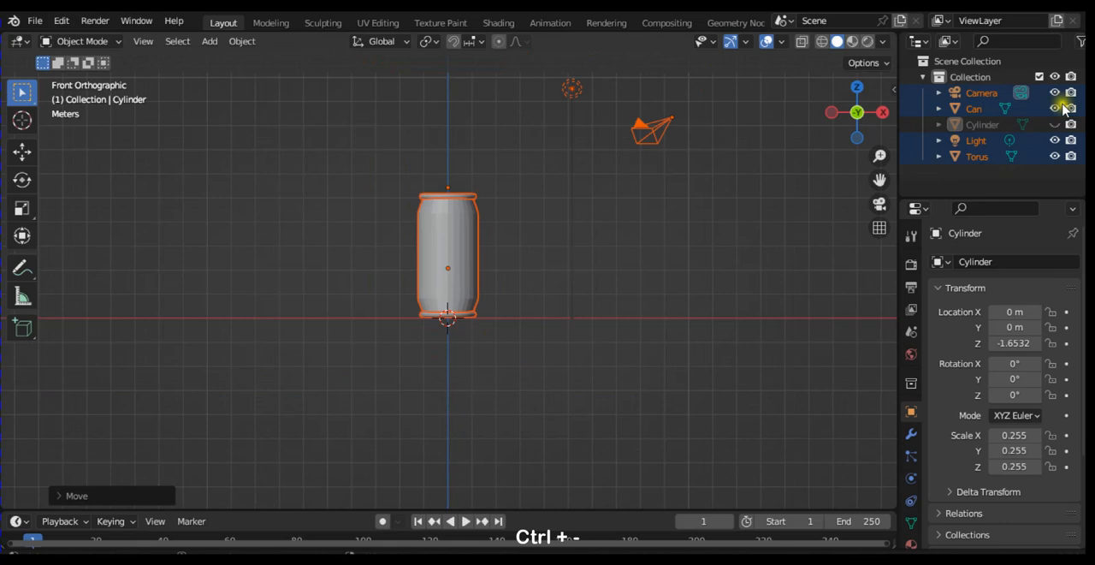
Step: Unhide the thin cylinder beneath the can and scale all its geometry to about 0.70 in Edit Mode
click(992, 125)
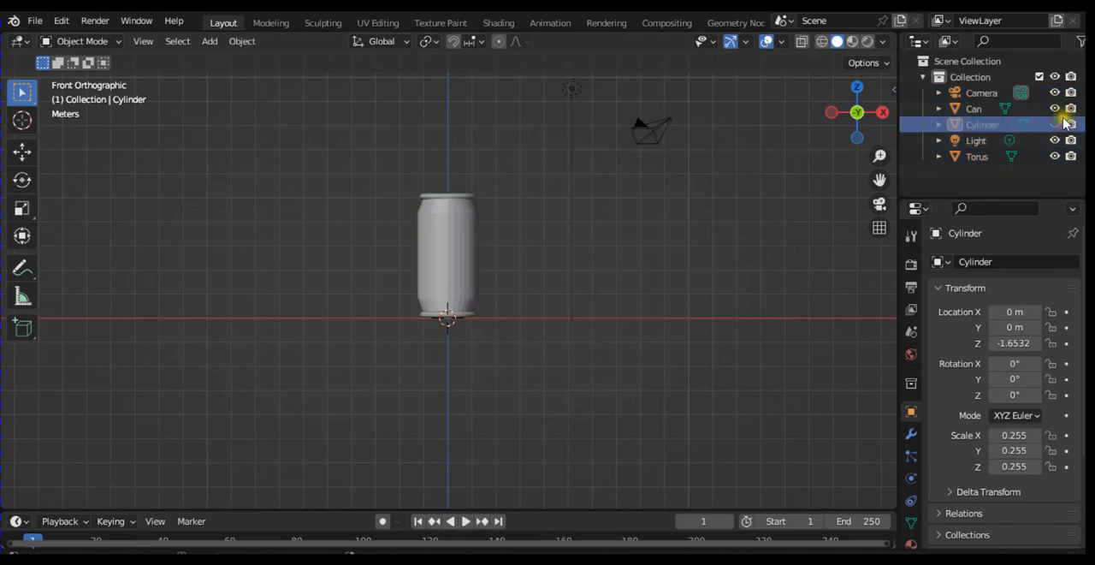
click(1056, 124)
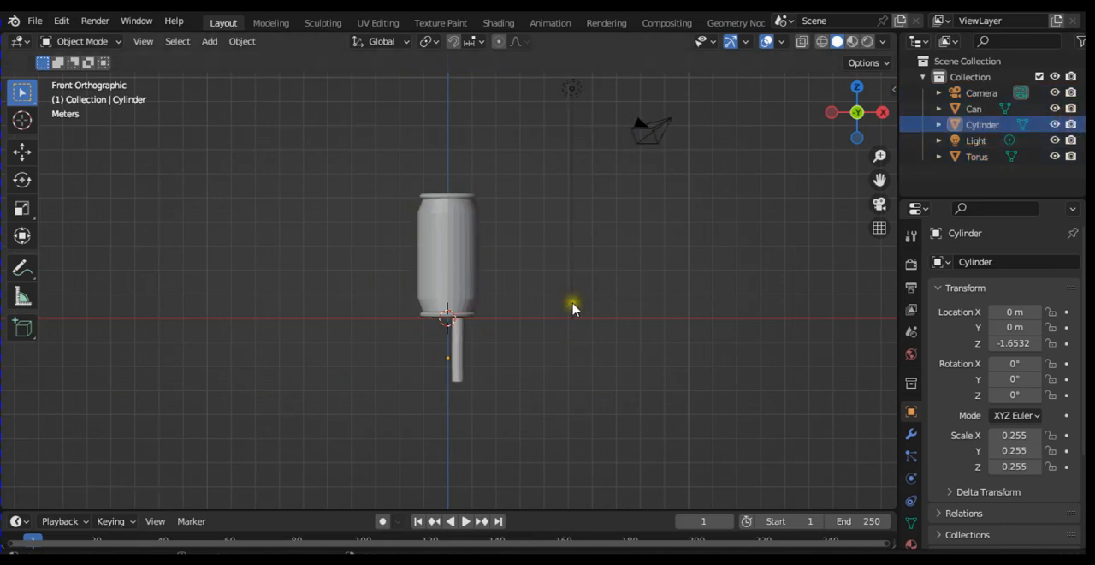
click(463, 358)
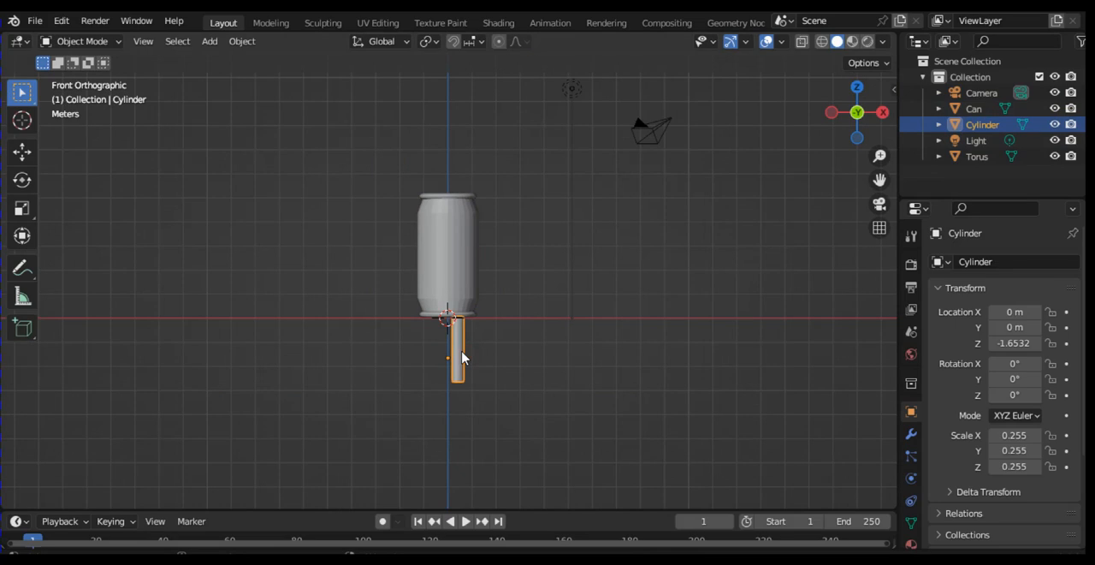
key(Tab)
click(587, 355)
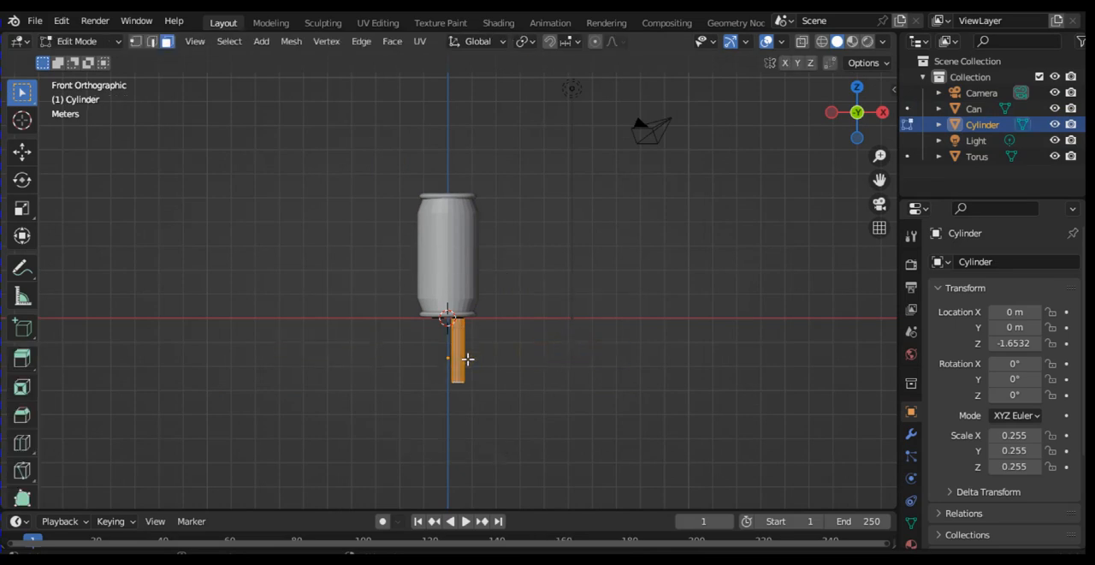
key(s)
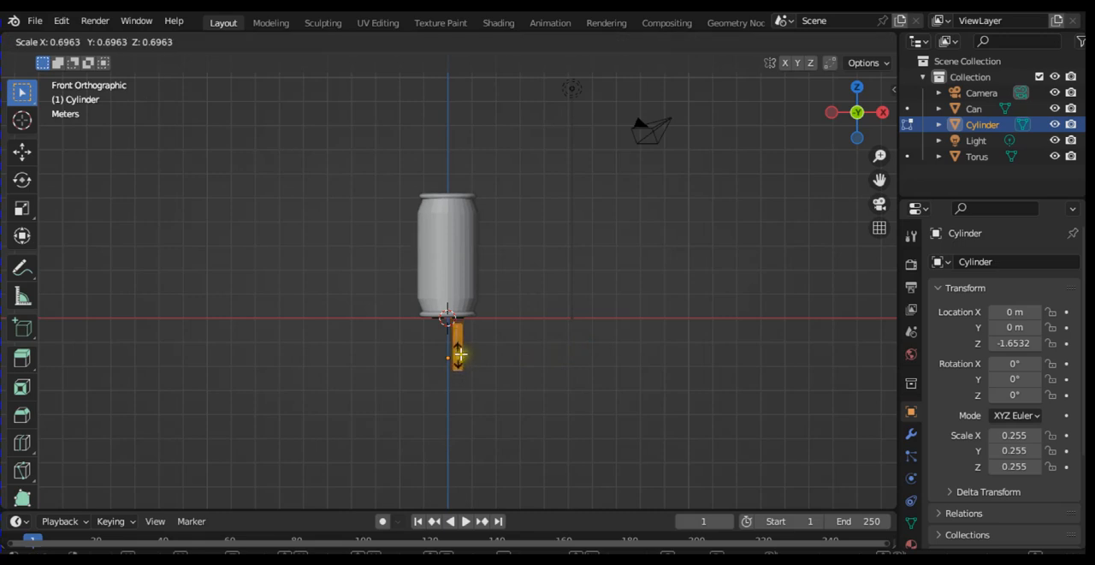
click(459, 353)
key(KP_2)
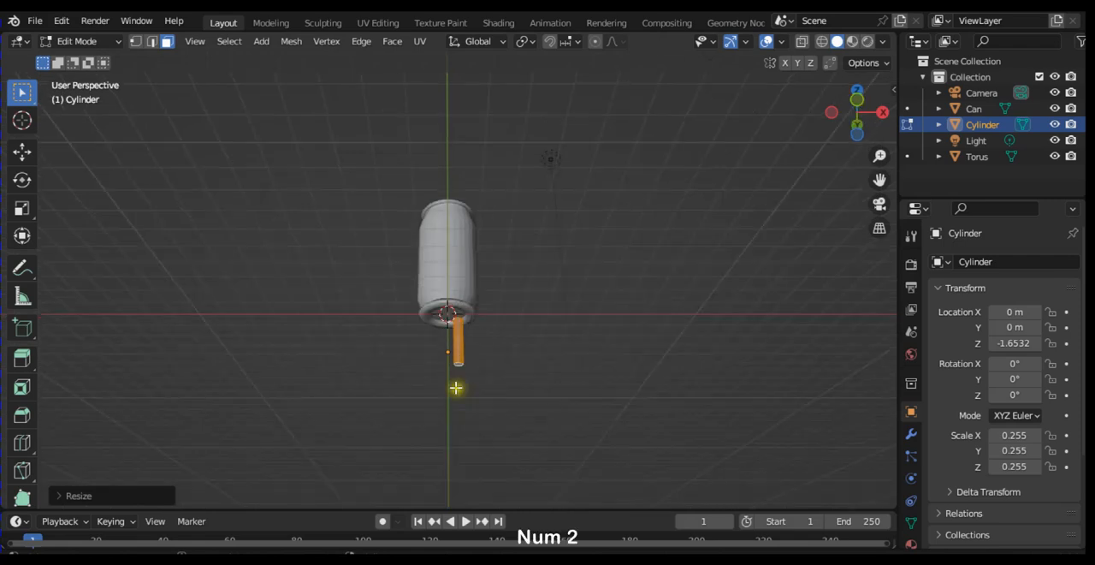
key(e)
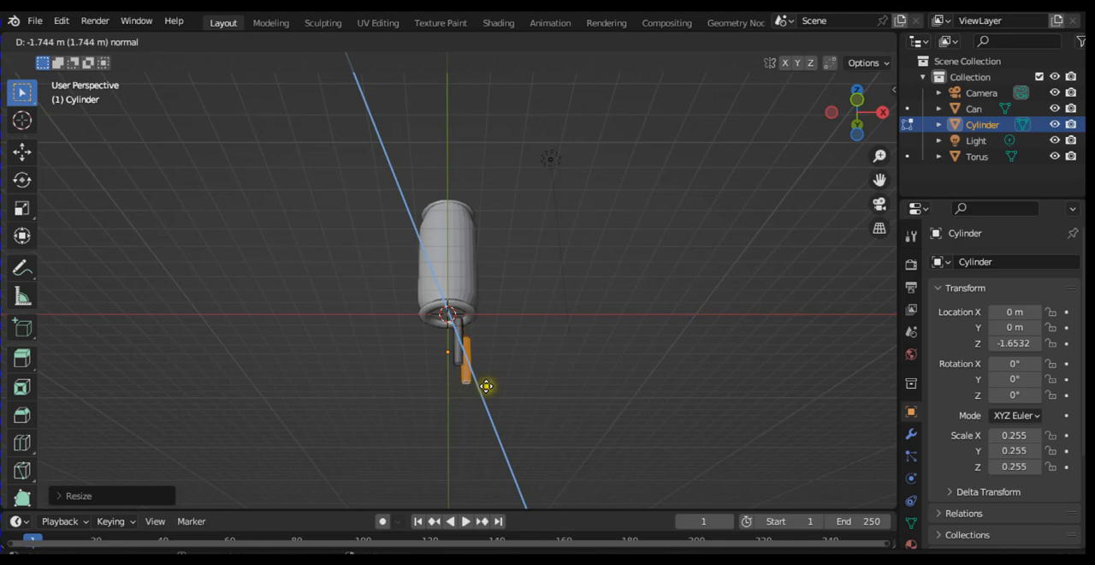
click(502, 397)
key(ctrl+z)
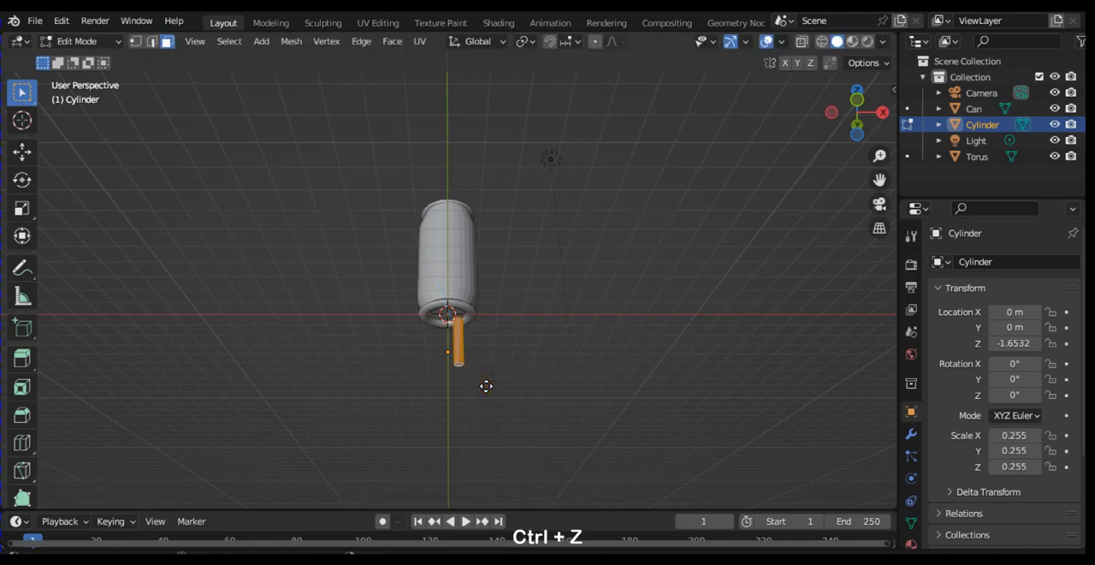
Step: Select only the thin cylinder's bottom face and extrude it straight down to lengthen the cylinder
key(KP_1)
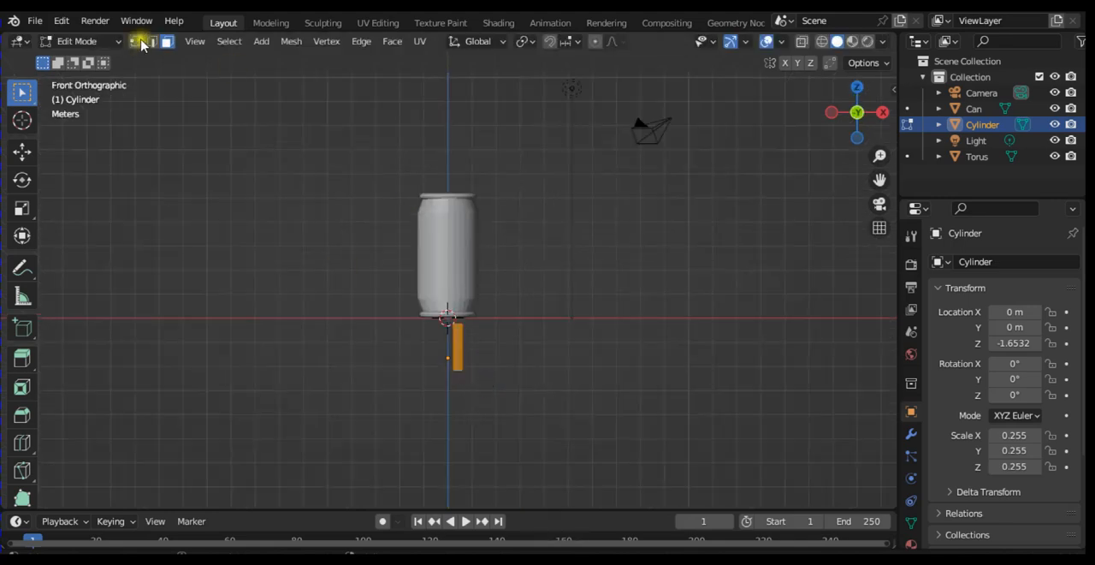
click(528, 338)
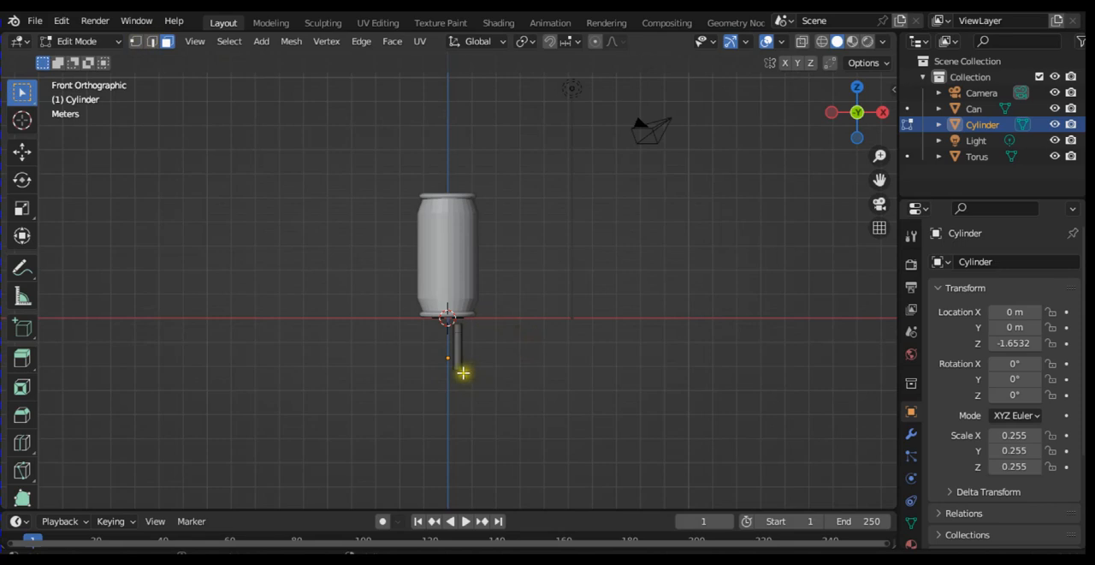
key(KP_2)
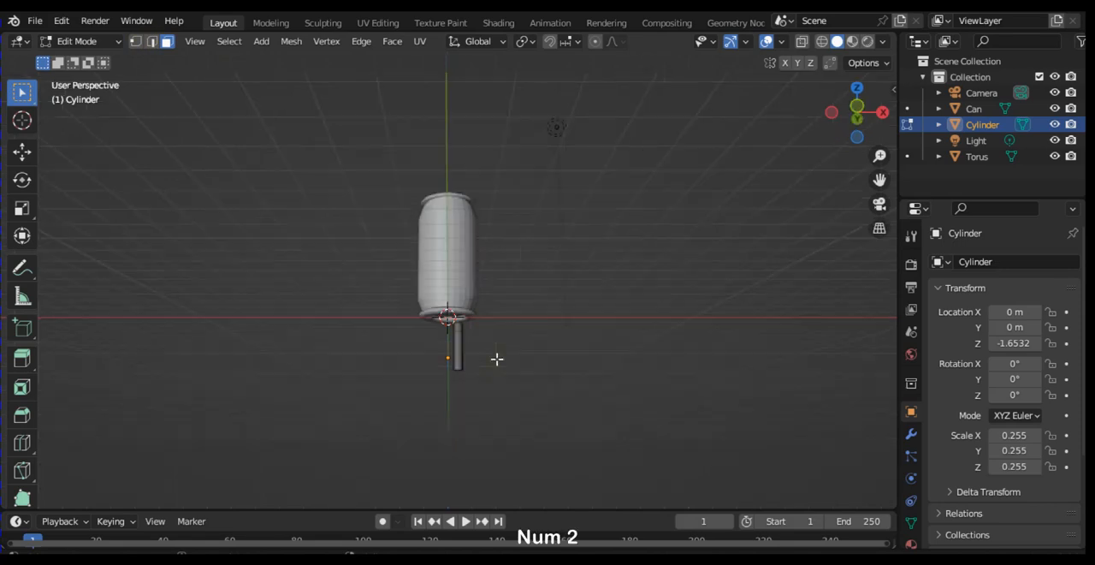
key(KP_2)
key(KP_2)
click(463, 329)
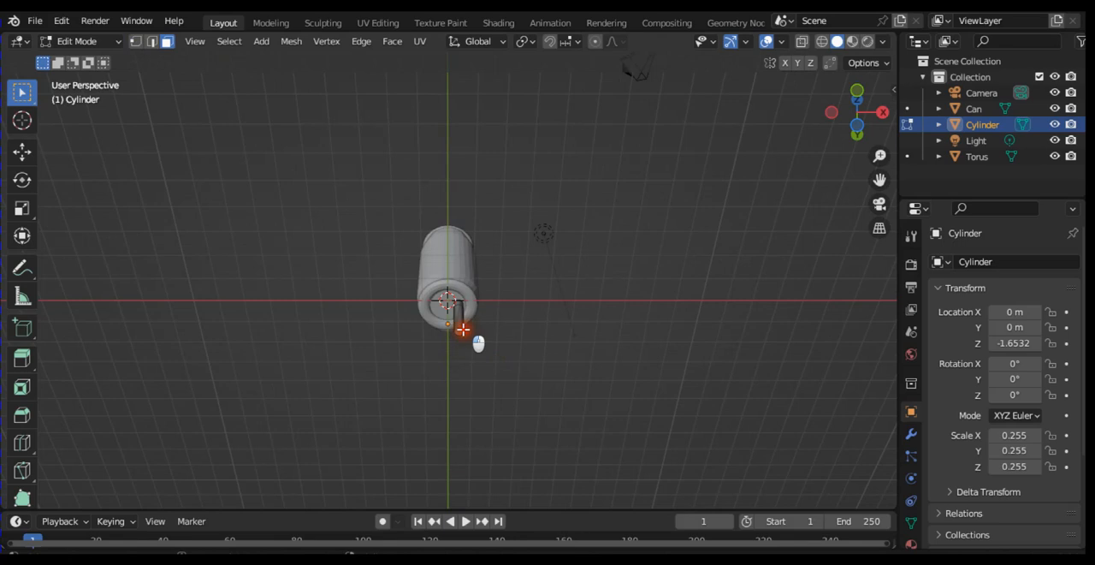
key(KP_1)
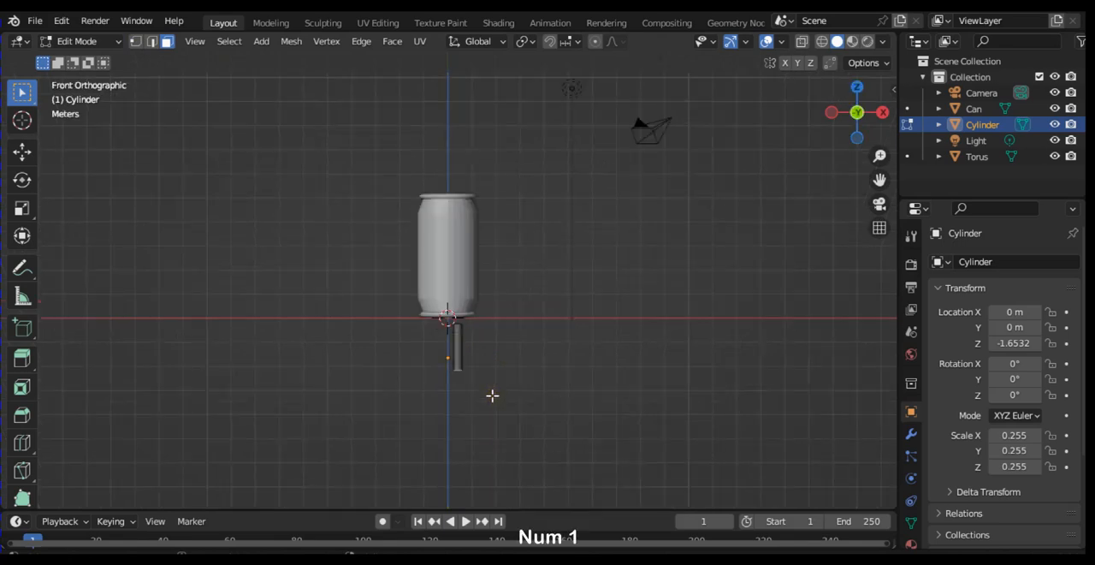
click(467, 374)
key(e)
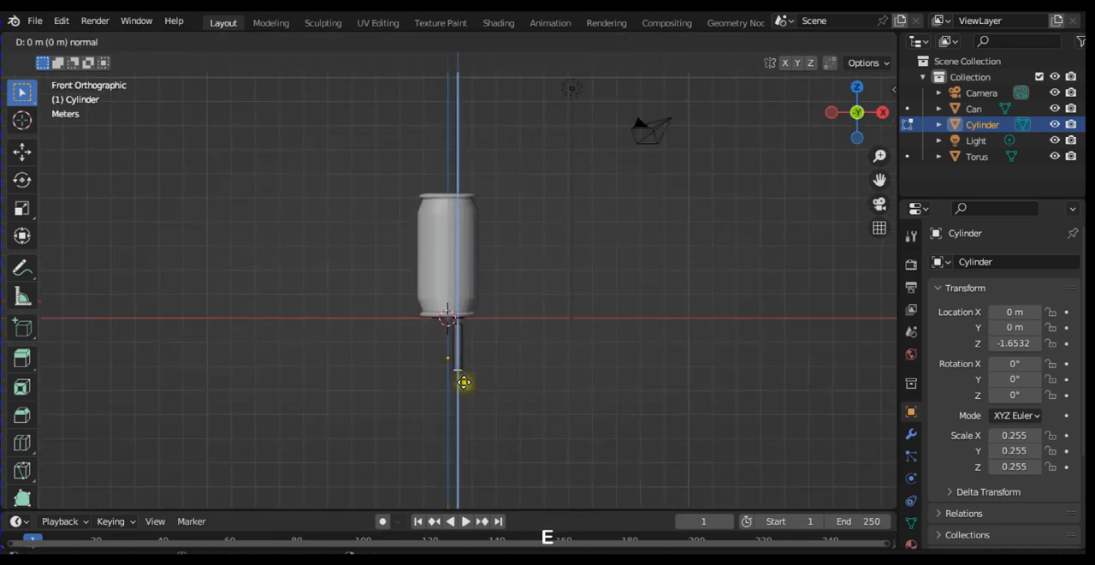
click(463, 384)
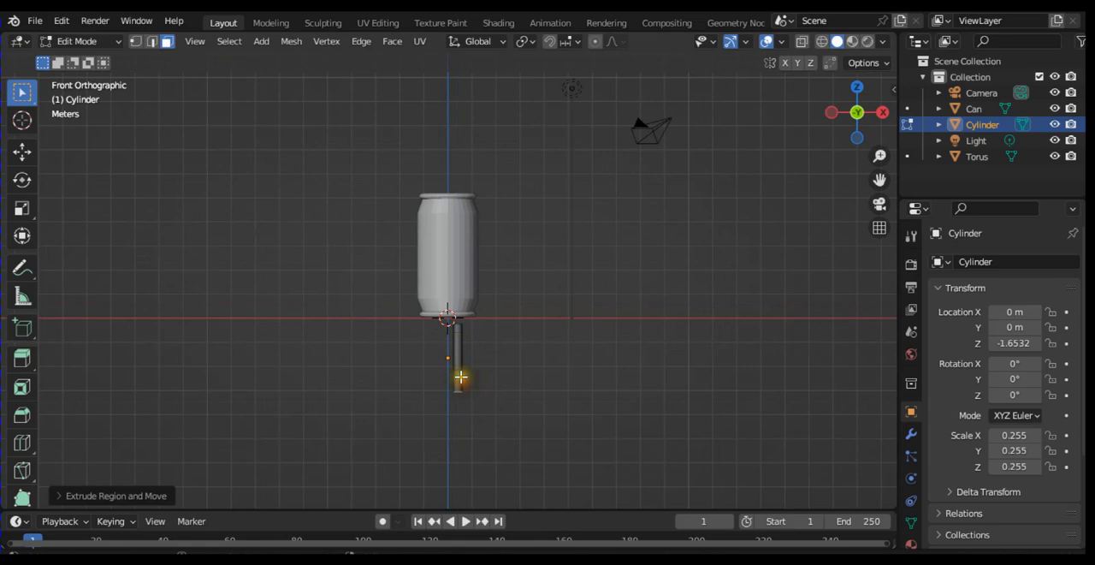
Step: Move the cylinder's entire geometry straight up along Z so its upper end sits inside the can's base
key(a)
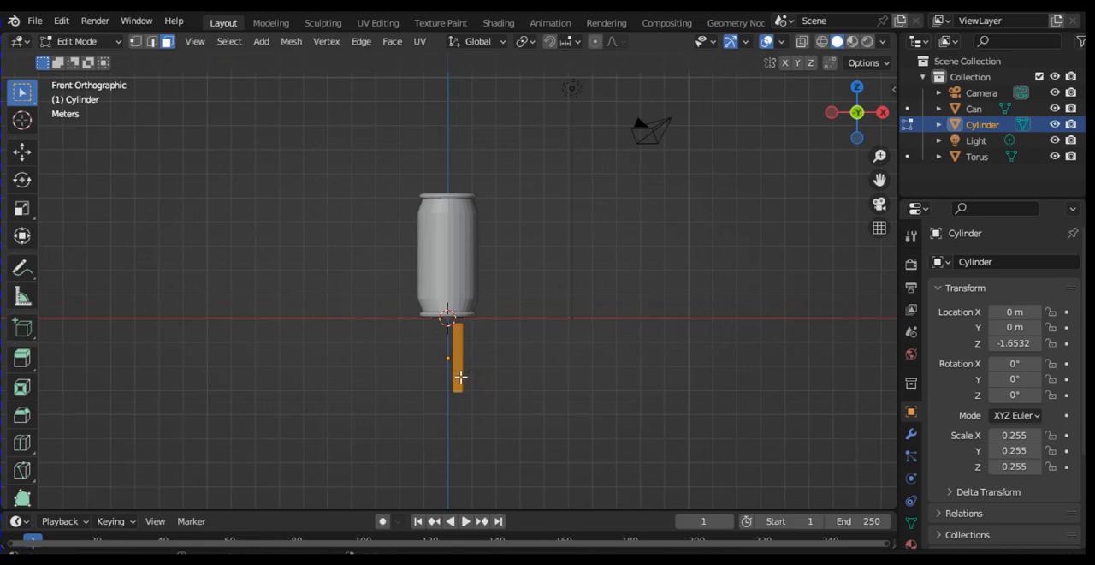
key(g)
key(z)
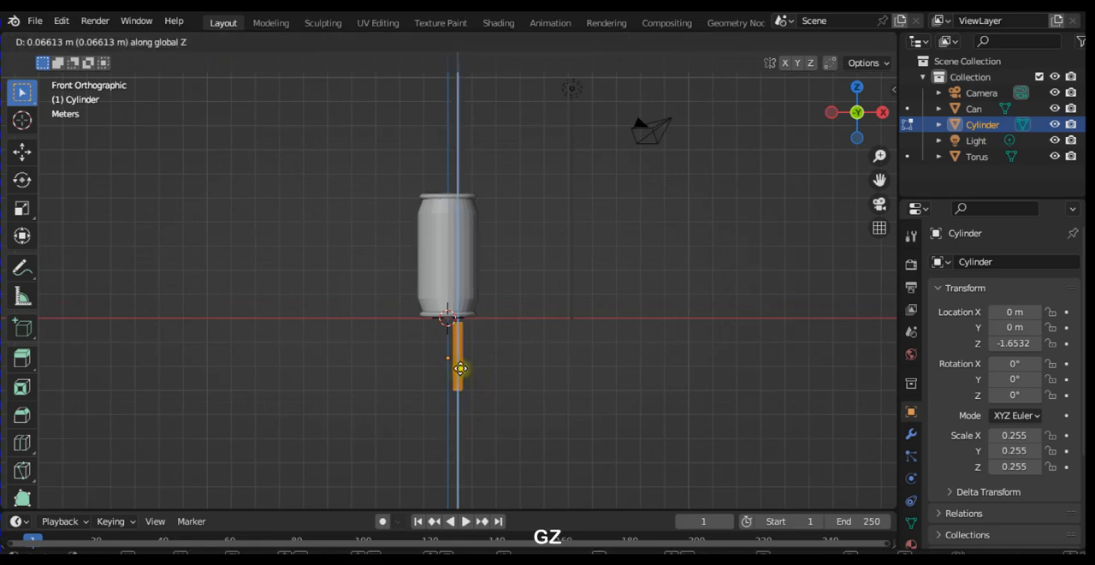
click(468, 370)
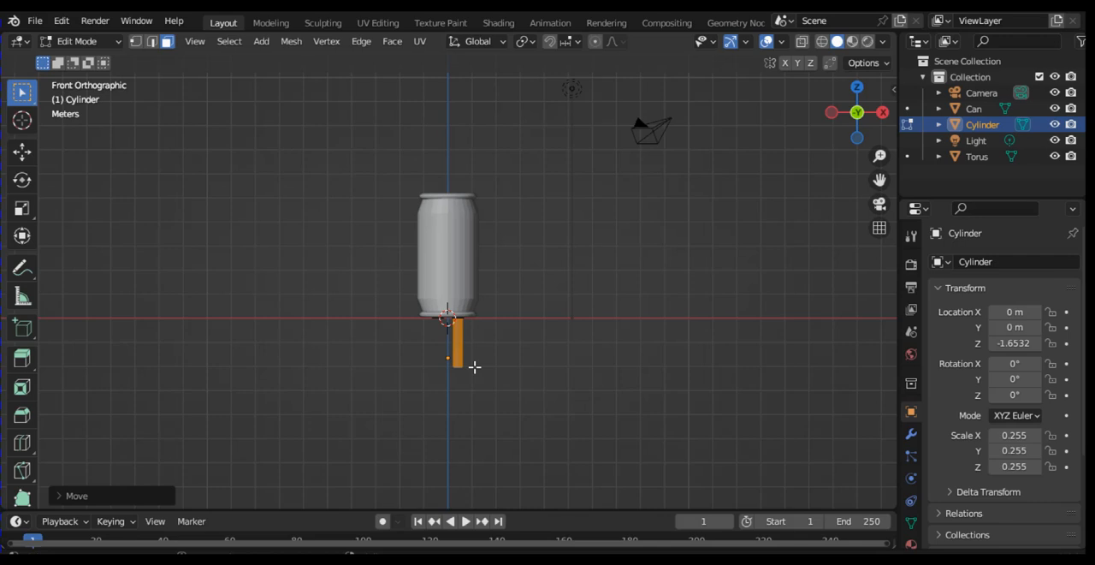
Step: Duplicate the entire cylinder geometry out to the +X side of the can and separate the copy into its own object
key(shift+a)
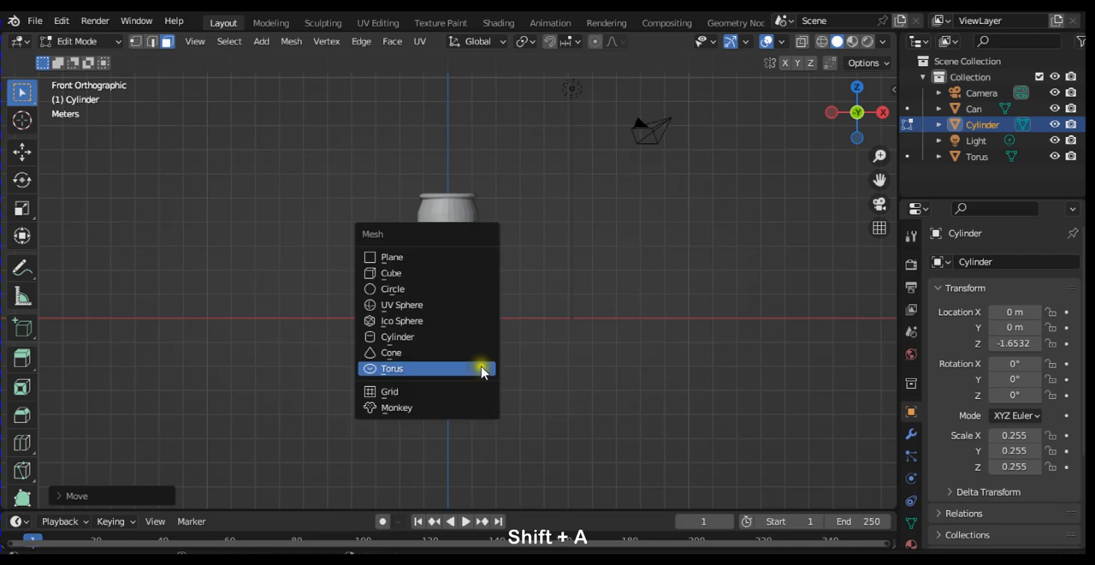
click(570, 348)
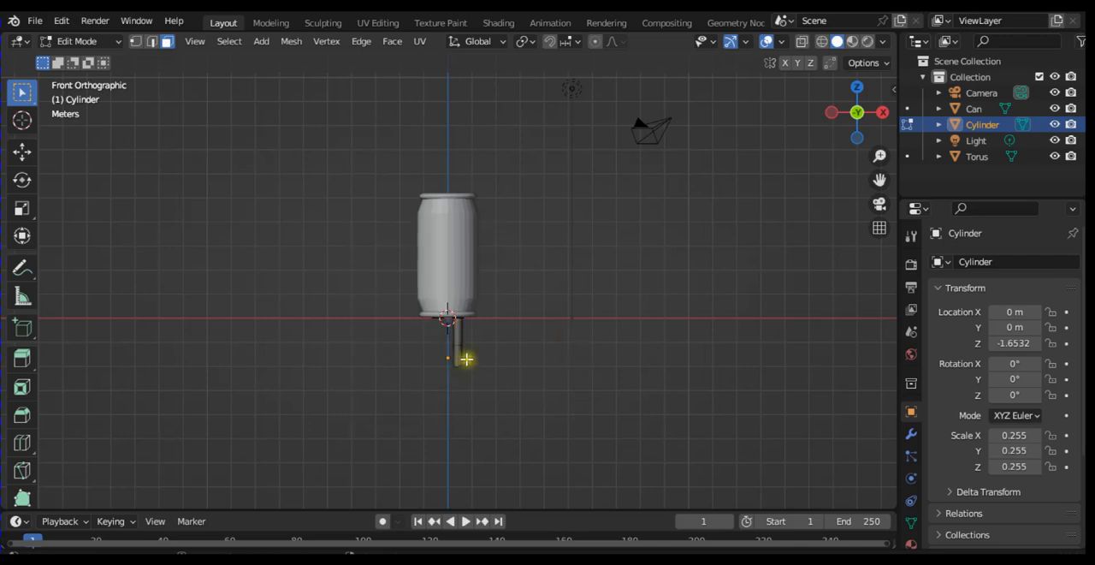
key(a)
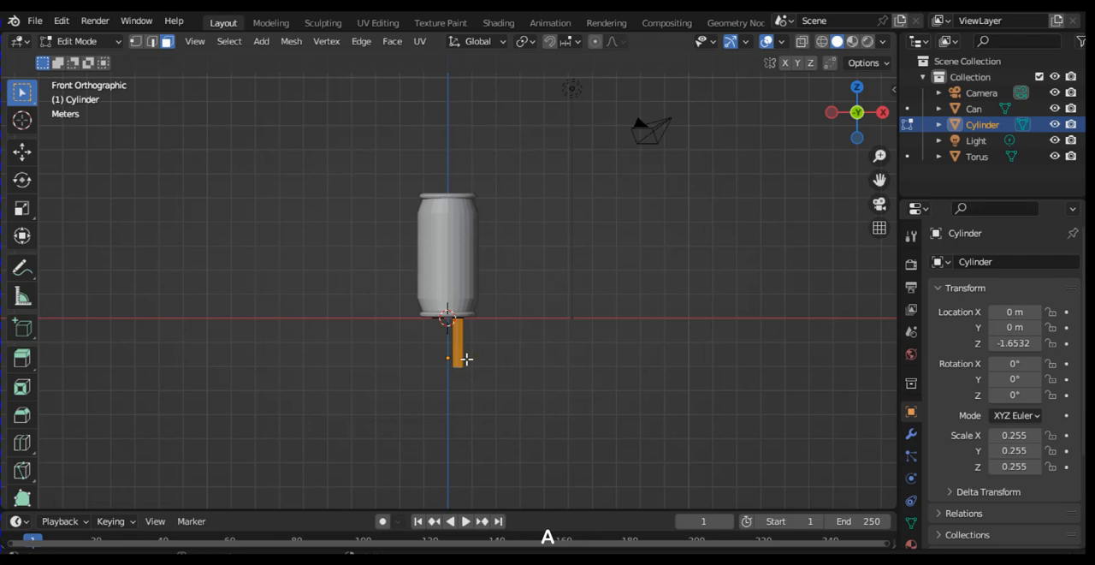
key(shift)
key(shift+d)
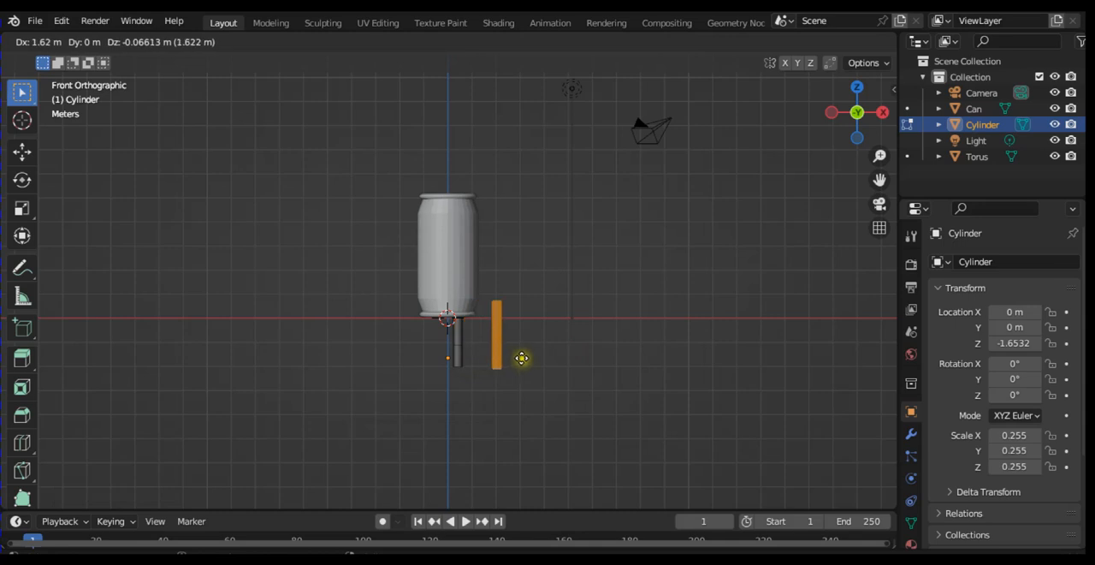
click(526, 358)
key(p)
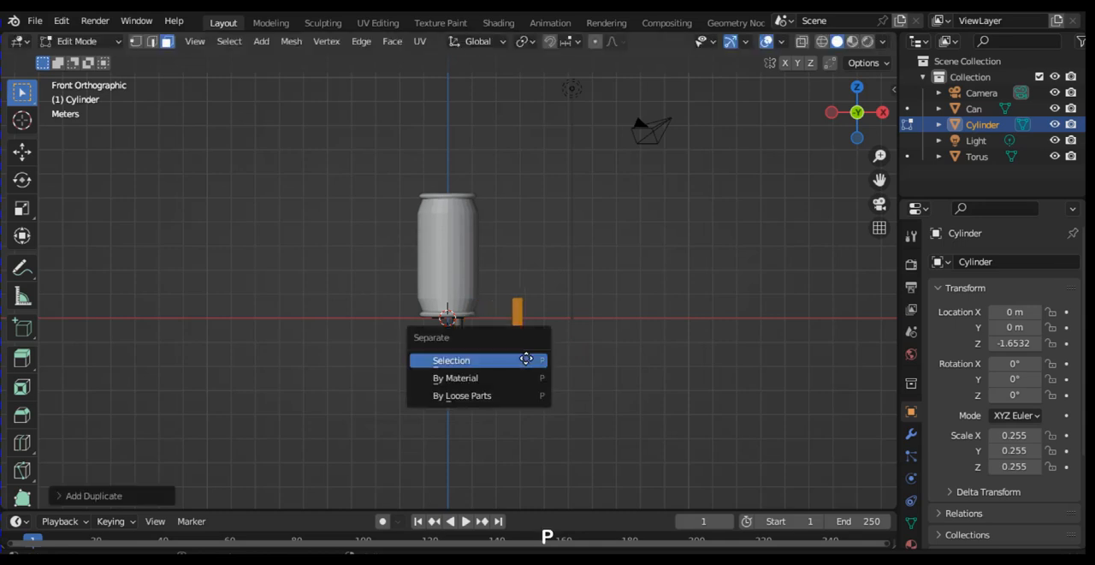
click(516, 360)
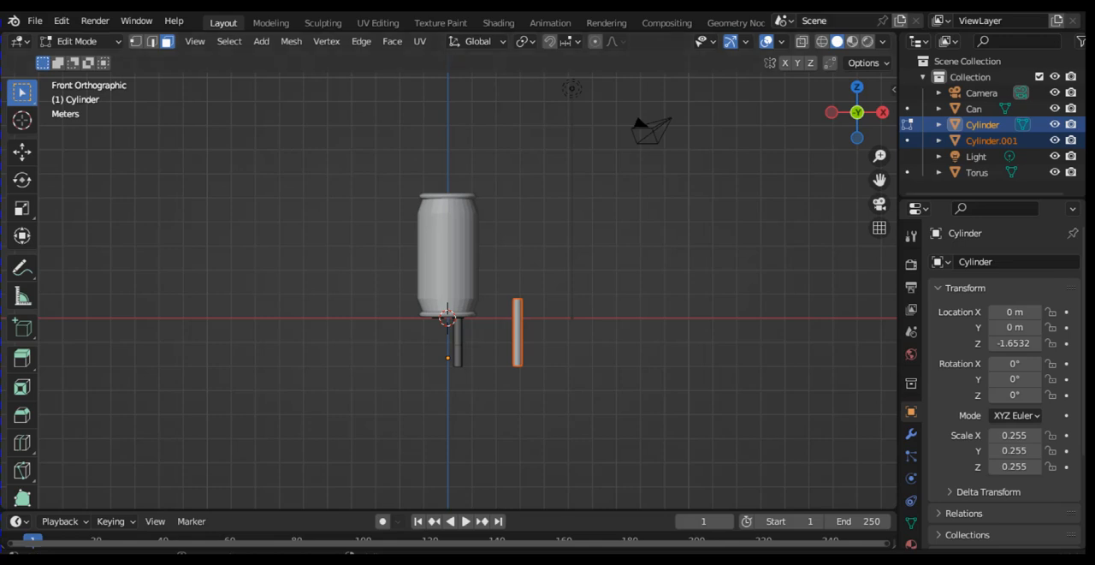
Step: Rename the separated cylinder copy as Hands
double_click(992, 142)
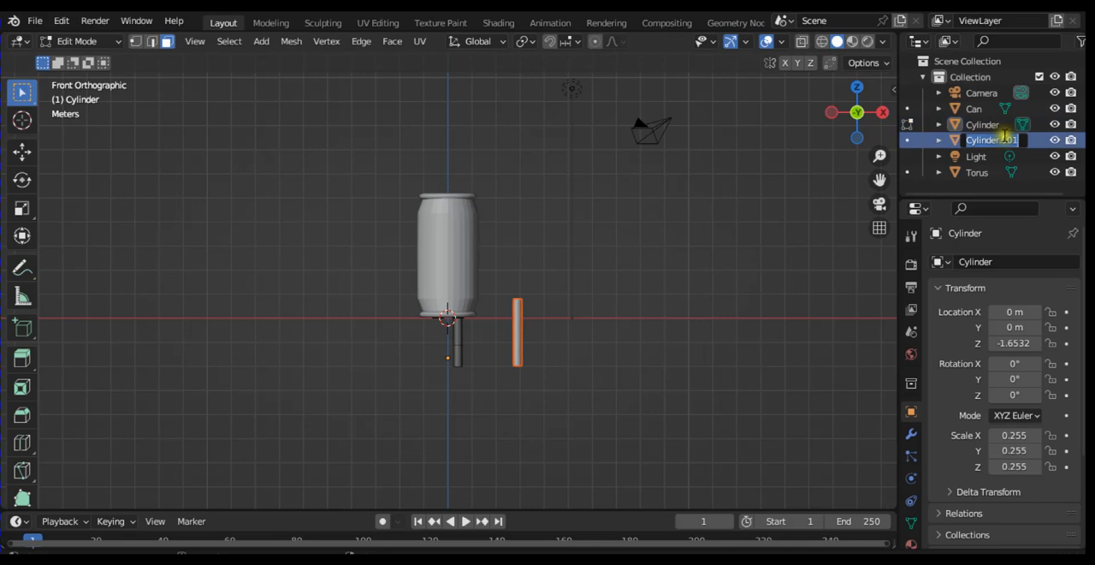
key(Caps_Lock)
text(H)
key(Caps_Lock)
text(ands)
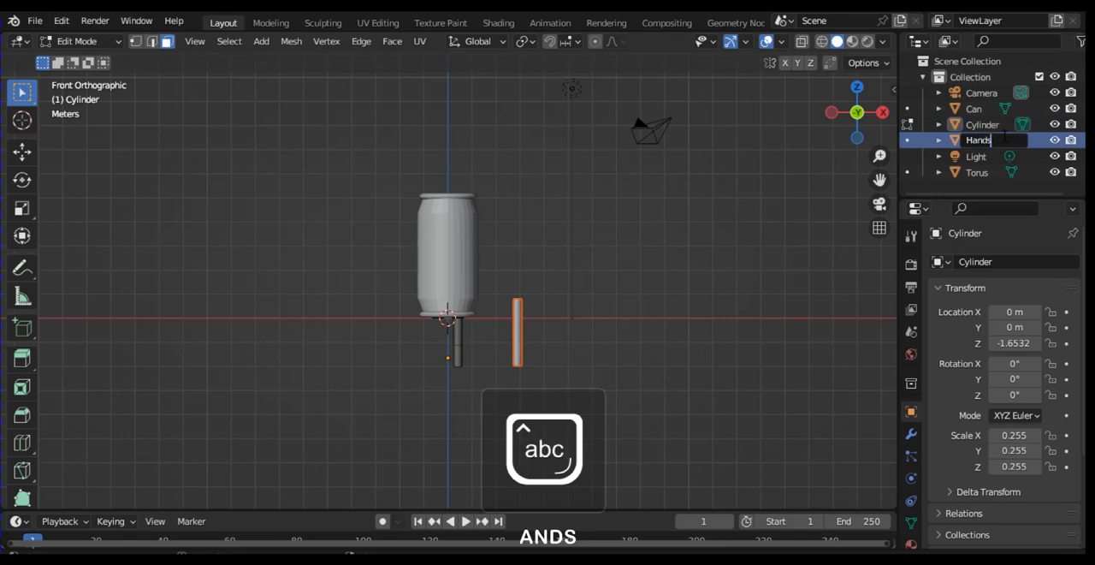
key(Return)
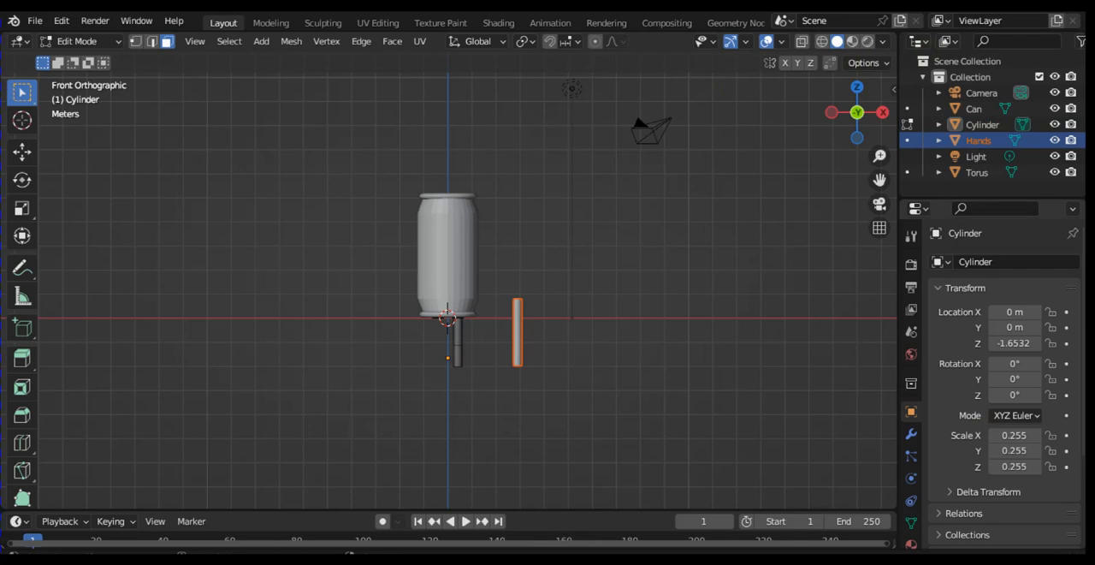
key(r)
key(x)
key(9)
key(0)
key(Return)
key(r)
Step: Leave the Cylinder's Edit Mode, select the Hands object beside the can, and open it in Edit Mode
key(Tab)
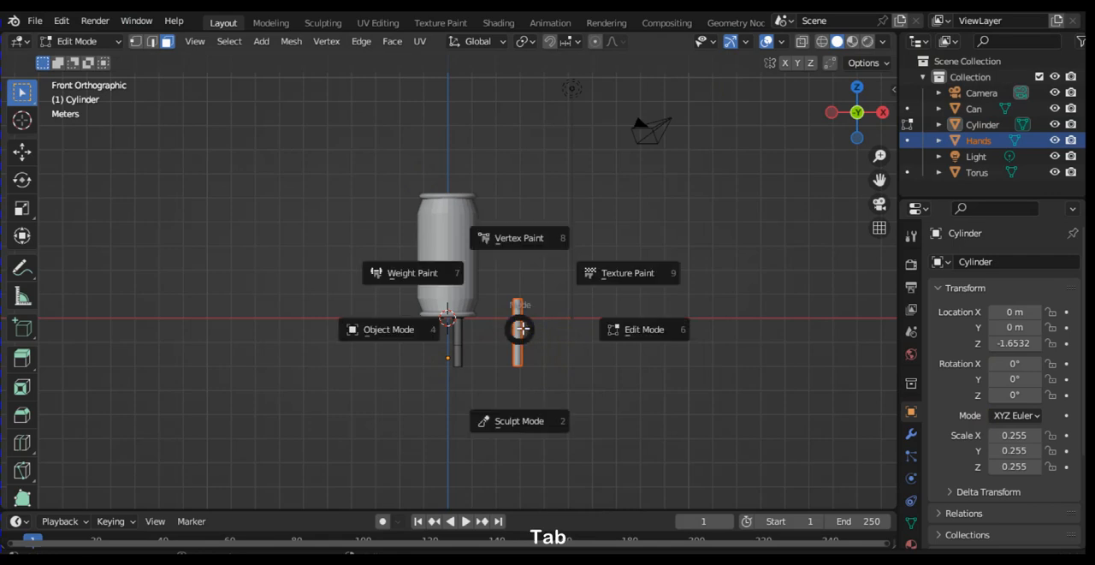
click(414, 335)
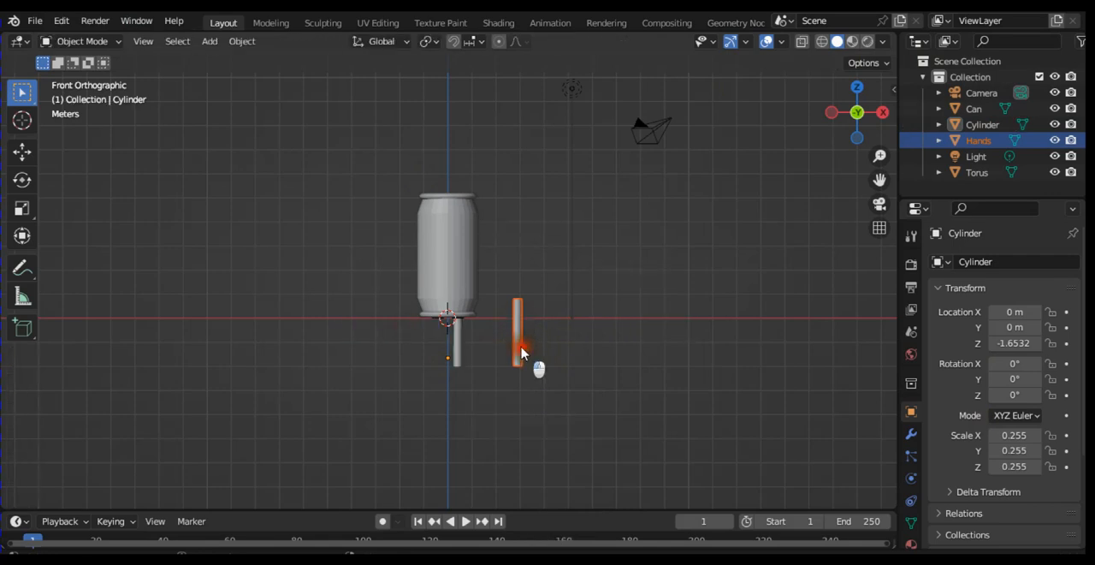
click(518, 349)
key(Tab)
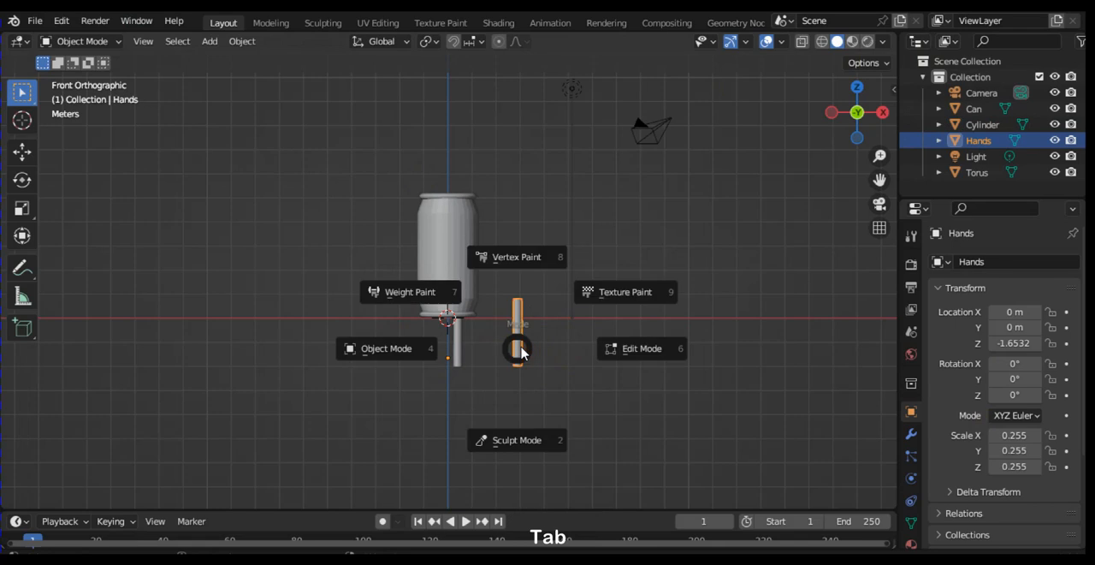
click(619, 347)
Step: Rotate all of the Hands geometry 90° around the global X axis
key(a)
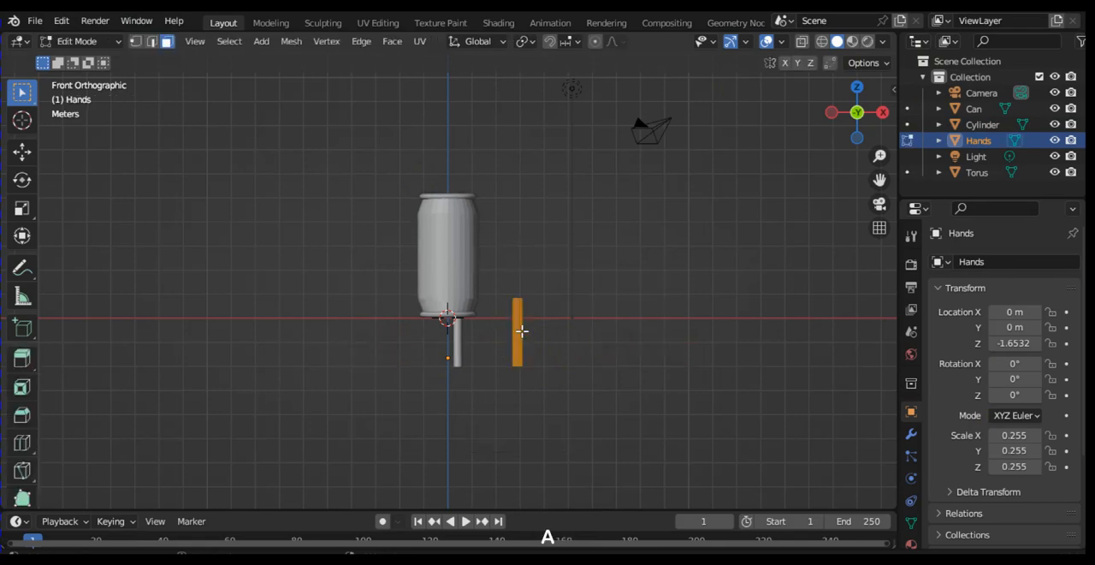
text(r)
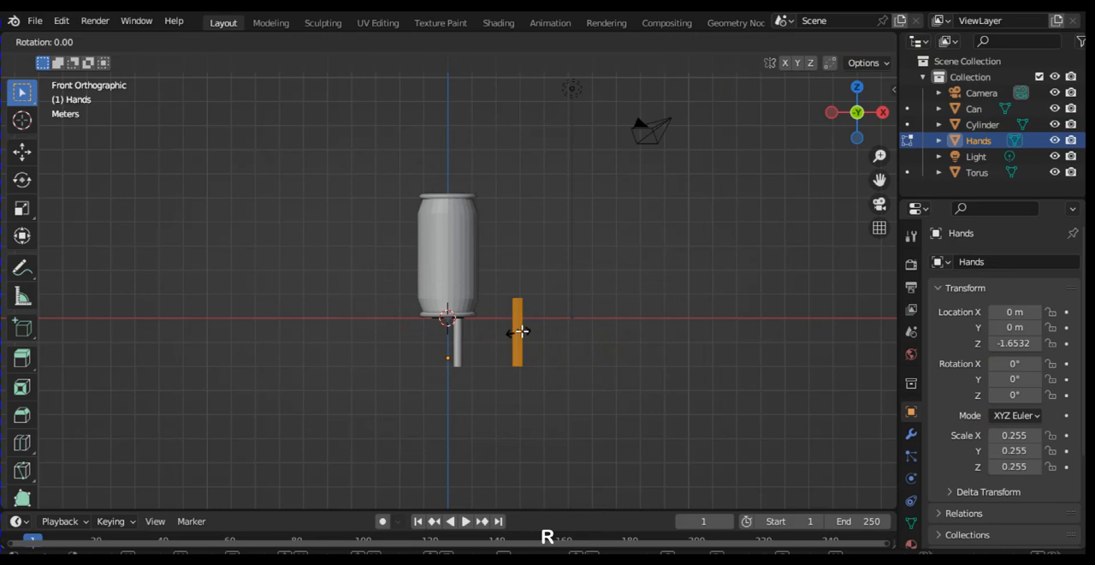
text(x90)
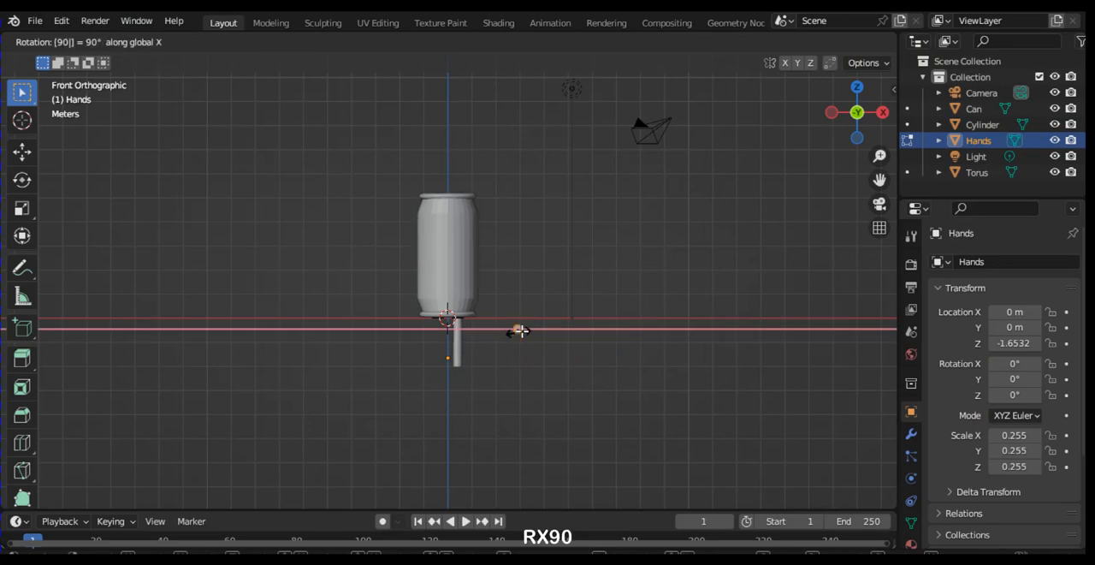
key(Return)
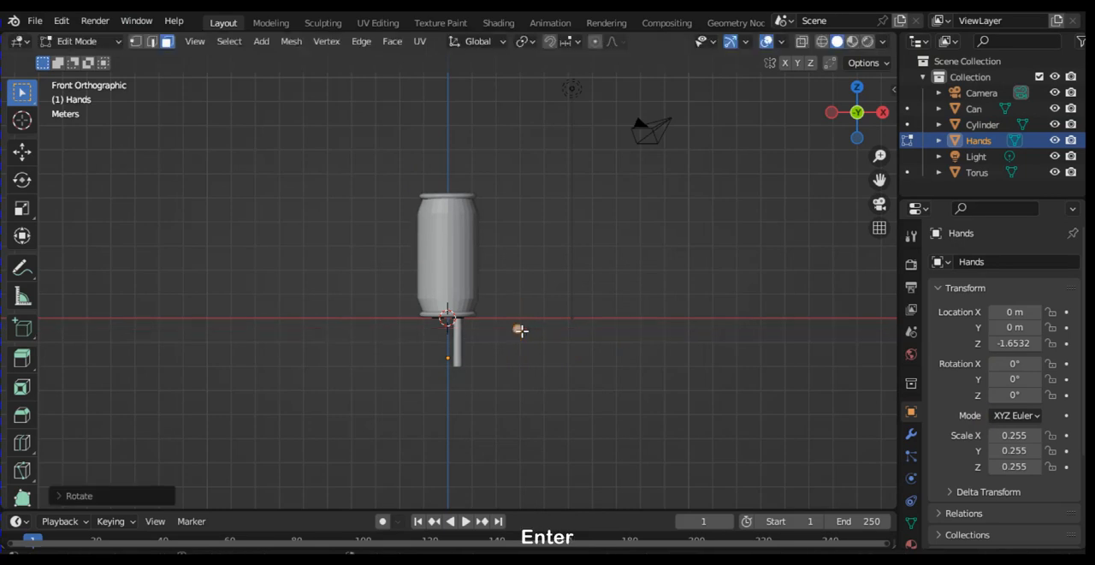
Step: Rotate the Hands geometry 90° around the global Y axis and 90° around the global Z axis
key(r)
text(y)
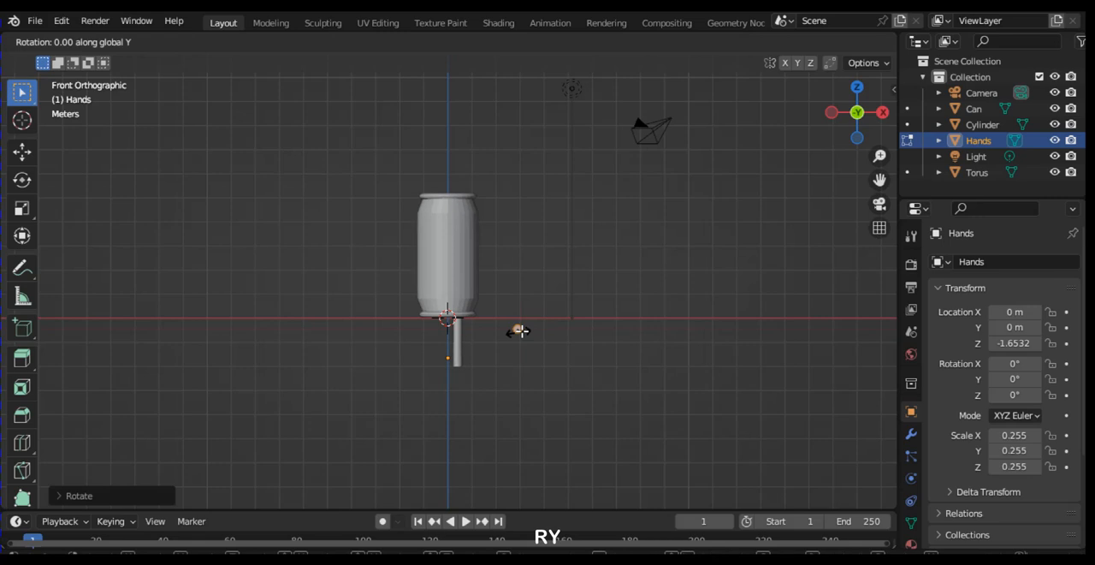
text(90)
key(Return)
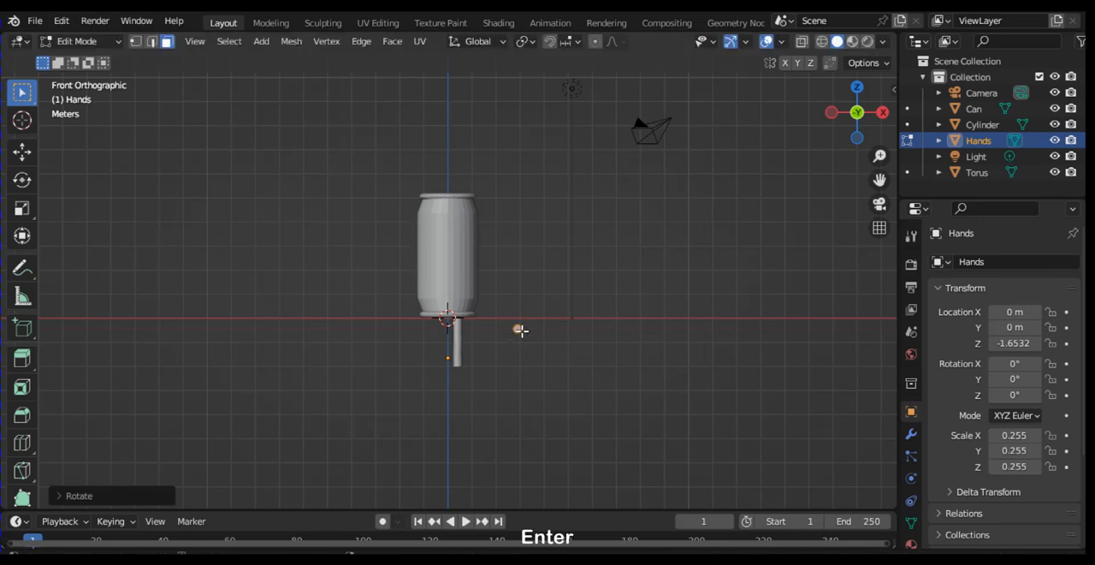
text(rz)
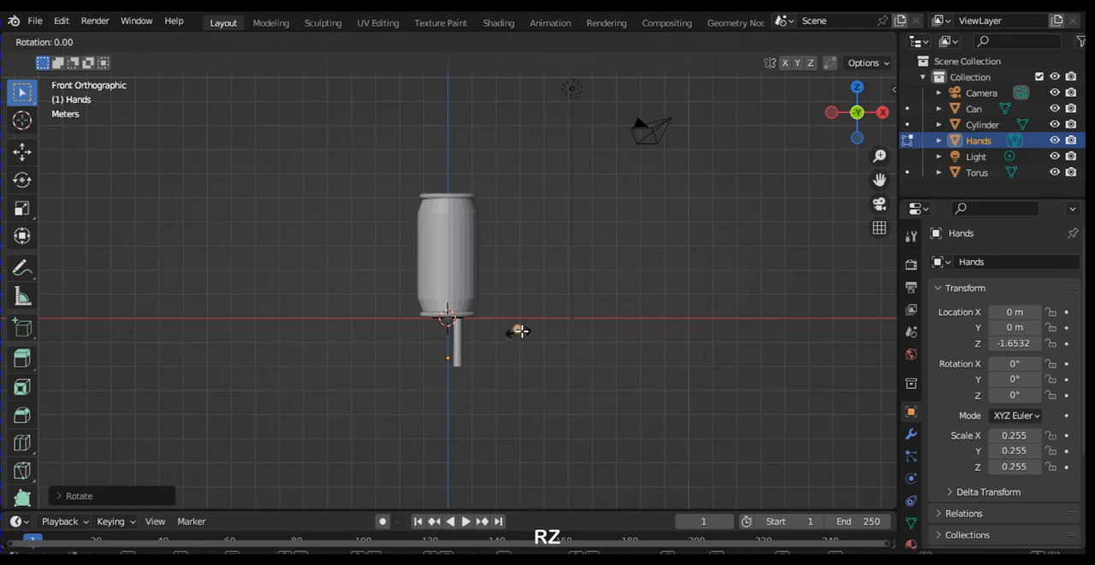
text(90)
key(Return)
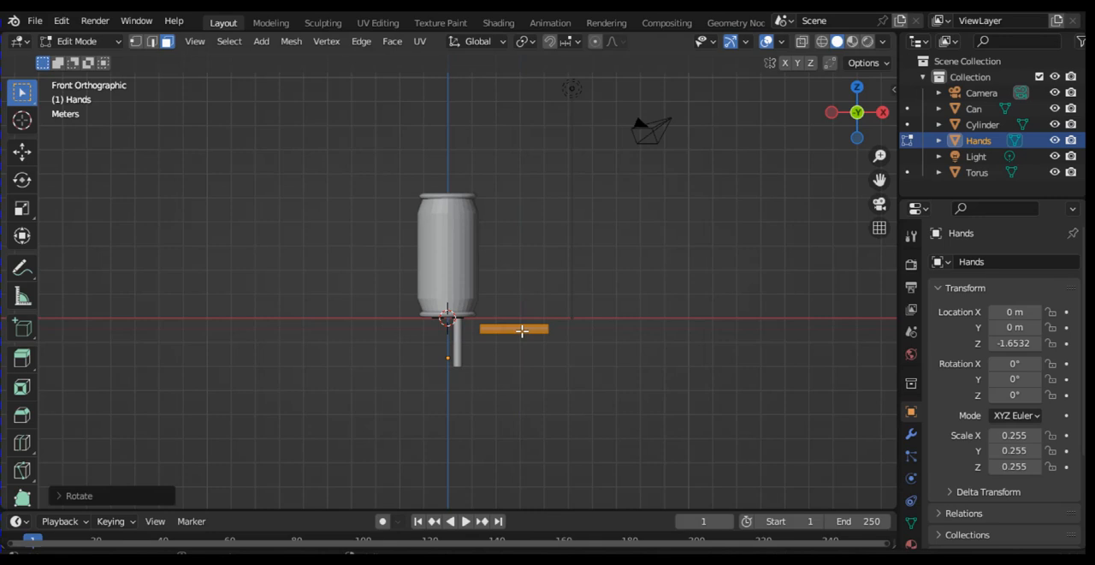
Step: Raise the Hands geometry along Z to the can's upper body and shift it about 0.73 m along -X to meet the can's side
key(g)
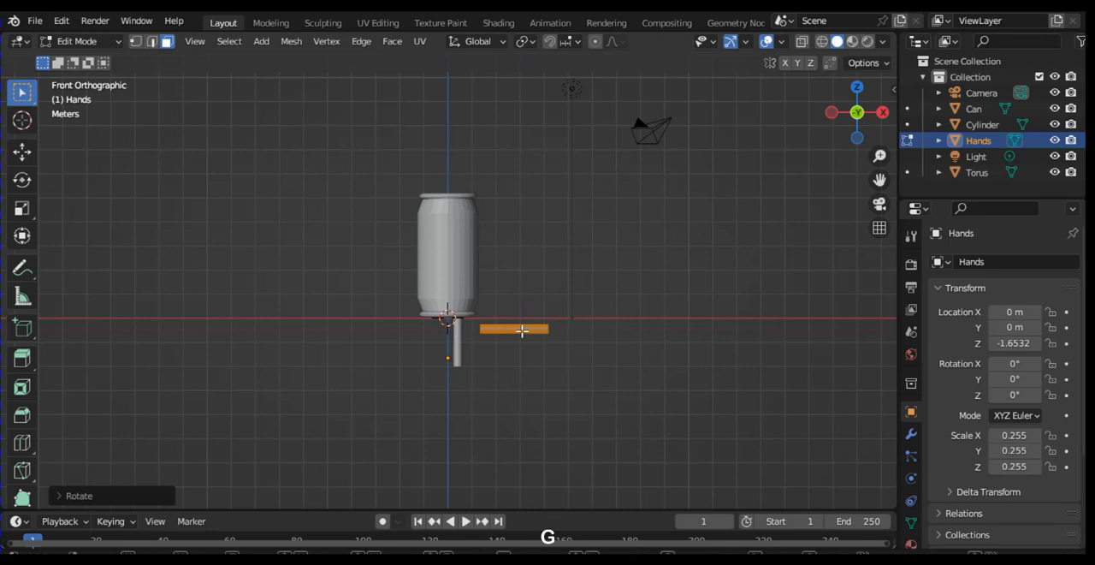
key(z)
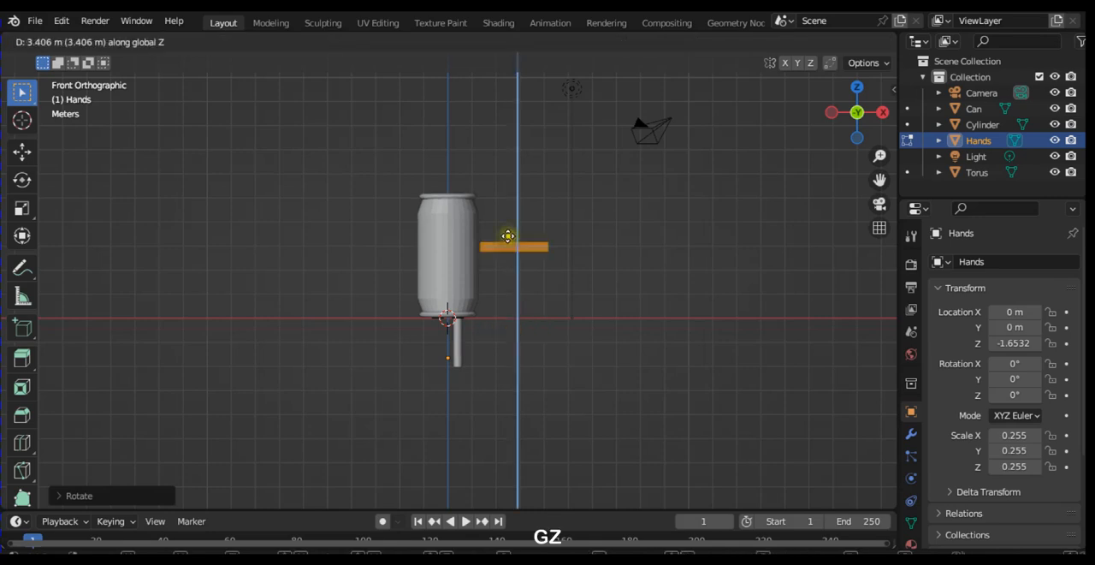
click(507, 236)
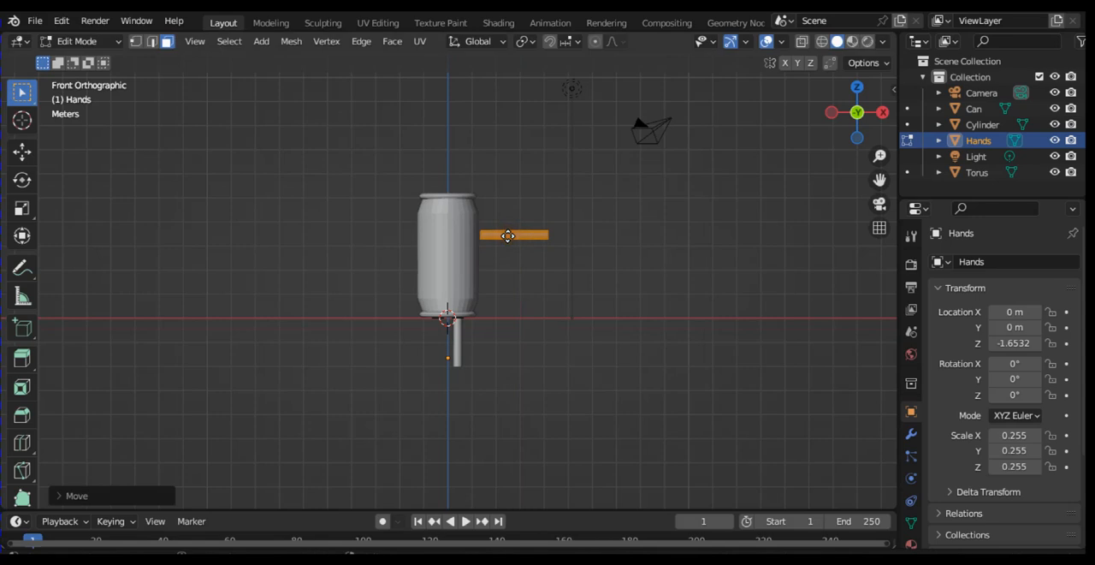
key(KP_3)
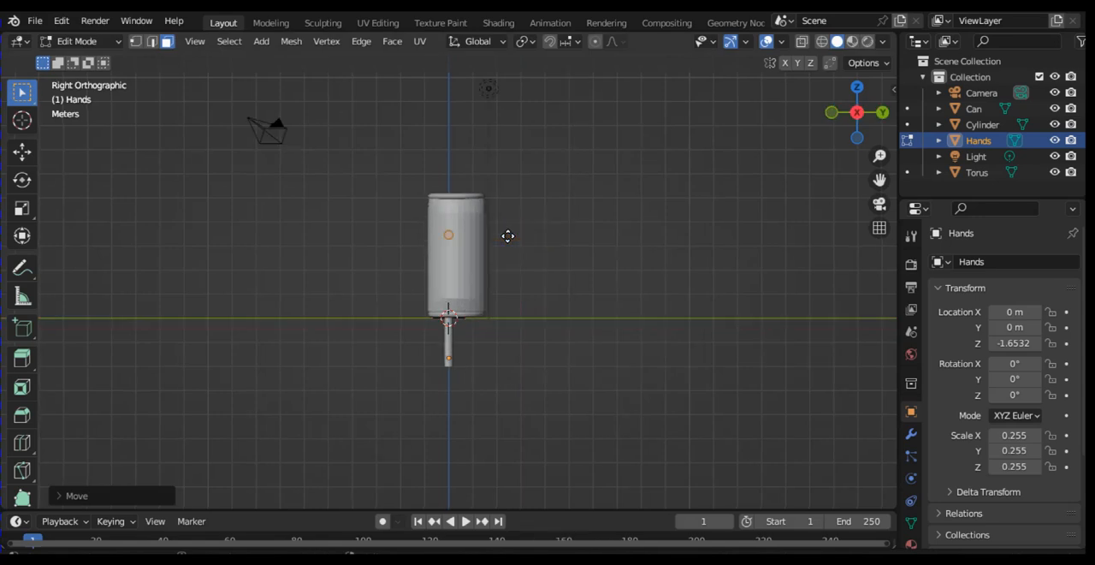
key(KP_1)
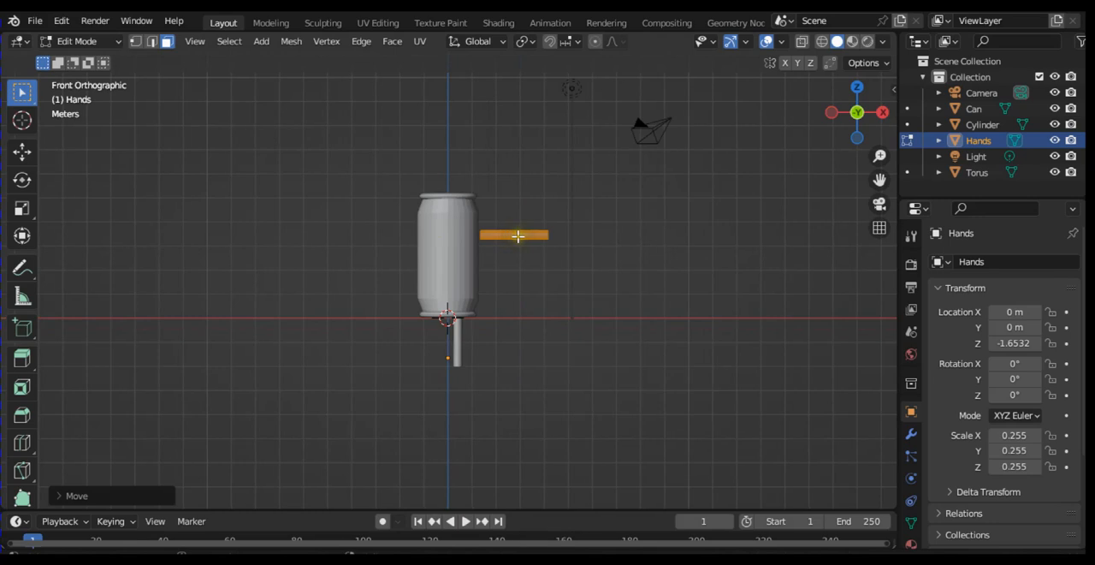
key(g)
key(x)
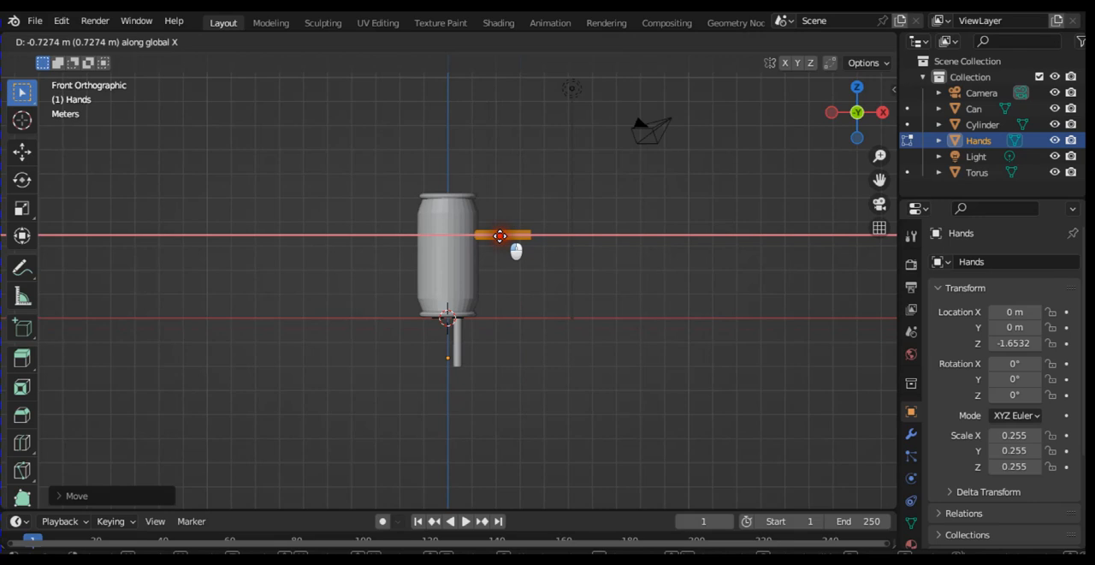
click(505, 237)
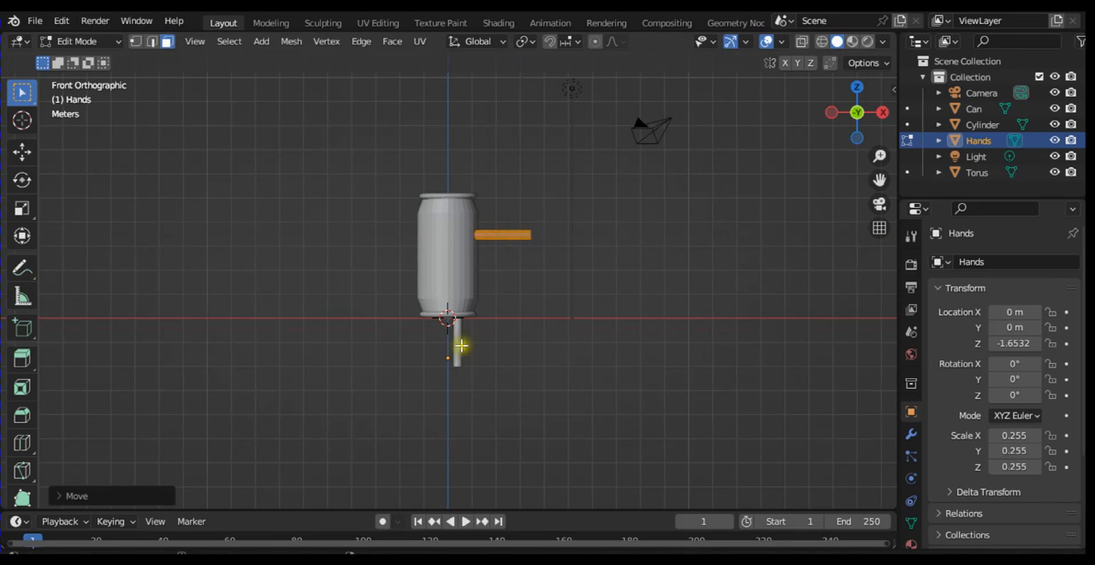
Step: Leave the Hands object's Edit Mode and make the Cylinder leg beneath the can the active object in Object Mode
click(983, 125)
key(ctrl+Tab)
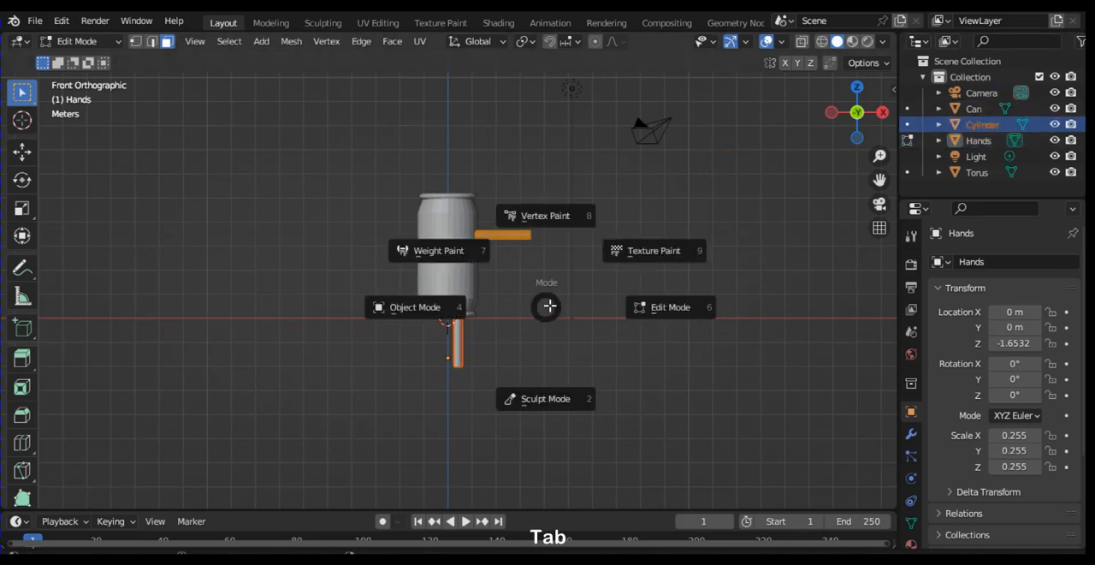
click(435, 310)
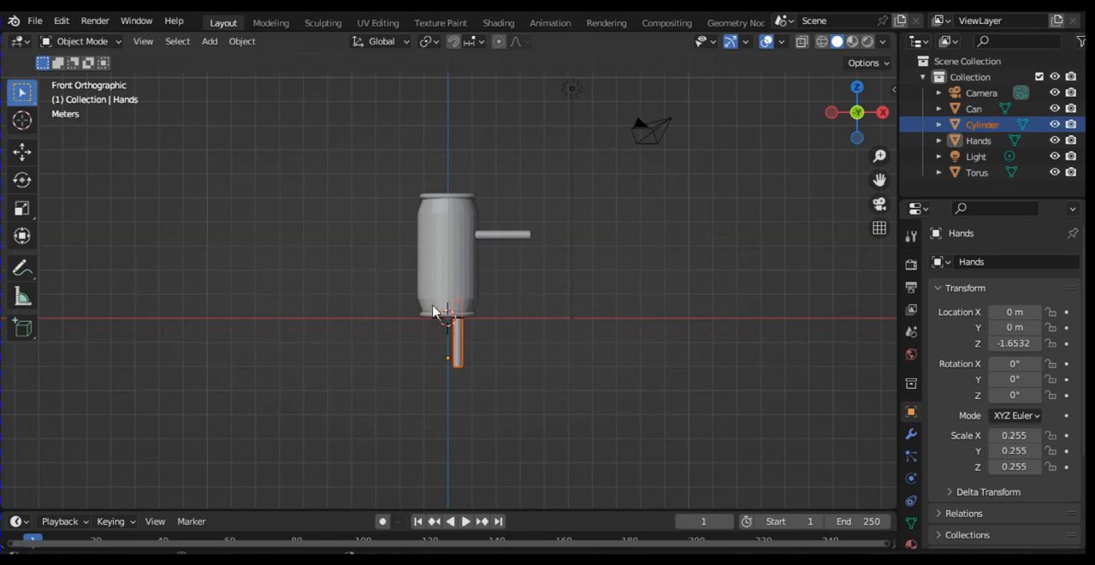
key(ctrl+Tab)
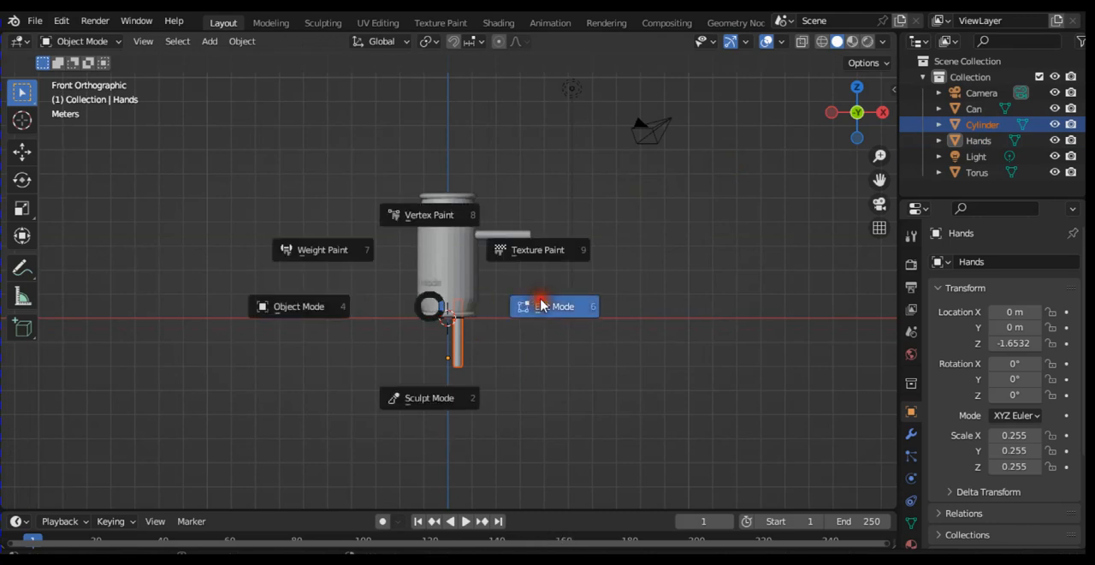
click(541, 306)
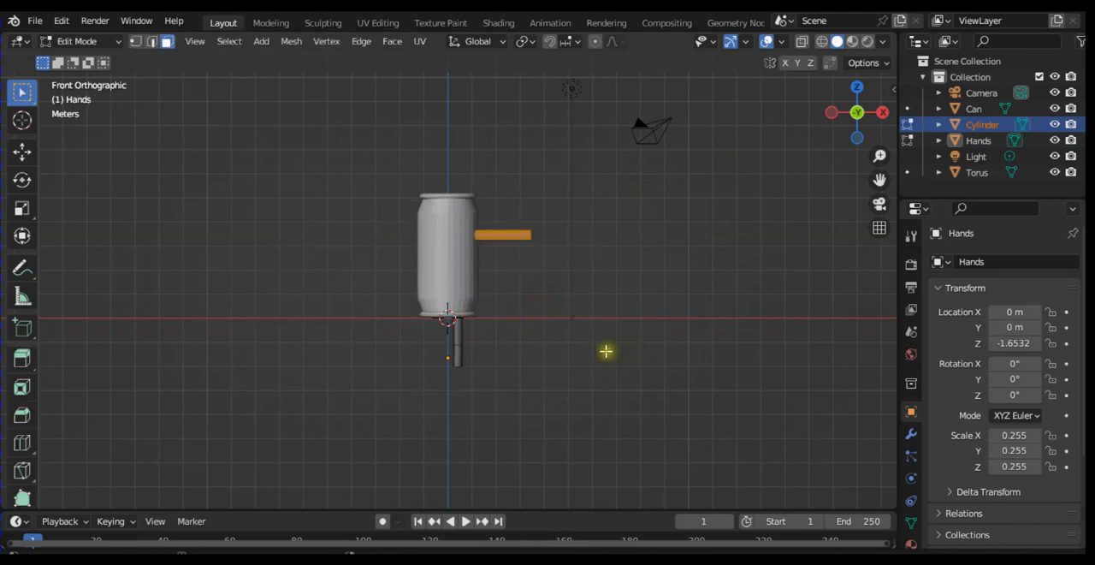
click(462, 355)
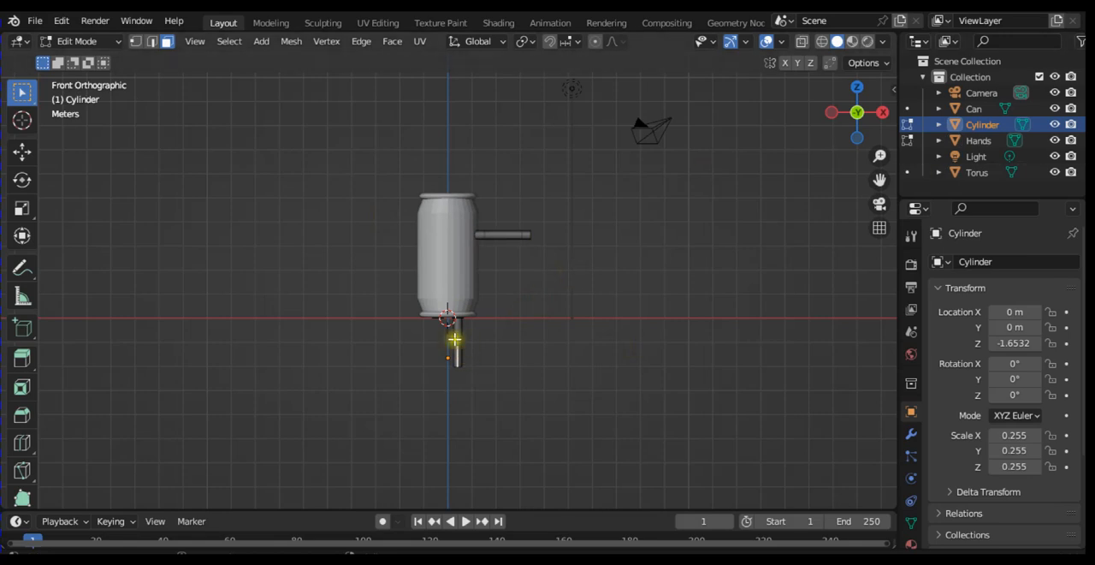
key(Tab)
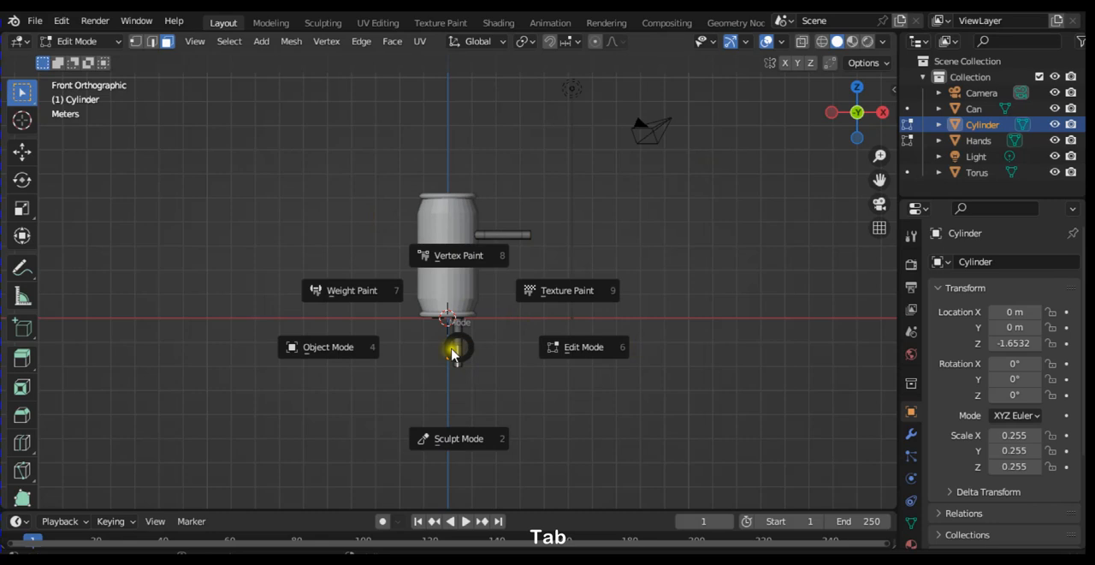
click(346, 354)
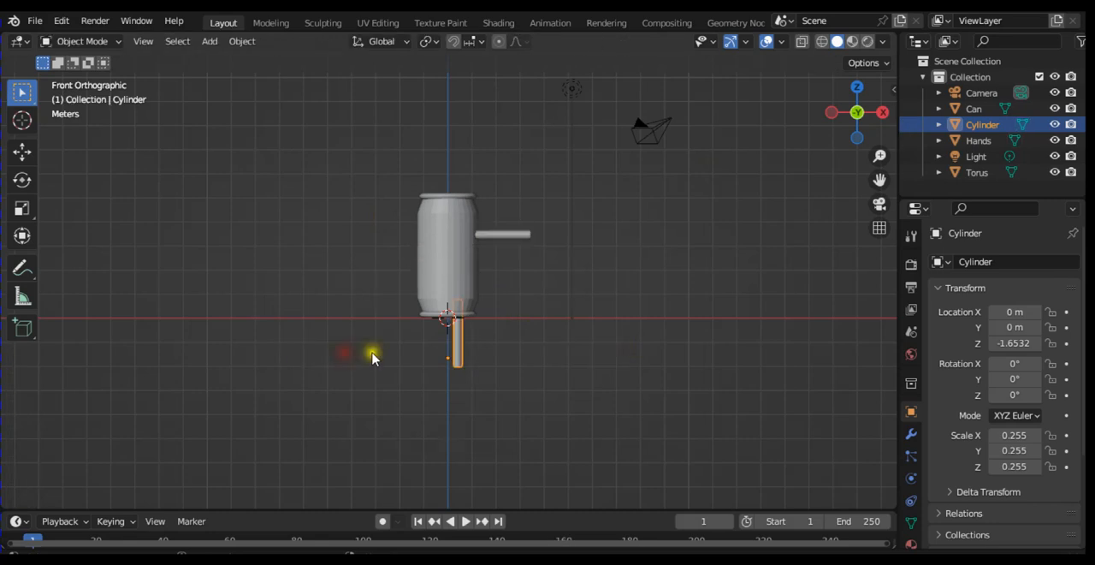
Step: Move the Cylinder leg about 0.3 m along the global Y axis to centre it under the can, checking its placement from below
key(KP_3)
click(455, 350)
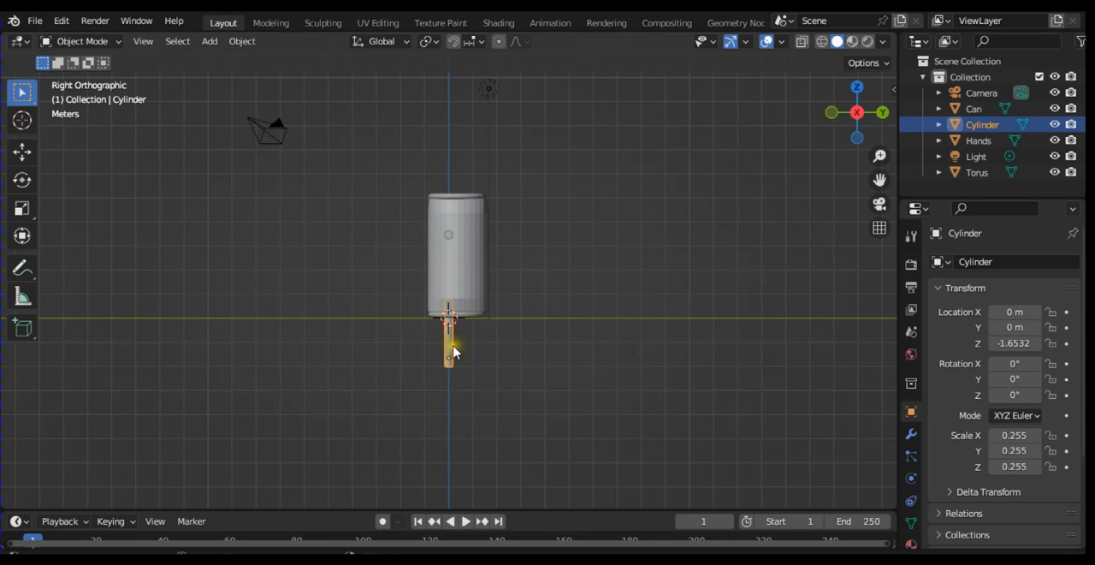
key(g)
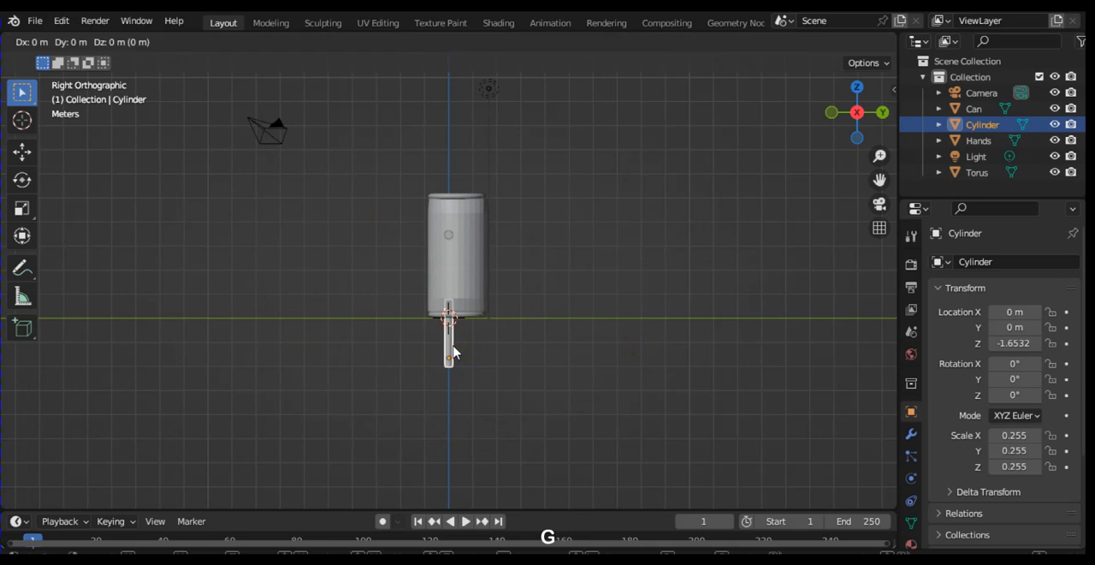
key(y)
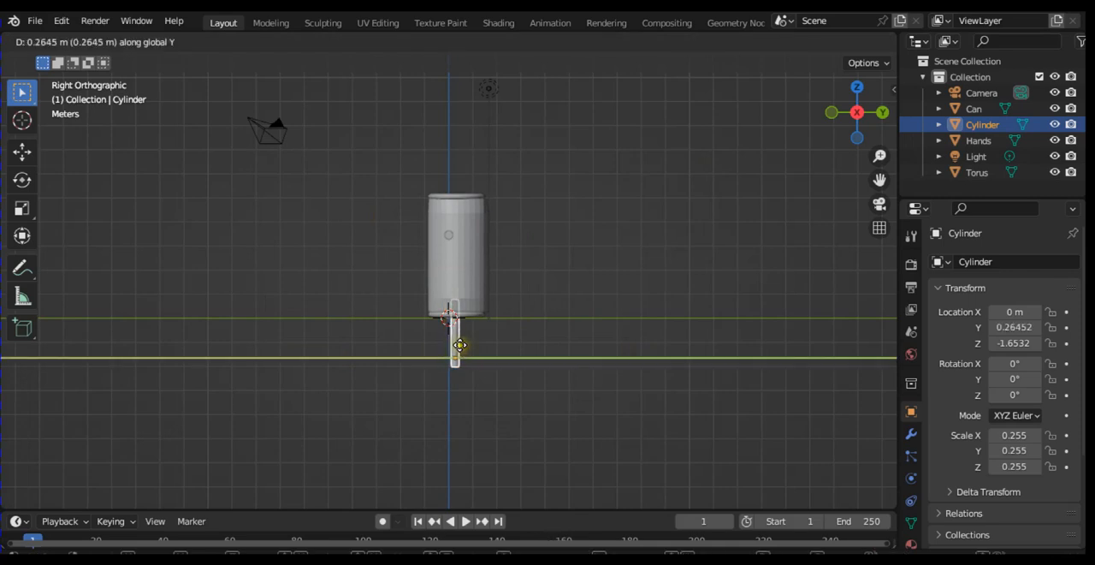
click(460, 345)
key(KP_2)
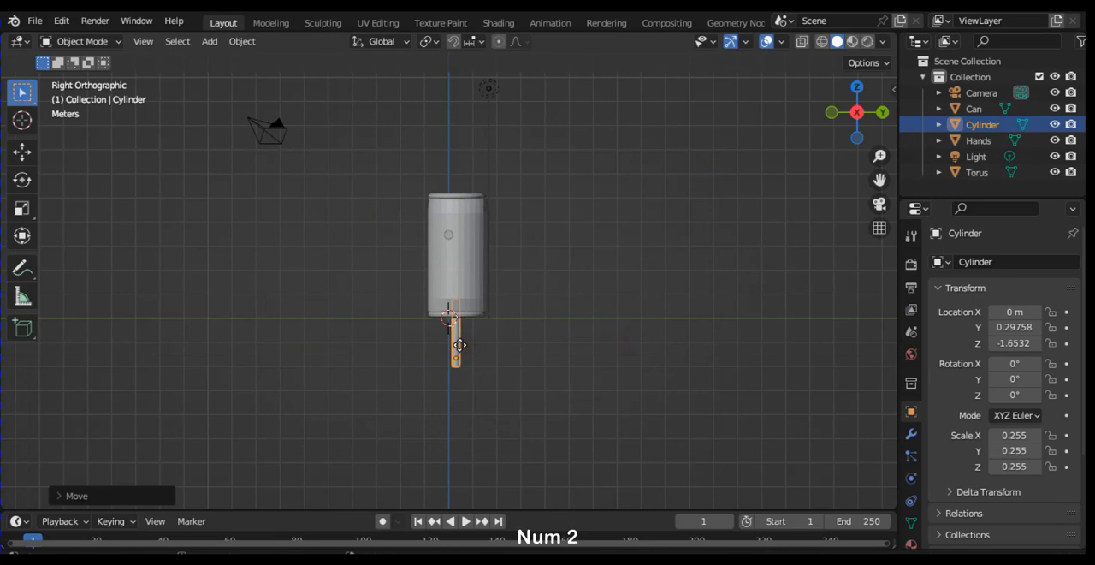
key(KP_2)
key(KP_2)
key(KP_2)
key(KP_2)
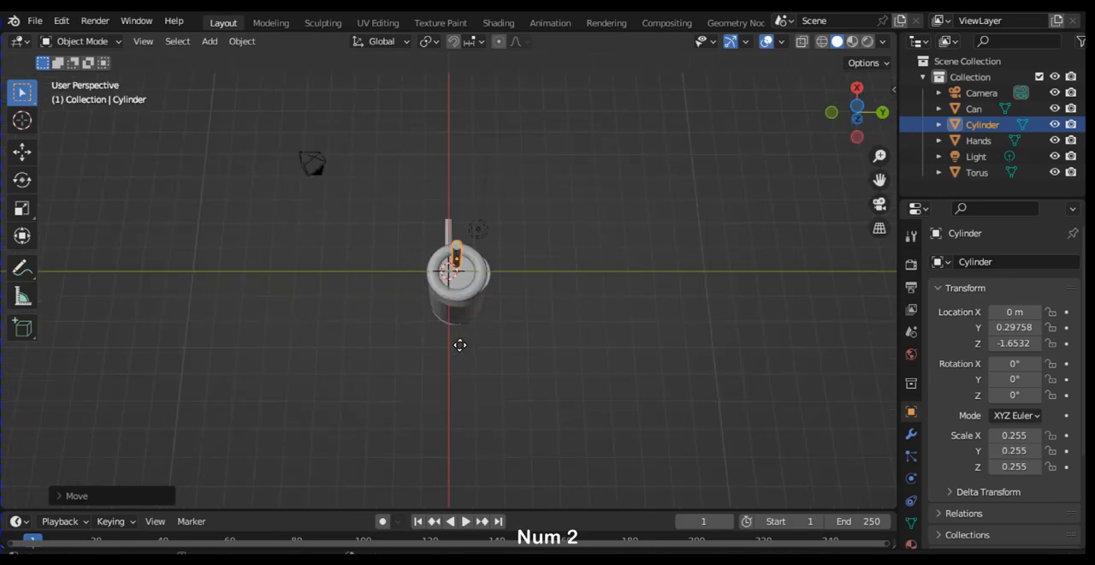
key(KP_8)
key(KP_8)
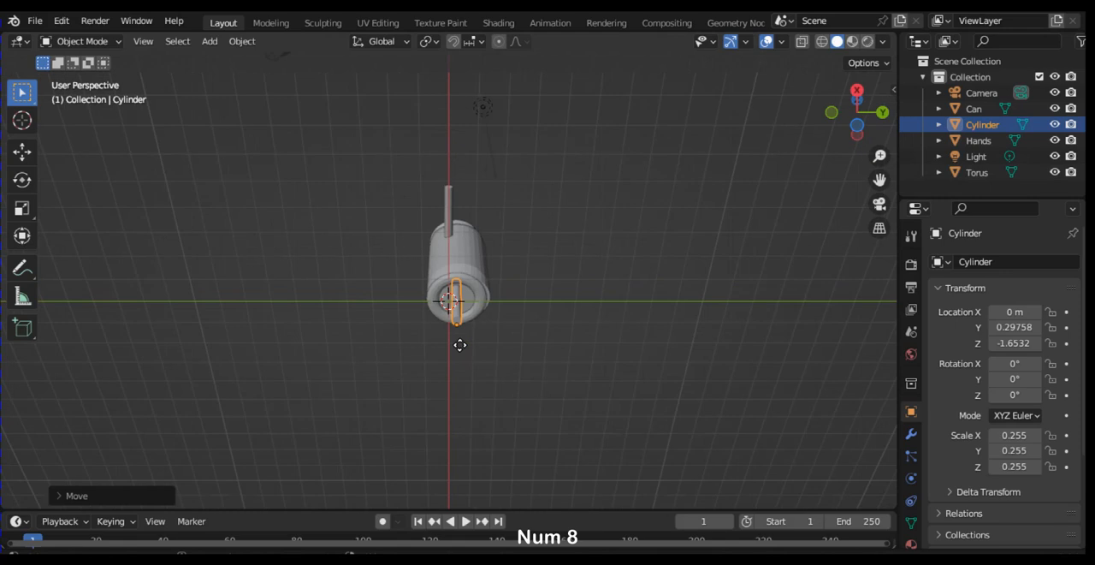
Step: Select the Hands arm in the front view and keep it in Object Mode
key(KP_1)
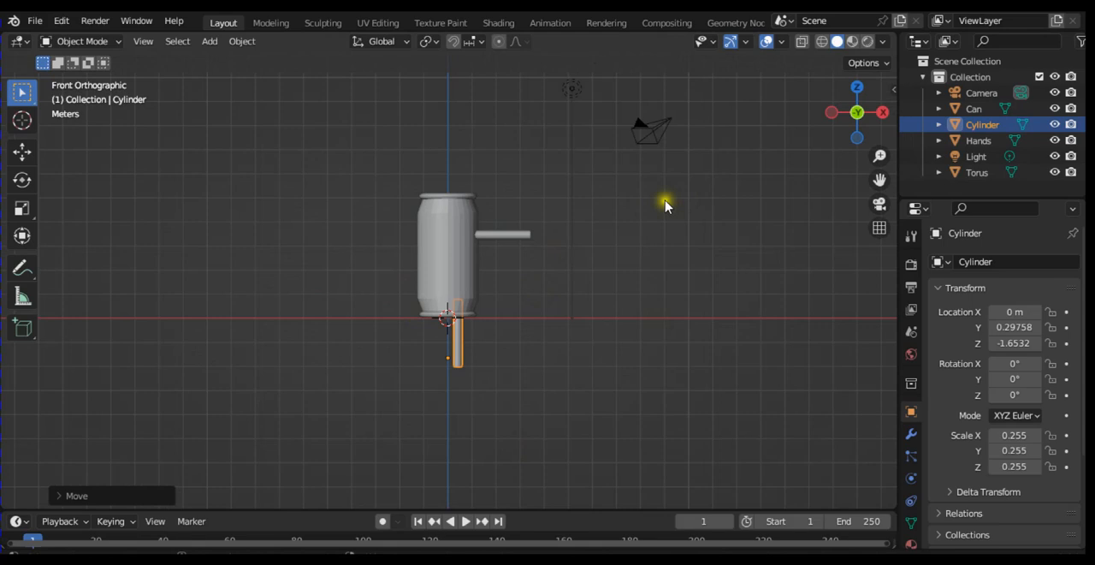
click(518, 236)
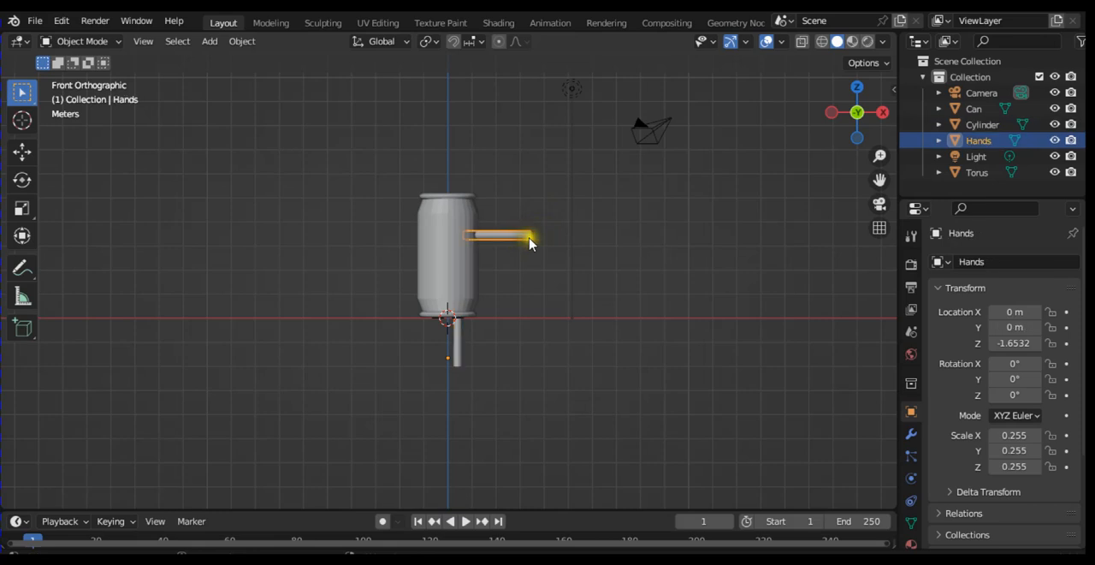
key(Tab)
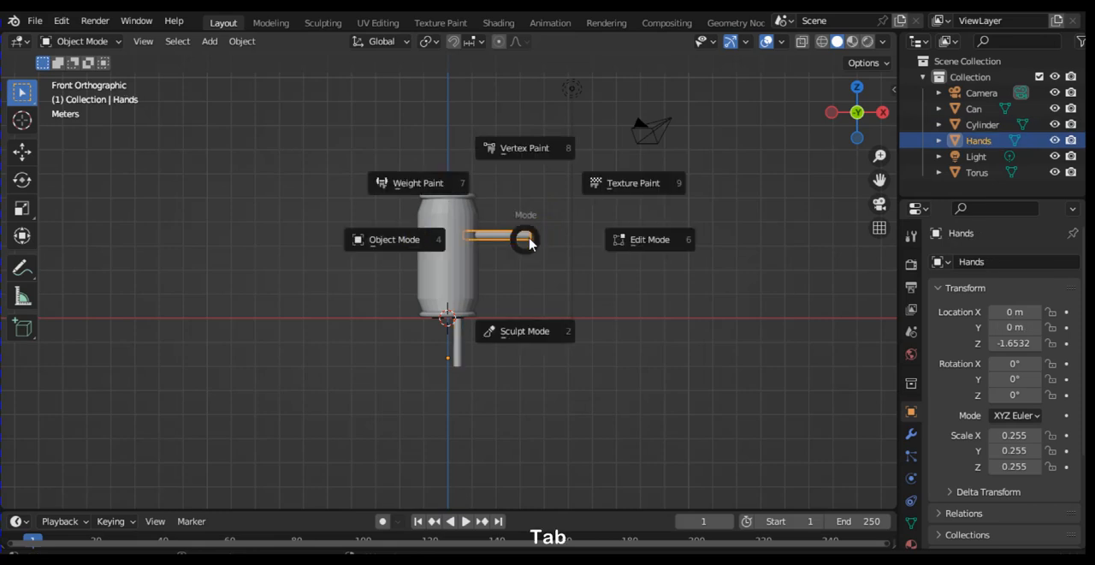
click(385, 242)
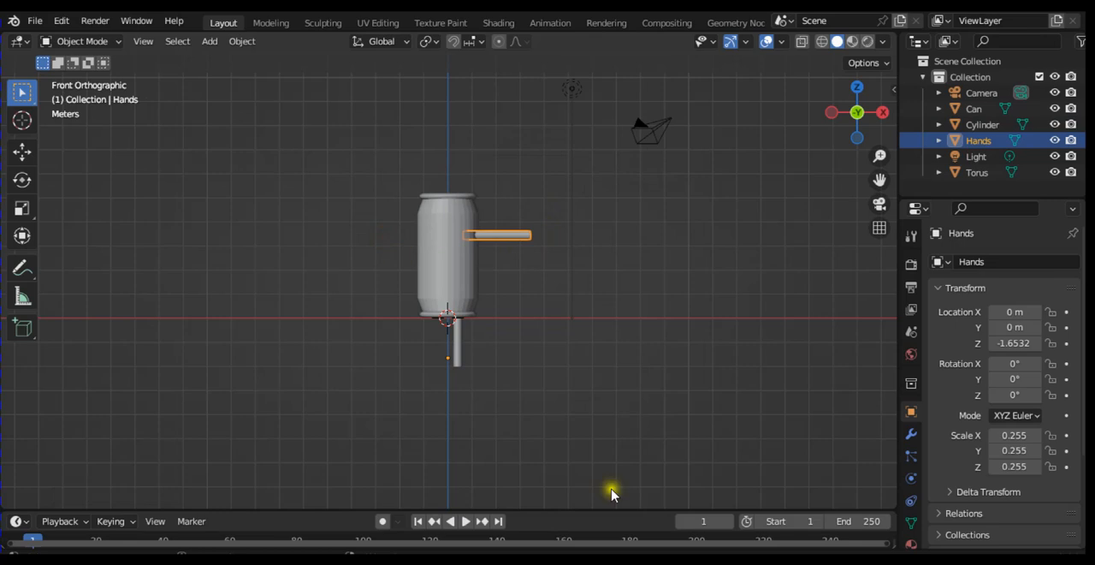
Step: Add a cube mesh and move it down the global Z axis about 4 m, below the leg
key(shift+a)
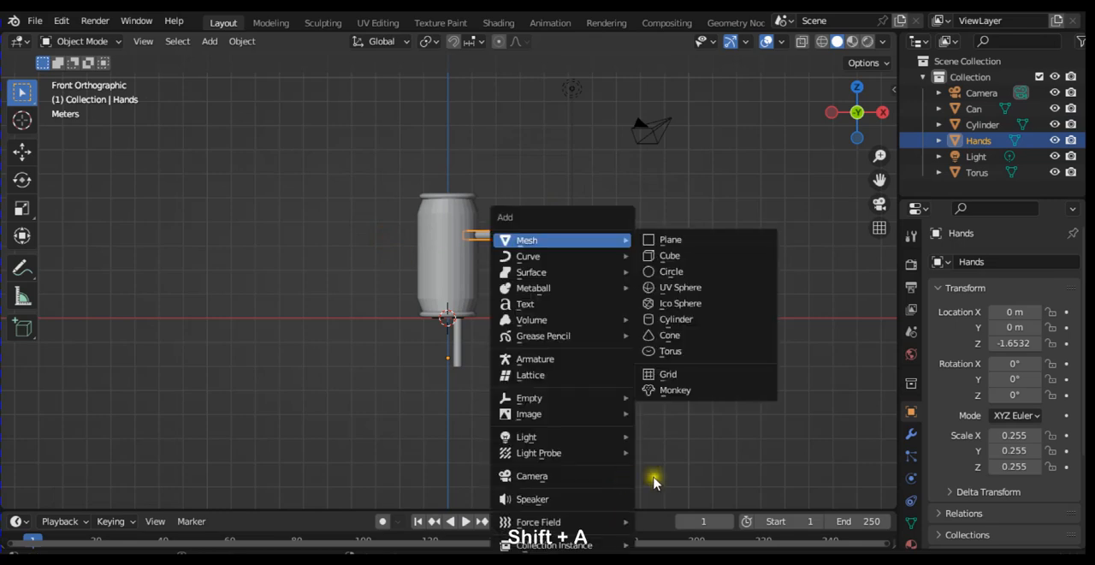
click(684, 256)
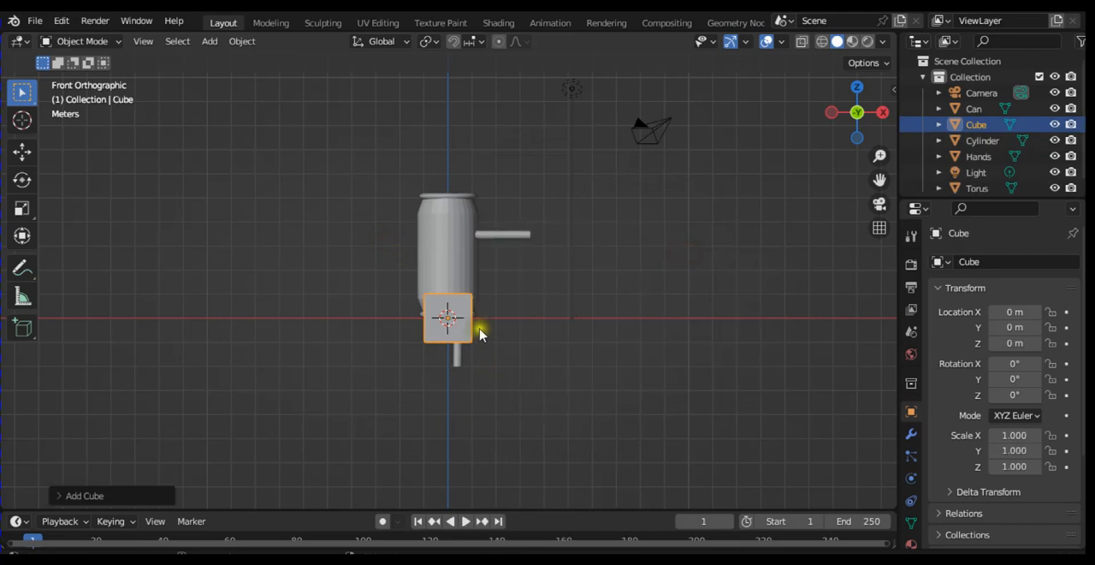
key(g)
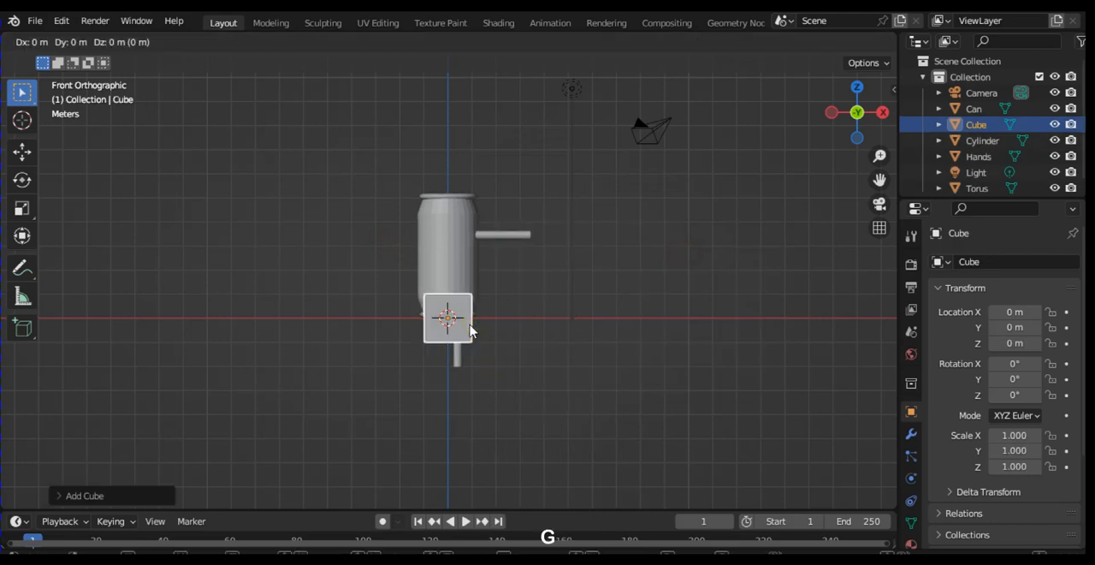
key(z)
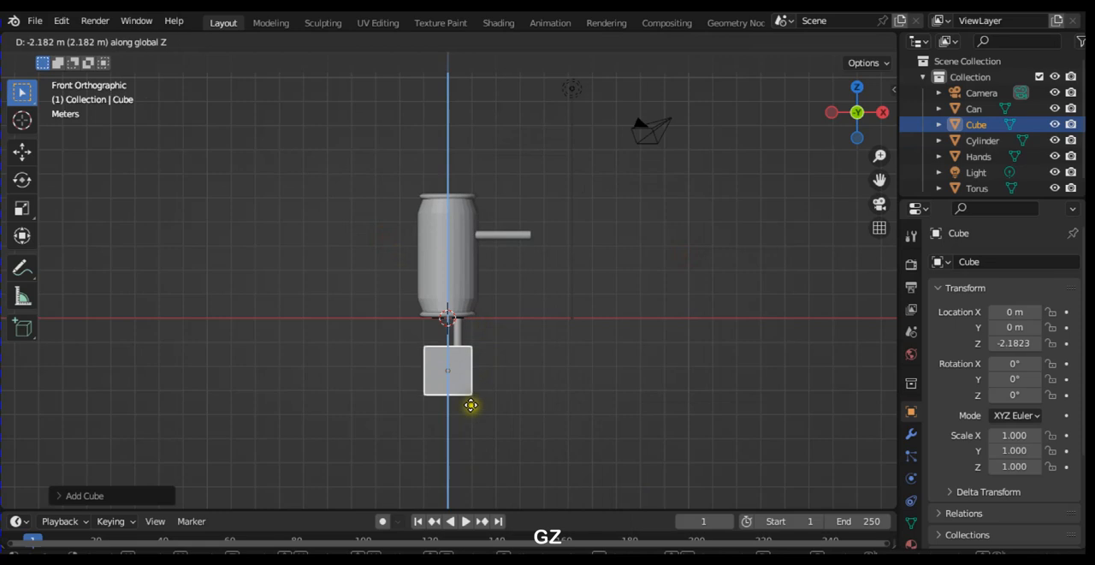
click(472, 421)
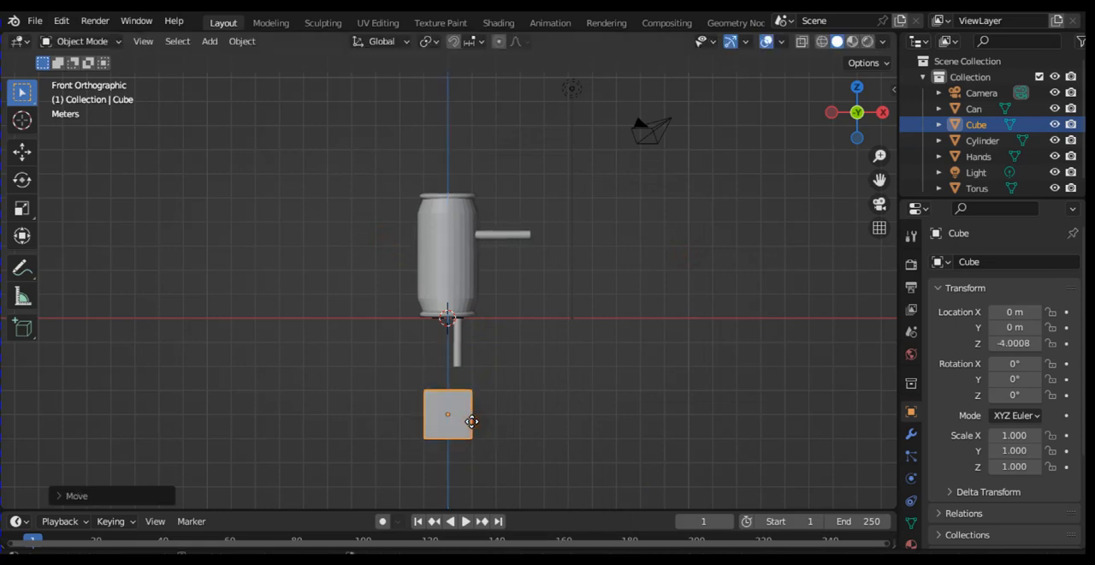
key(ctrl+3)
key(alt+Tab)
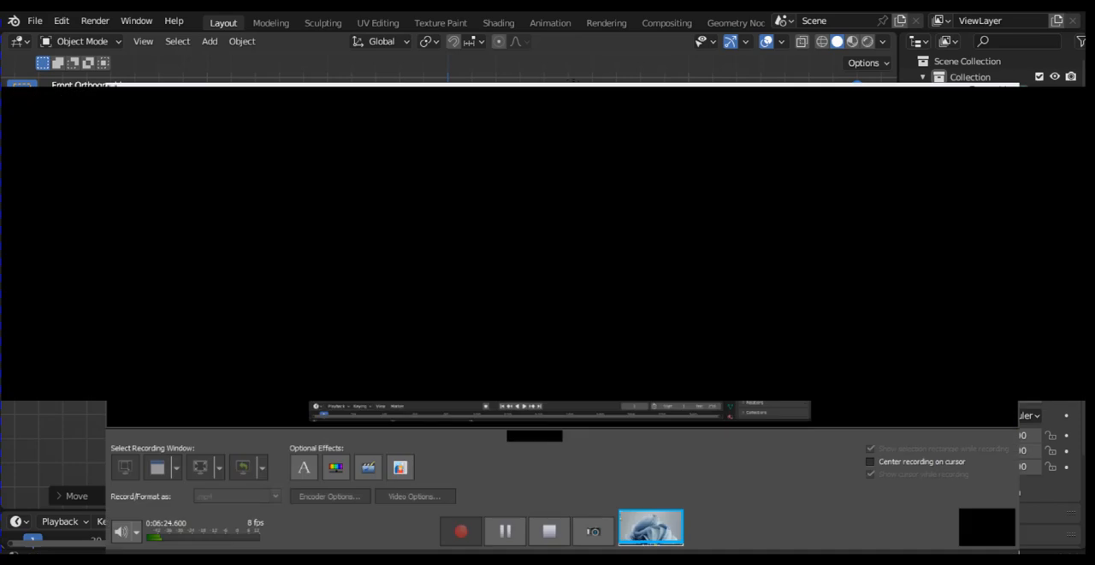
click(482, 523)
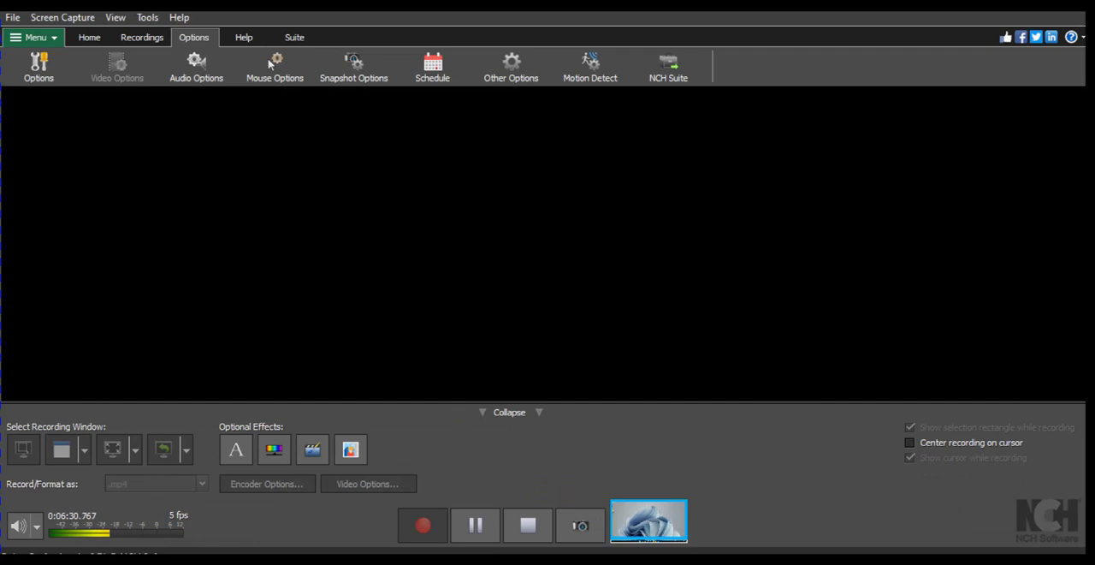
Step: Switch back to Blender and put the subdivided cube below the leg into Edit Mode
click(709, 561)
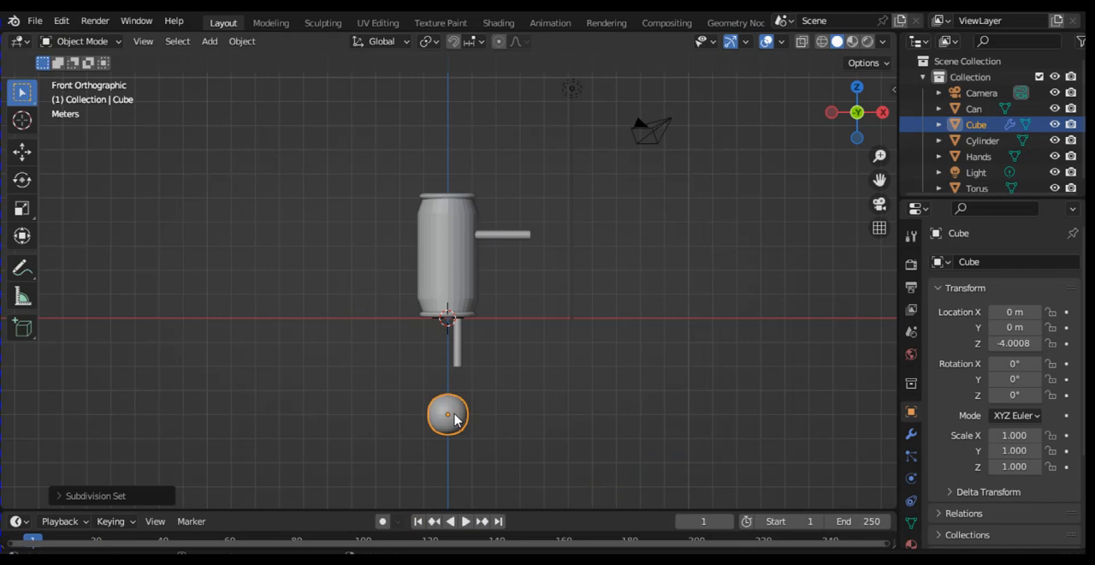
key(Tab)
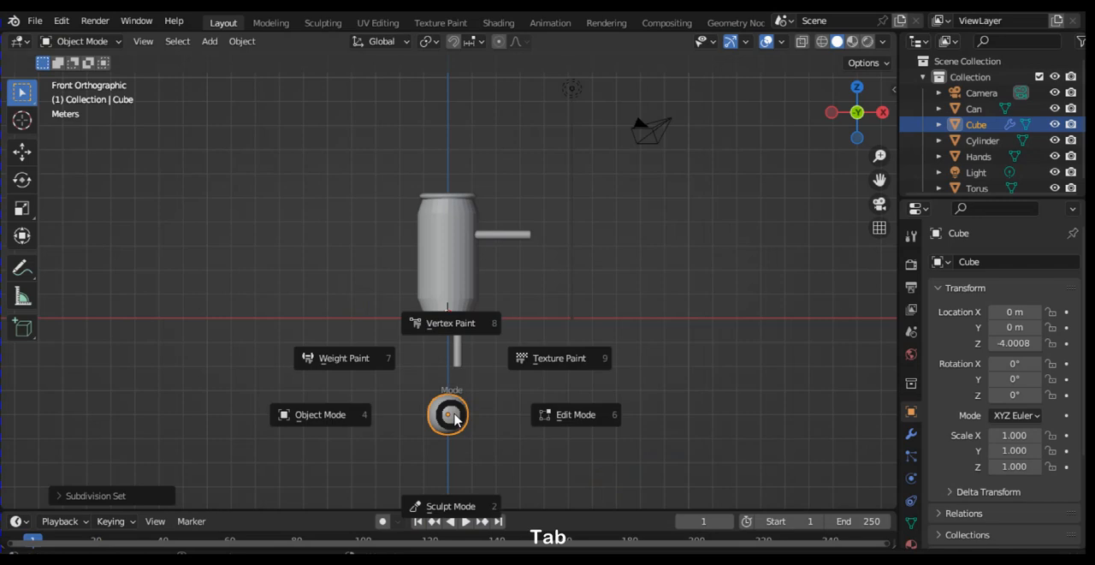
click(598, 430)
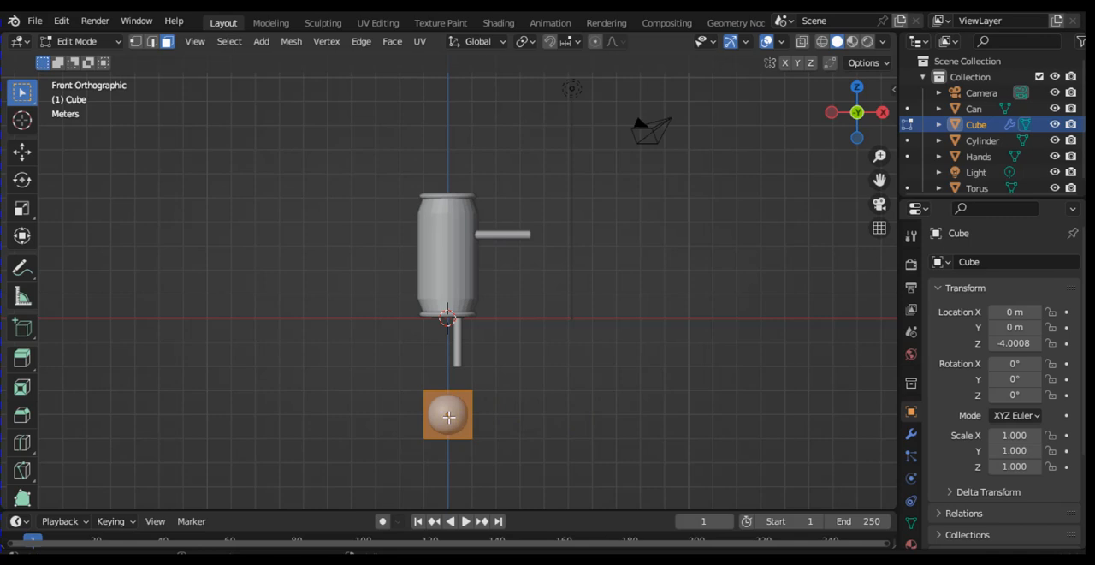
Step: Select the cube's positive Y side face and move it inward about 1 m in the right view to flatten the mesh
key(KP_3)
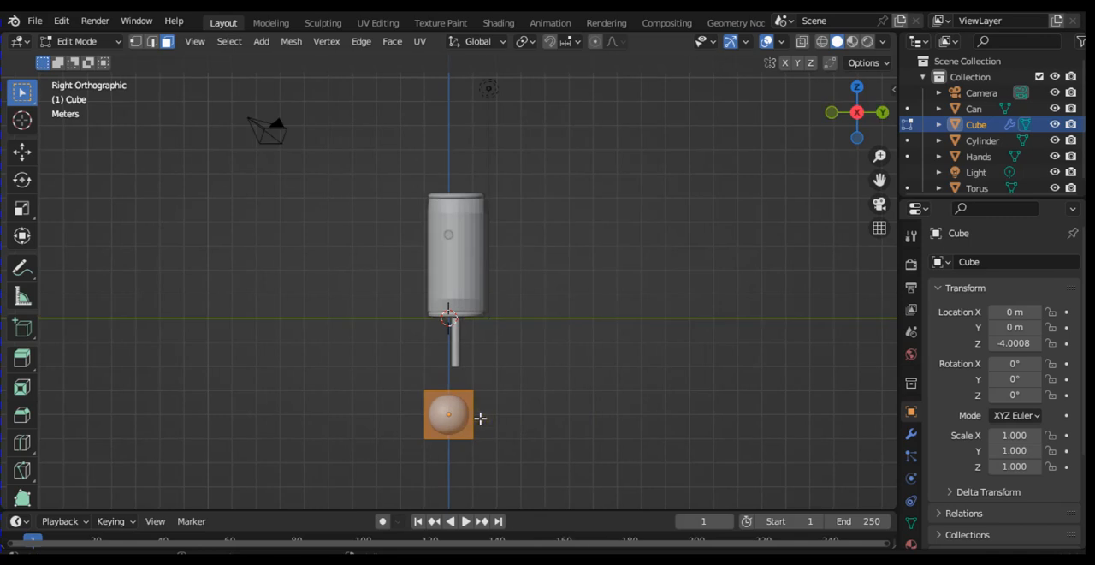
key(KP_6)
click(475, 416)
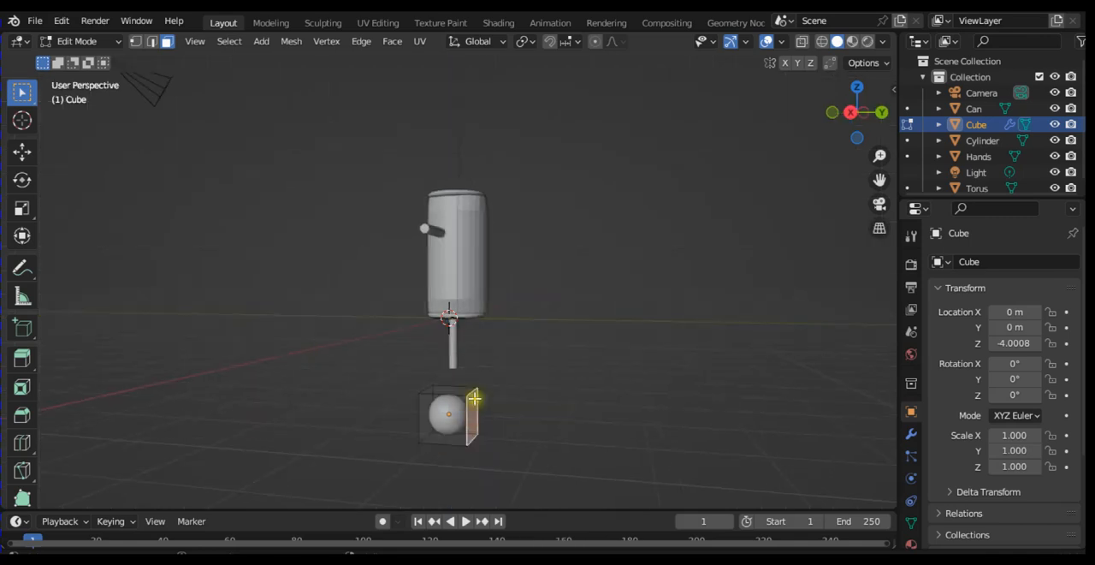
key(KP_1)
key(KP_3)
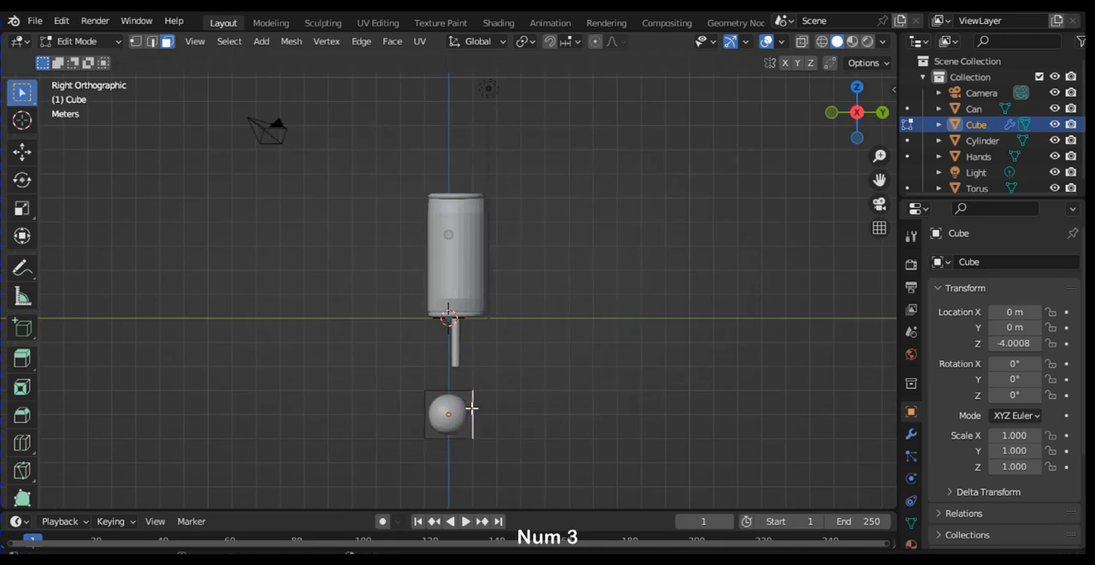
key(g)
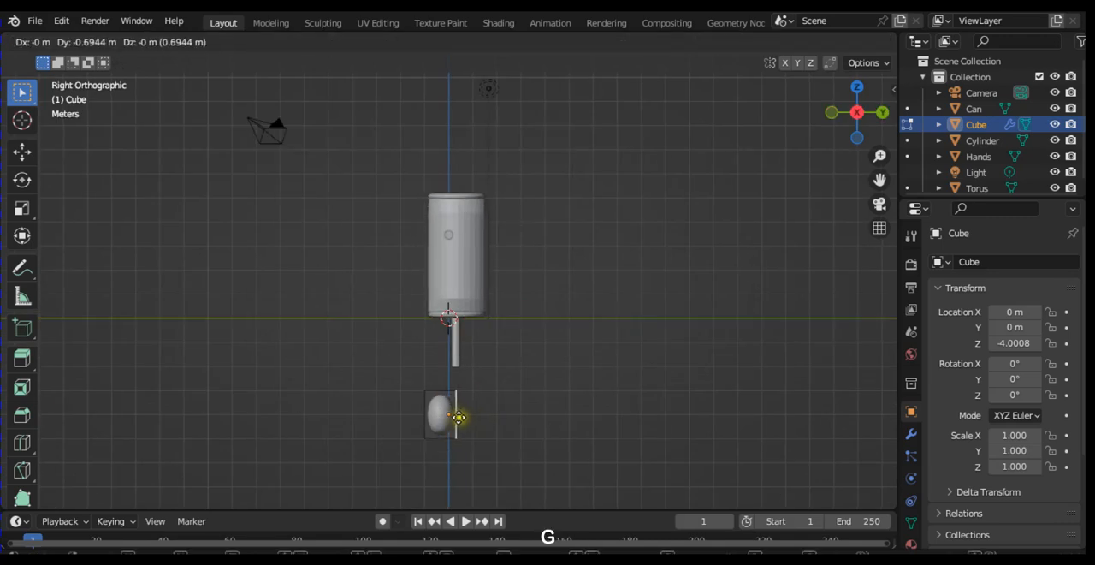
click(456, 417)
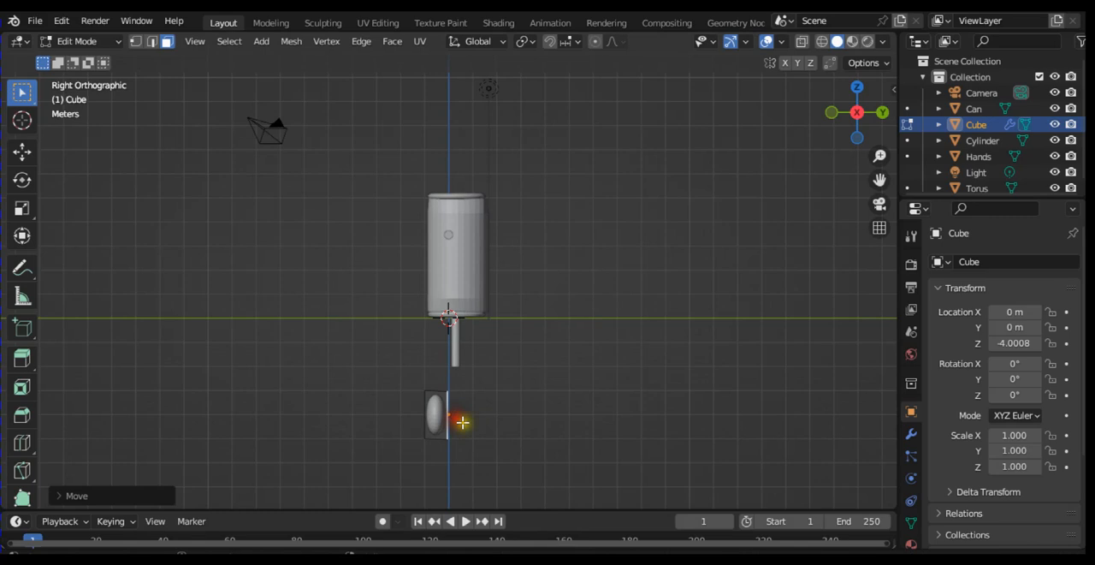
Step: Select the whole cube mesh and move it in the front view just beyond the arm's free end, about 4.9 m along X and 7.5 m up
key(KP_1)
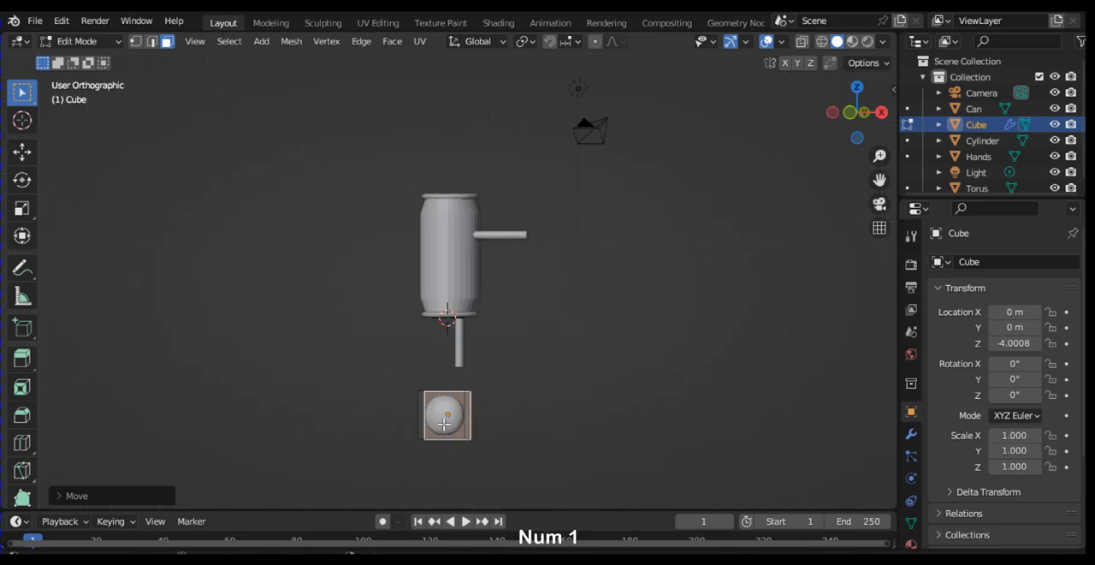
key(q)
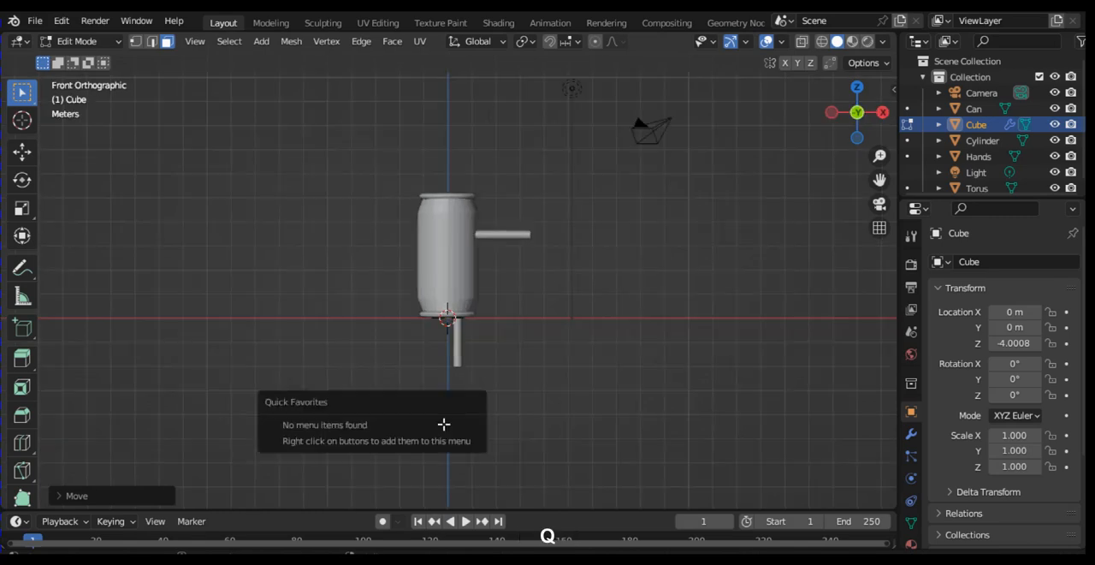
key(Escape)
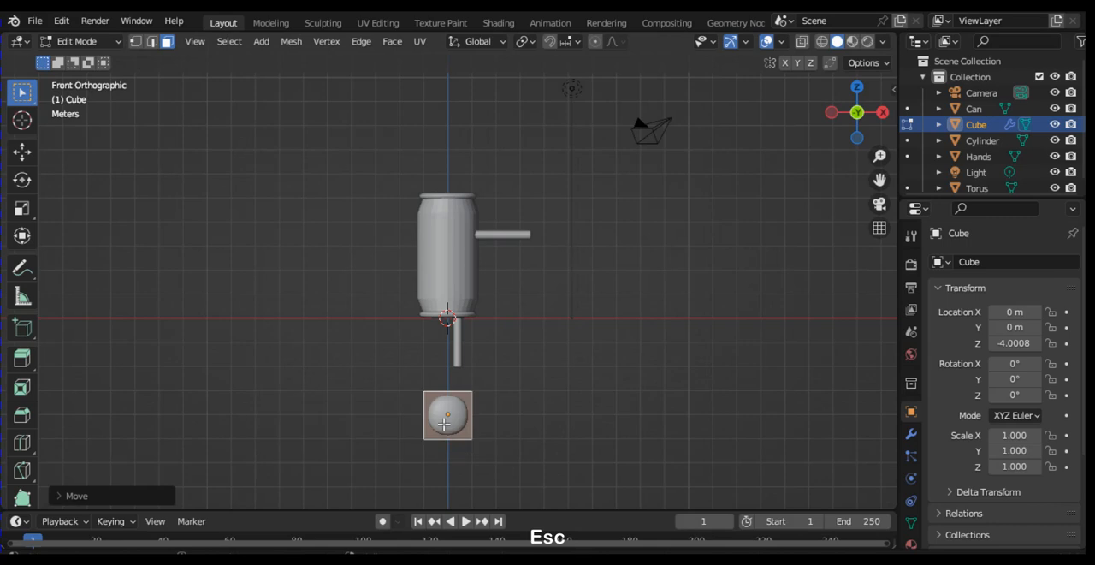
key(a)
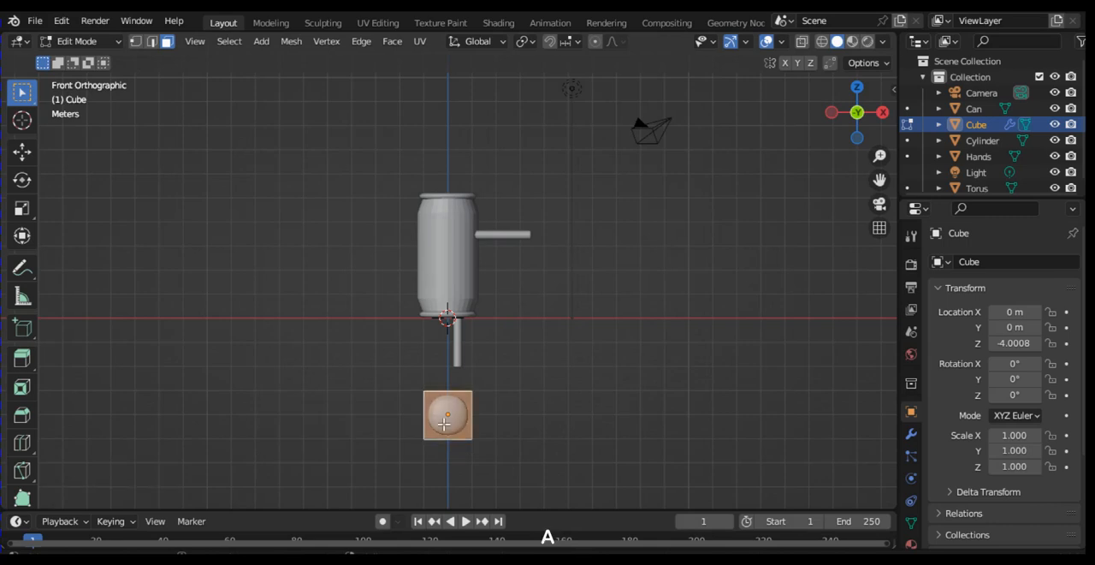
key(g)
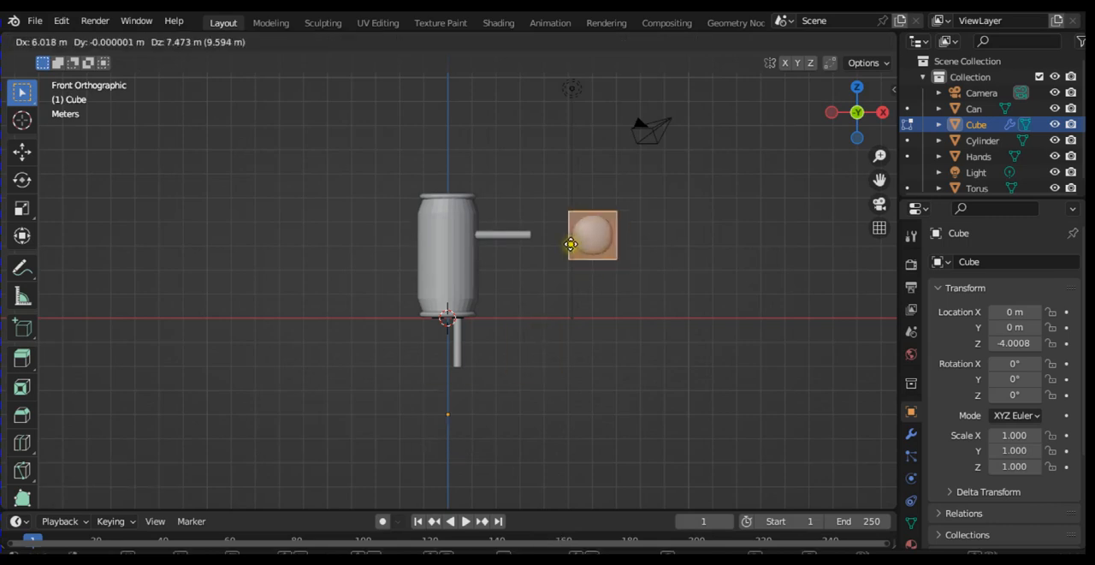
click(558, 241)
Step: Rotate the cube mesh 90° about the global X axis and line it up with the arm in the top view
text(rx)
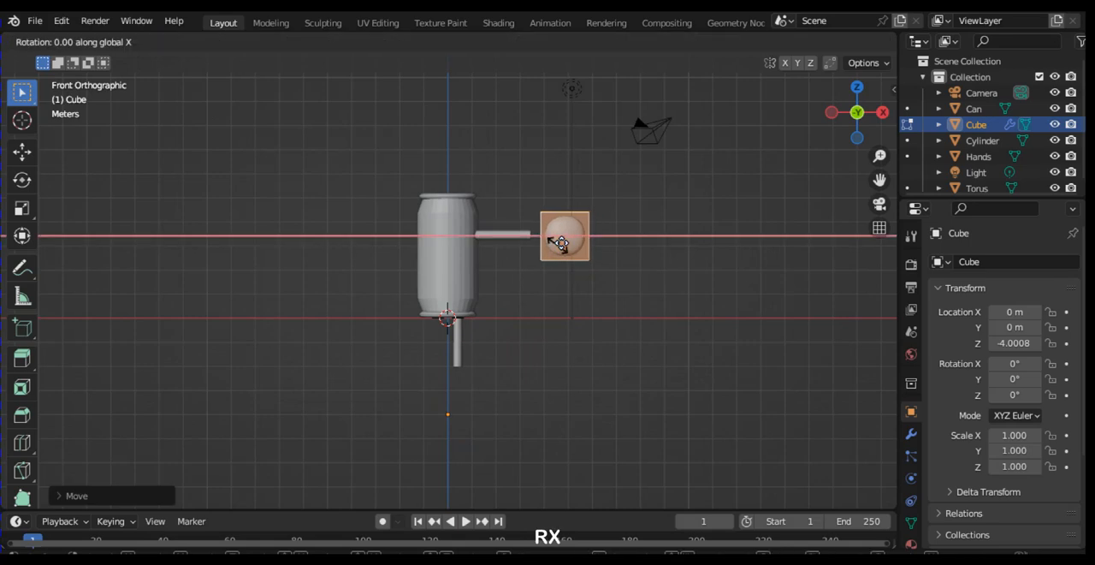
text(90)
key(Return)
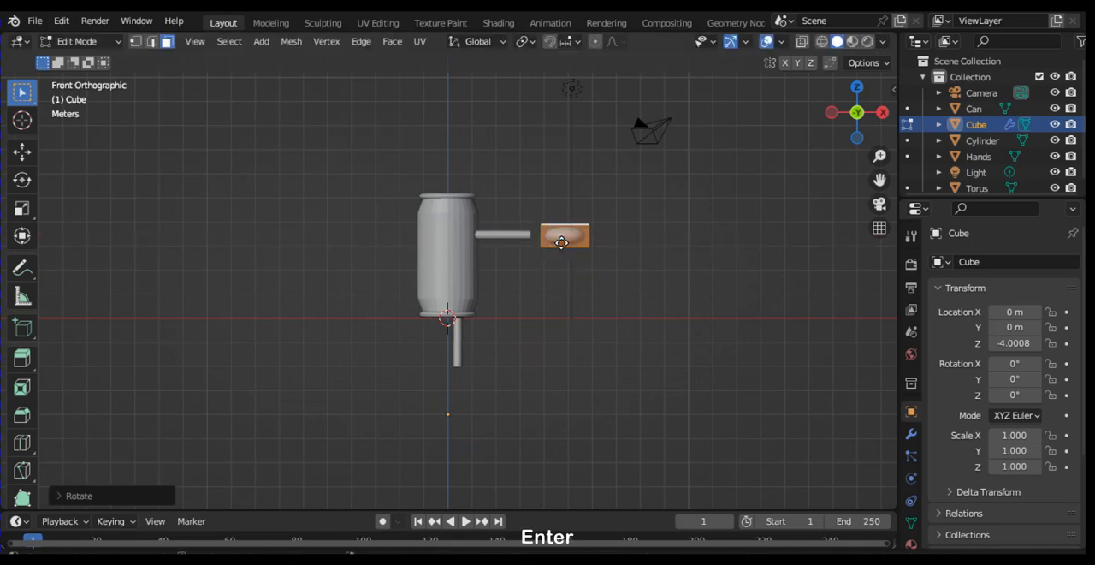
key(KP_7)
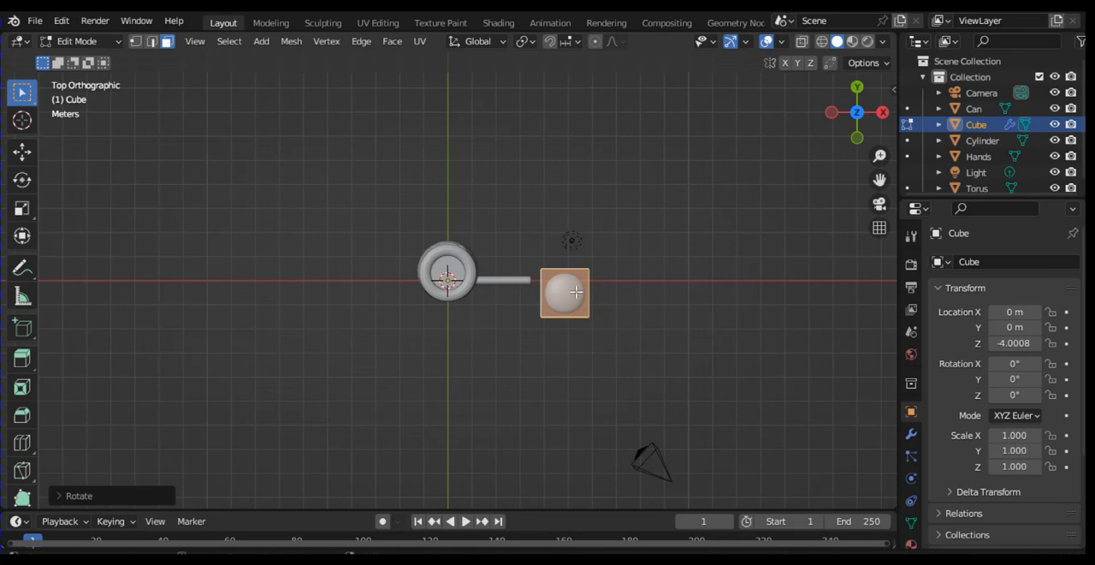
key(g)
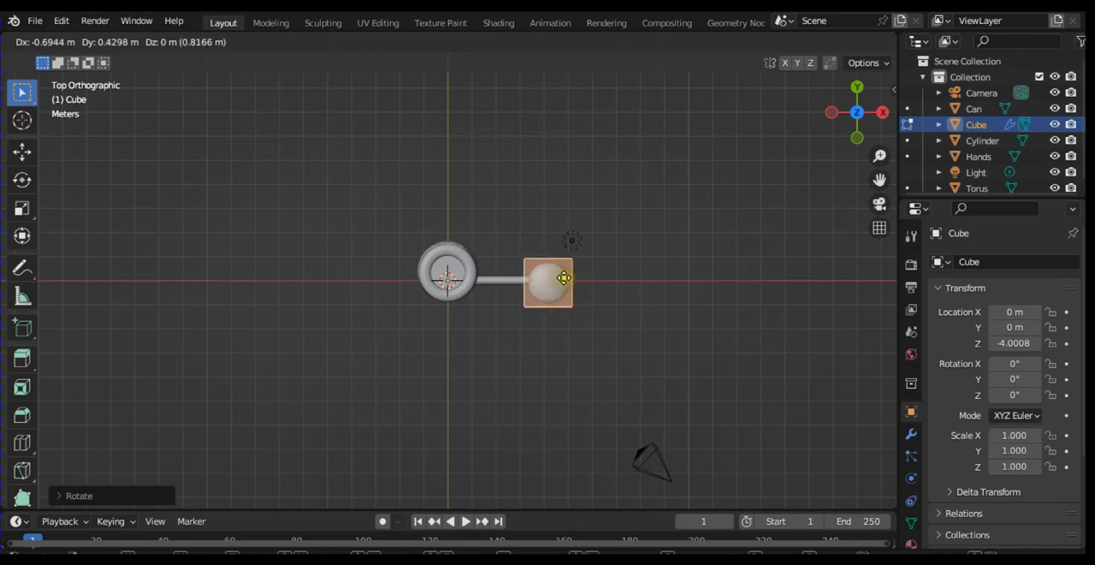
click(571, 277)
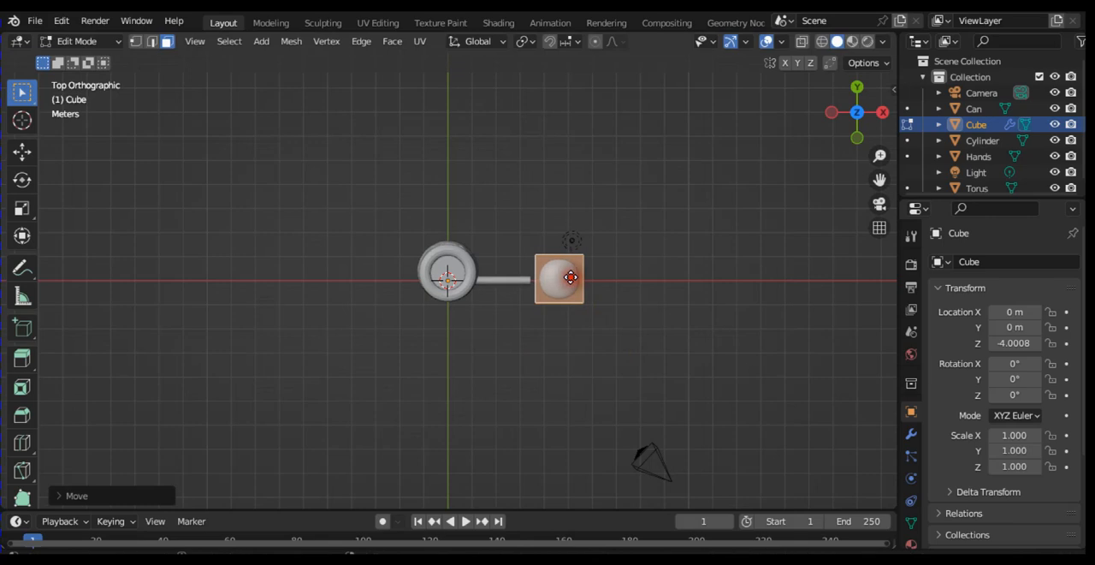
Step: Select the hand mesh's positive Y side face and move it inward about 0.3 m in the top view
key(KP_8)
key(KP_8)
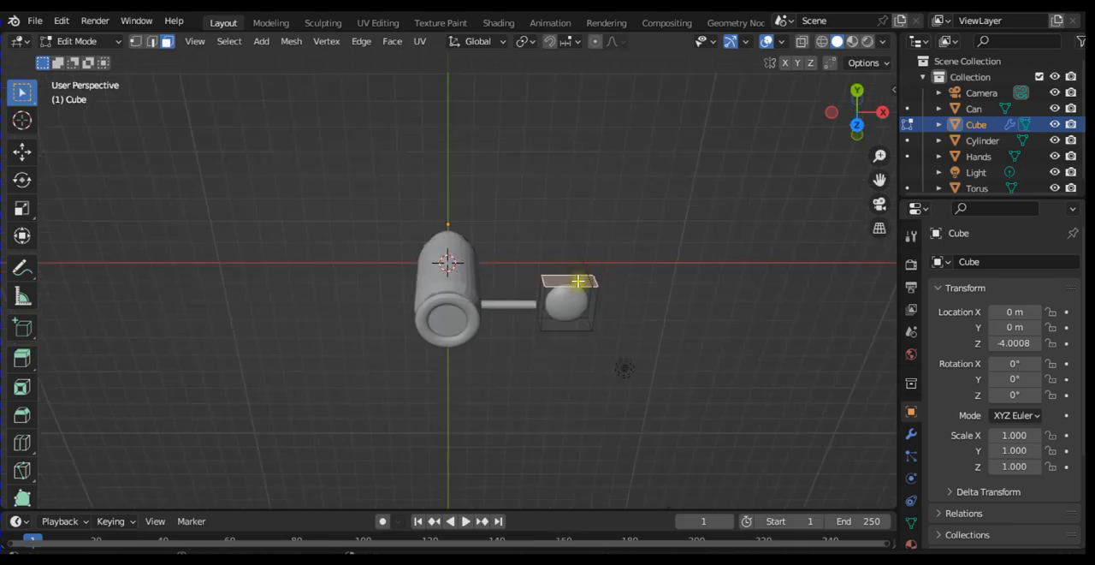
key(KP_7)
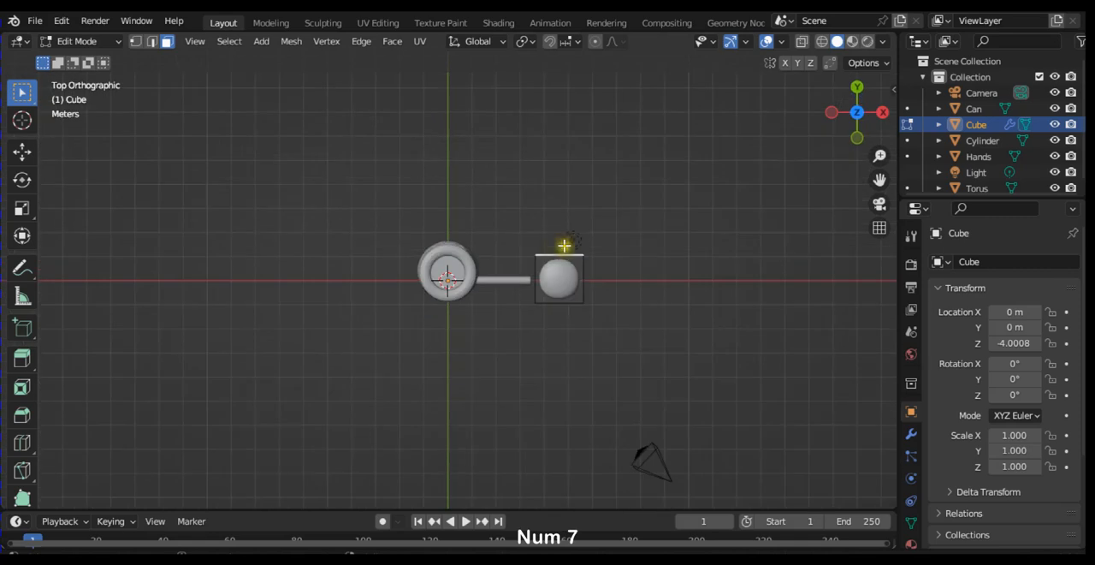
key(g)
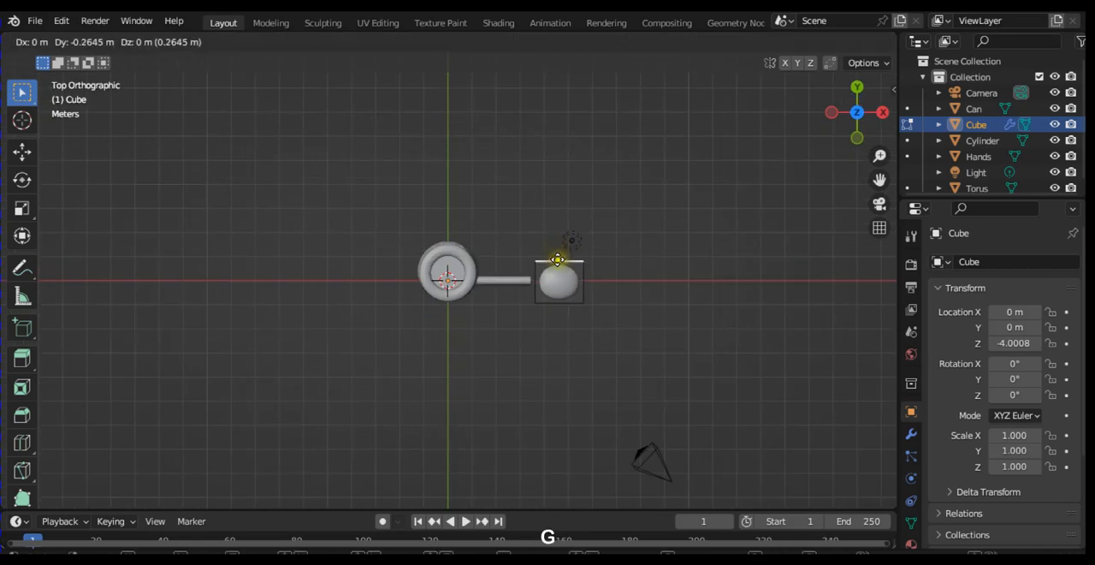
click(555, 260)
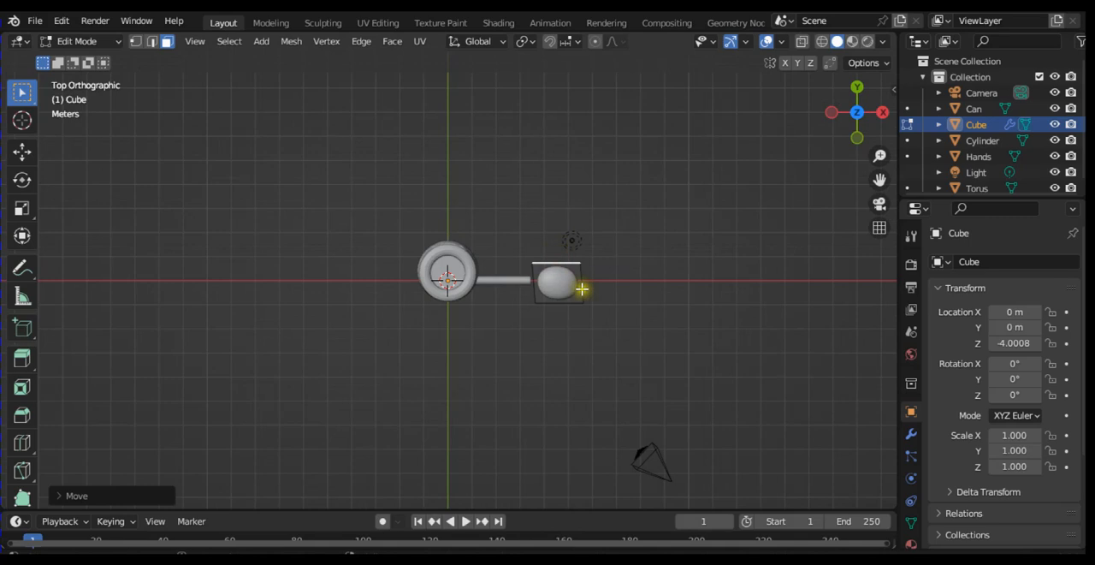
Step: Select the hand mesh's outer end face, away from the arm, and move it about 0.5 m toward the can in the top view
key(KP_6)
key(KP_6)
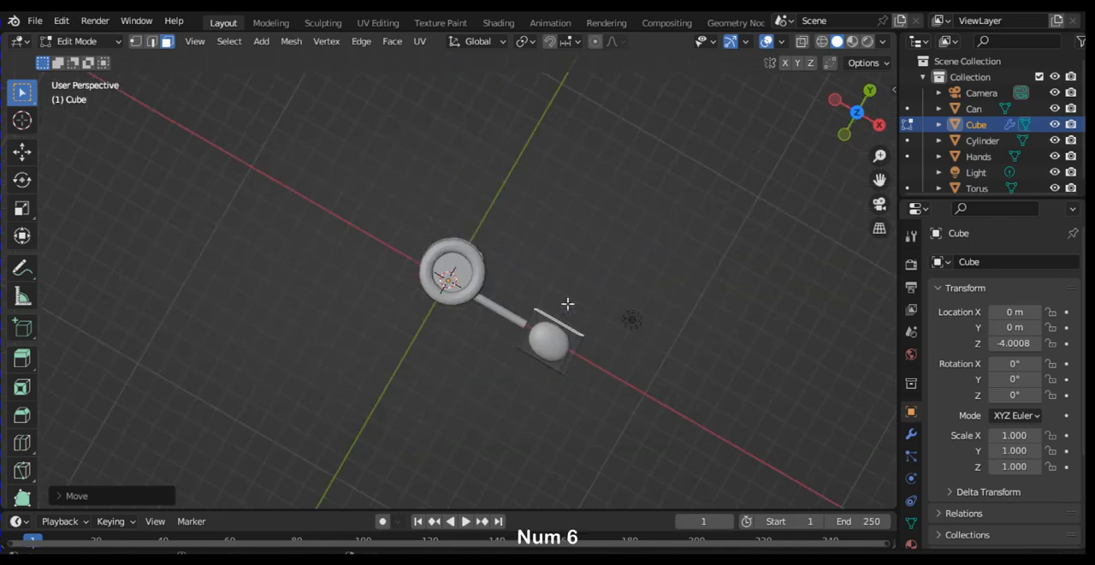
click(570, 362)
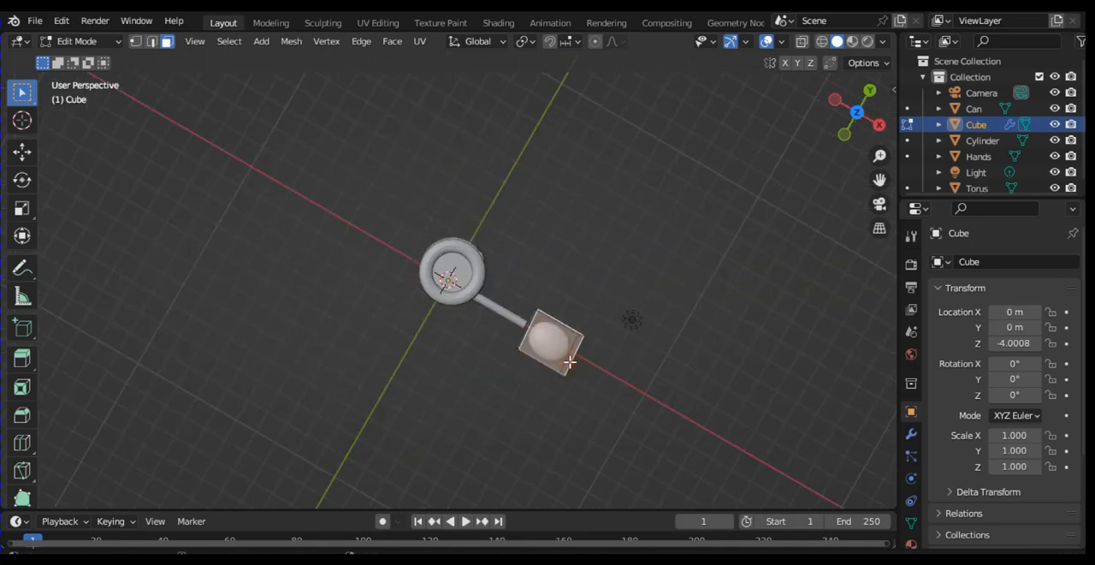
click(571, 356)
key(KP_6)
key(KP_6)
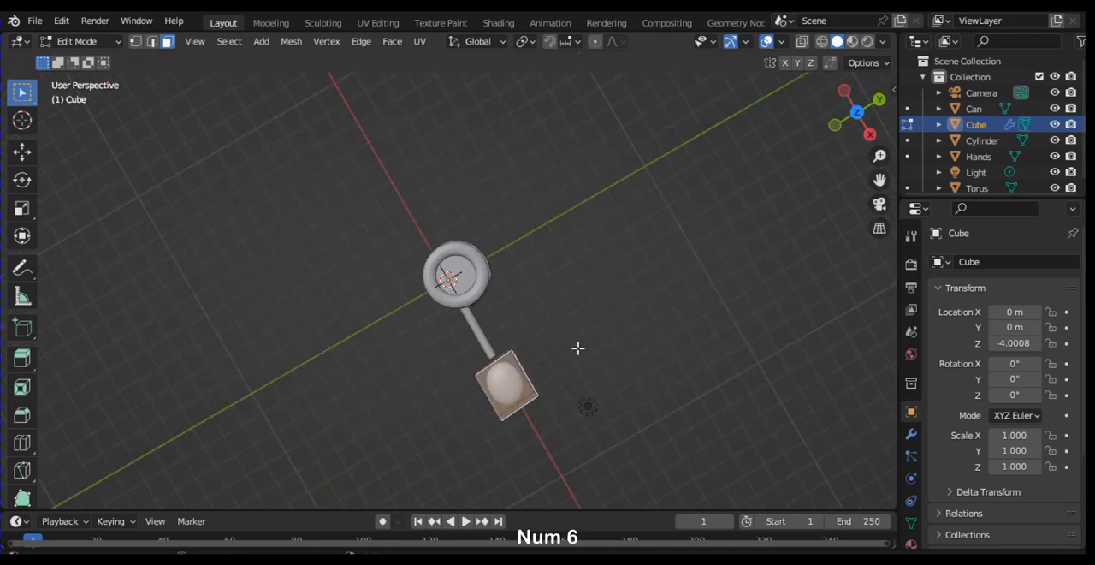
click(520, 408)
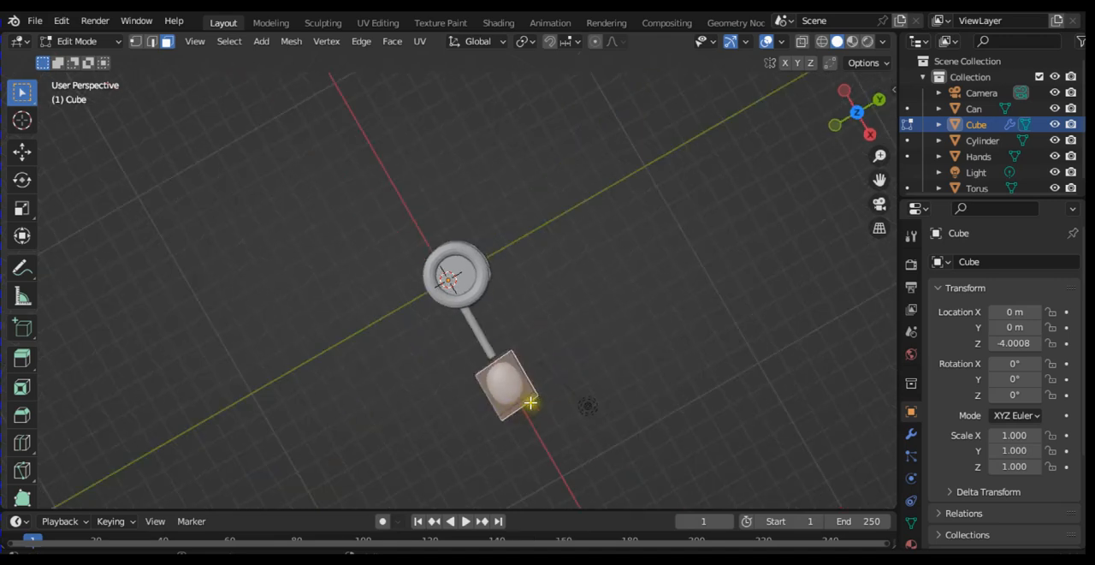
click(526, 400)
key(KP_3)
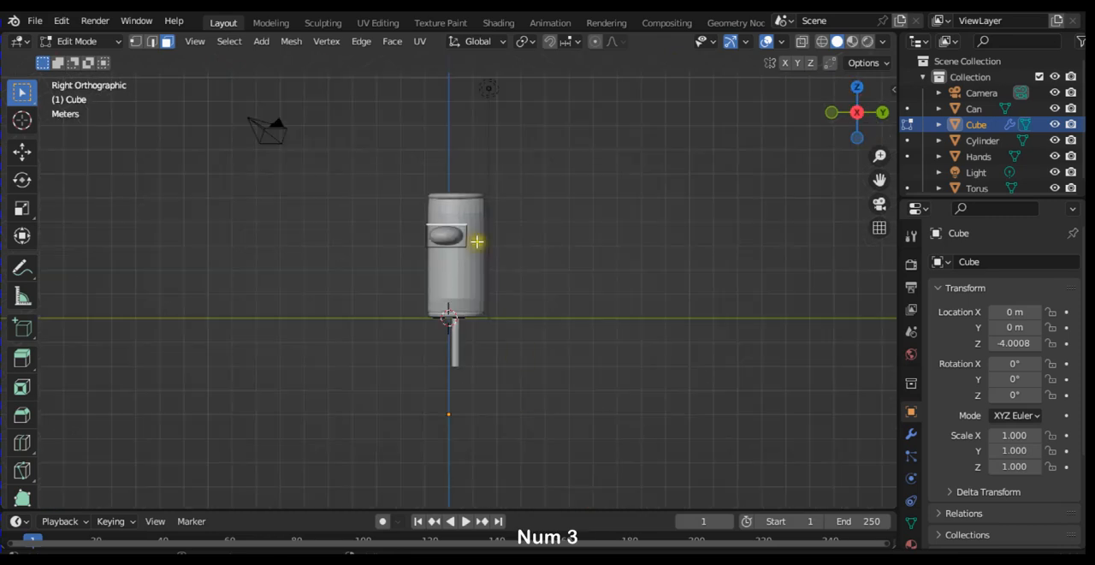
click(453, 233)
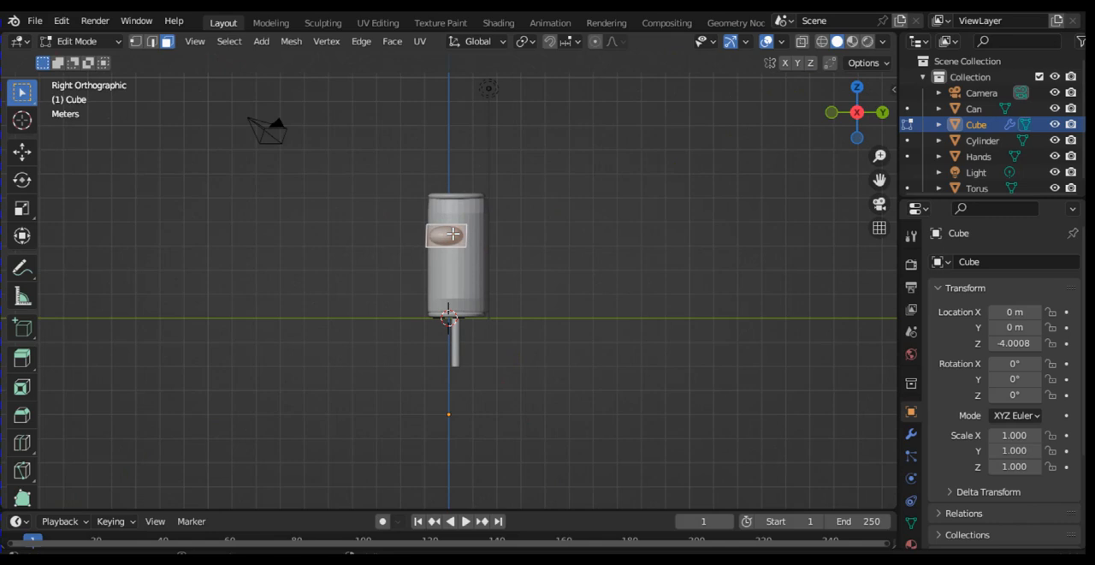
key(KP_7)
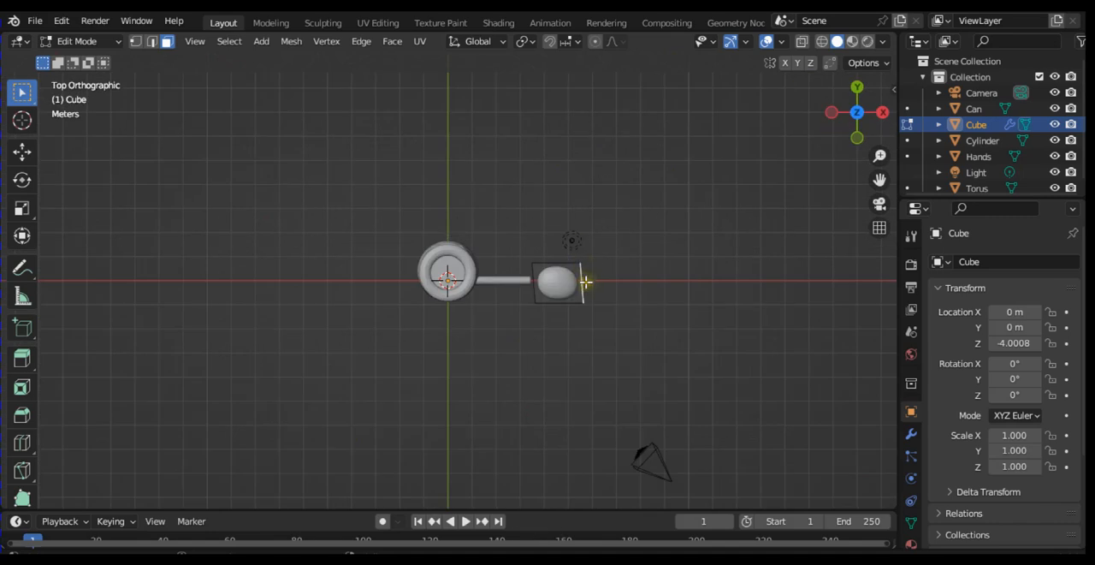
key(g)
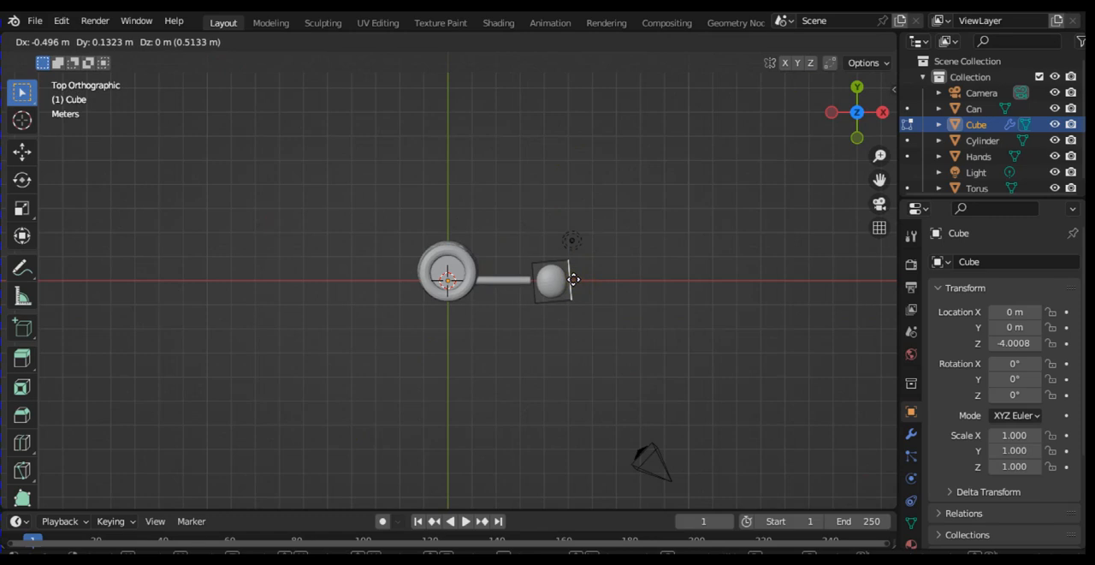
click(573, 279)
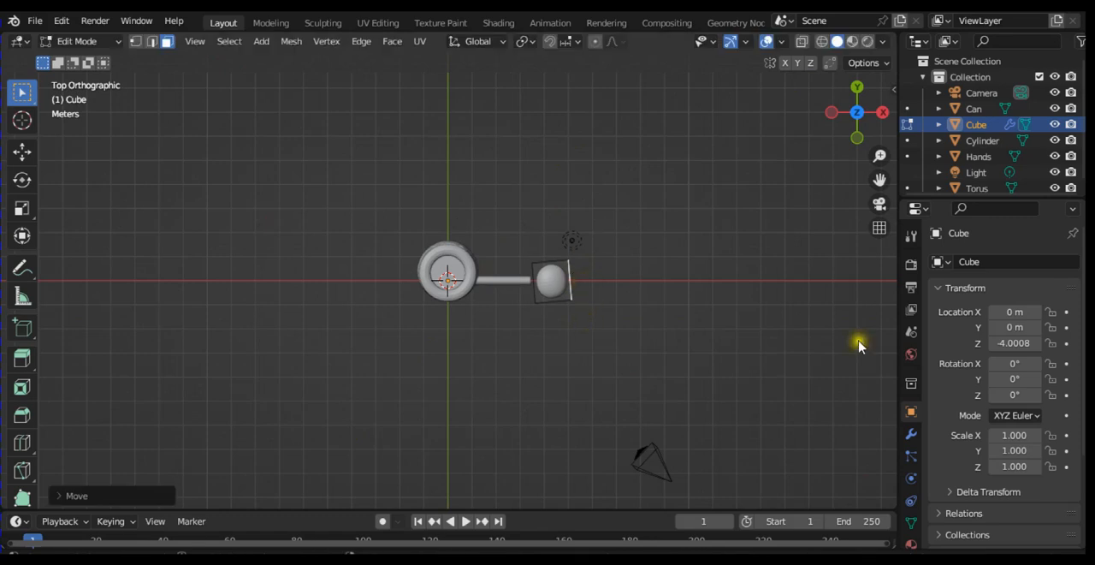
Step: Switch the cube to Object Mode and apply its Subdivision modifier
click(920, 435)
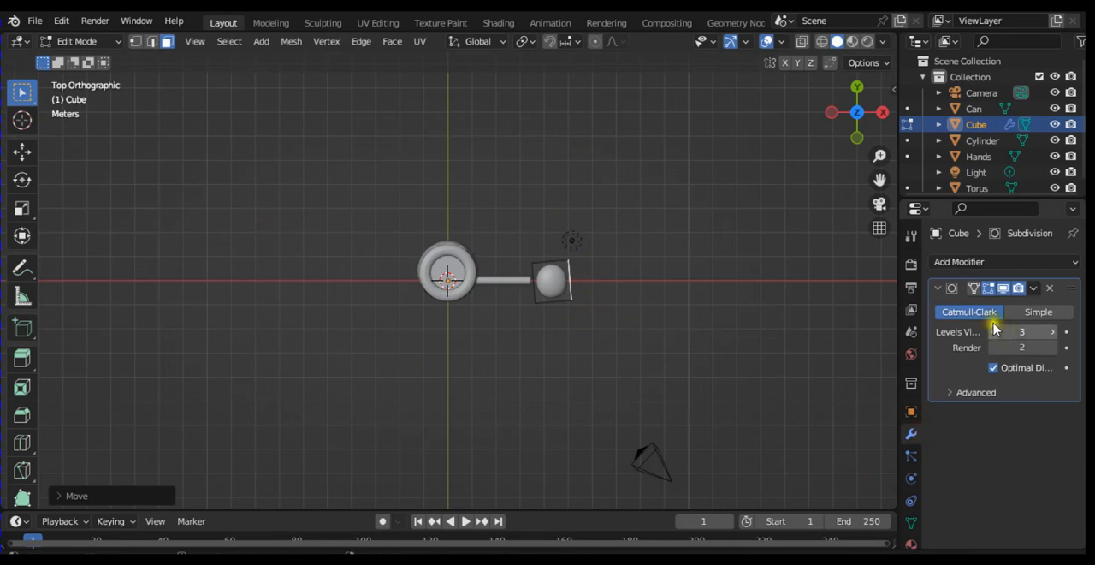
click(948, 287)
click(1035, 289)
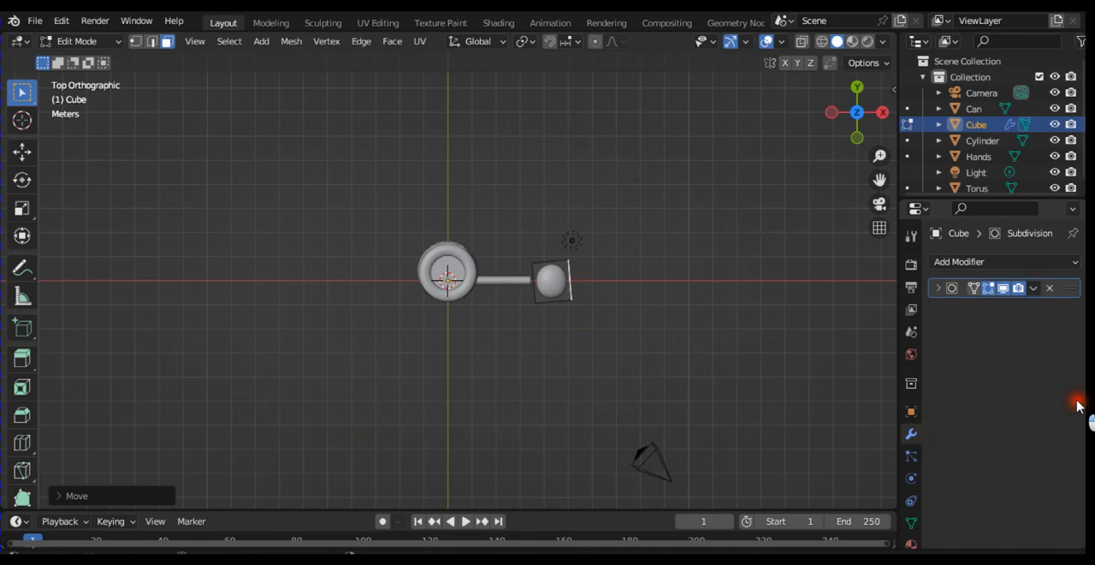
key(Tab)
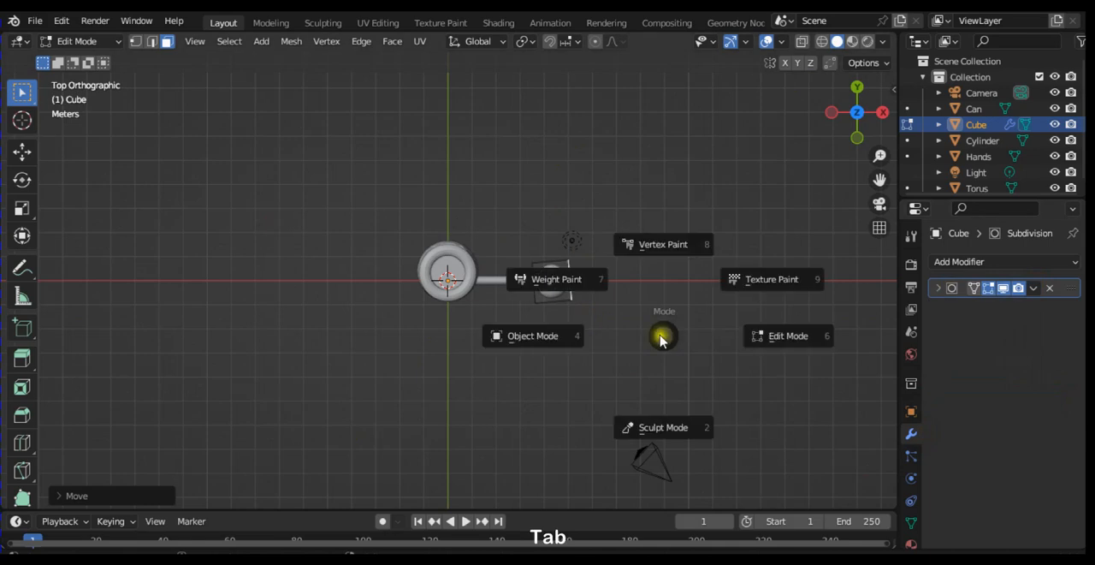
click(571, 335)
click(1037, 288)
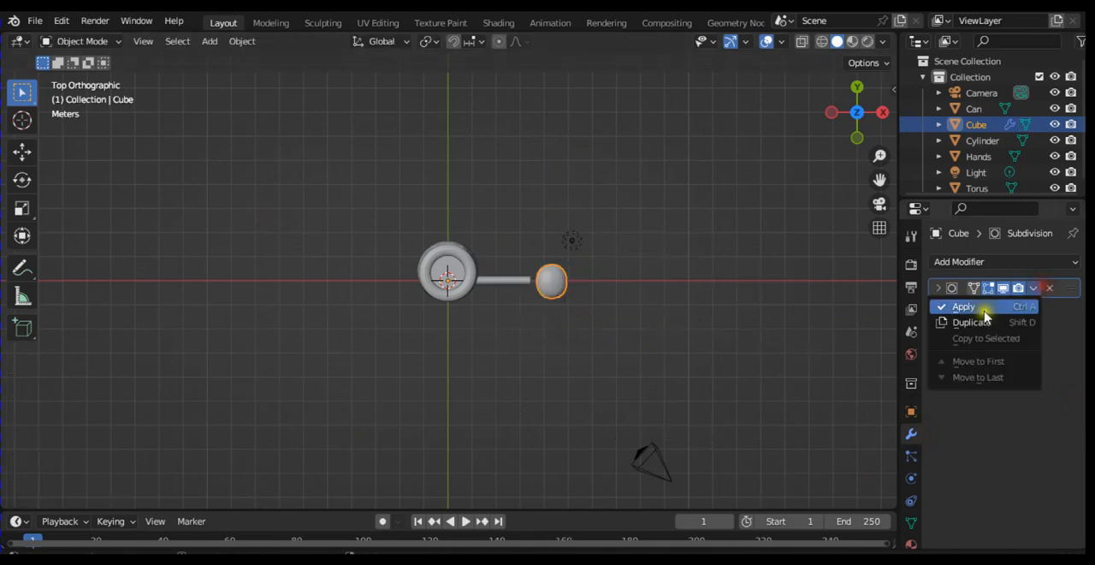
click(962, 306)
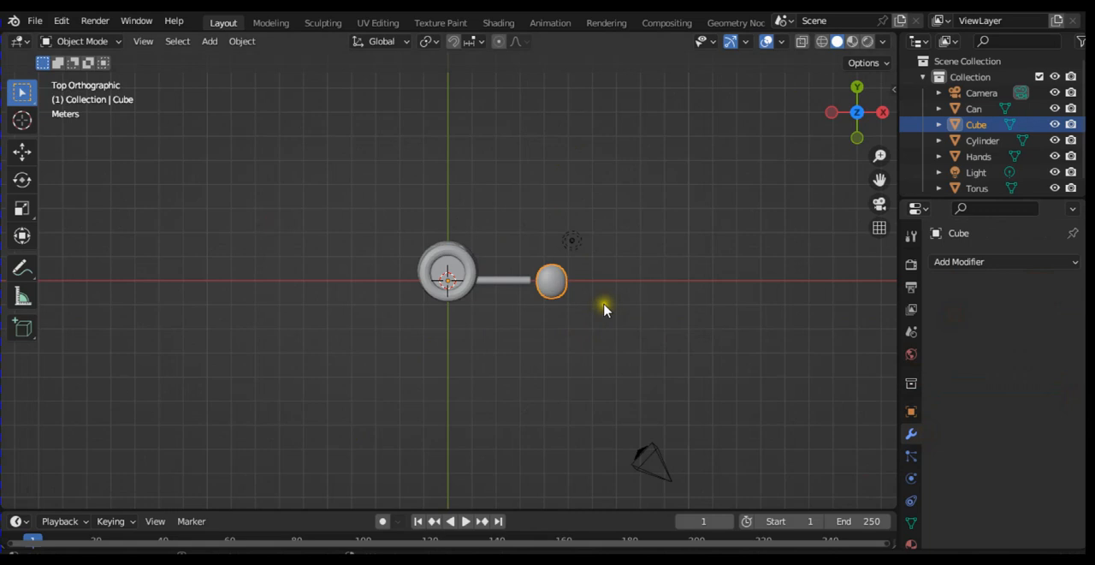
Step: Return the hand mesh to Edit Mode and add a cylinder inside the same object
key(Tab)
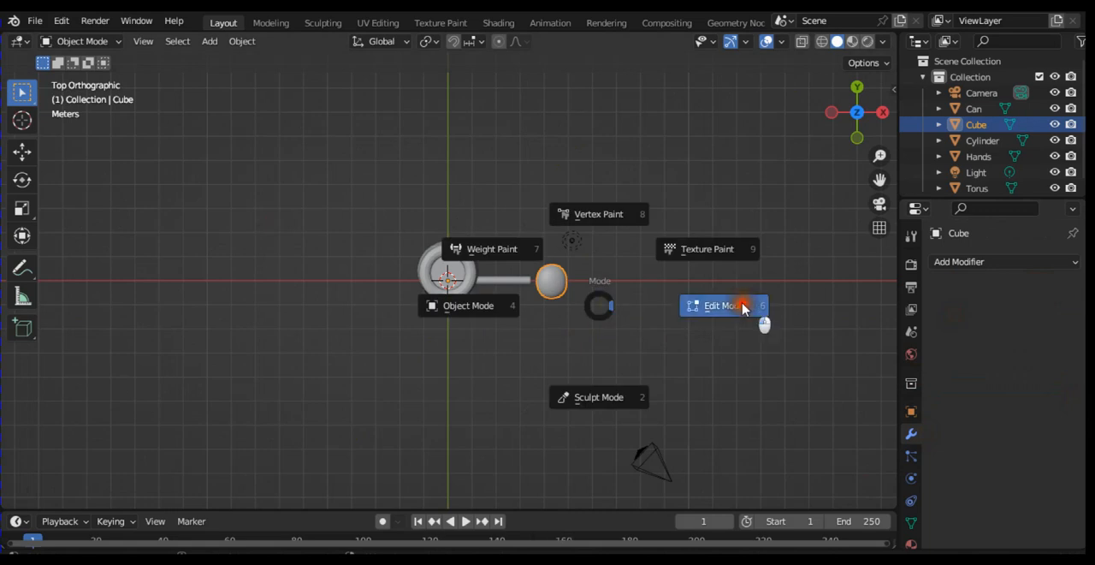
click(747, 310)
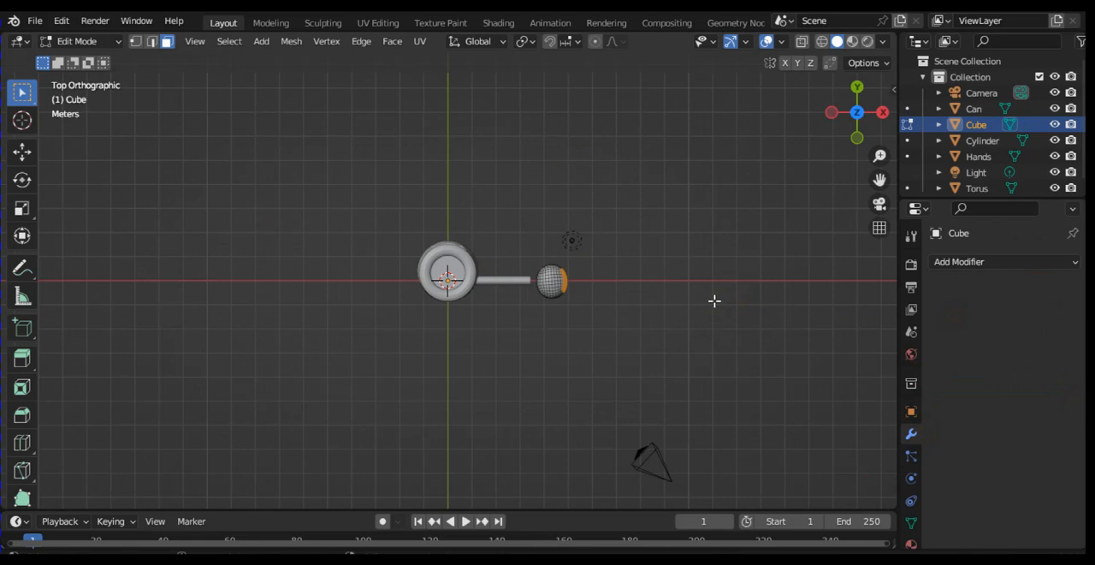
key(ctrl+equal)
key(ctrl+equal)
key(ctrl+equal)
key(ctrl+equal)
key(ctrl+equal)
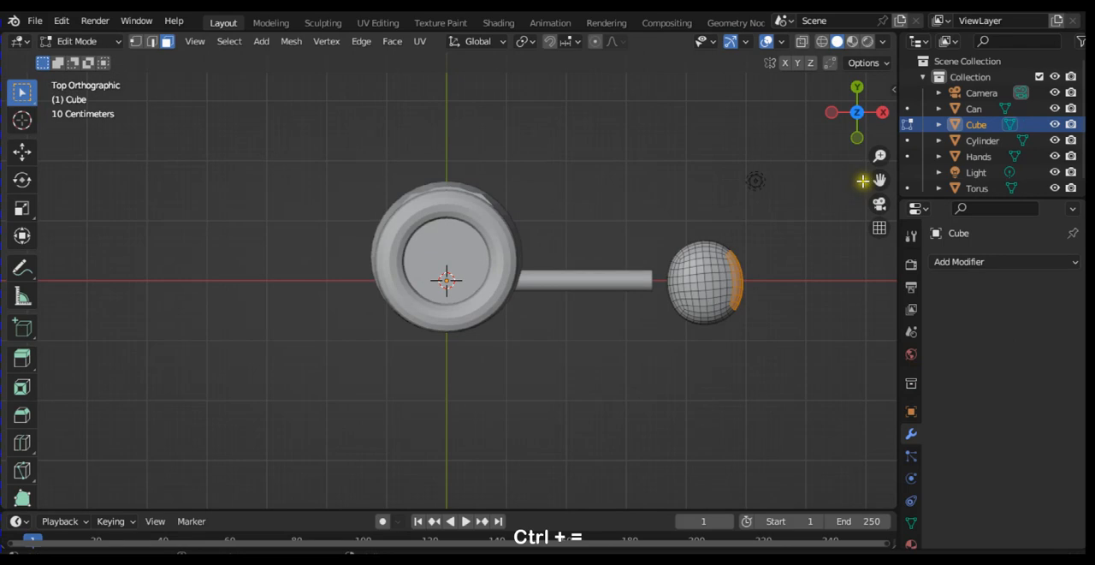
drag(880, 179, 689, 170)
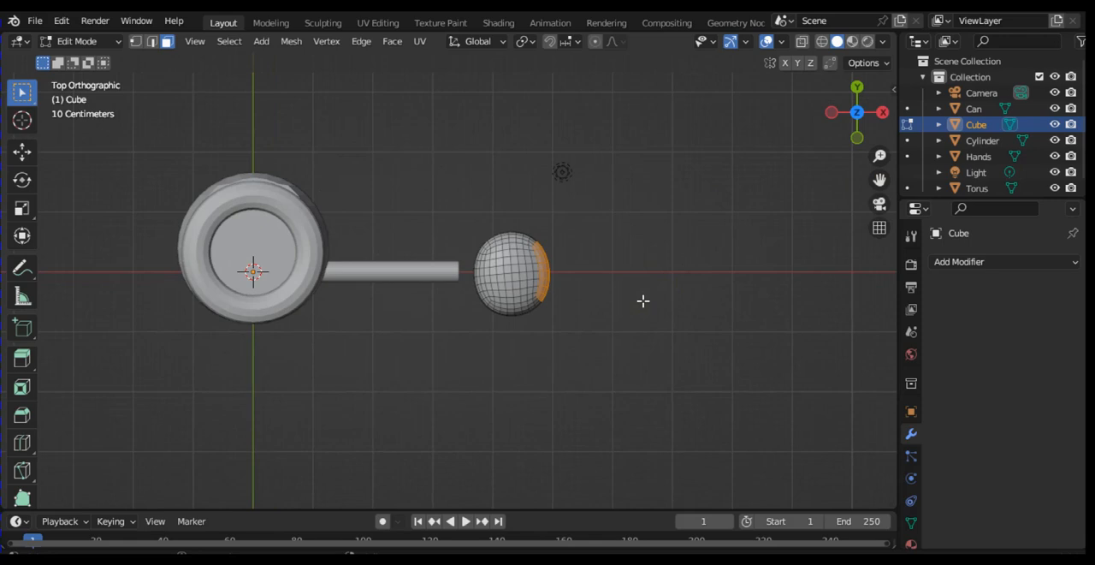
key(shift+a)
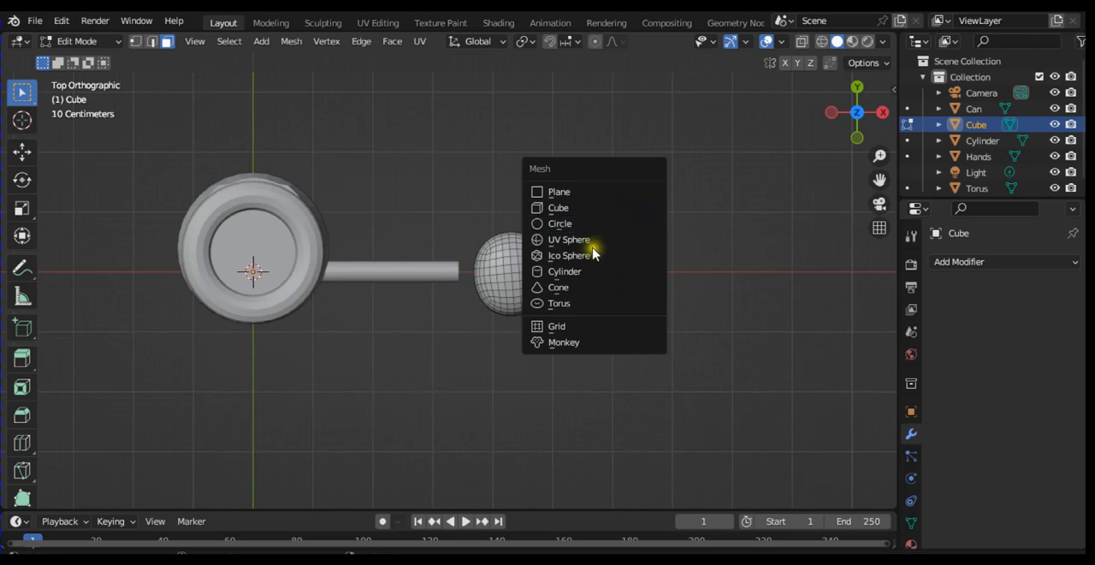
click(587, 272)
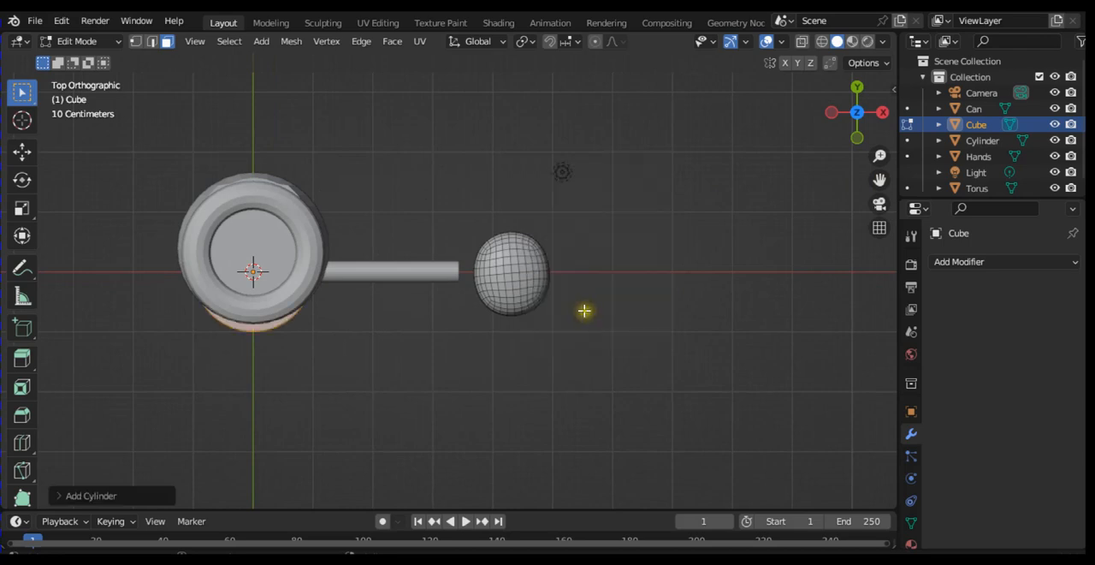
Step: Move the new cylinder in the front view beyond the hand, about 6.1 m along X and 2.4 m up
key(KP_1)
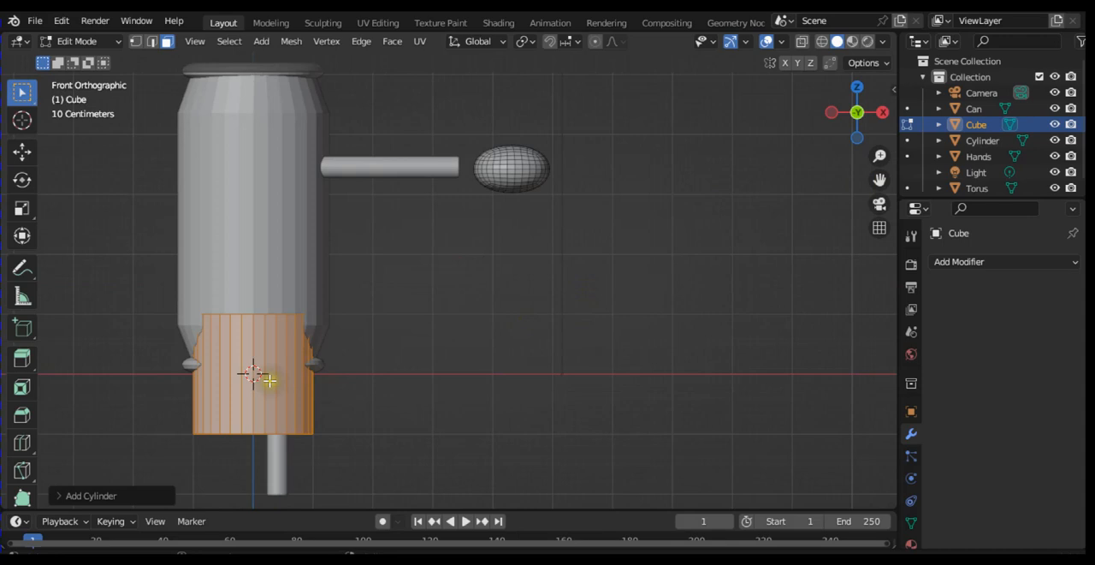
key(ctrl+minus)
key(ctrl+minus)
key(ctrl+minus)
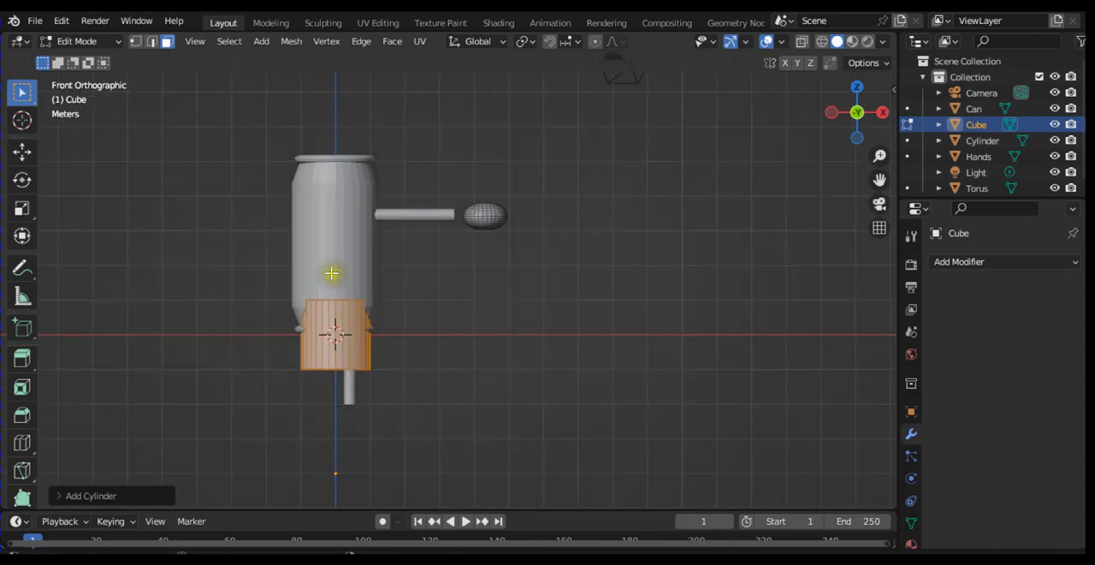
key(g)
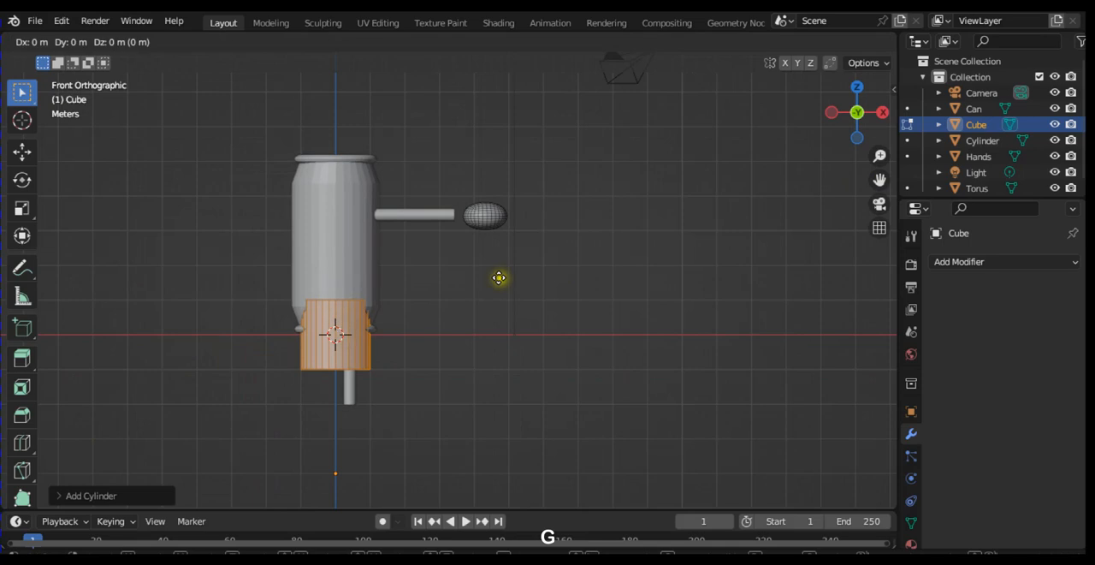
click(557, 248)
Step: Rotate the cylinder 90° about the global X axis and 90° about the global Z axis
text(r)
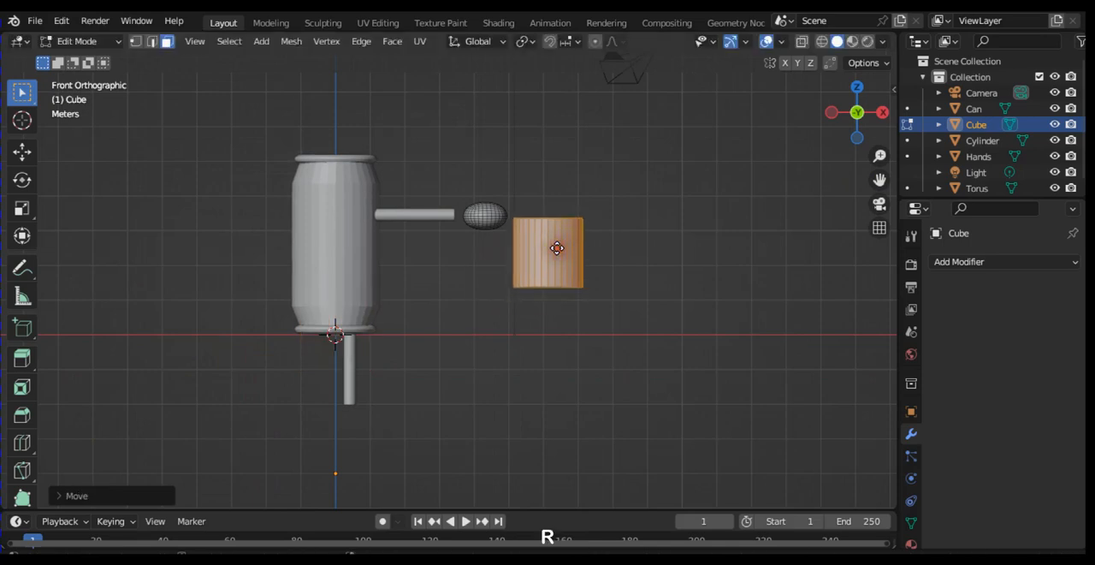
text(x90)
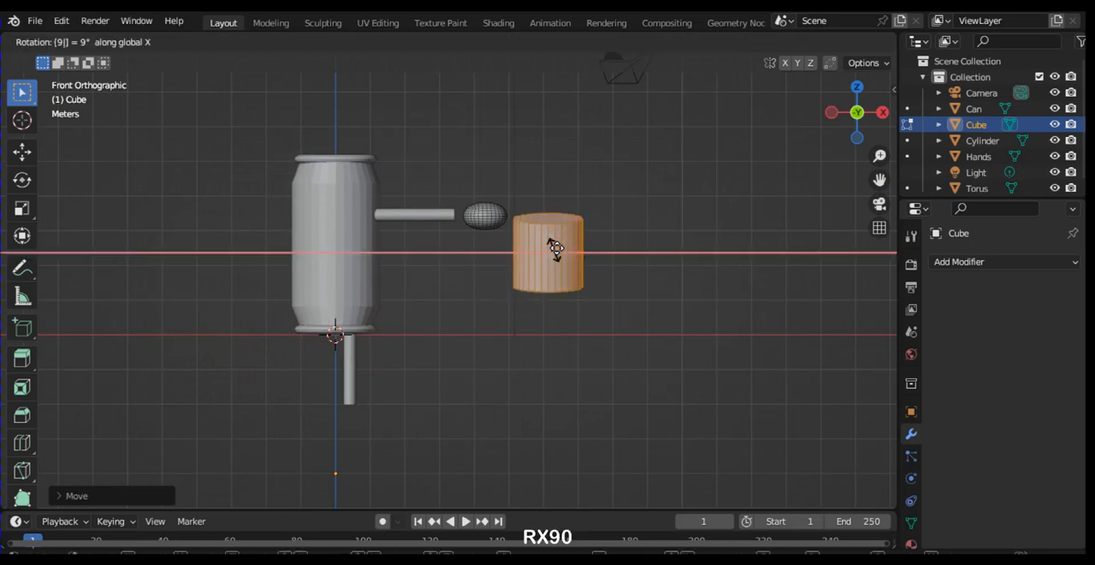
key(Return)
text(r)
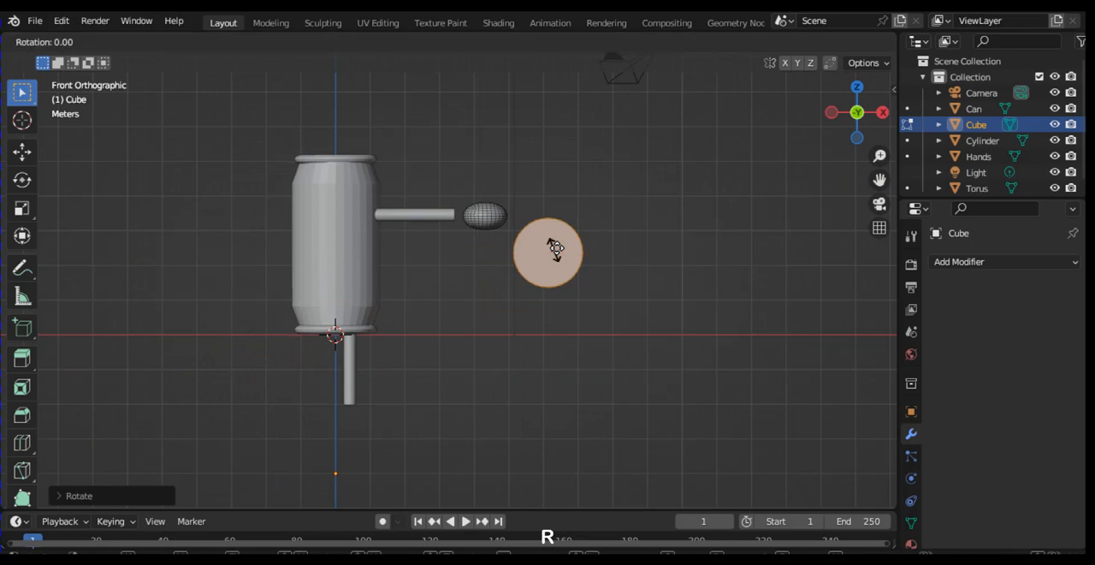
text(z90)
key(Return)
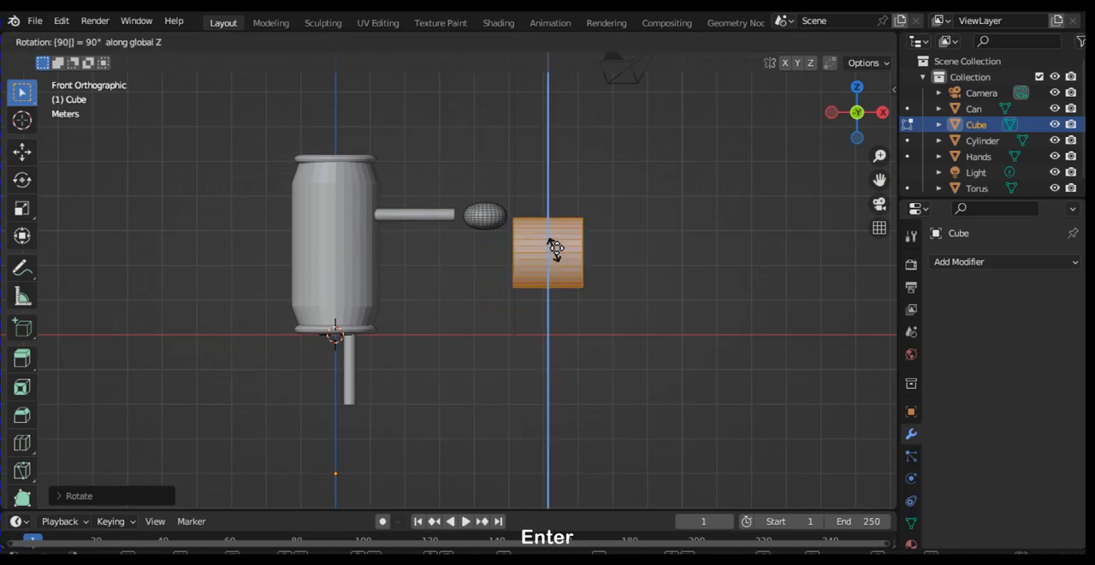
key(Tab)
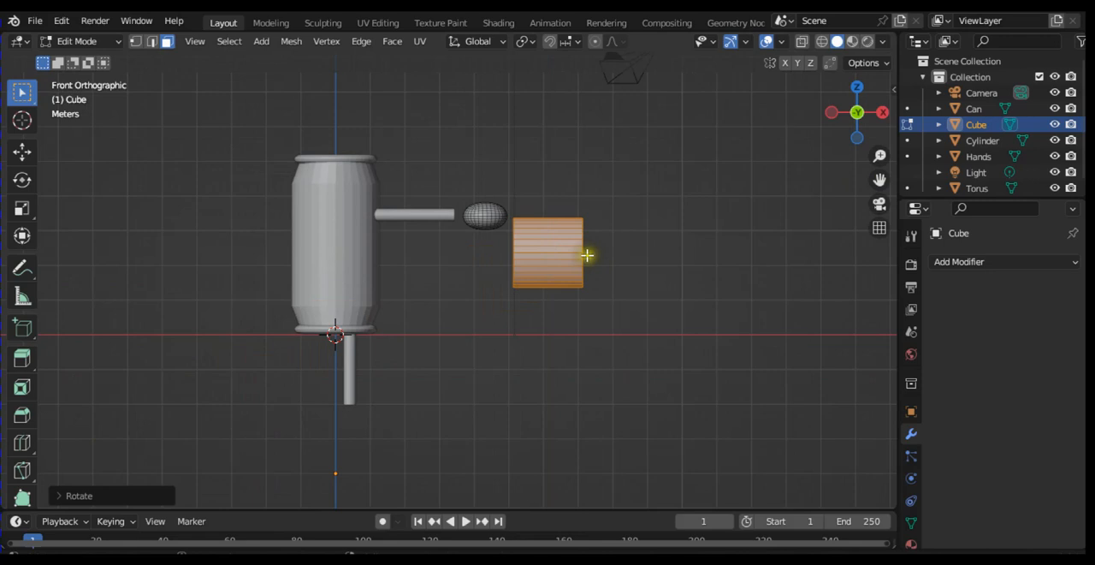
Step: Scale the cylinder to about 0.19 and extrude its outer end face about 0.43 m to form a finger
key(s)
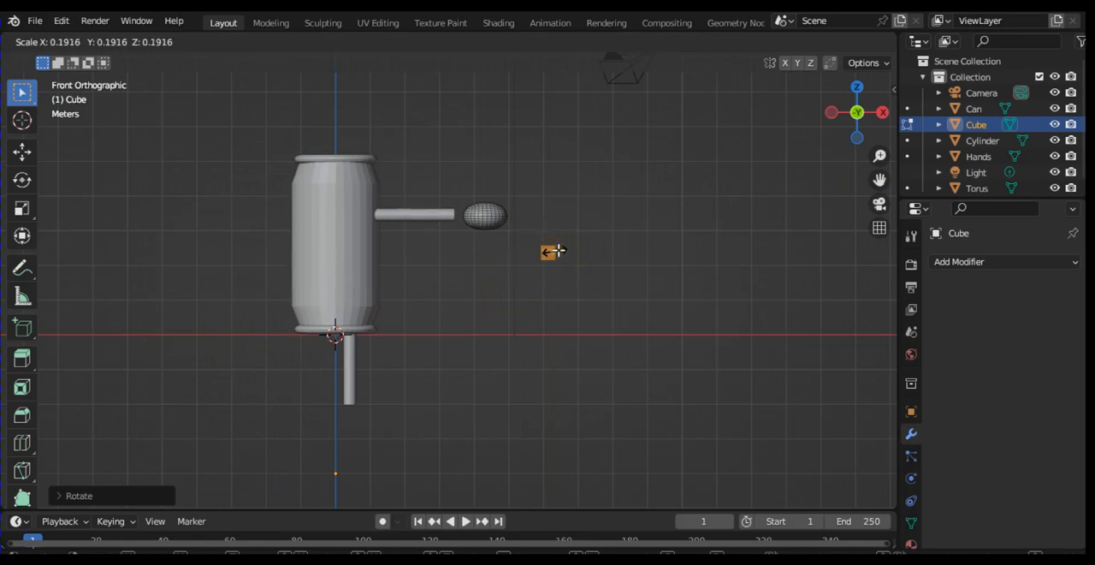
click(558, 250)
key(KP_6)
key(KP_6)
key(KP_6)
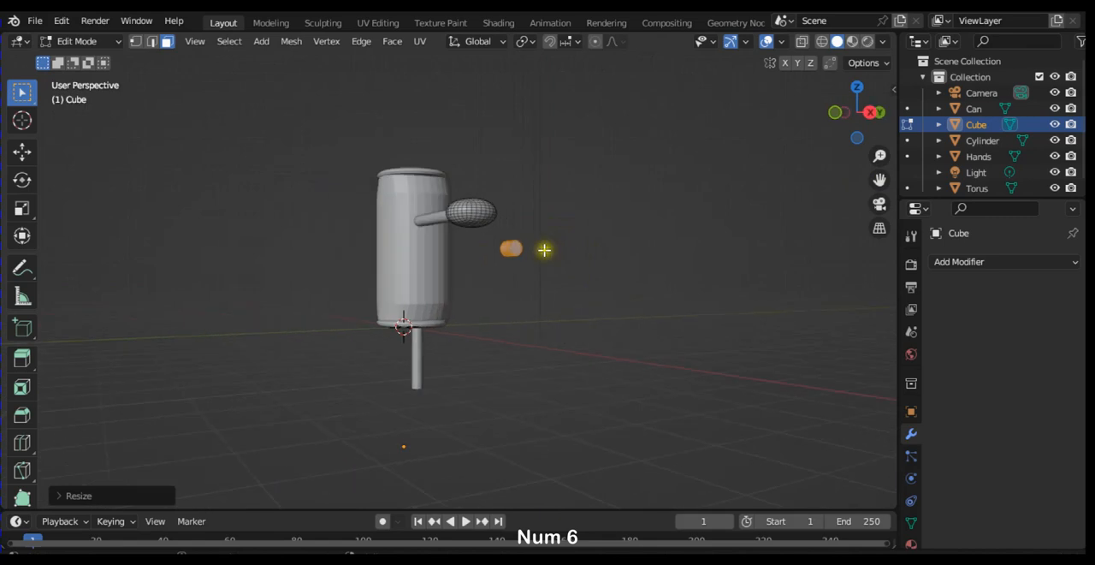
click(518, 245)
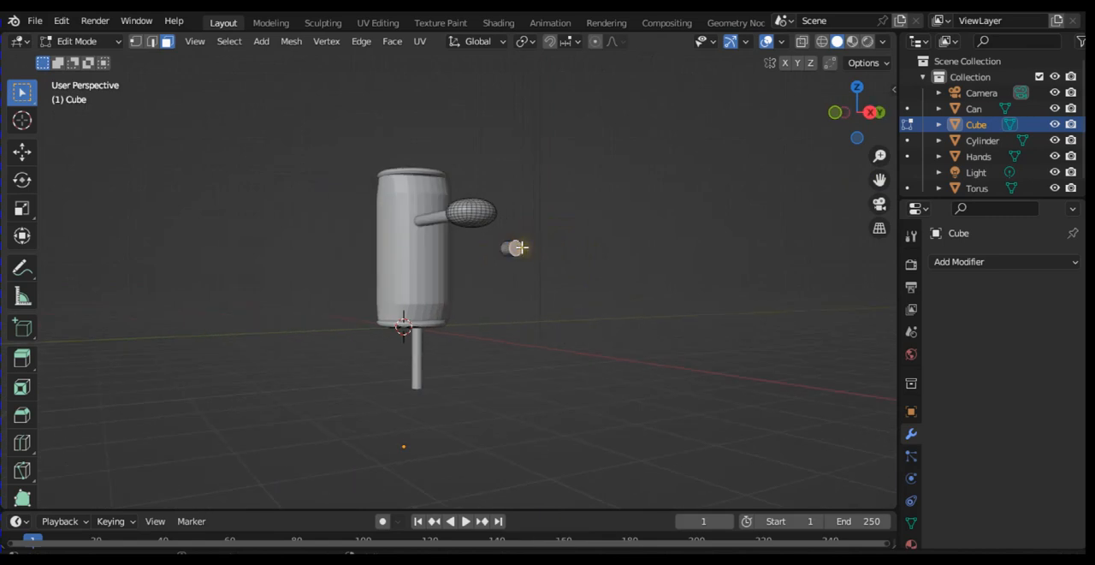
key(e)
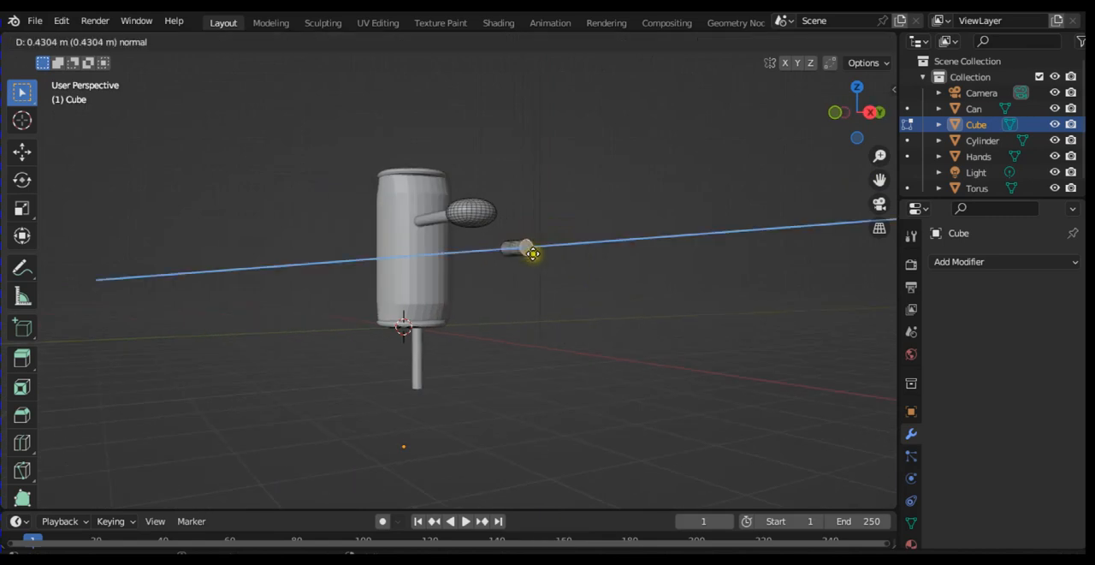
click(532, 253)
Step: Select the finger cylinder's front faces in the front view and add its upper faces from the top view
key(KP_1)
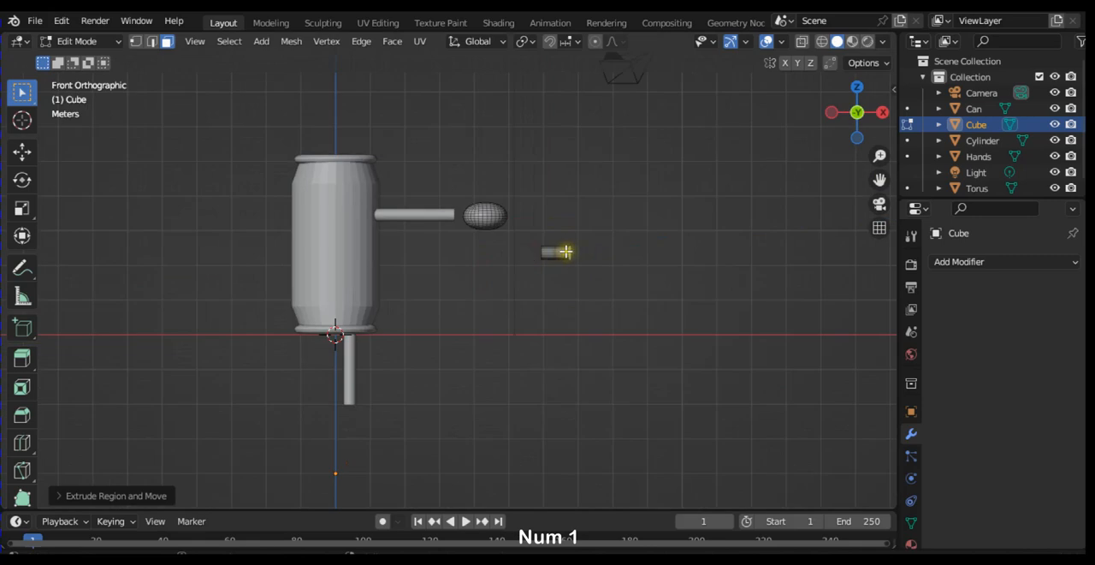
click(566, 252)
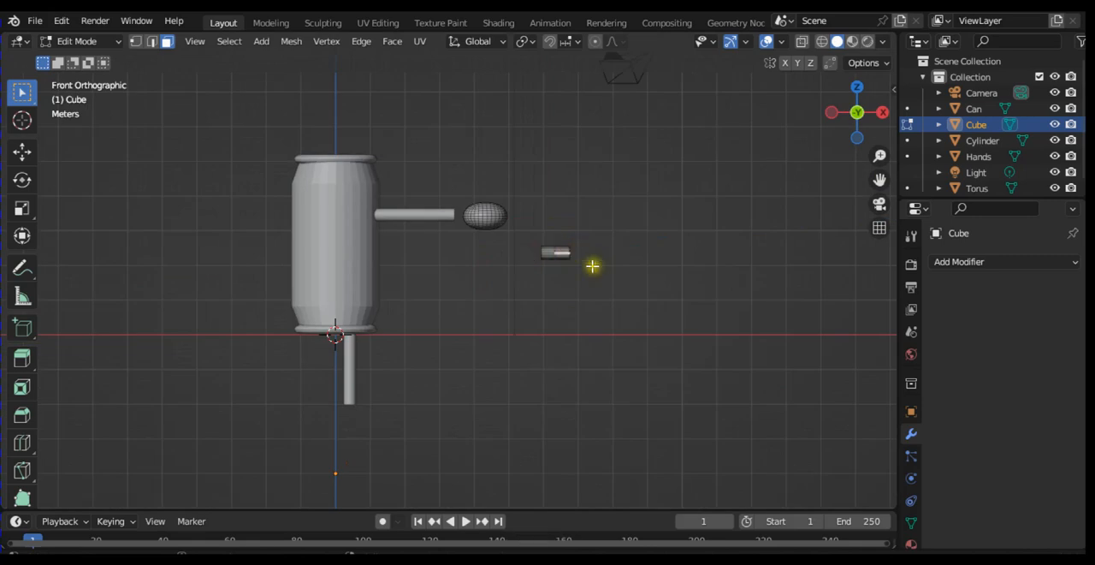
drag(597, 227, 509, 326)
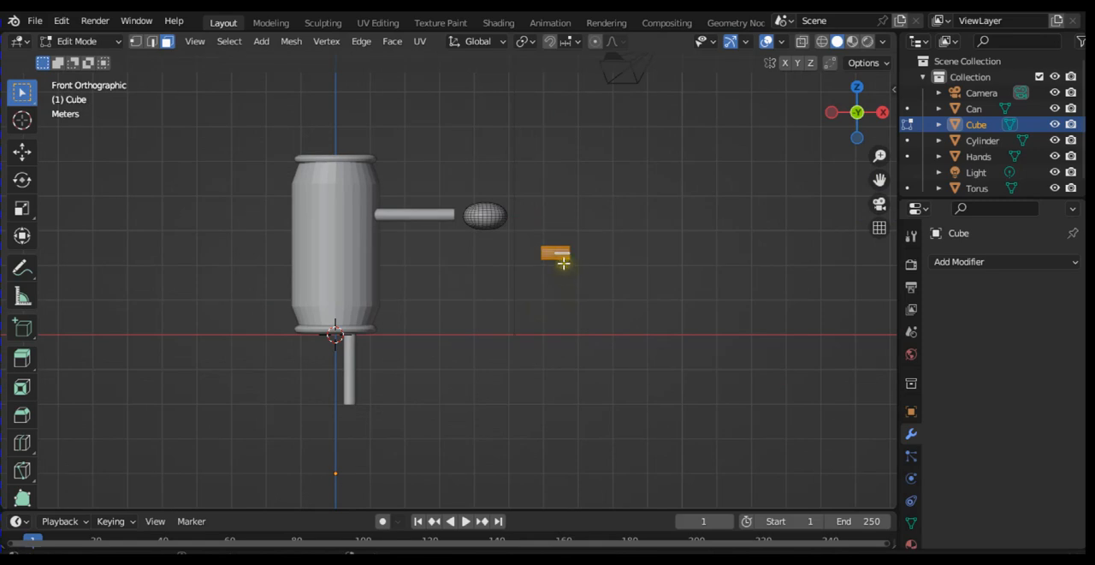
key(KP_7)
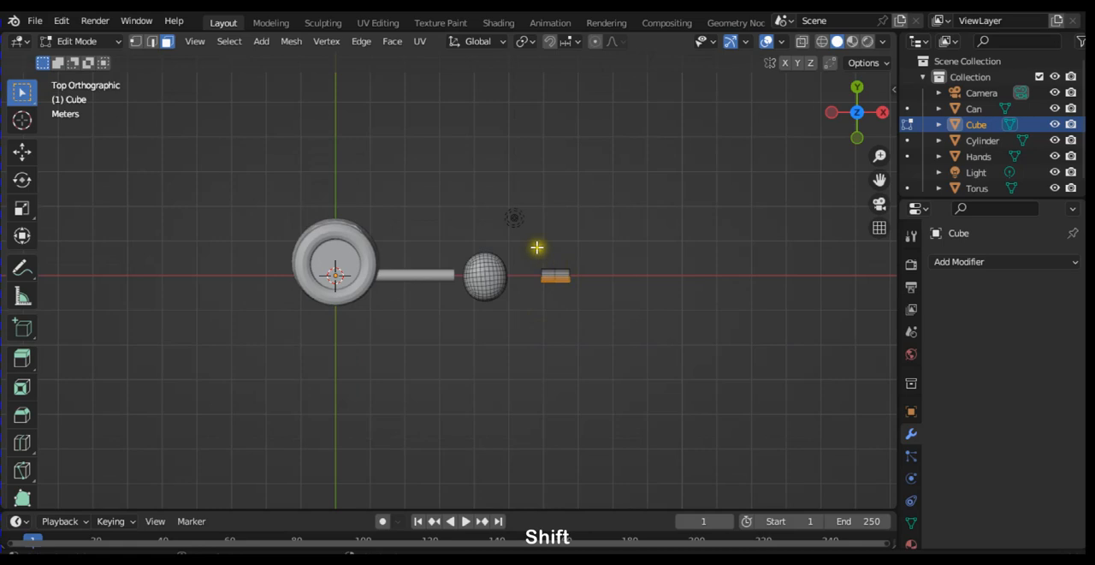
shift+drag(536, 247, 589, 287)
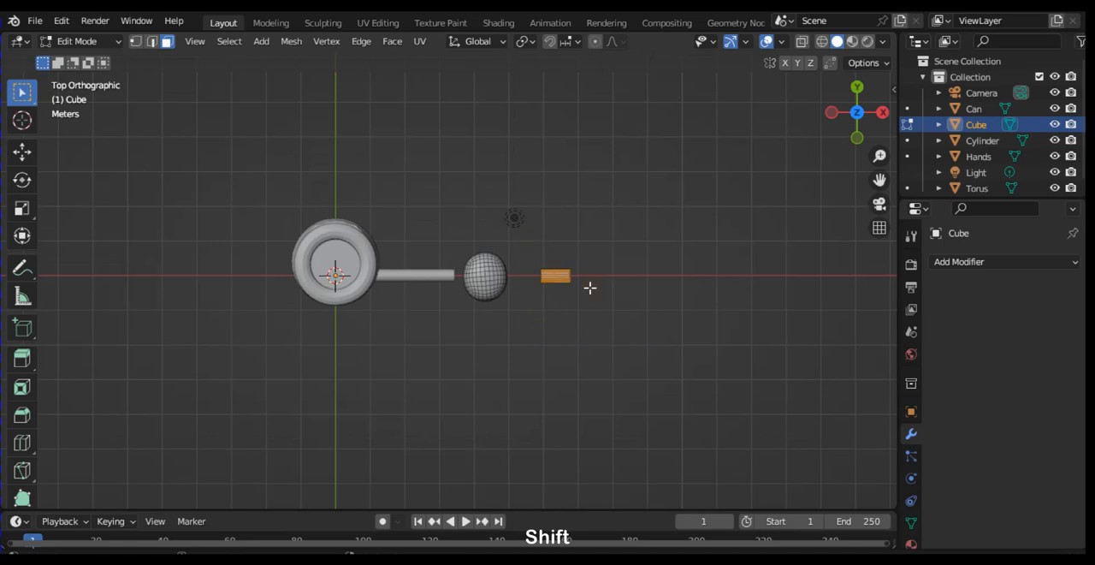
Step: Add the finger cylinder's rear and underside faces to the selection
key(KP_8)
key(KP_8)
key(KP_8)
key(KP_8)
key(KP_8)
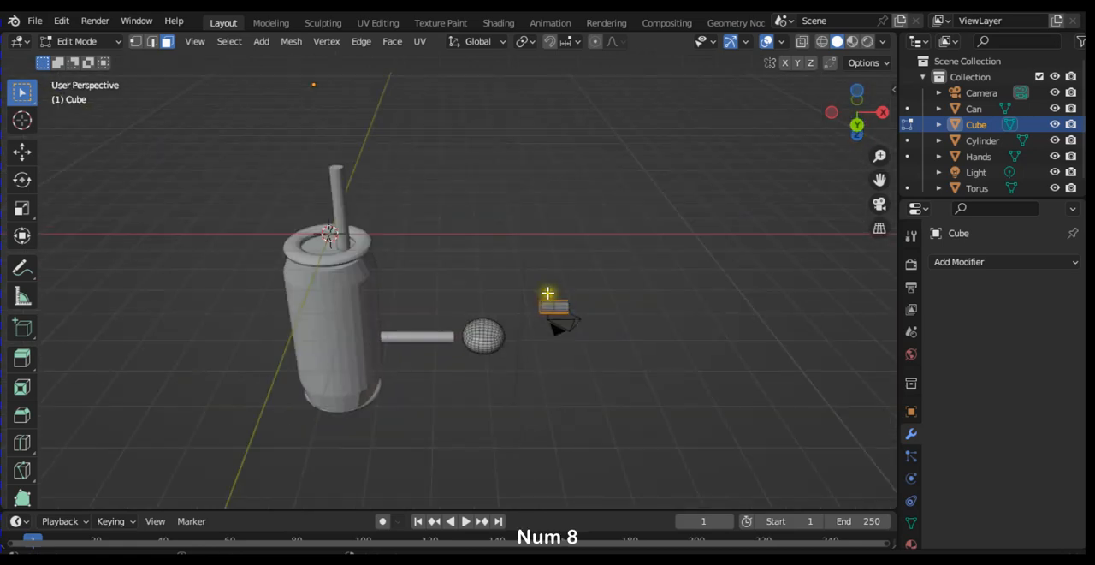
shift+drag(540, 282, 594, 337)
key(KP_8)
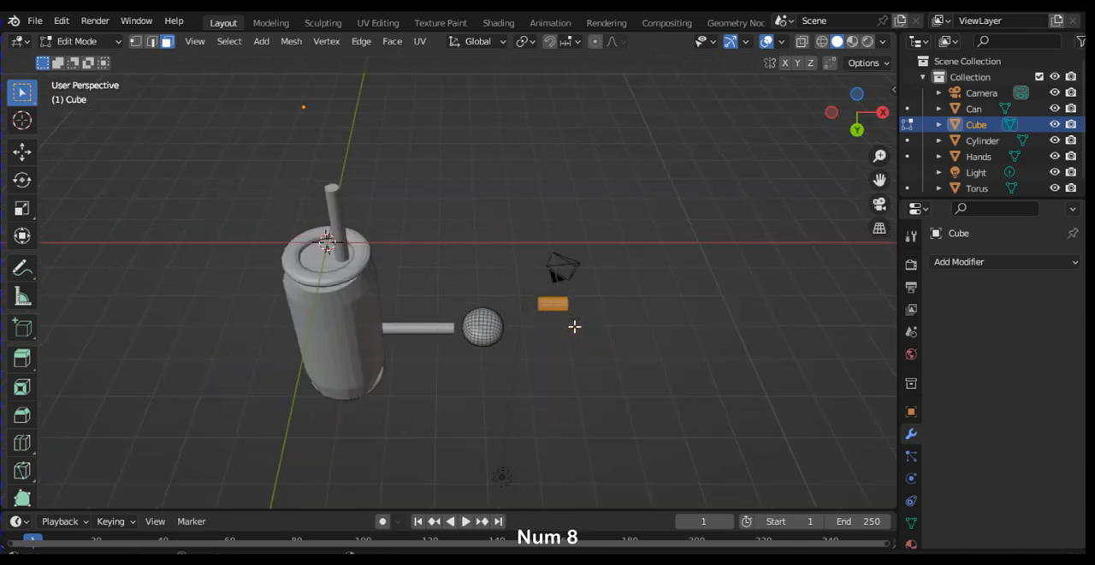
key(KP_8)
key(KP_8)
key(KP_8)
key(KP_8)
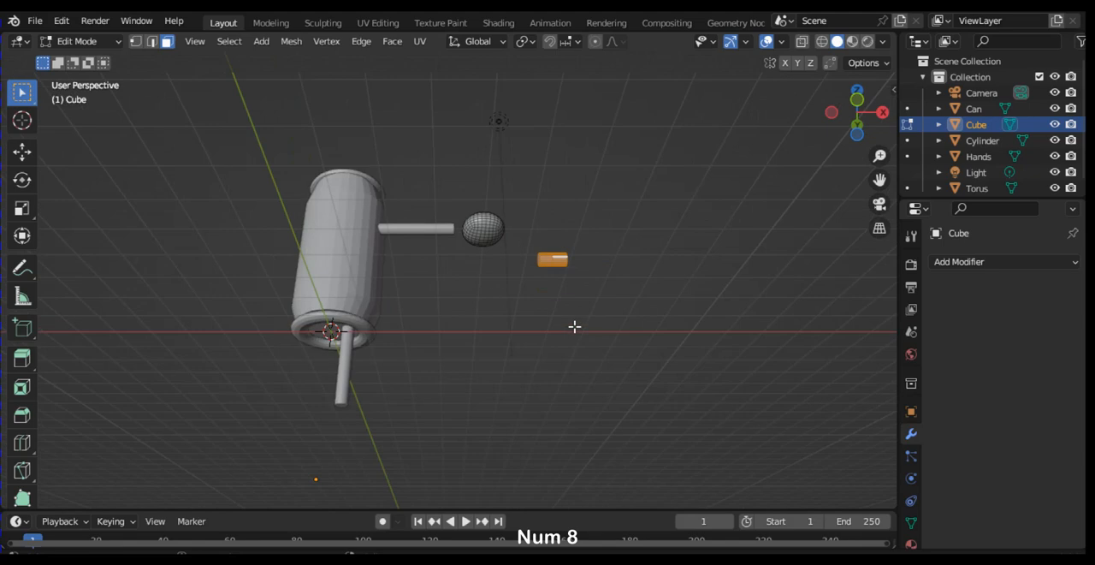
key(KP_8)
Step: Add both end faces of the finger cylinder to the selection so the whole finger is selected
key(KP_6)
key(KP_6)
key(KP_6)
key(KP_6)
key(KP_6)
key(KP_6)
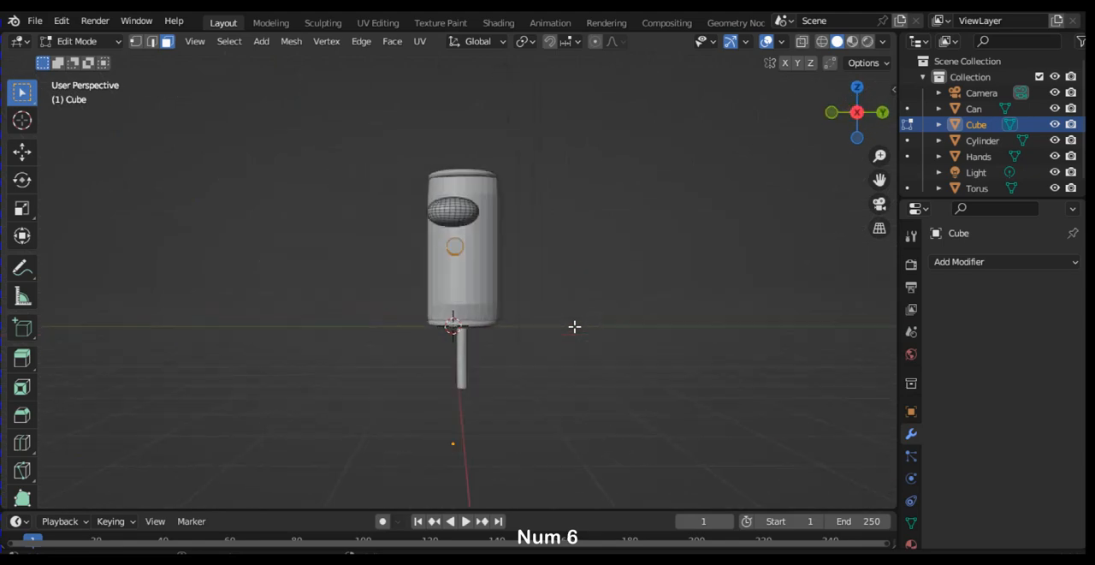
shift+click(463, 242)
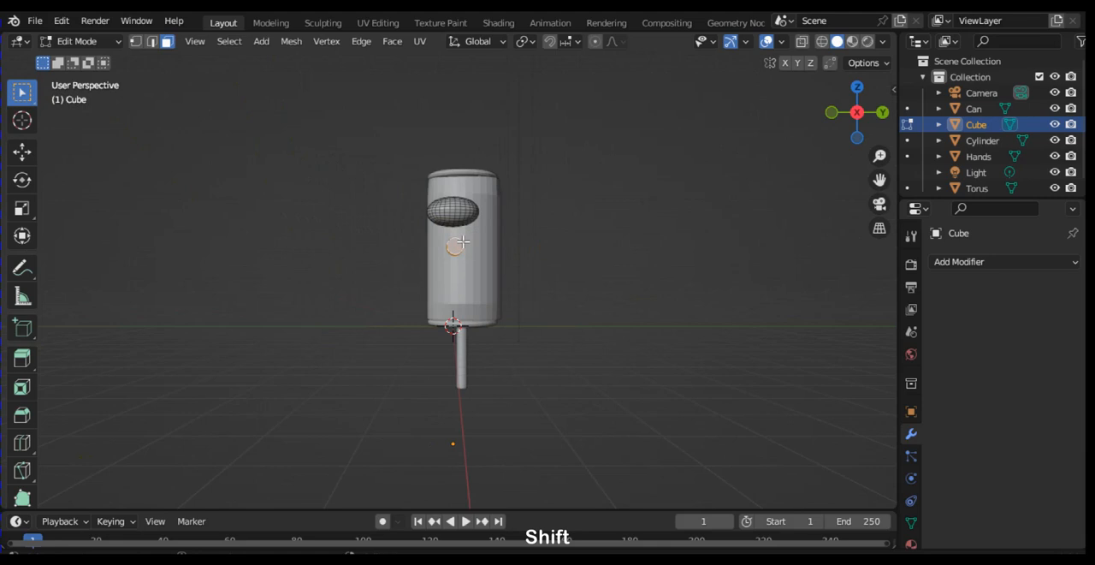
key(KP_4)
key(KP_4)
key(KP_4)
key(KP_4)
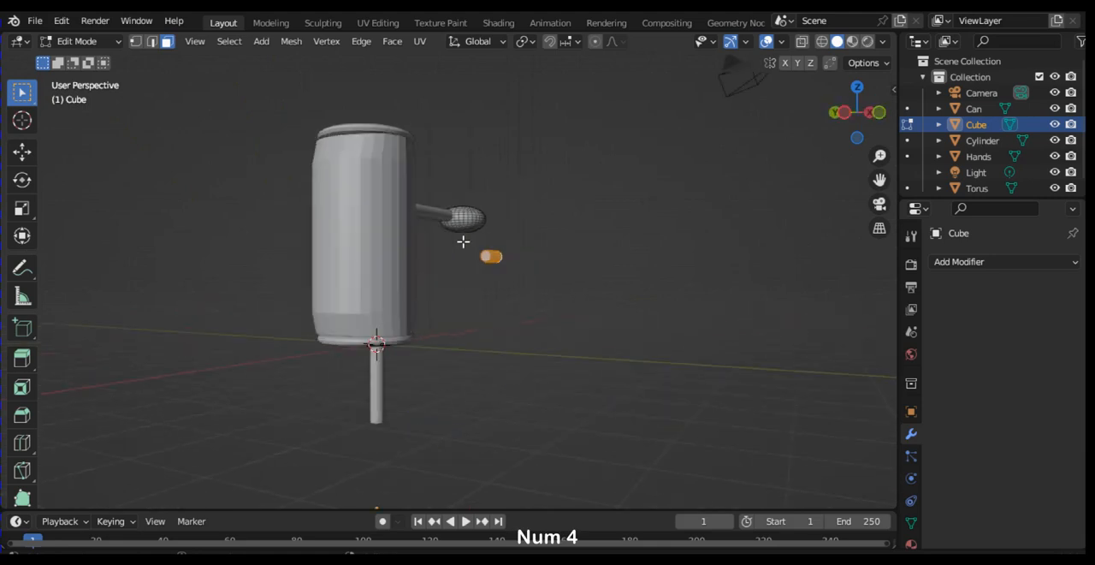
shift+click(492, 256)
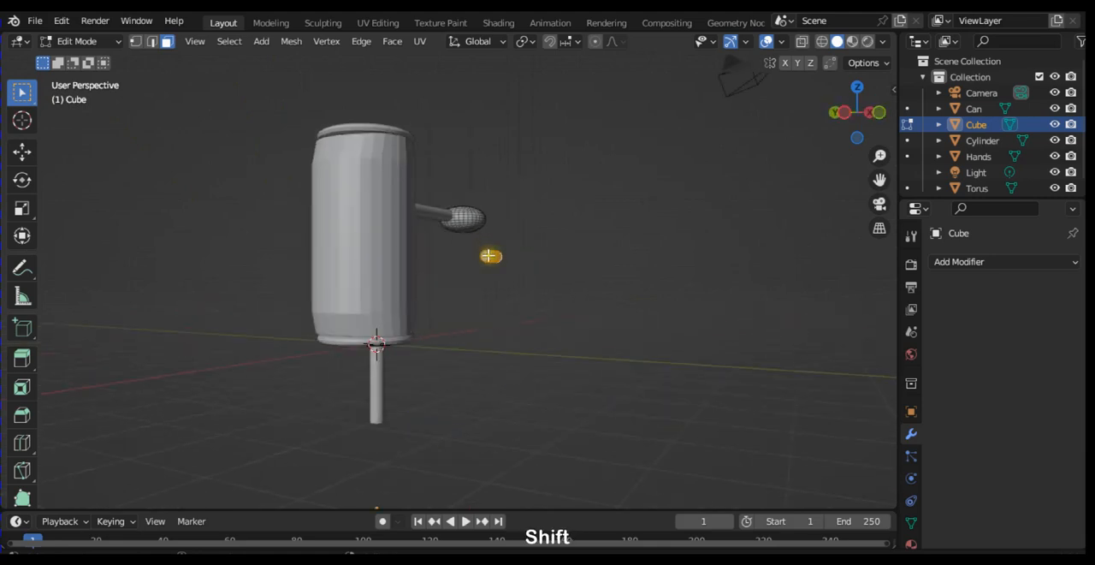
shift+click(490, 255)
shift+click(489, 253)
key(KP_1)
key(KP_7)
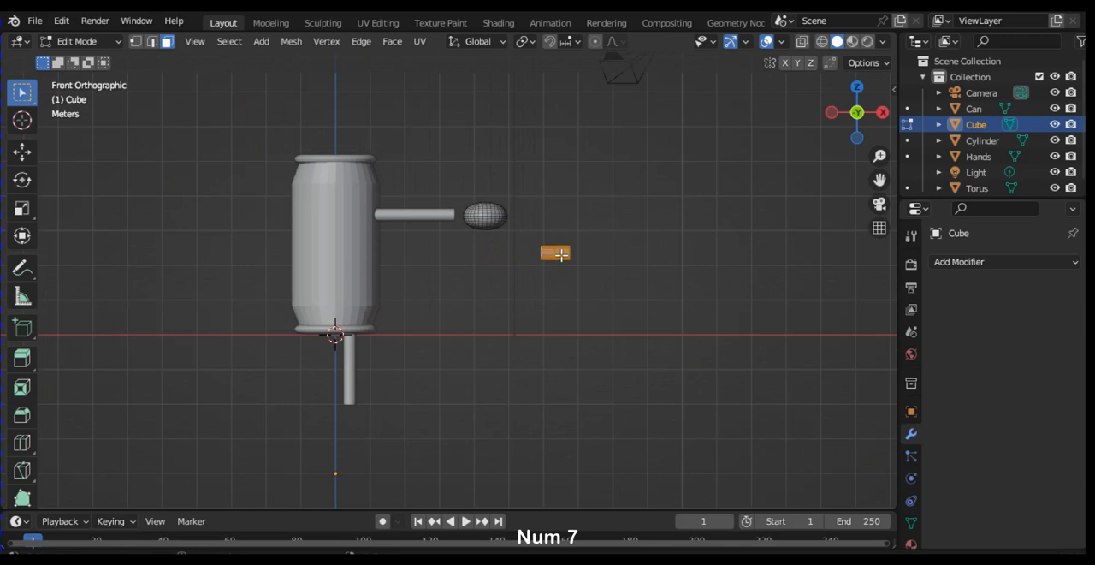
Step: Move the selected finger cylinder level with the palm in the side view and against its outer side in the top view
key(g)
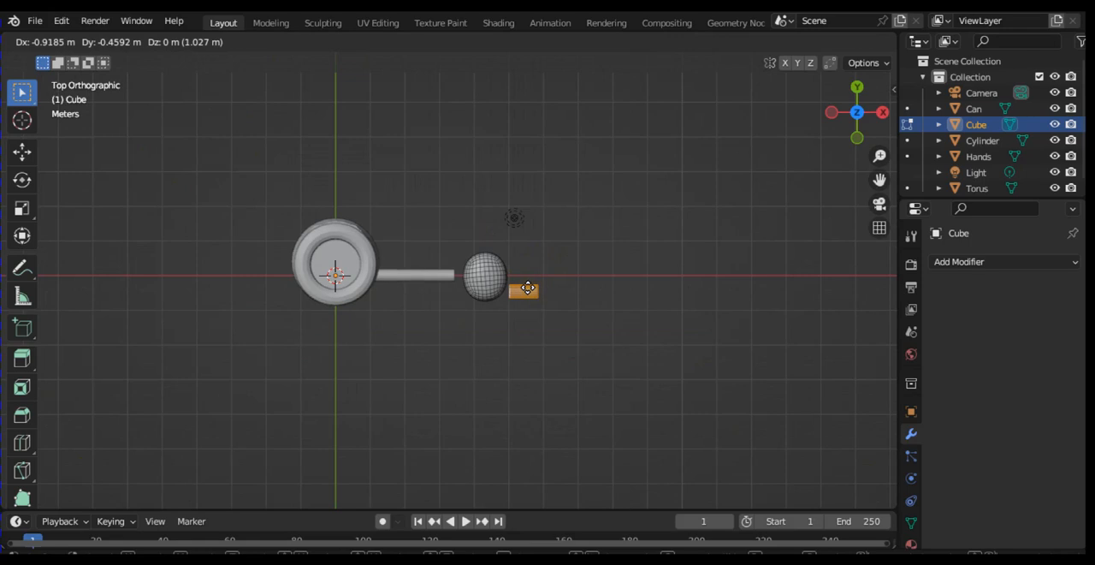
click(528, 289)
key(KP_3)
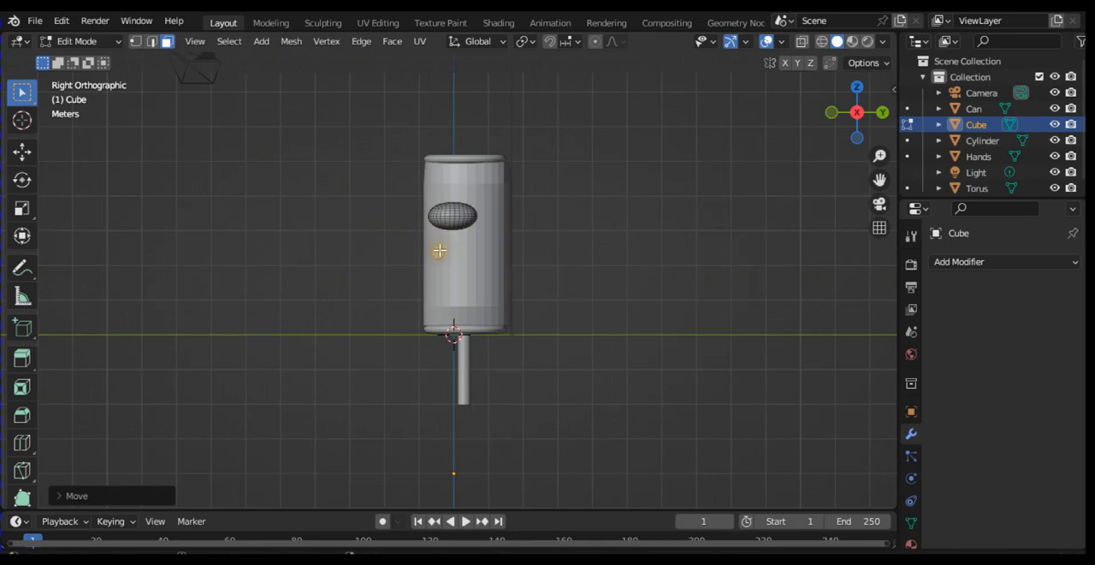
key(g)
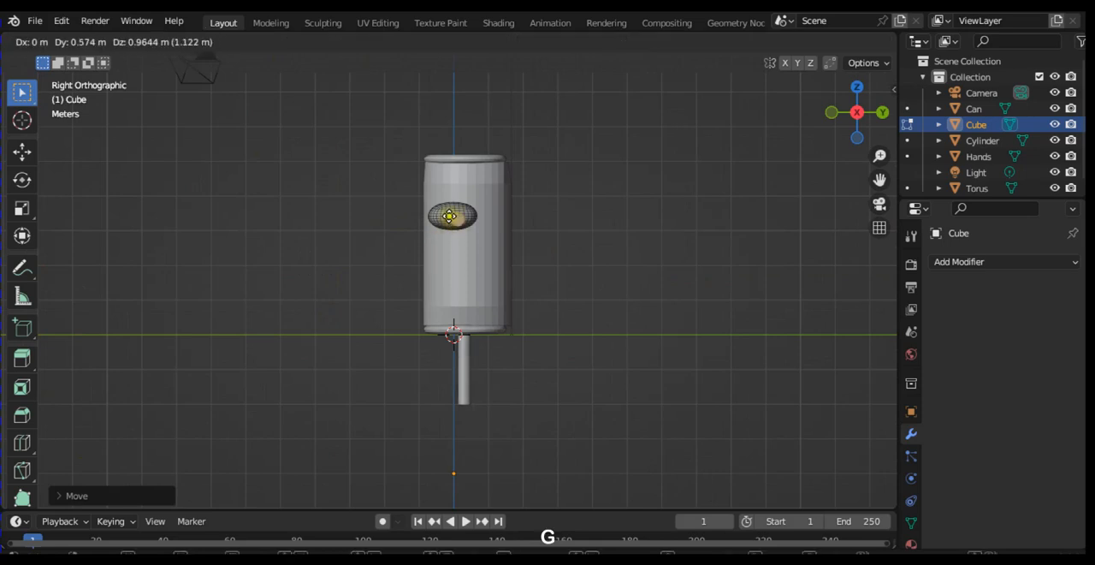
click(438, 212)
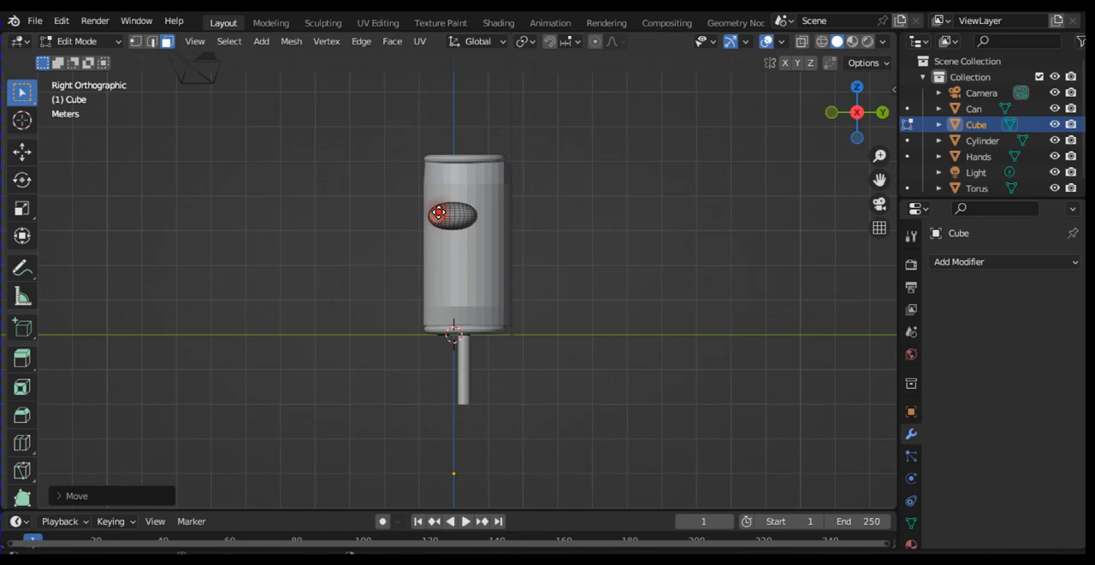
key(KP_7)
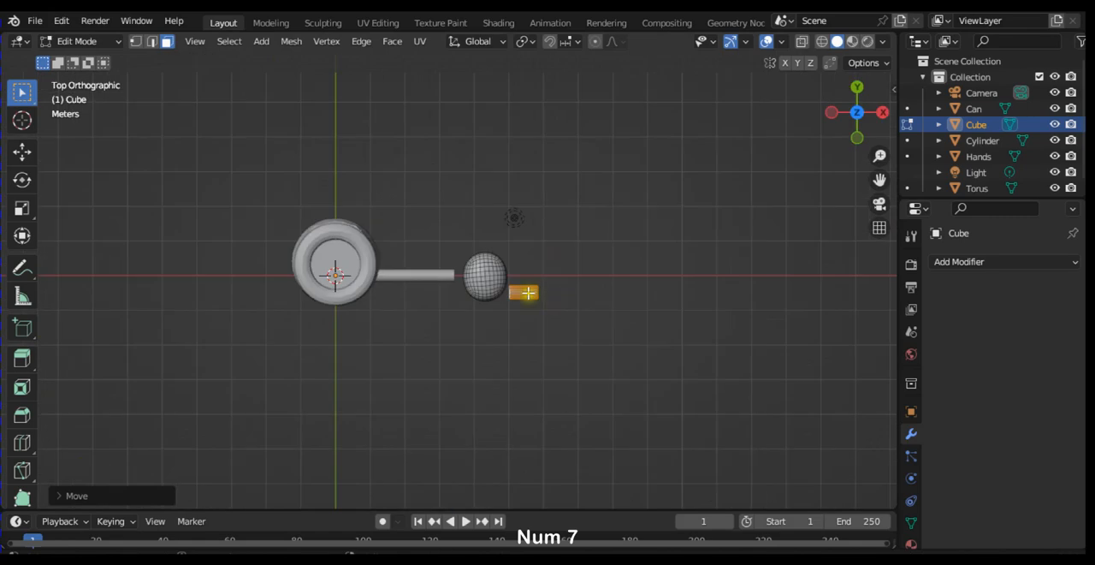
key(g)
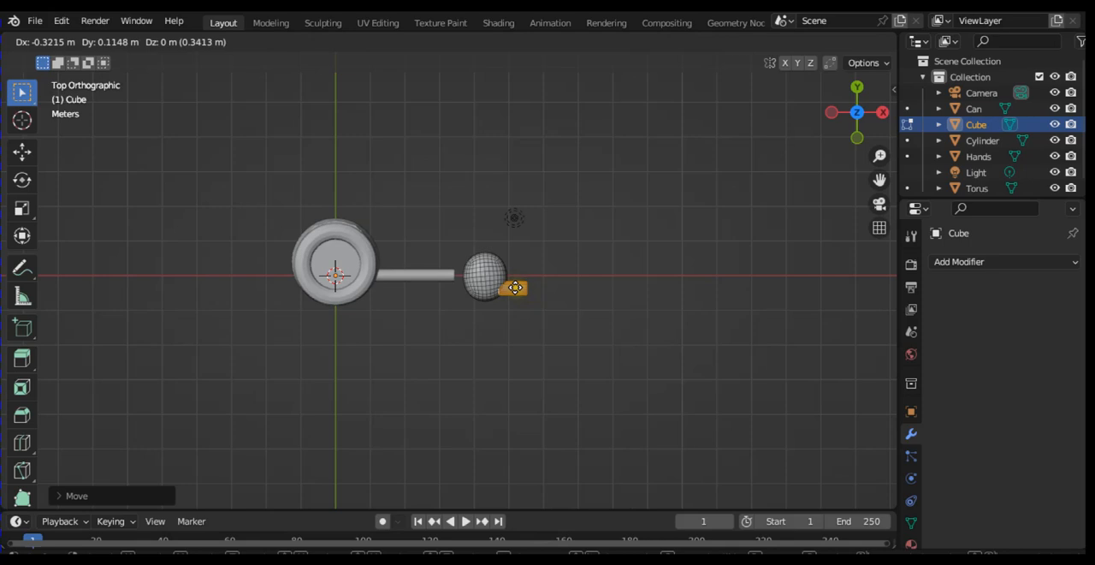
click(515, 285)
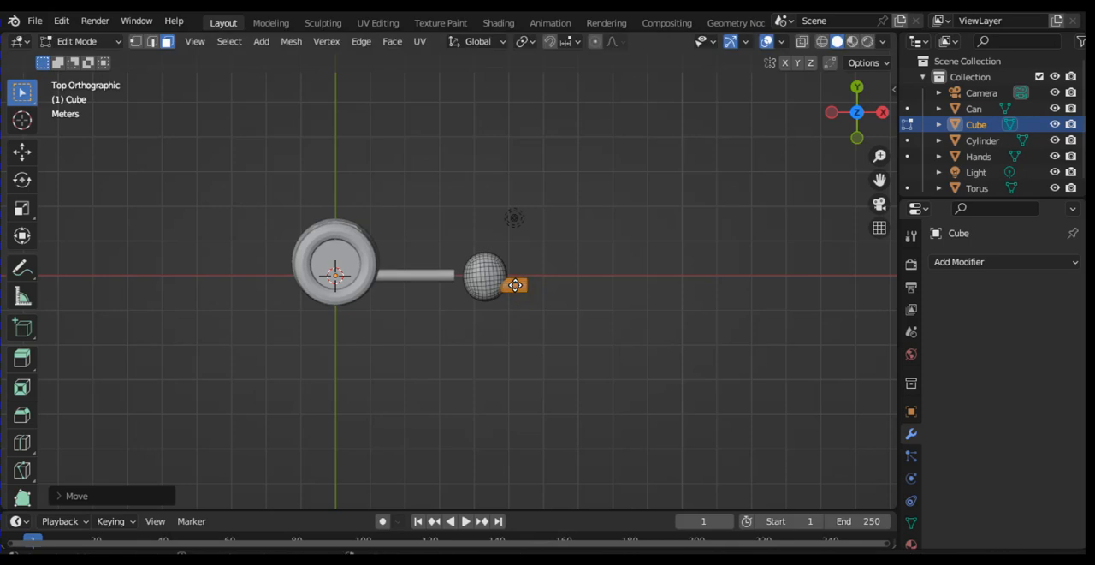
Step: Duplicate the finger about 0.53 m along Y for a second finger, and duplicate it again about 1.06 m along -Y for a thumb
key(shift+d)
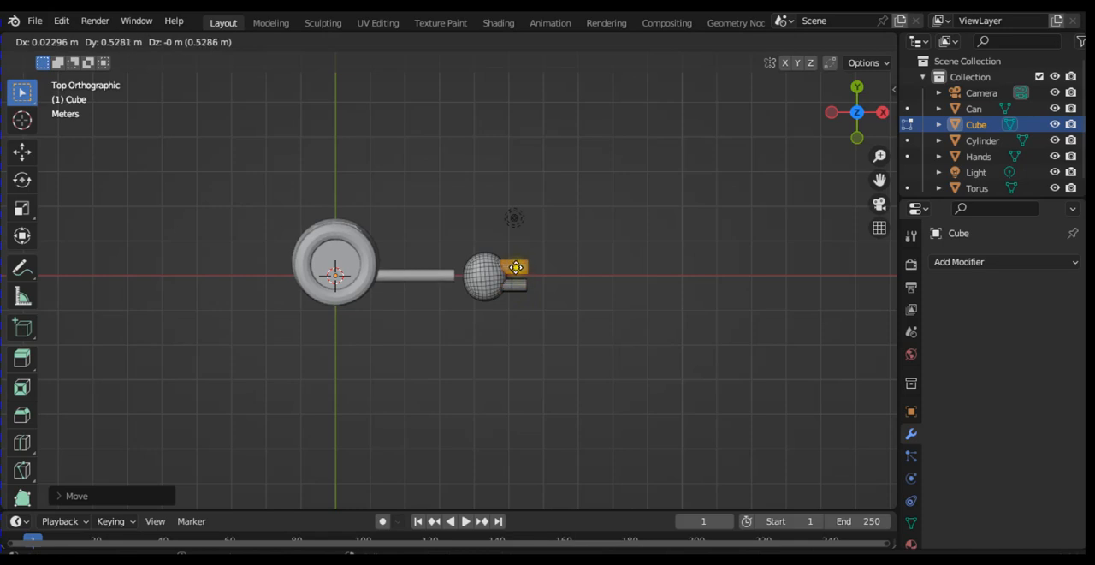
click(516, 266)
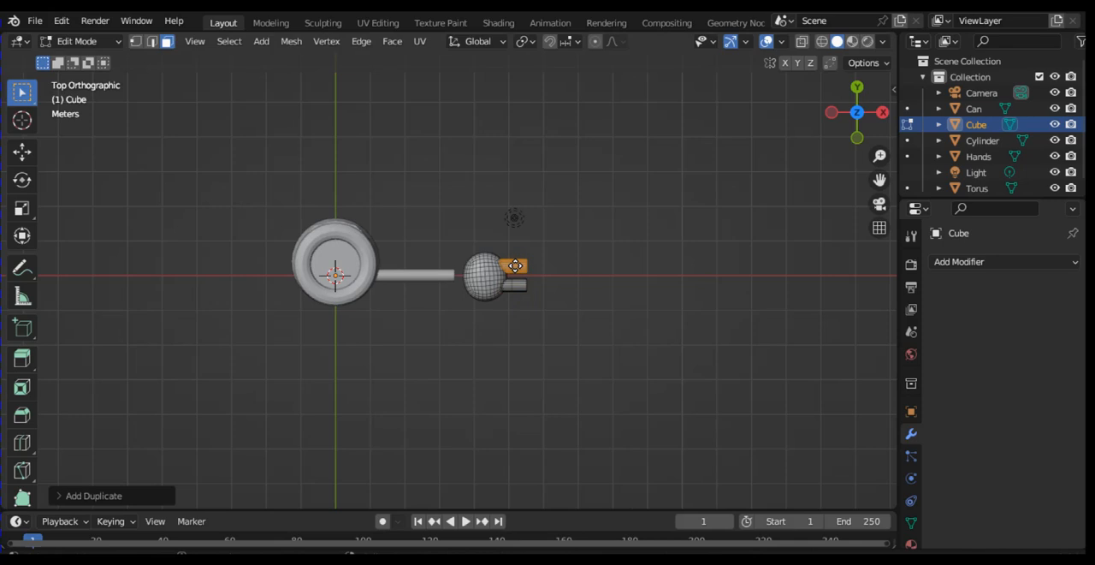
key(shift+d)
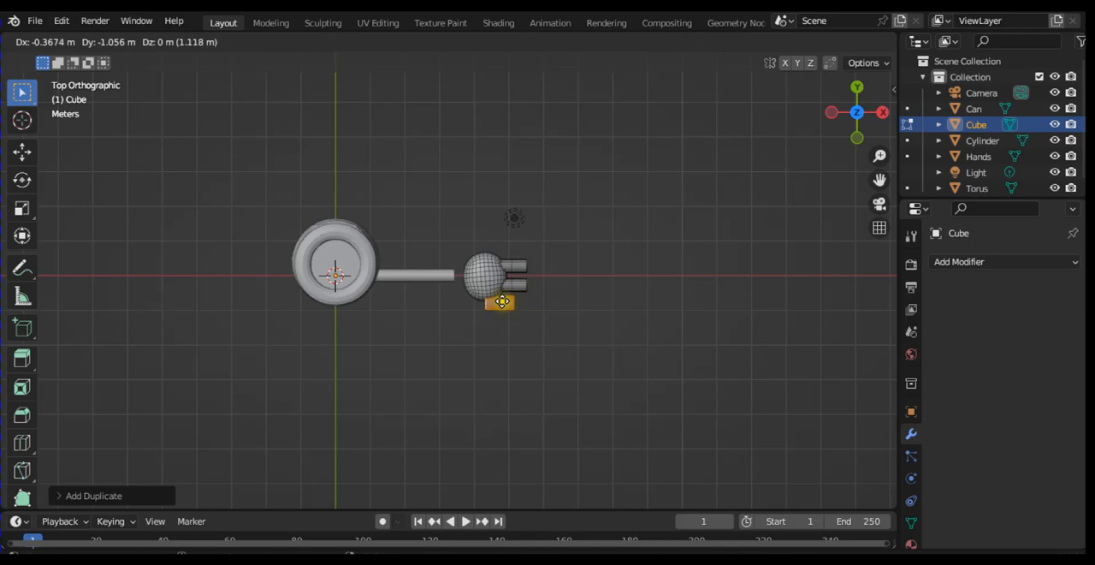
click(503, 300)
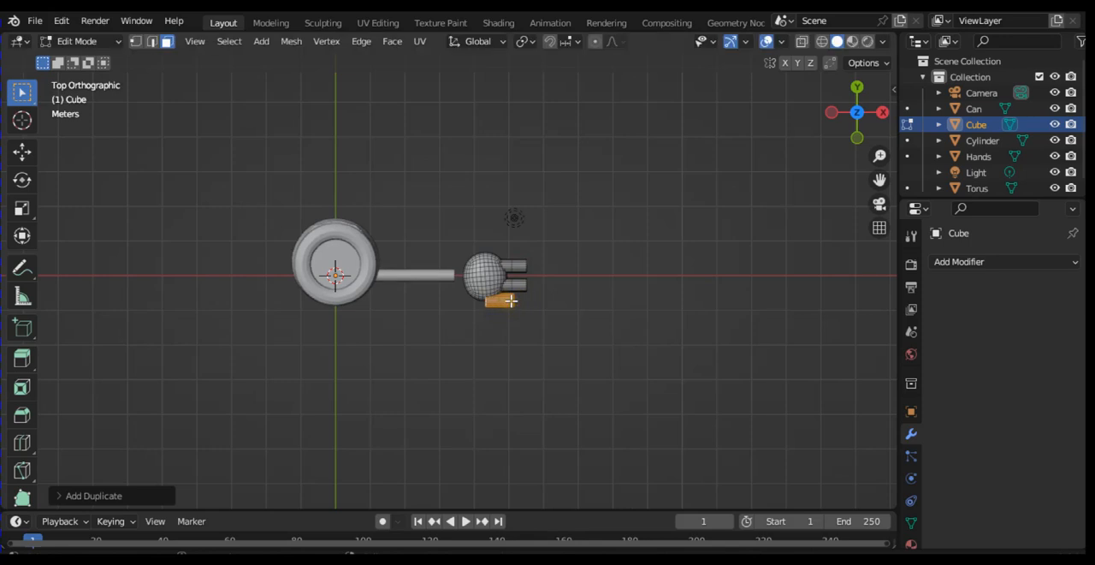
Step: Rotate the thumb clockwise by about 35° and a further 10°, repositioning its base against the palm's lower edge
key(r)
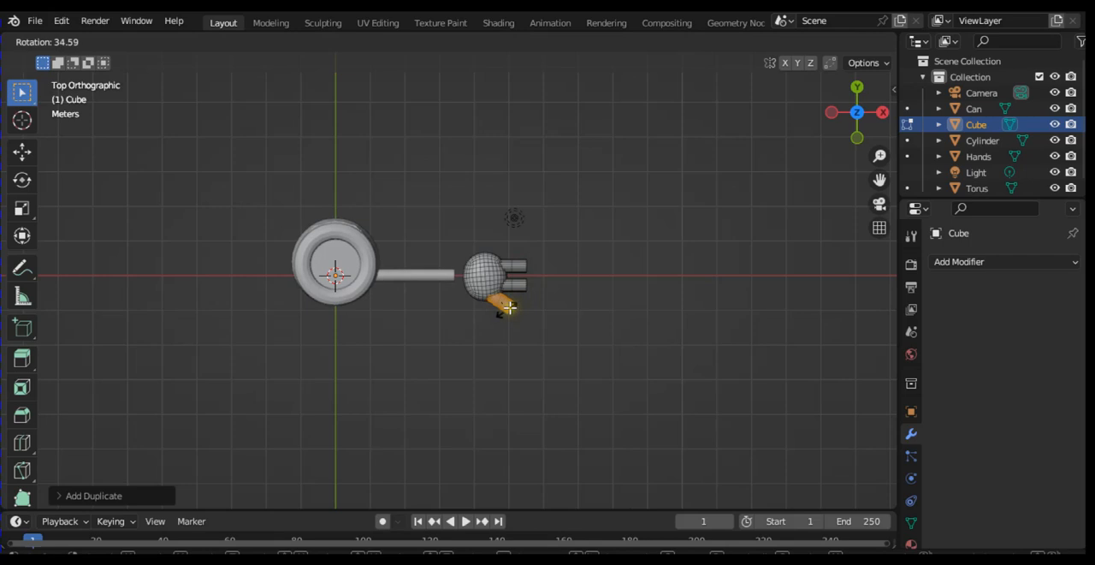
click(508, 304)
key(g)
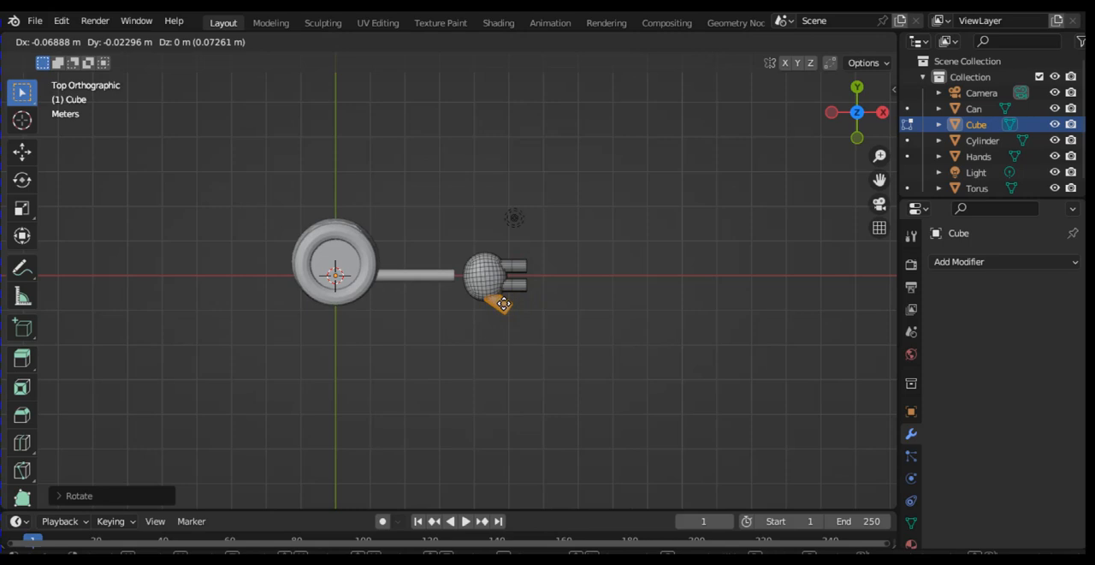
click(501, 302)
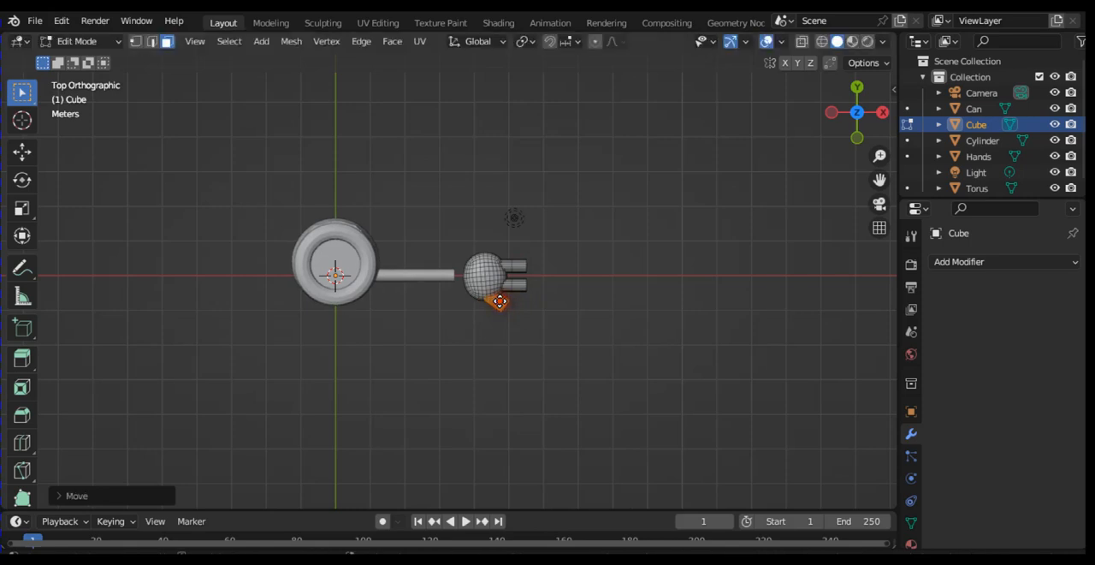
key(r)
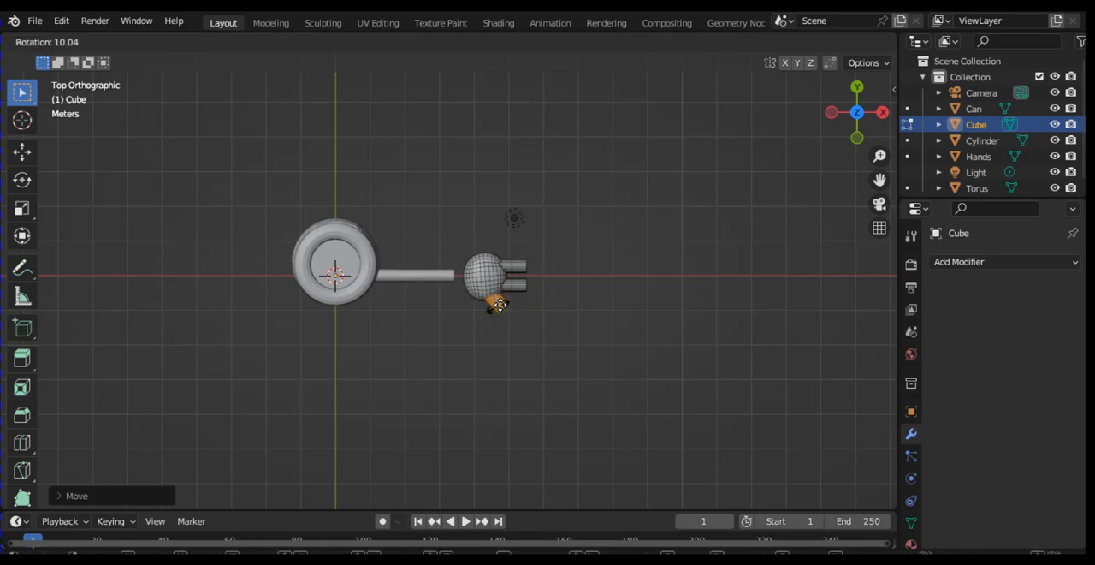
click(500, 305)
key(g)
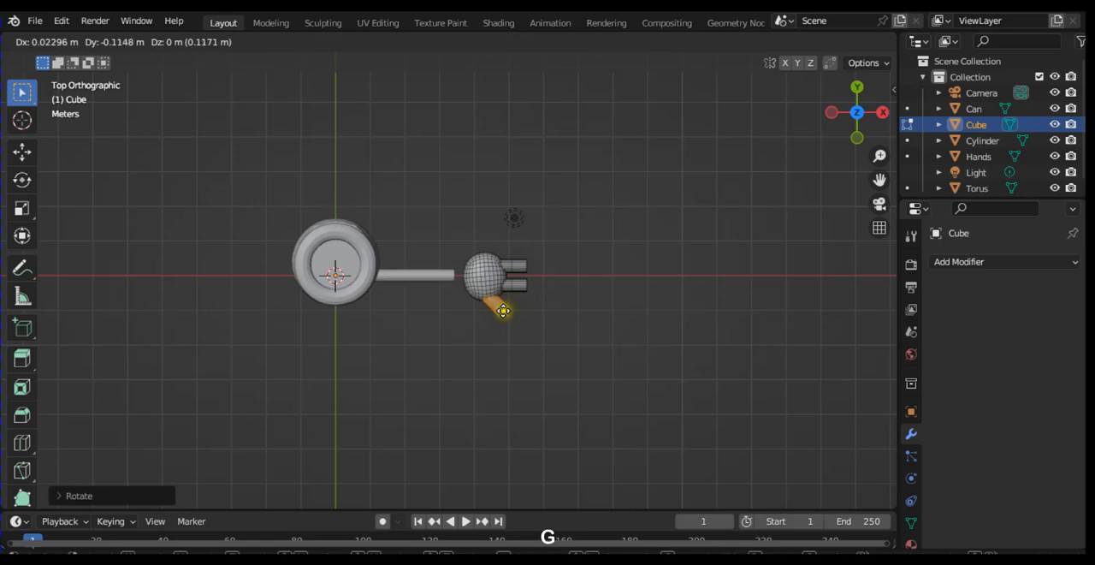
click(503, 308)
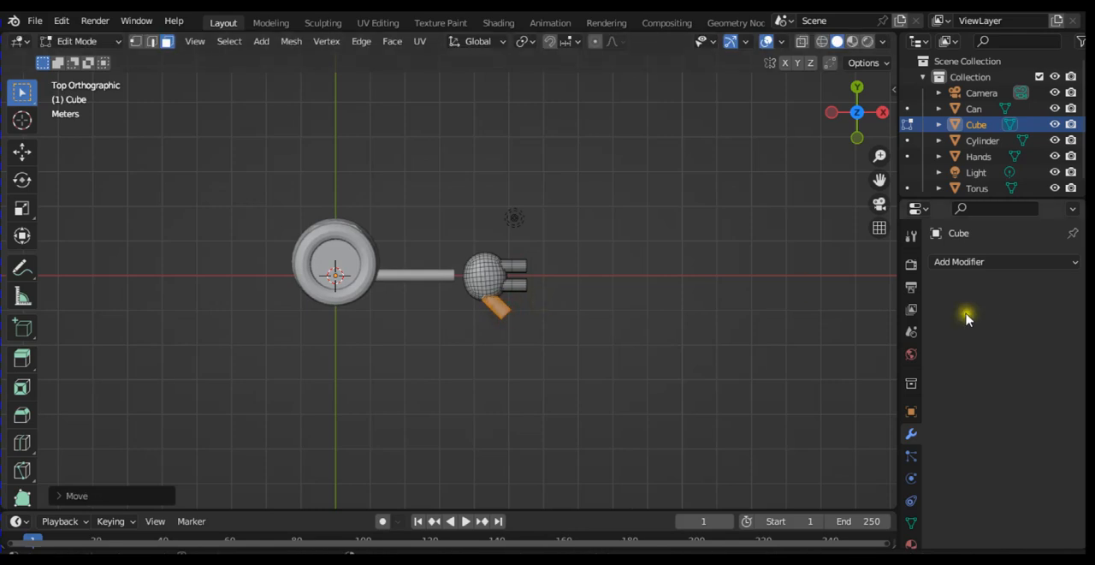
click(975, 263)
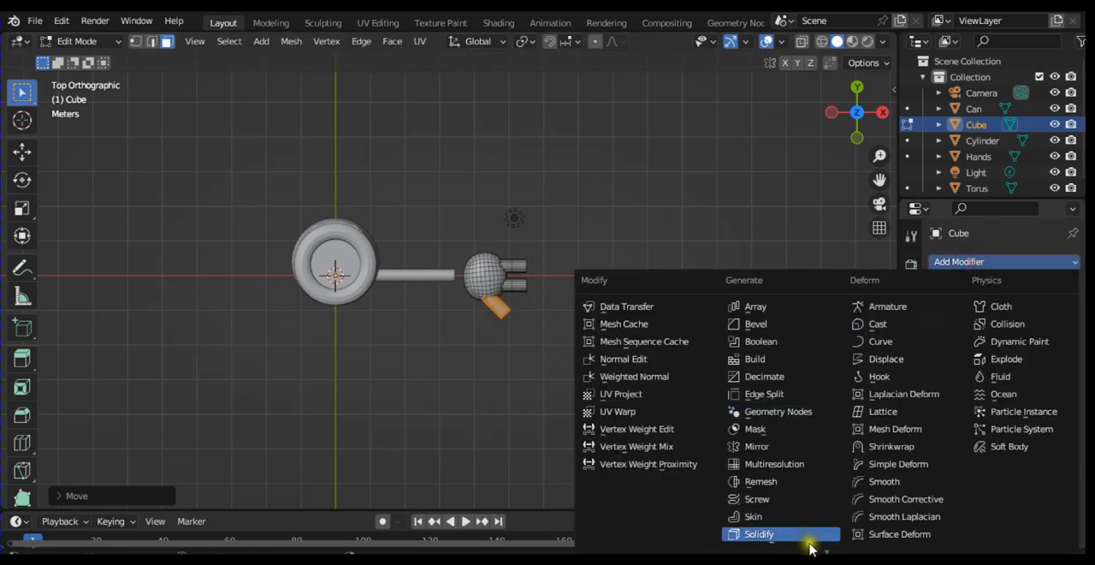
mouse_move(829, 552)
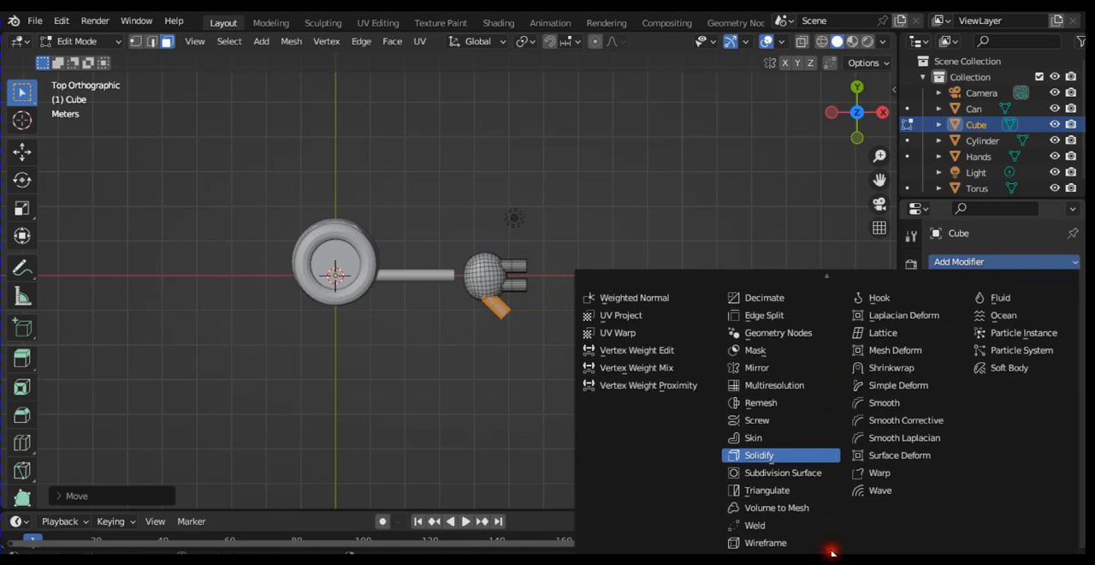
click(770, 454)
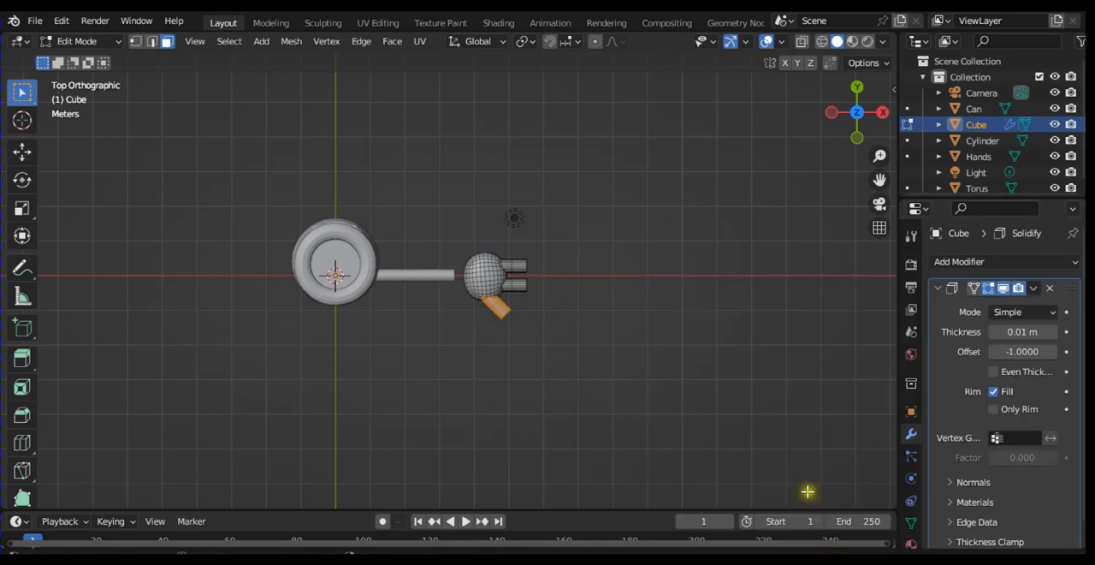
click(1053, 290)
Step: Add a Subdivision Surface modifier to the hand and set its viewport levels to 4
click(985, 261)
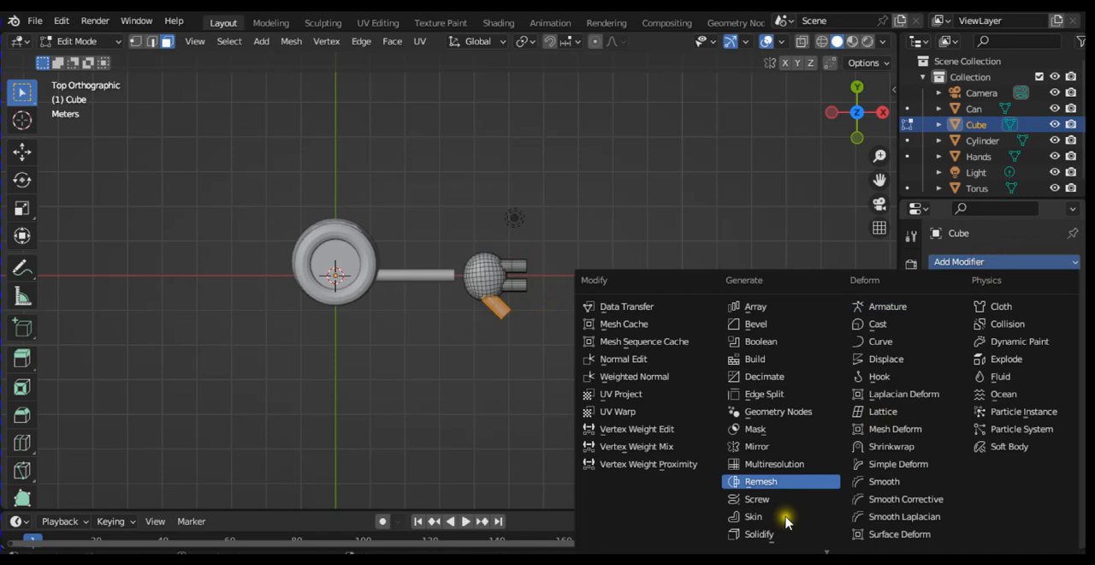
scroll(786, 520, down, 4)
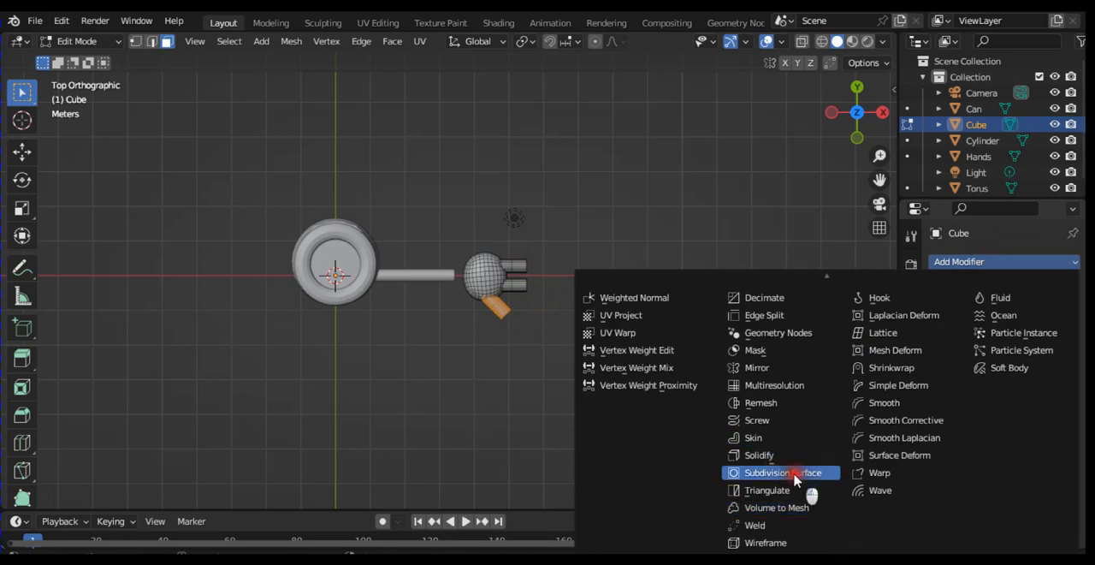
click(774, 473)
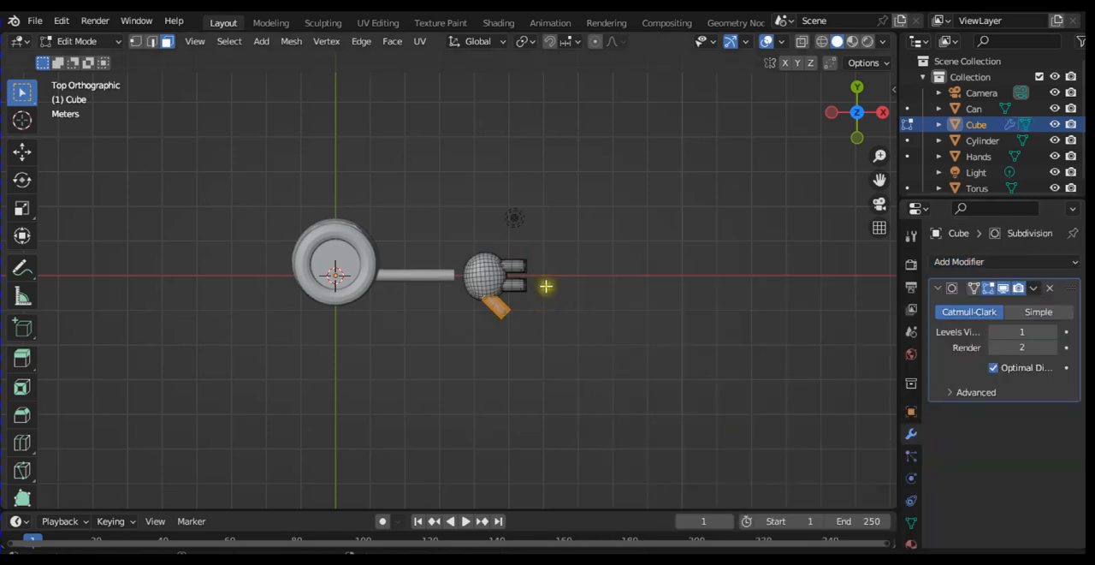
click(1061, 333)
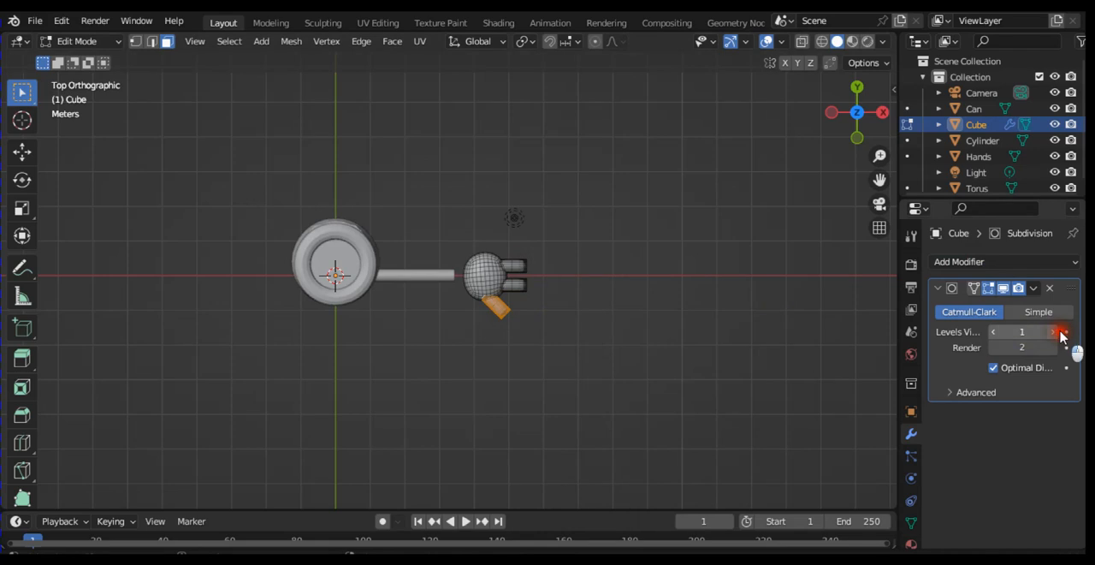
click(1061, 333)
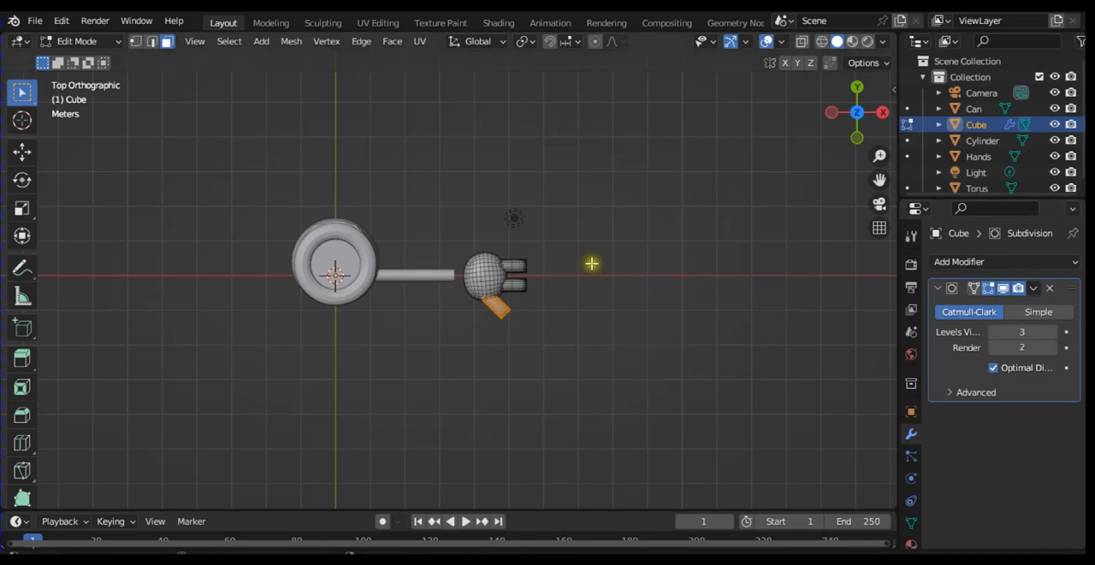
click(1059, 333)
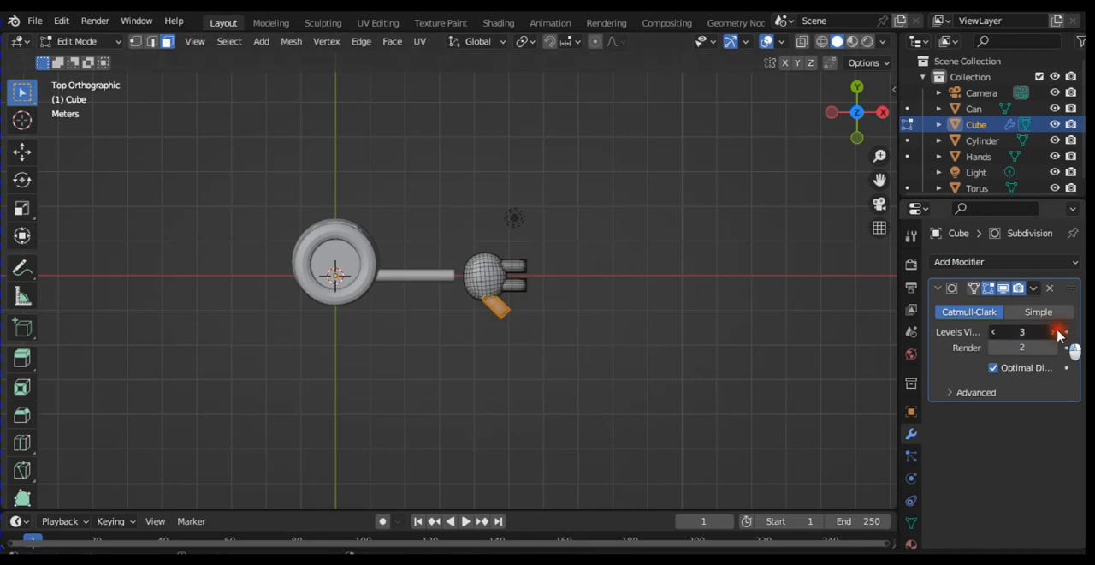
key(ctrl+4)
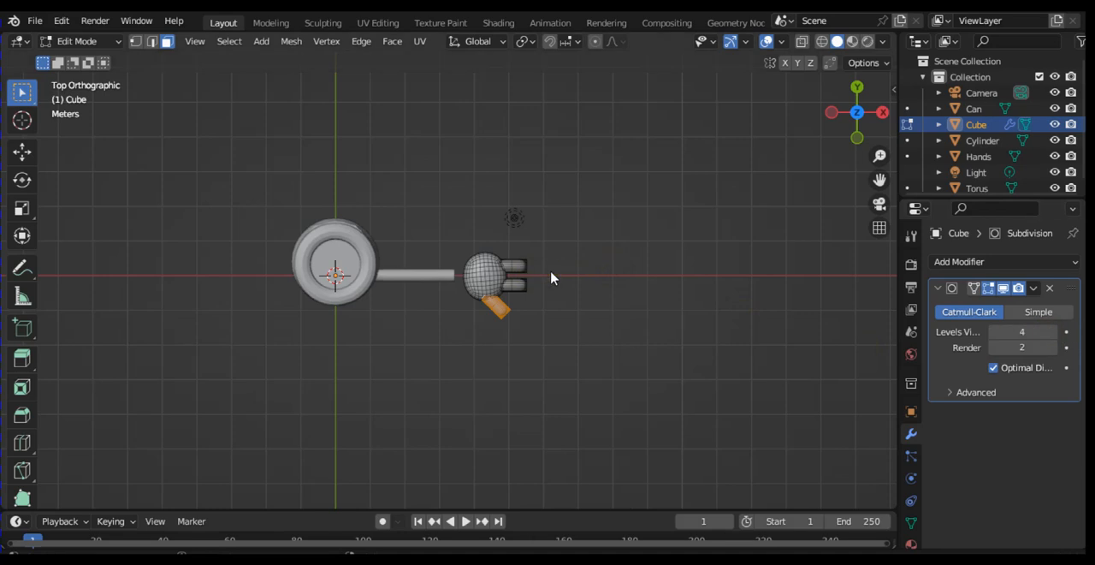
Step: Switch the hand to Object Mode and apply its Subdivision Surface modifier
key(Tab)
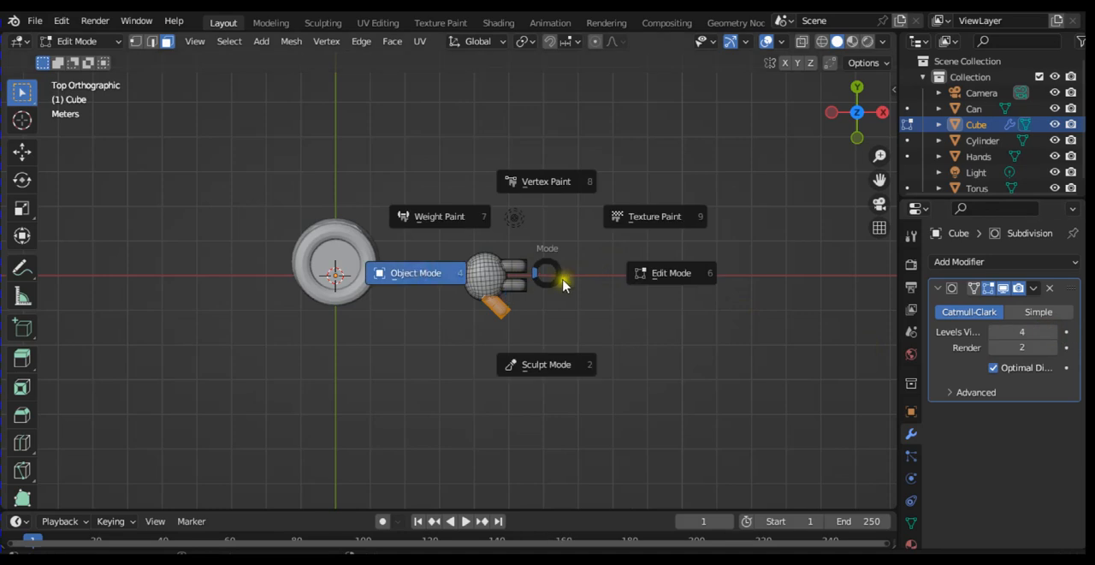
click(445, 276)
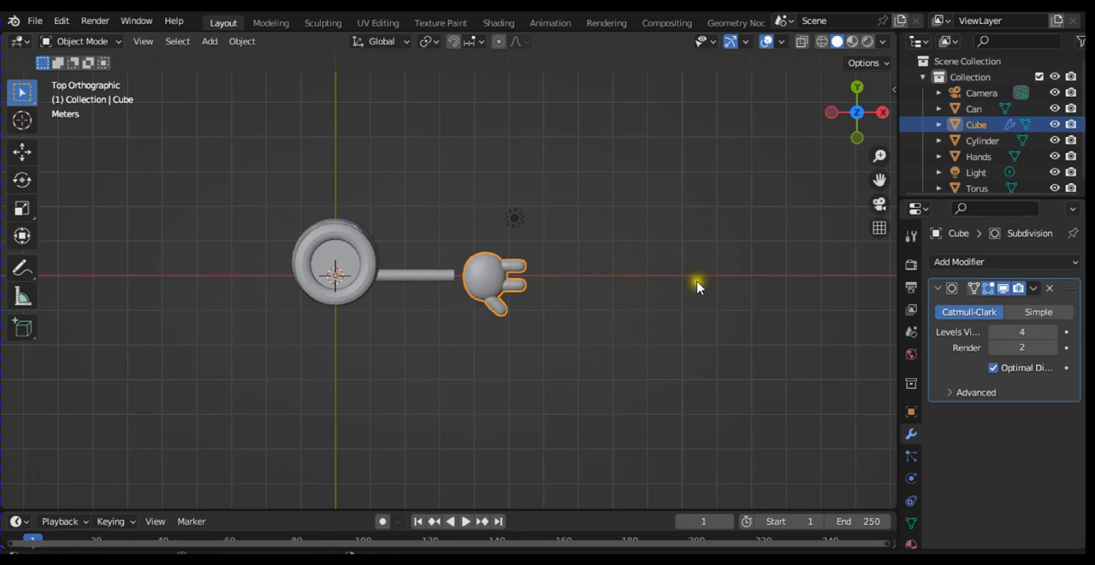
key(ctrl+equal)
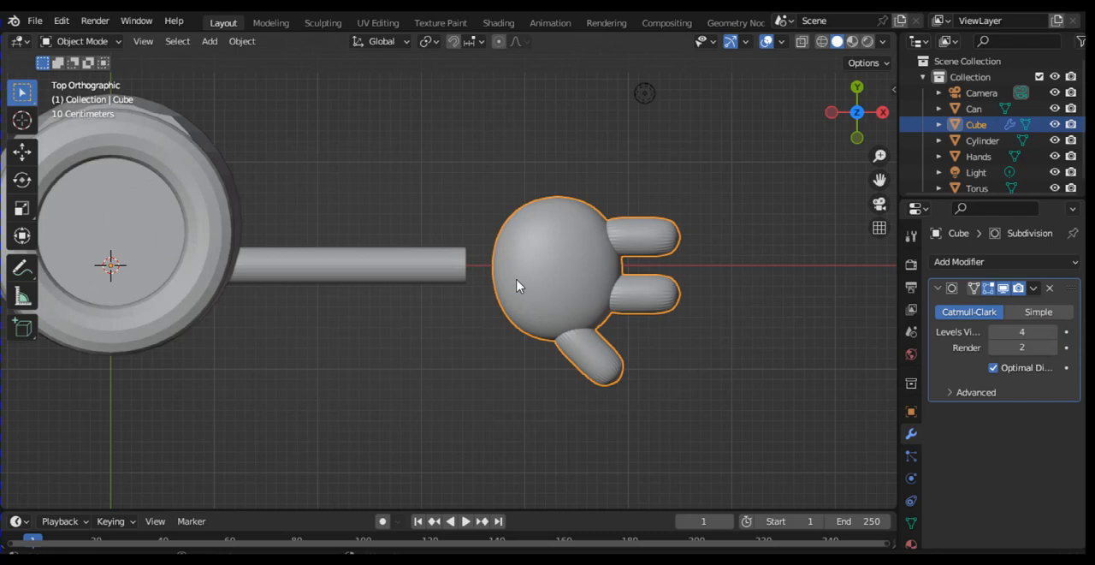
click(1037, 288)
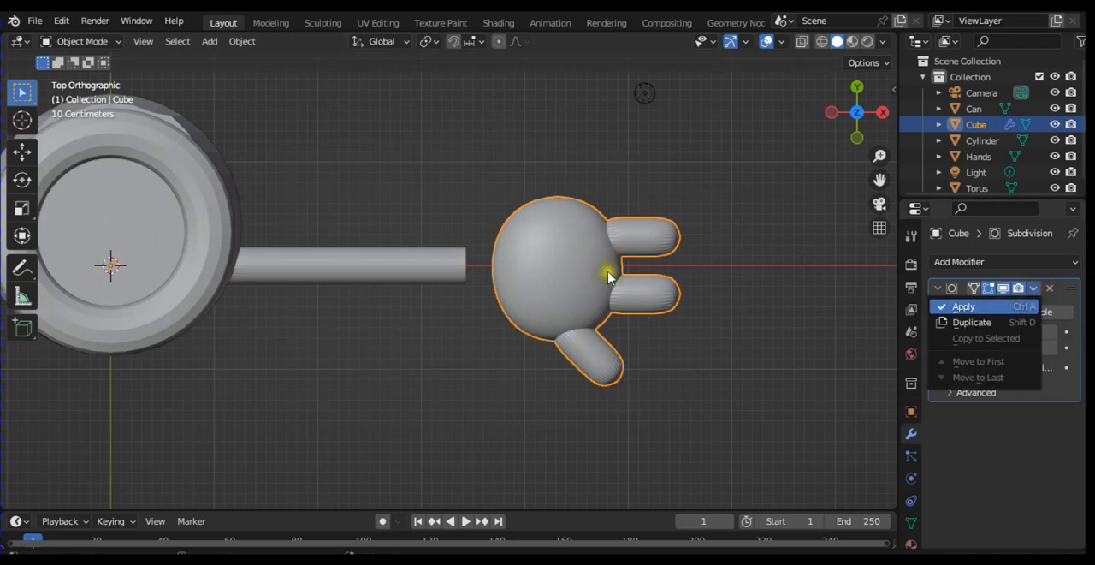
key(ctrl+a)
Step: Rotate the hand about 9° counterclockwise around its origin in the top view and put it into Edit Mode
key(r)
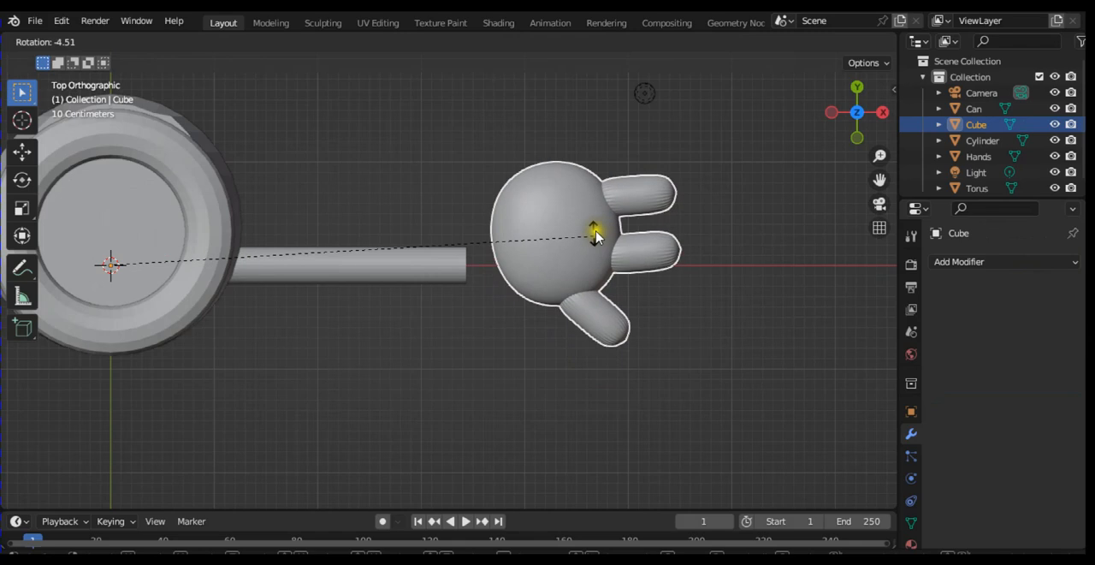
click(560, 198)
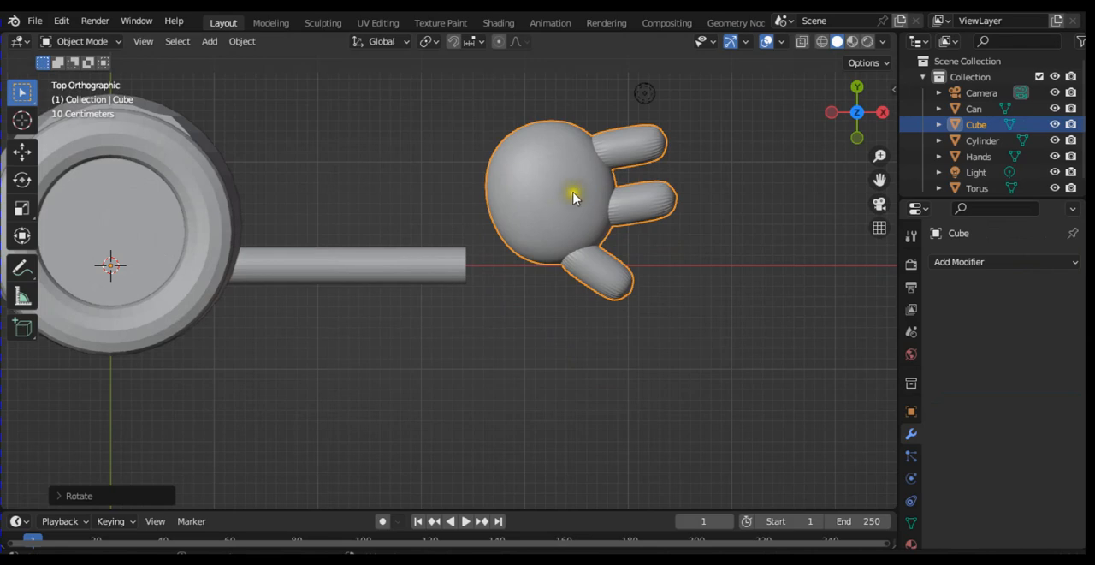
key(Tab)
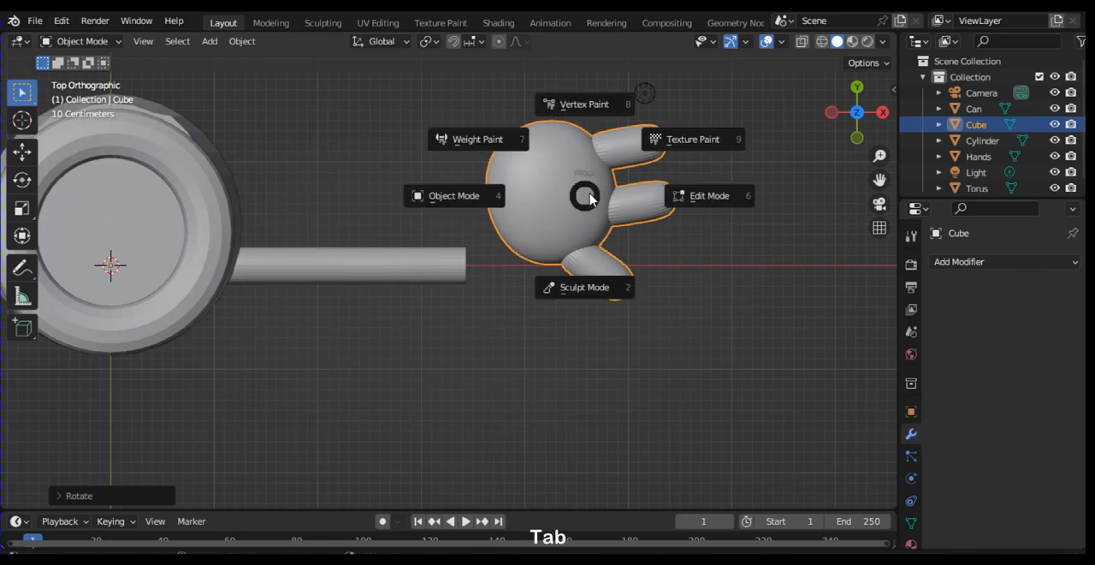
click(672, 190)
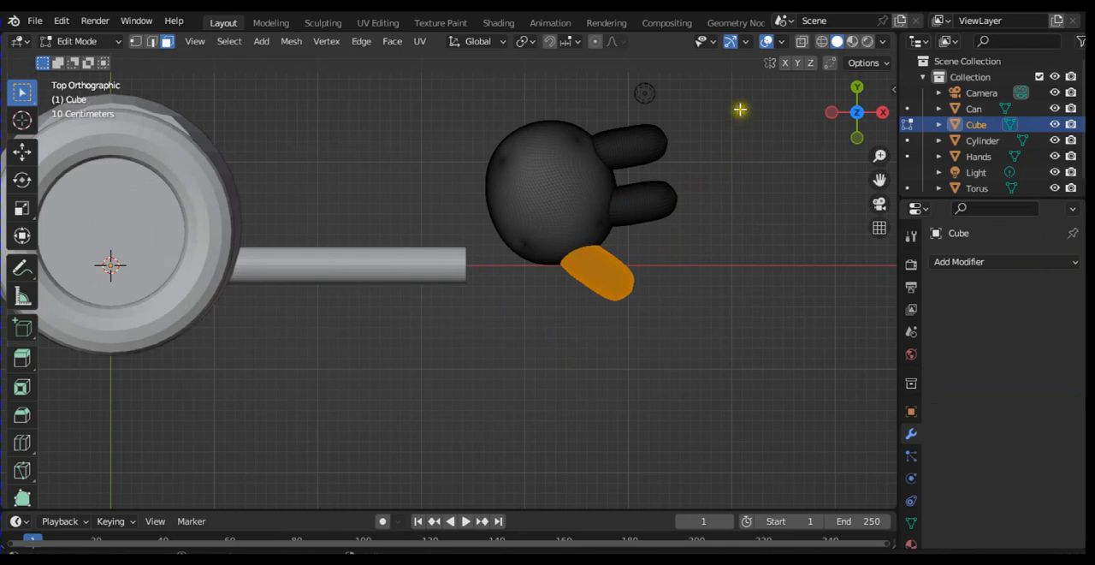
Step: Try to select all the hand's faces by box-selecting it from the top and bottom views
drag(734, 112, 491, 324)
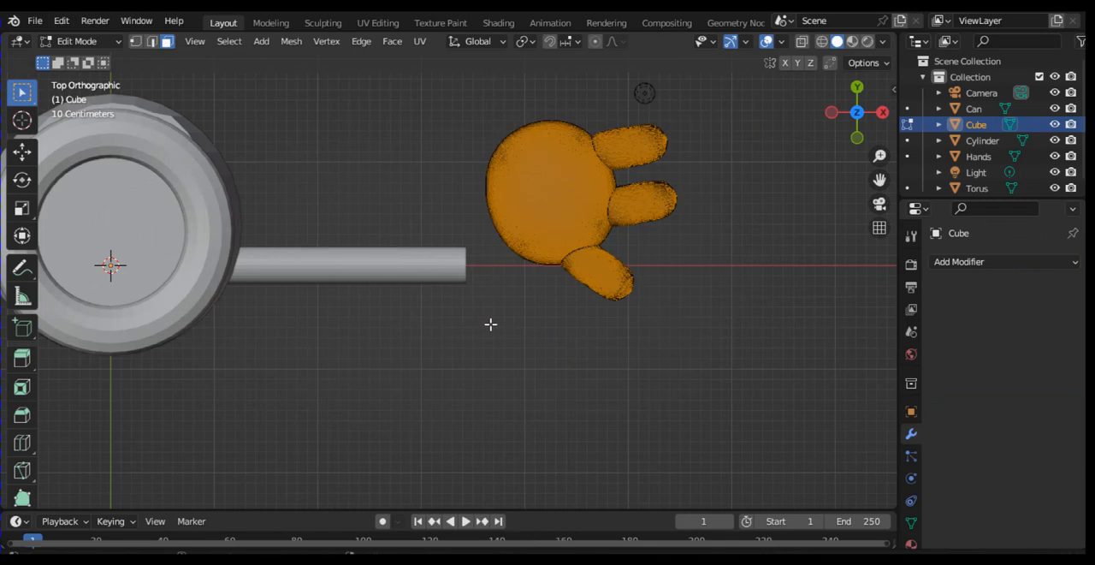
key(KP_9)
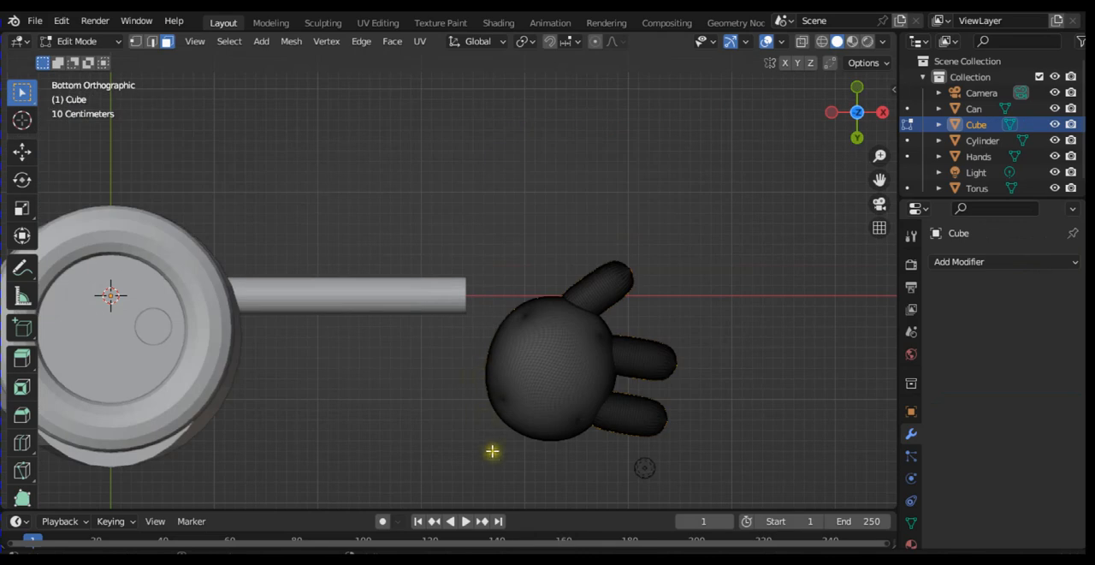
shift+middle_drag(491, 472, 491, 472)
shift+drag(489, 471, 722, 260)
key(KP_5)
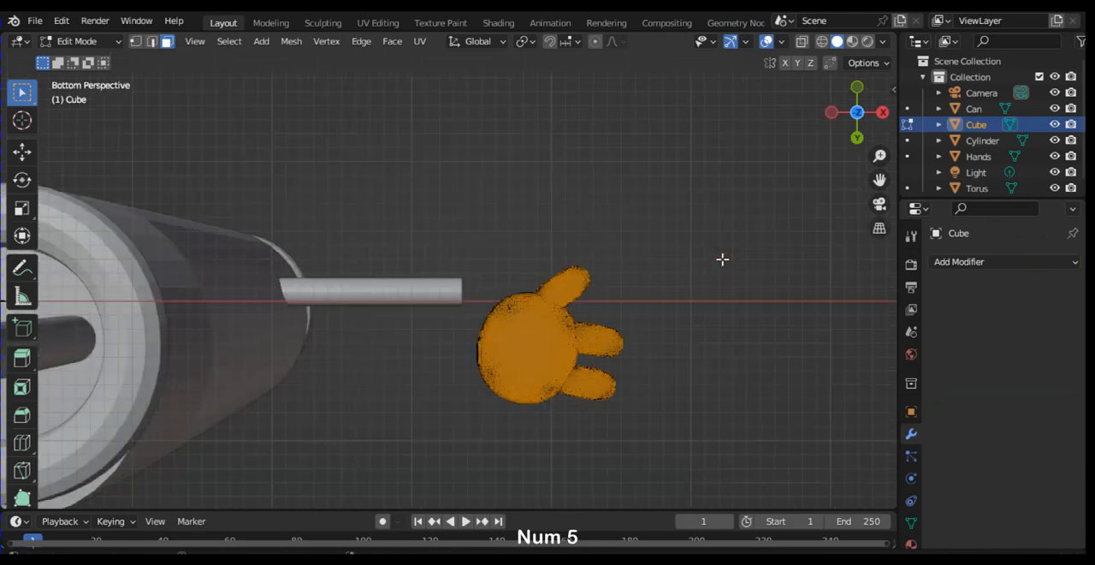
key(KP_5)
key(KP_5)
key(KP_5)
key(KP_5)
key(KP_8)
key(KP_8)
key(KP_8)
key(KP_8)
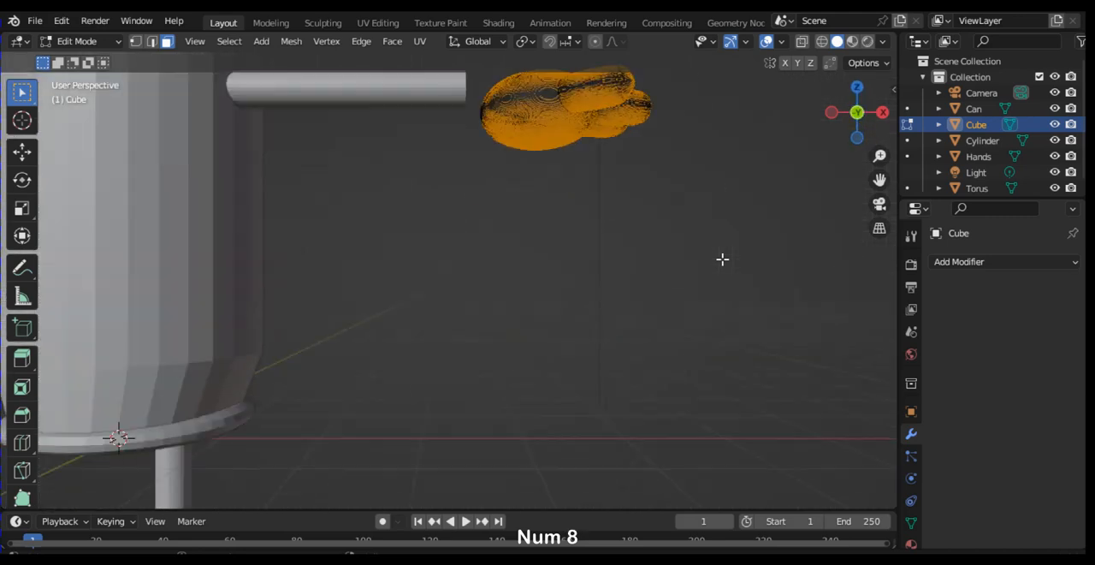
key(KP_1)
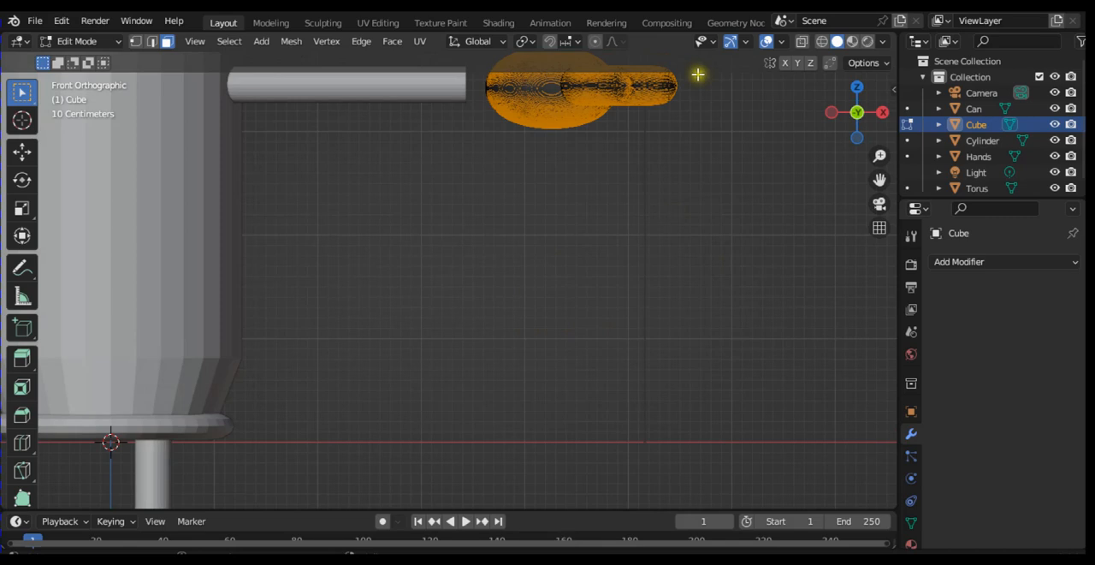
Step: Try to complete the hand's face selection by adding the faces from the front and back views
key(ctrl+minus)
key(ctrl+minus)
key(ctrl+minus)
key(ctrl+minus)
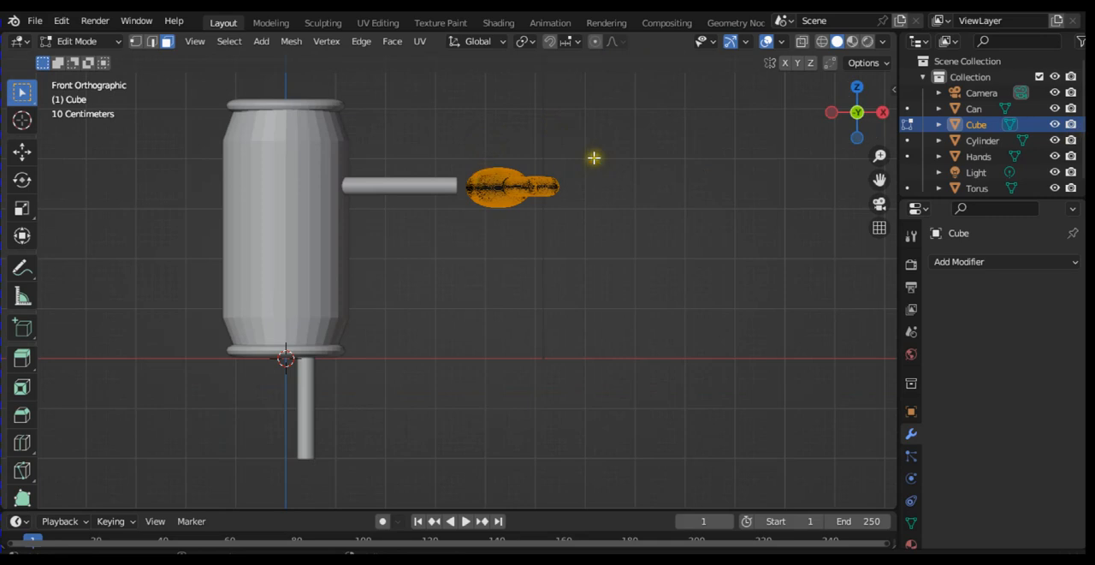
shift+middle_drag(612, 147, 612, 147)
shift+drag(611, 147, 467, 222)
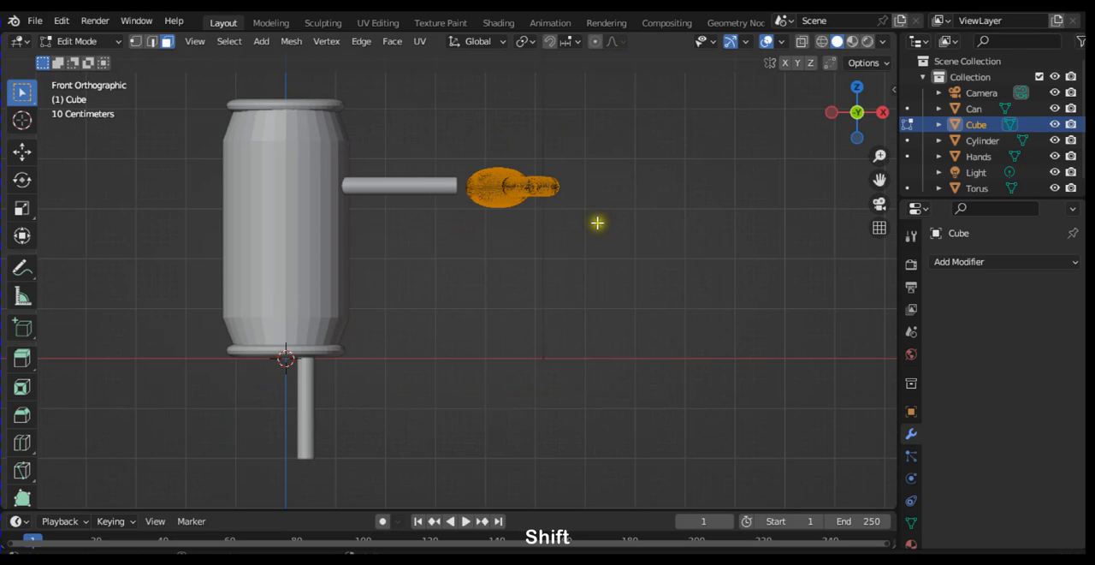
key(KP_9)
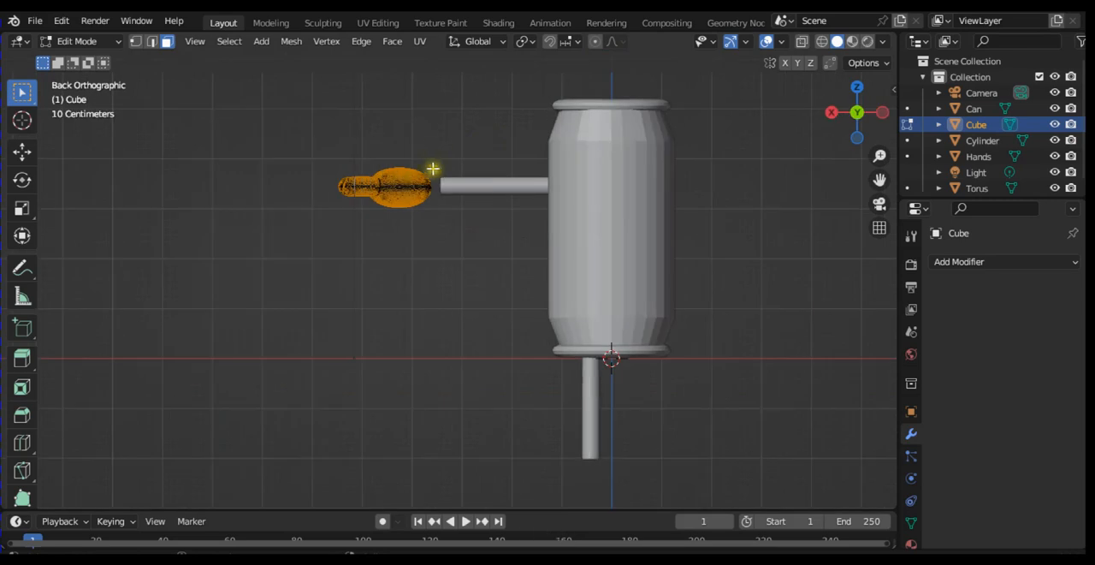
shift+drag(439, 149, 335, 254)
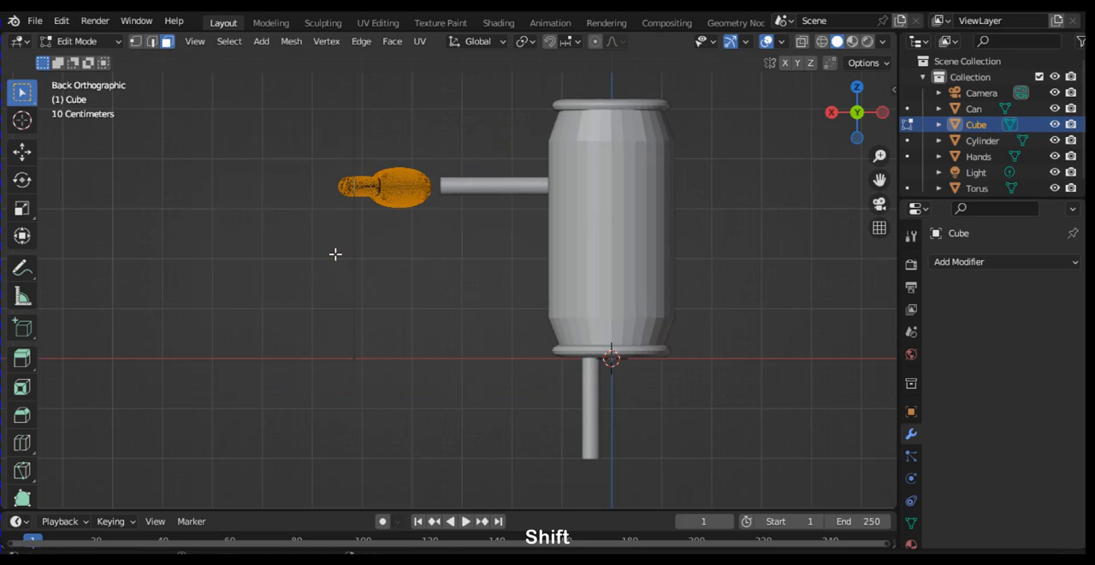
key(KP_7)
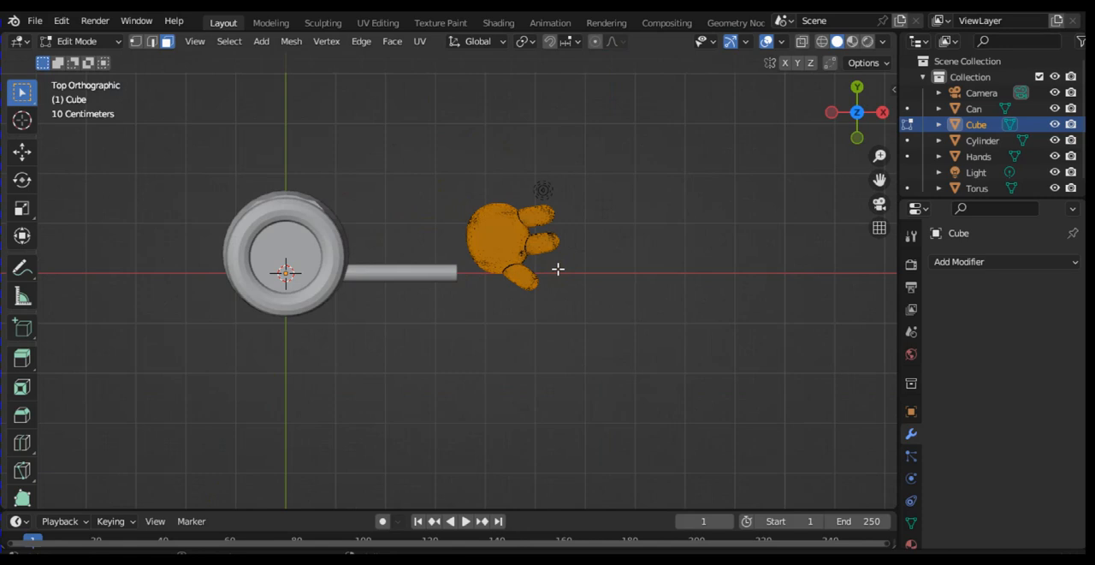
Step: Try to rotate the selected hand faces counterclockwise in the top view, and undo the rotation
key(r)
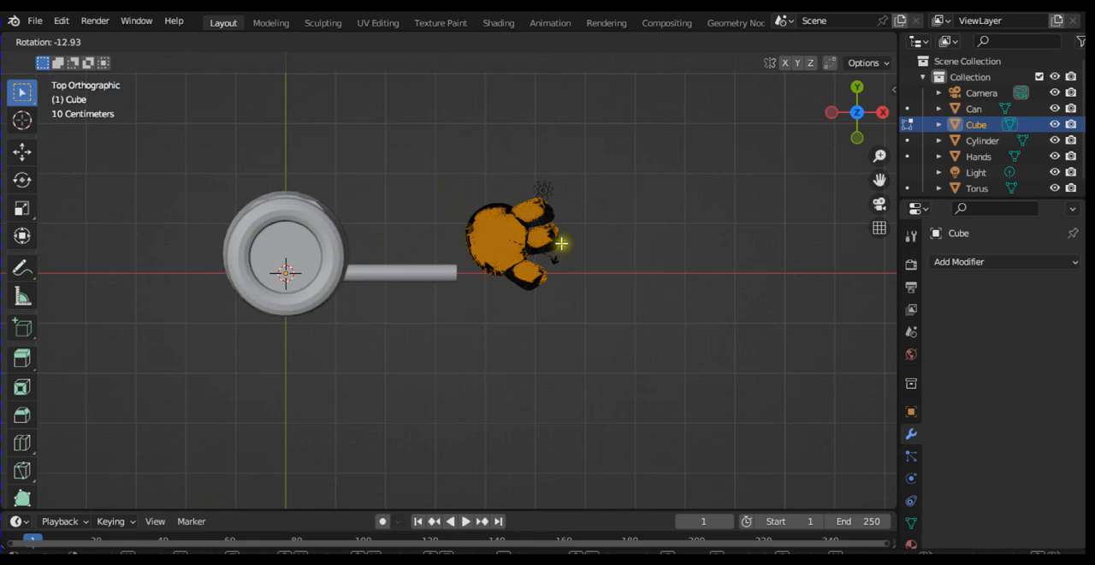
ctrl+click(562, 243)
key(ctrl+z)
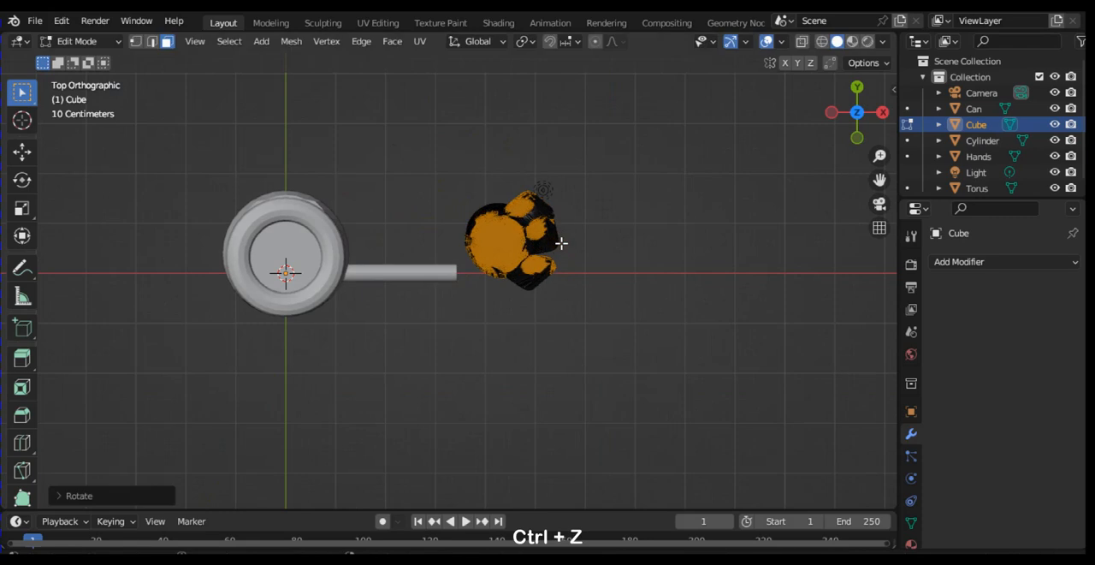
Step: Select the entire hand mesh, rotate it about 12° counterclockwise in the top view, and scale it down to roughly two thirds
key(a)
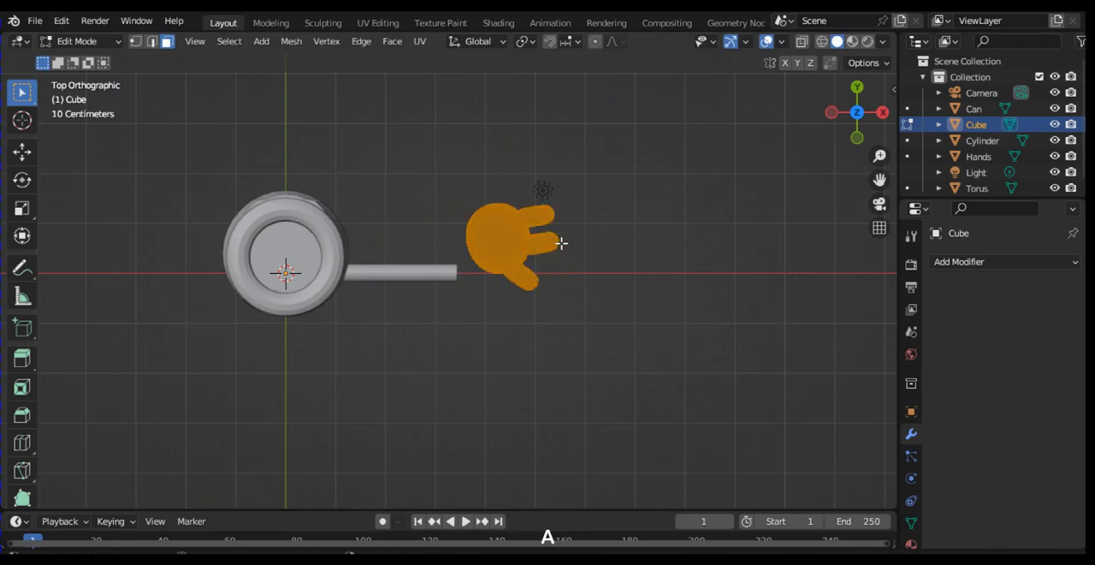
key(r)
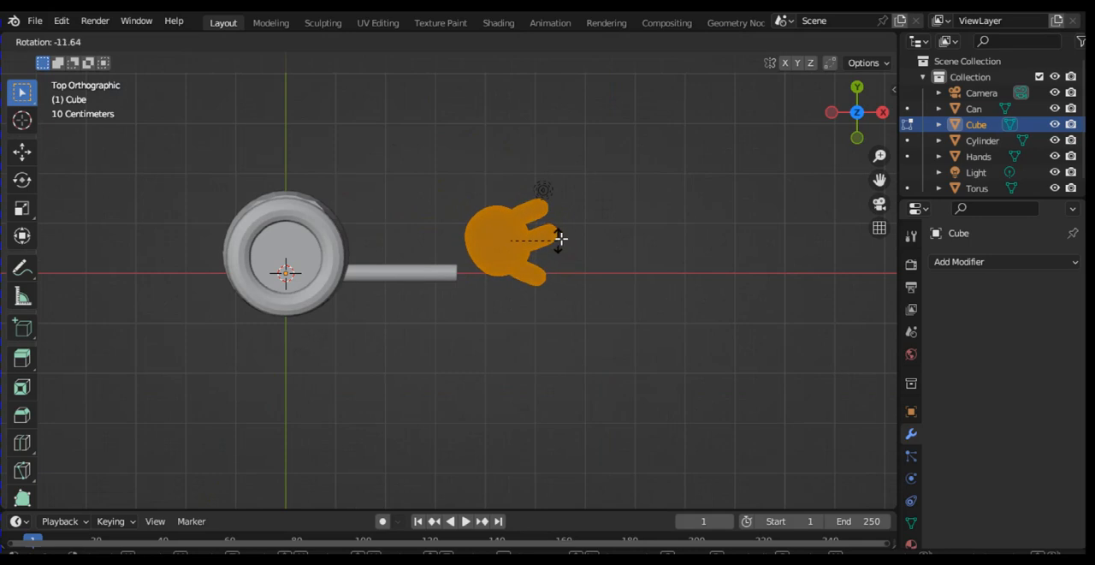
click(561, 238)
key(s)
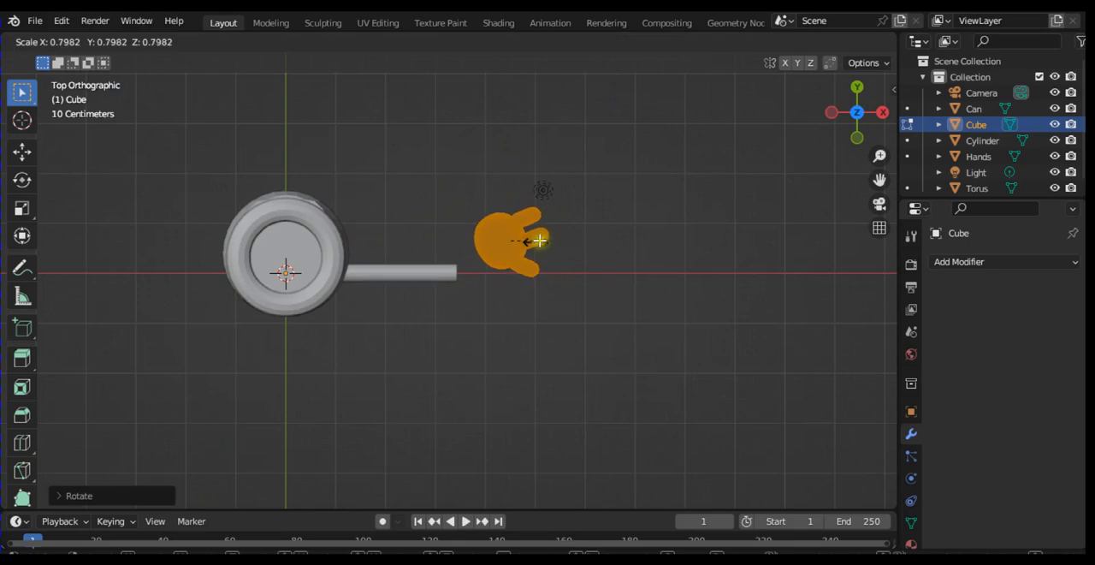
click(537, 238)
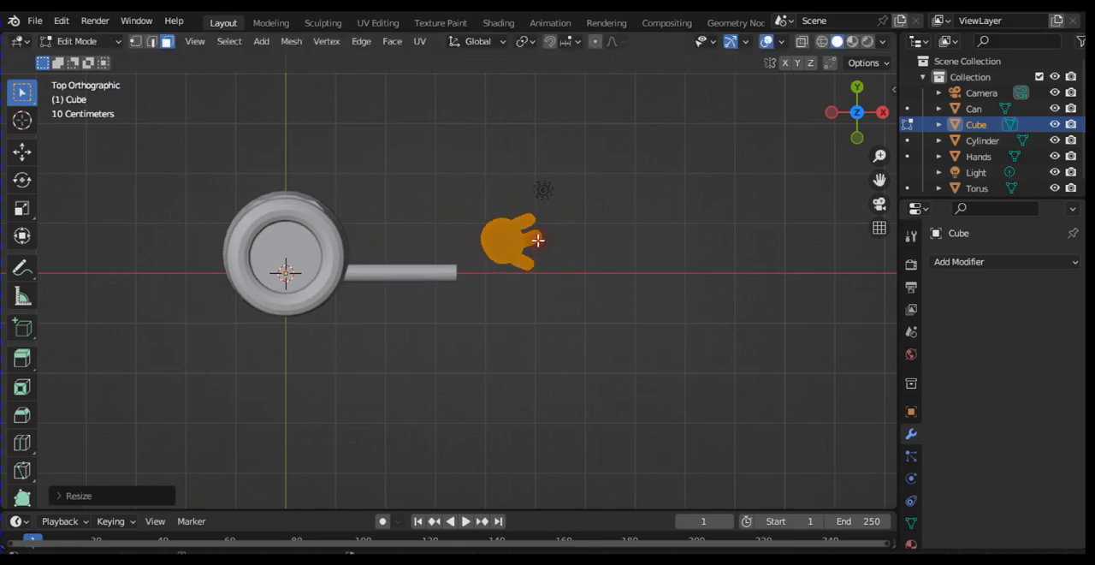
Step: Move the hand in Object Mode by about -0.67 m in X and -0.51 m in Y onto the arm's free end
key(Tab)
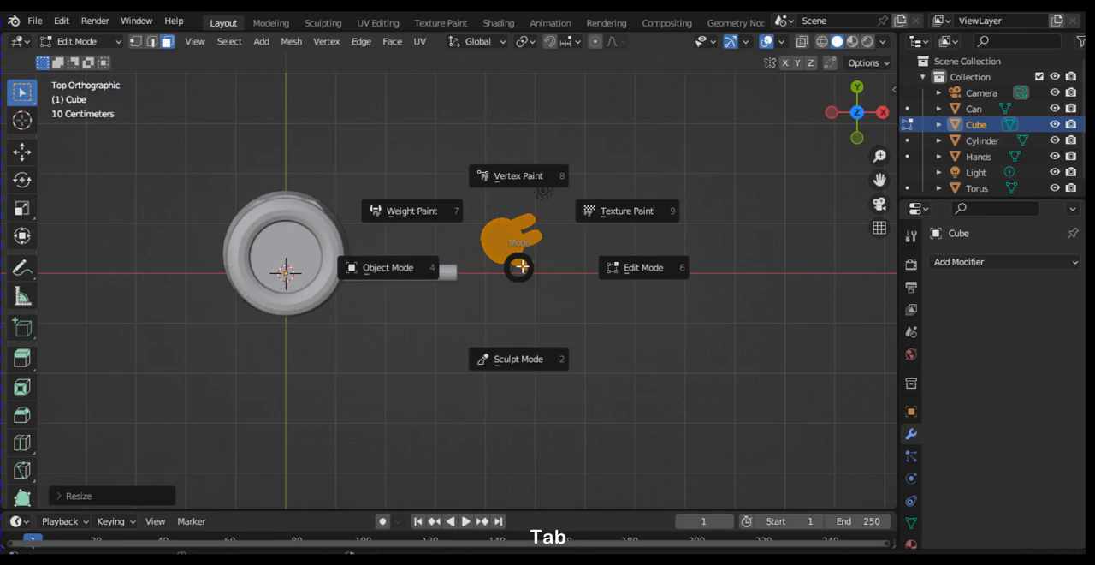
click(385, 271)
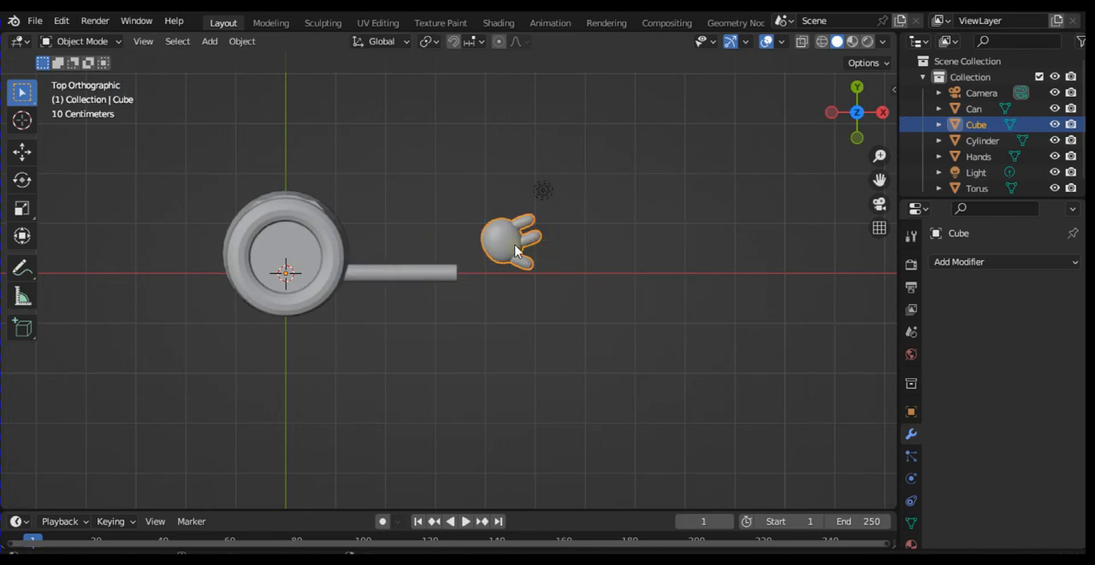
key(g)
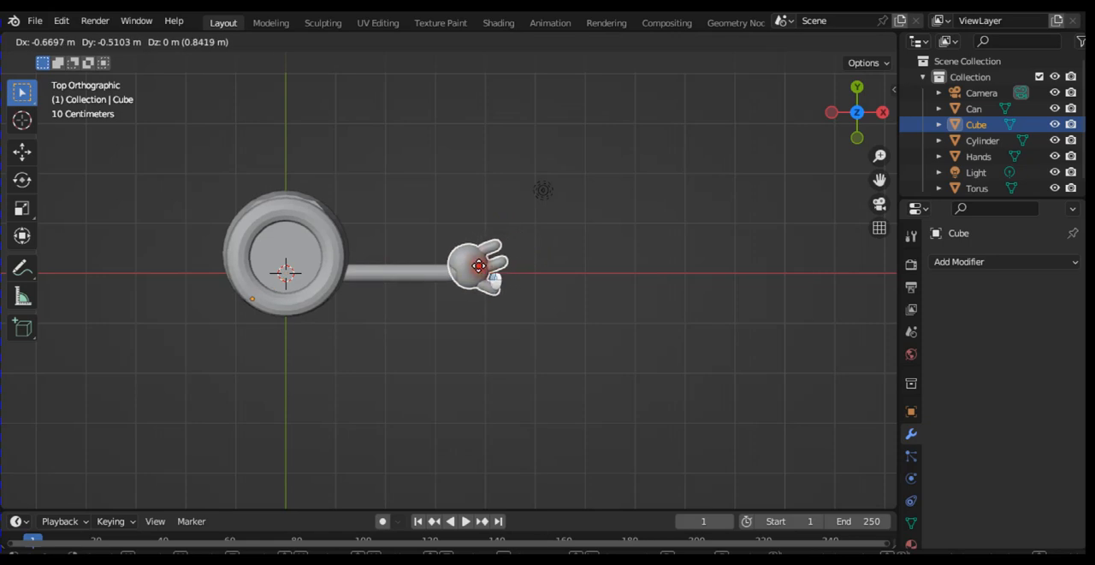
click(479, 267)
Step: Rotate the hand mesh slightly clockwise in Edit Mode, shift it about 0.08 m in X and -0.1 m in Y, and return to Object Mode
key(Tab)
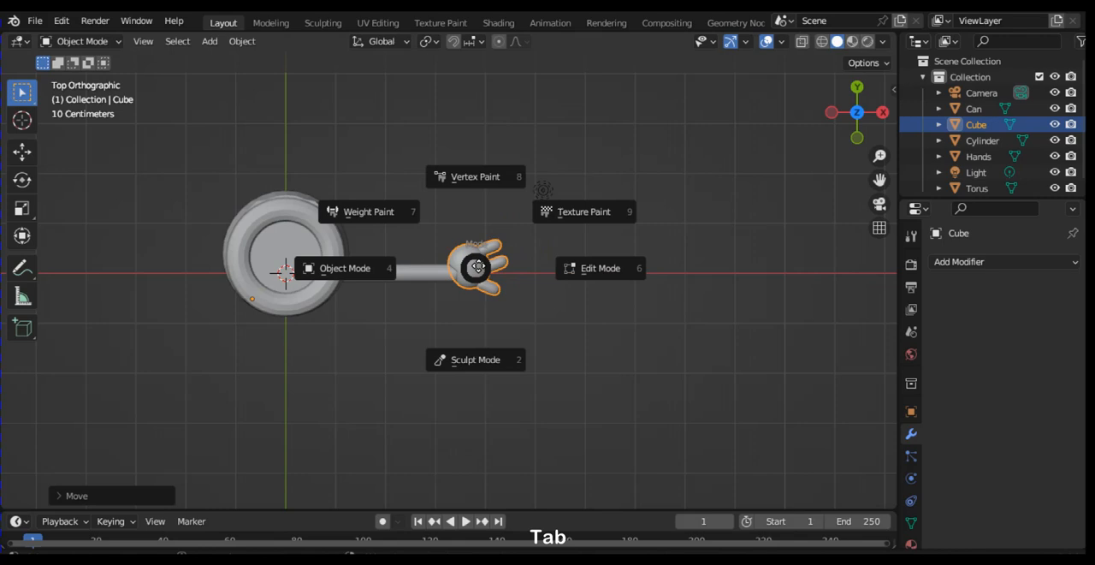
click(570, 268)
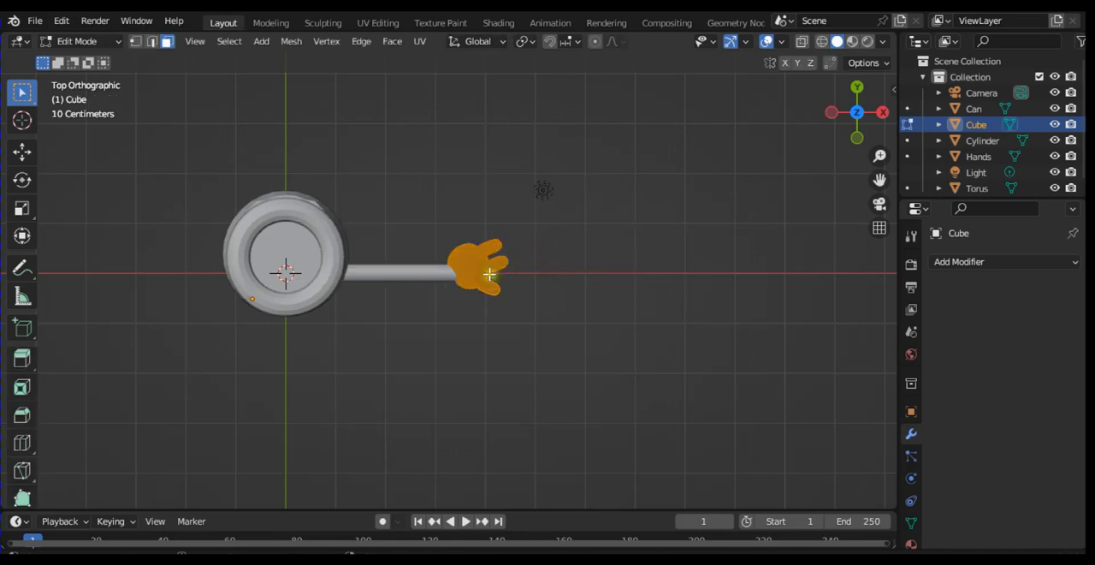
key(r)
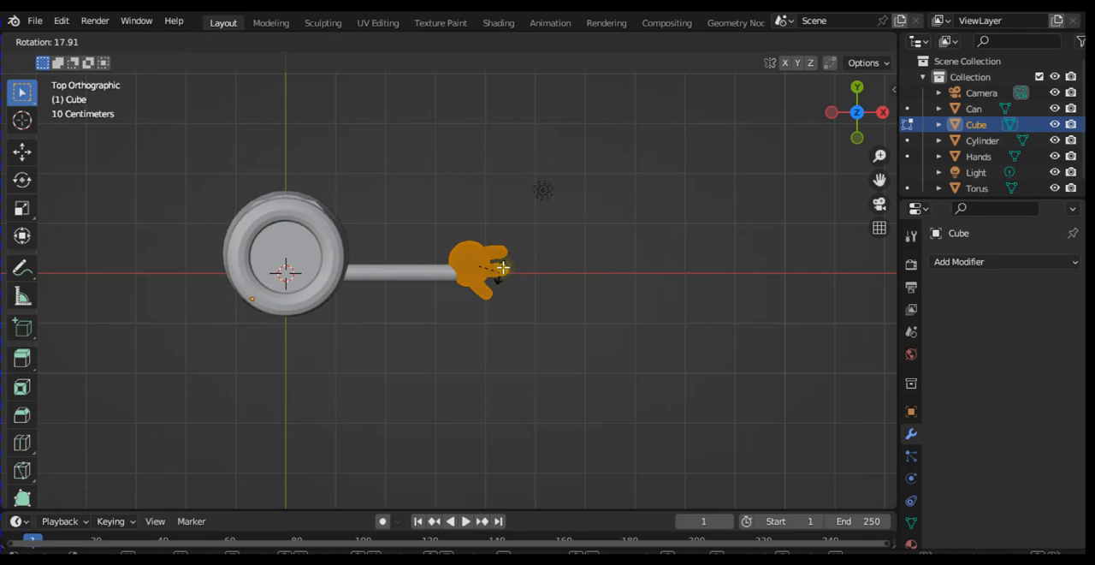
click(501, 265)
key(g)
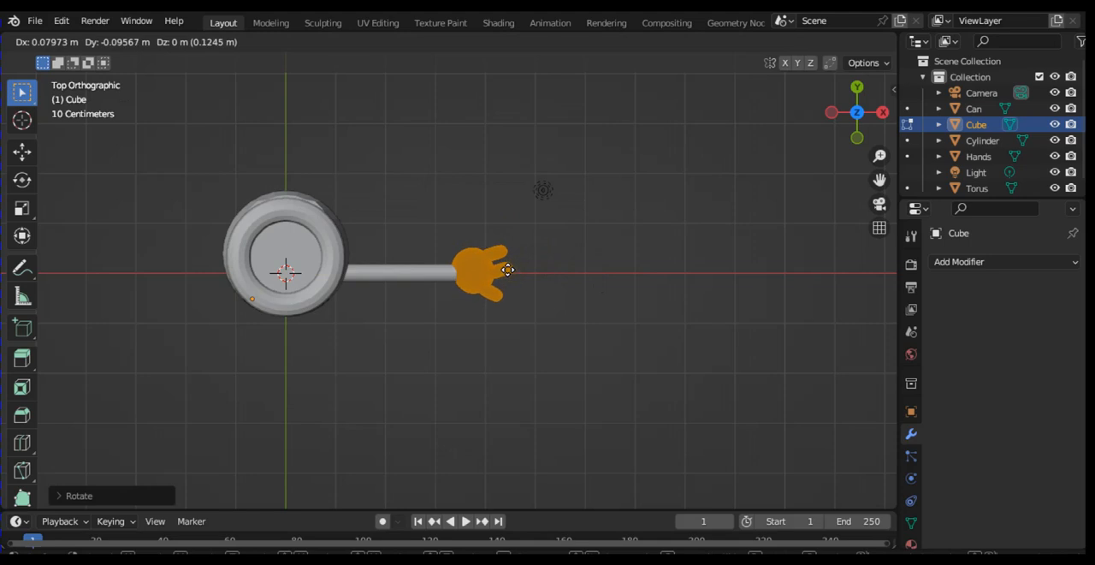
click(507, 270)
key(Tab)
key(KP_1)
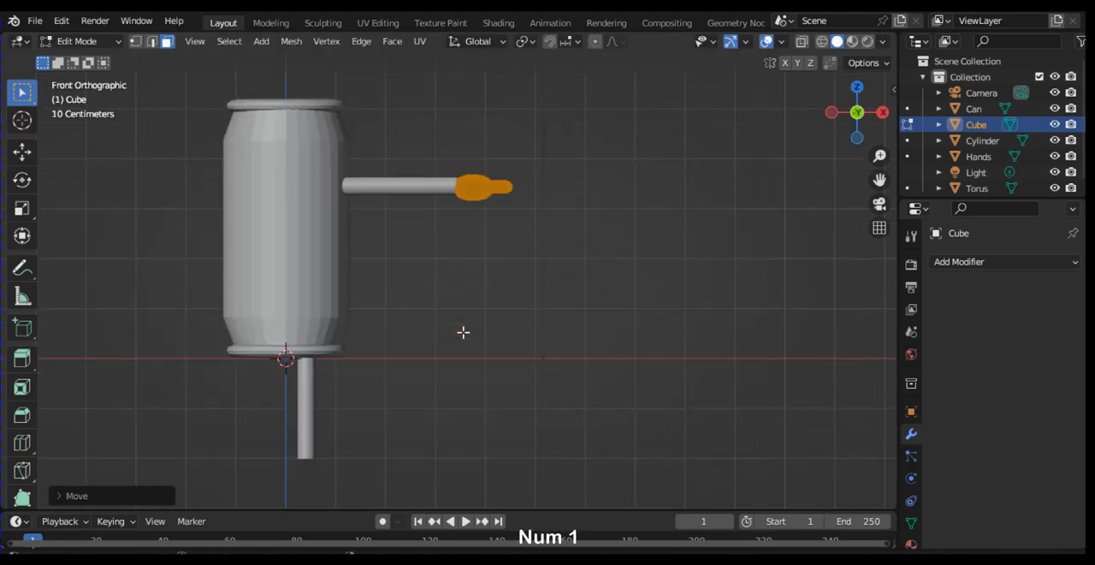
key(ctrl+minus)
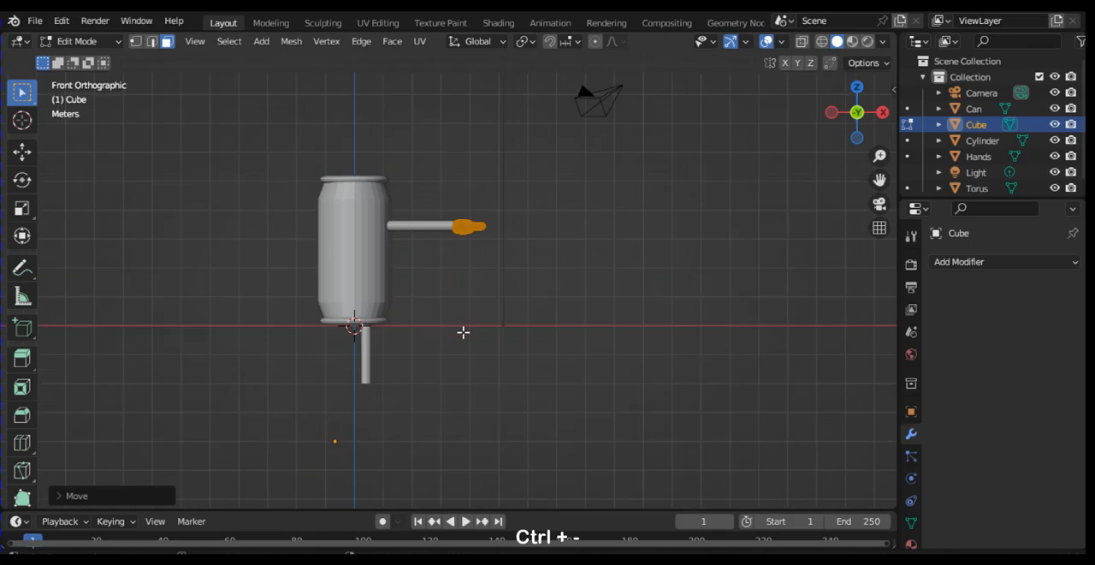
key(Tab)
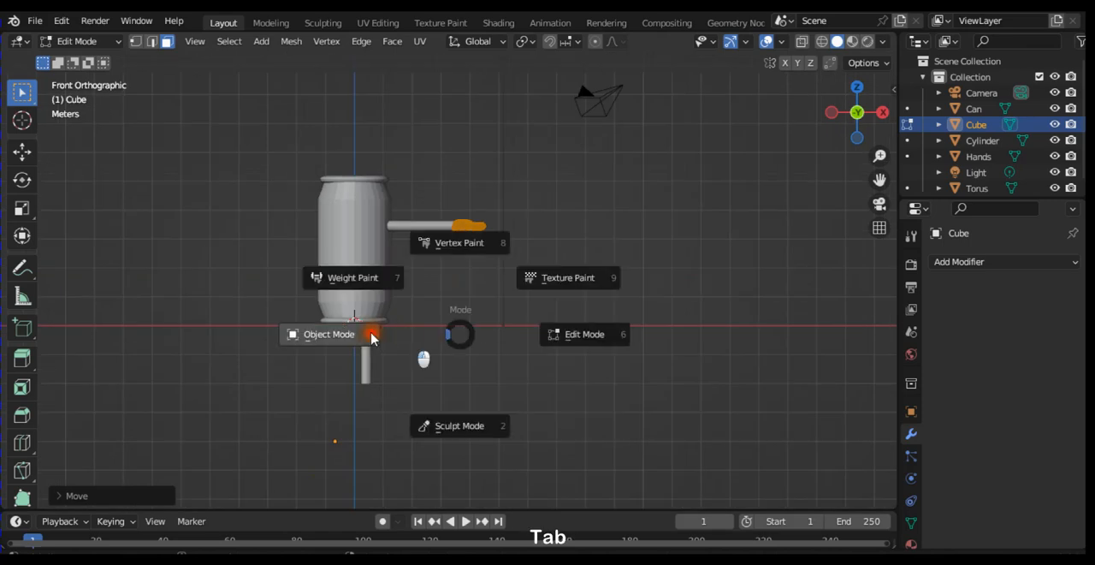
click(371, 337)
Step: Examine the hand's attachment to the arm from all around the can character, ending in the front view
key(KP_6)
key(KP_6)
key(KP_6)
key(KP_6)
key(KP_6)
key(KP_6)
key(KP_6)
key(KP_6)
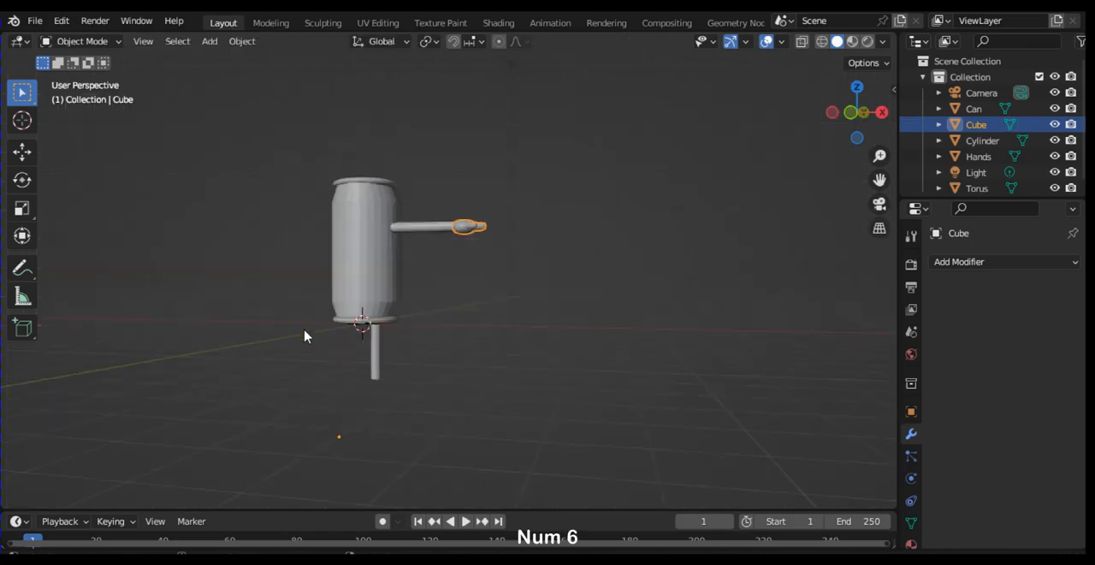
key(KP_6)
key(KP_6)
key(KP_6)
key(KP_6)
key(KP_6)
key(KP_6)
key(KP_6)
key(KP_6)
key(KP_6)
key(KP_6)
key(KP_6)
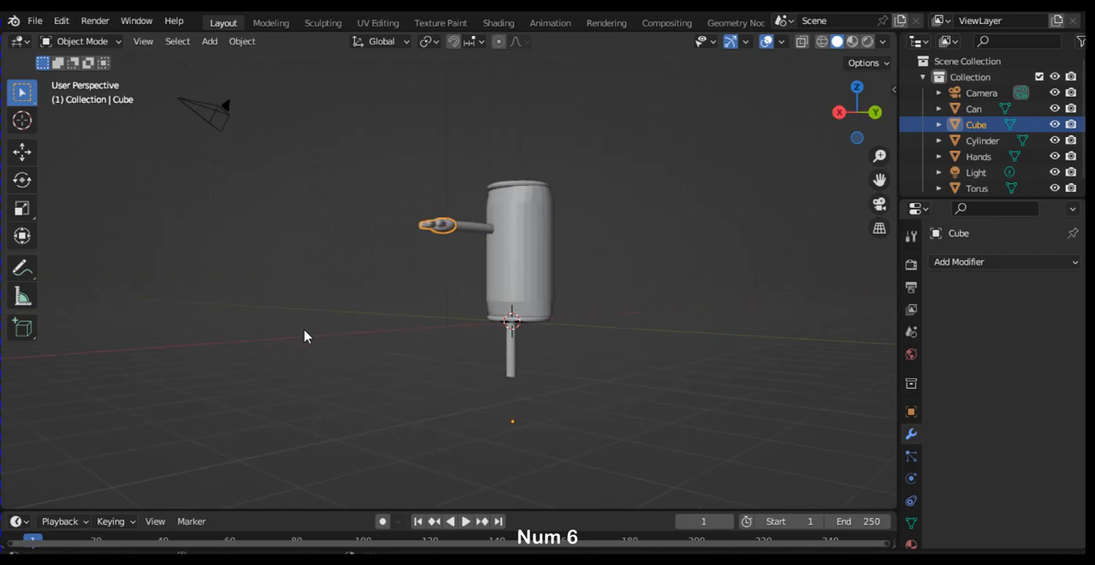
key(KP_6)
key(KP_6)
key(KP_6)
key(KP_6)
key(KP_6)
key(KP_6)
key(KP_6)
key(KP_6)
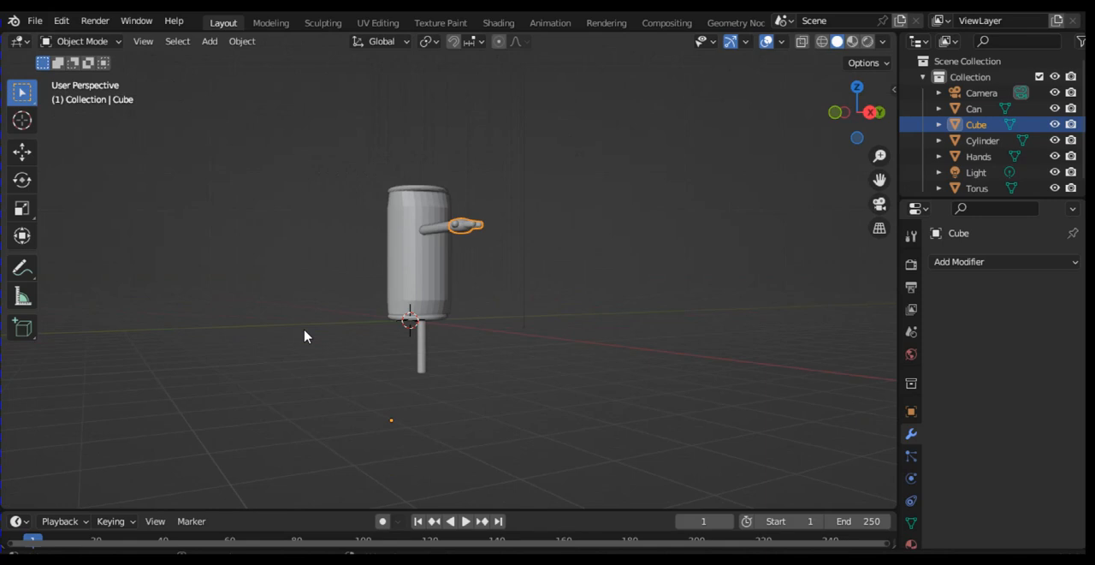
key(KP_1)
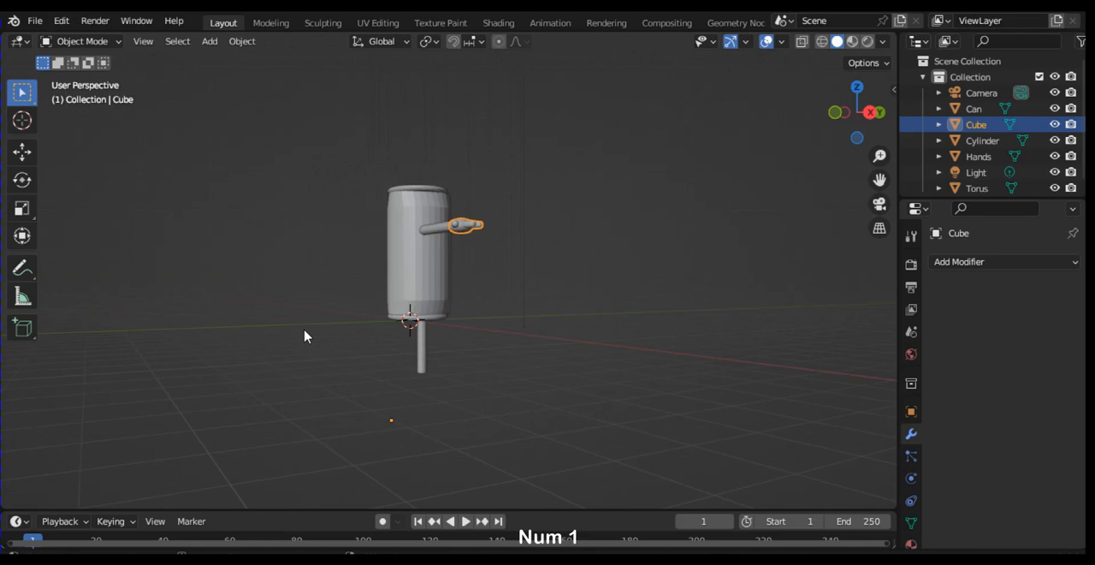
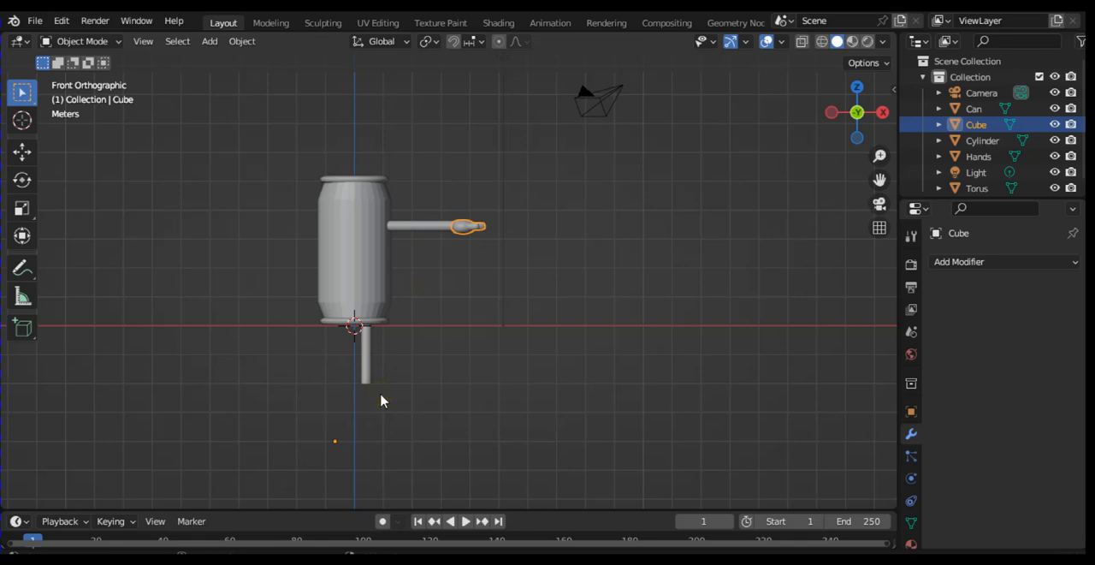
Step: Add a mesh cylinder for the foot and move it straight down along Z to just below the leg's lower end
key(shift)
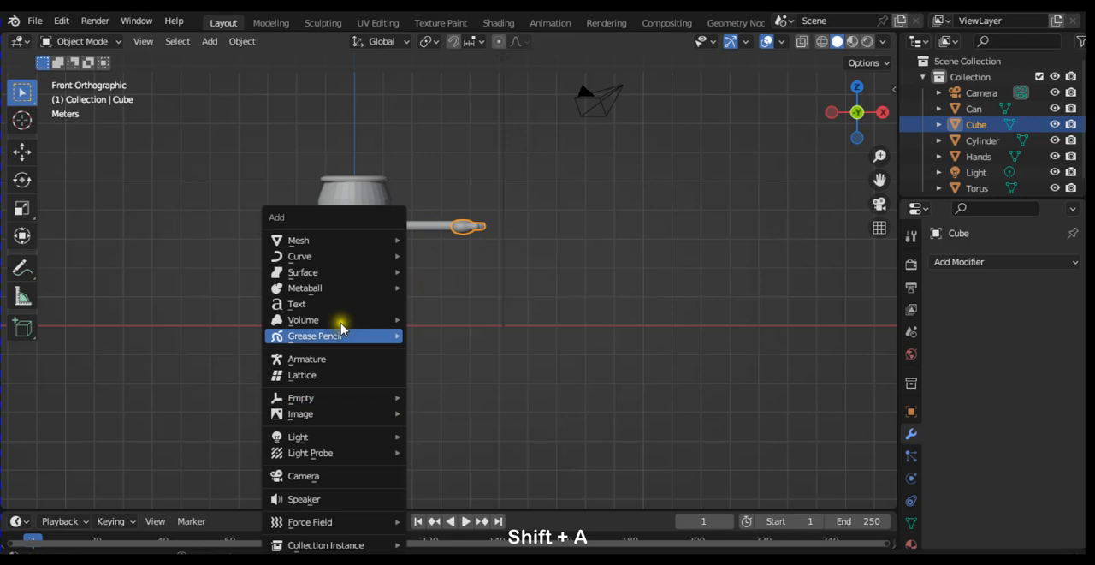
mouse_move(352, 243)
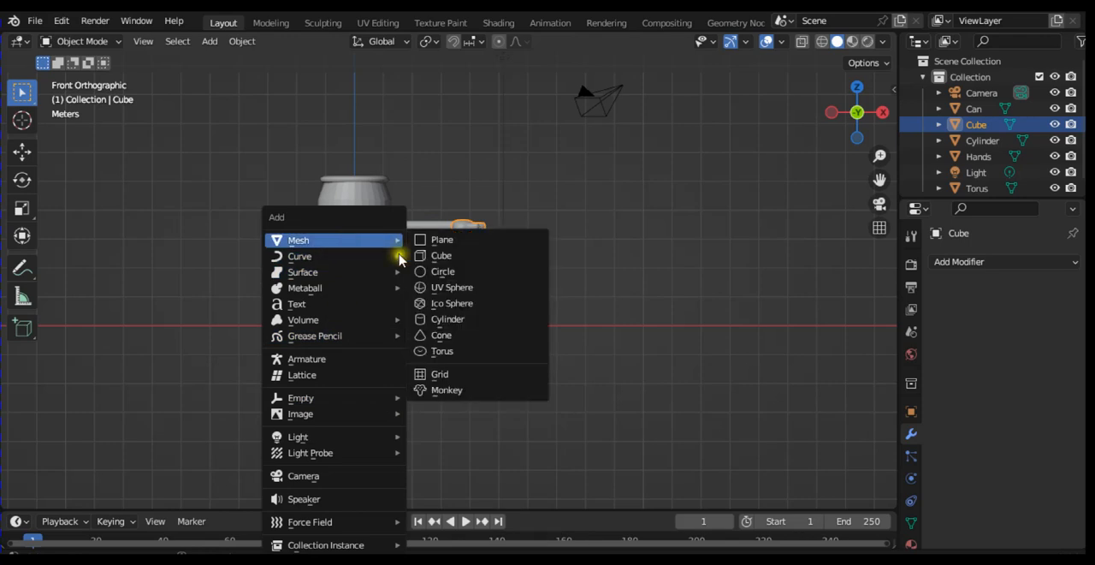
click(441, 322)
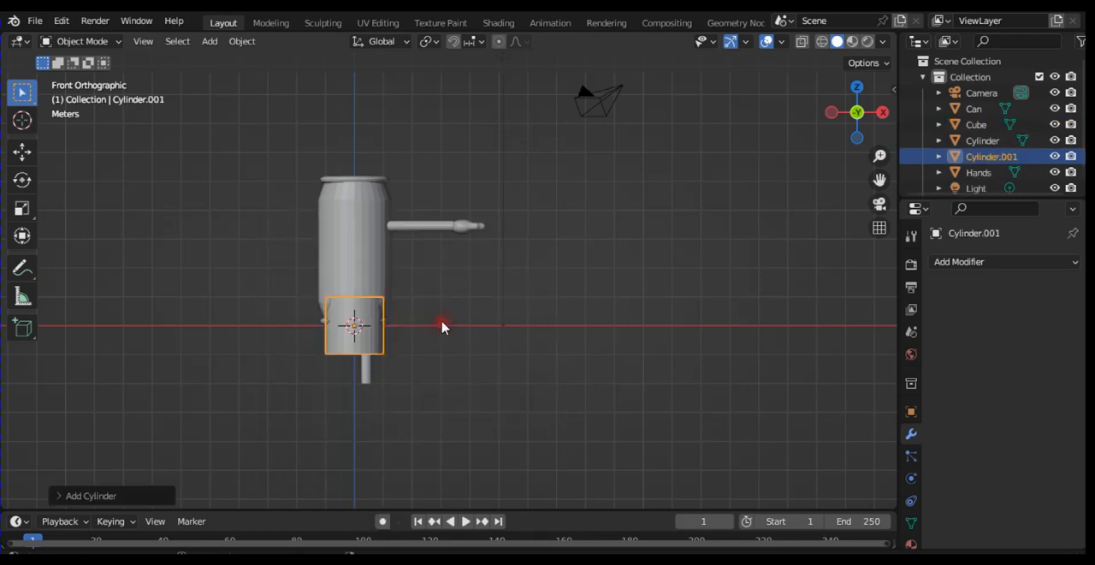
key(g)
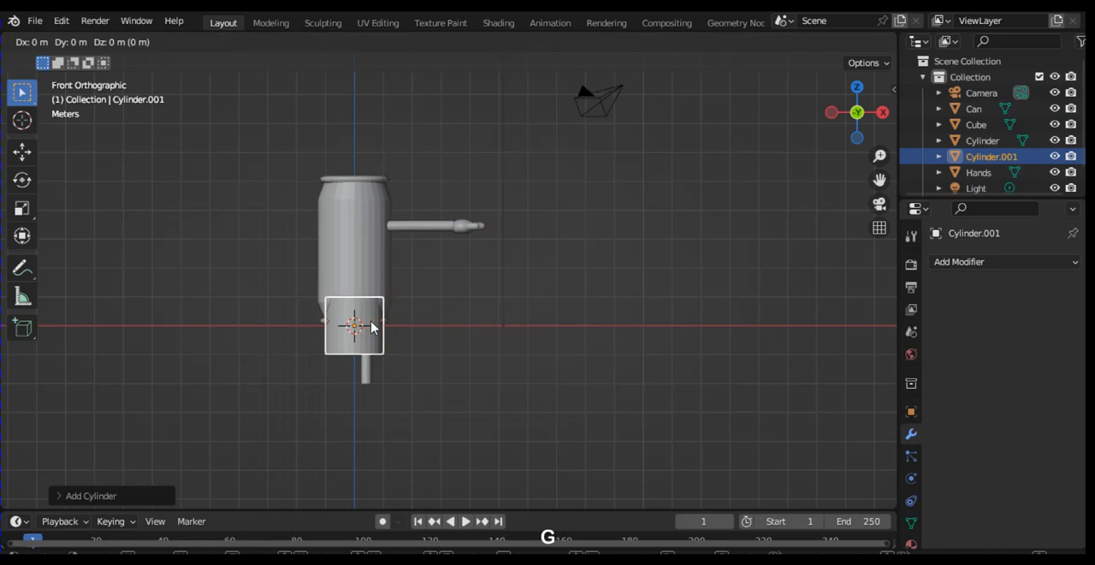
key(z)
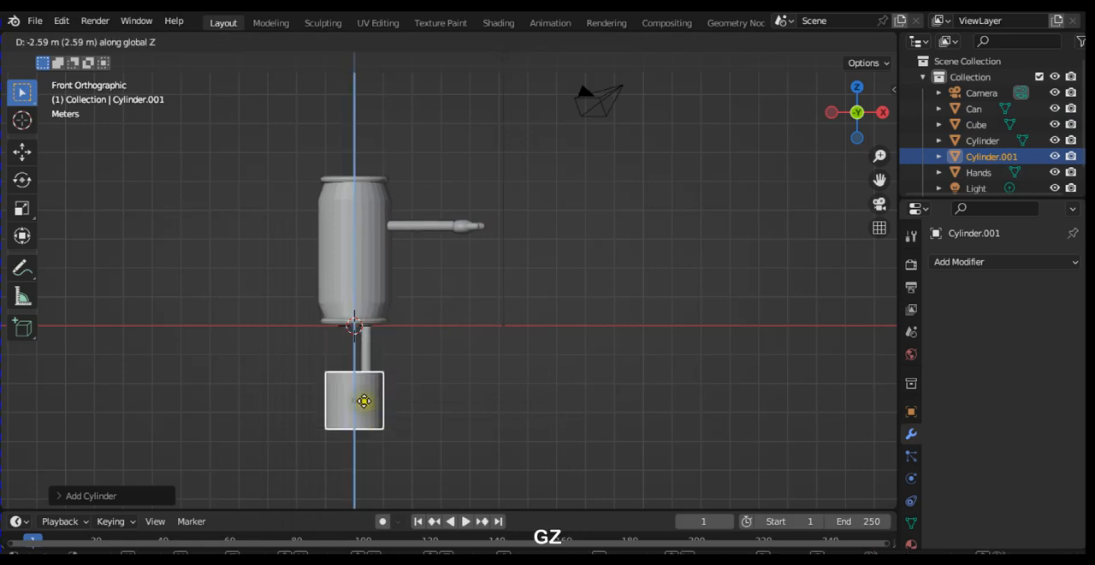
click(370, 417)
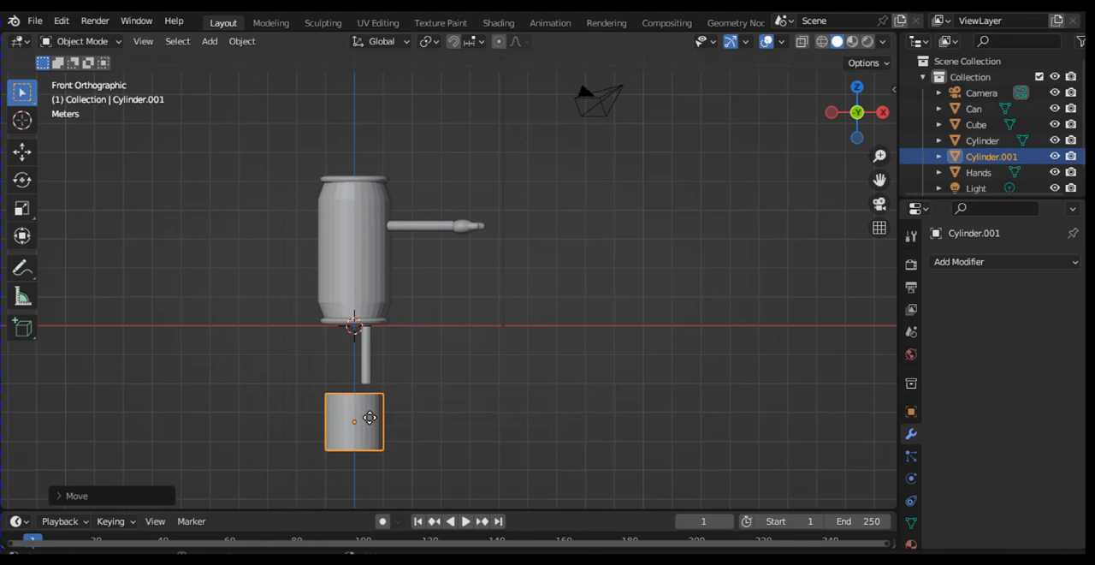
Step: Enter Edit Mode on the foot cylinder and shift its mesh about 0.4 m in X and 0.4 m upward, in line with the leg
key(Tab)
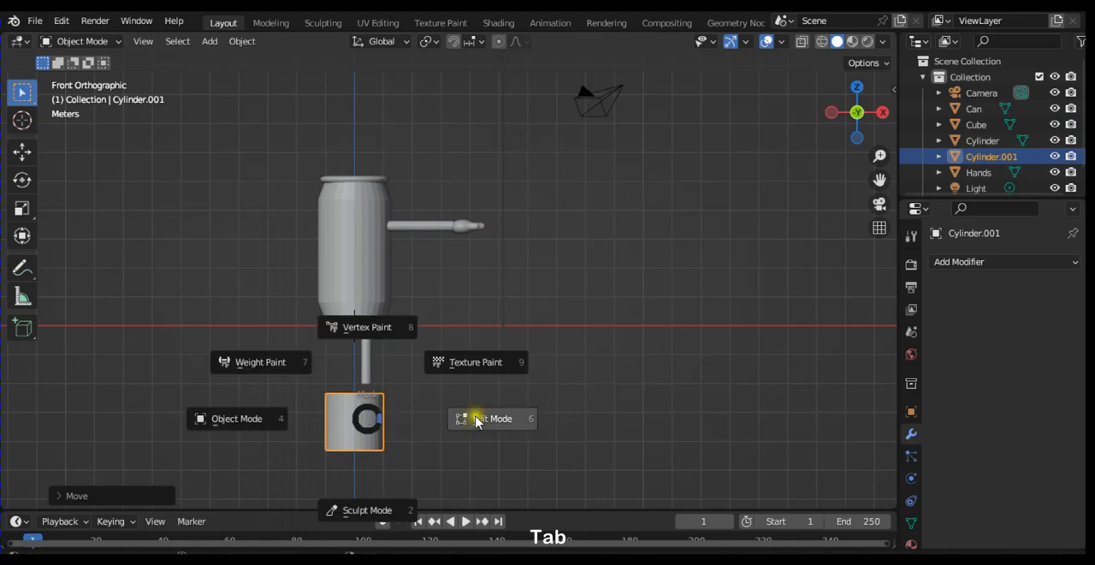
click(481, 419)
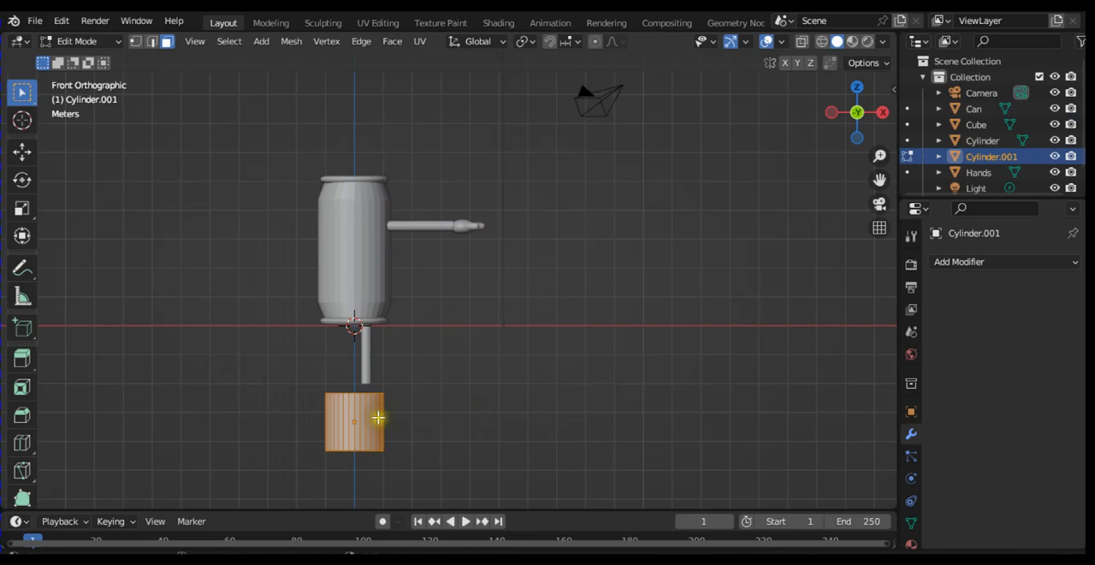
key(g)
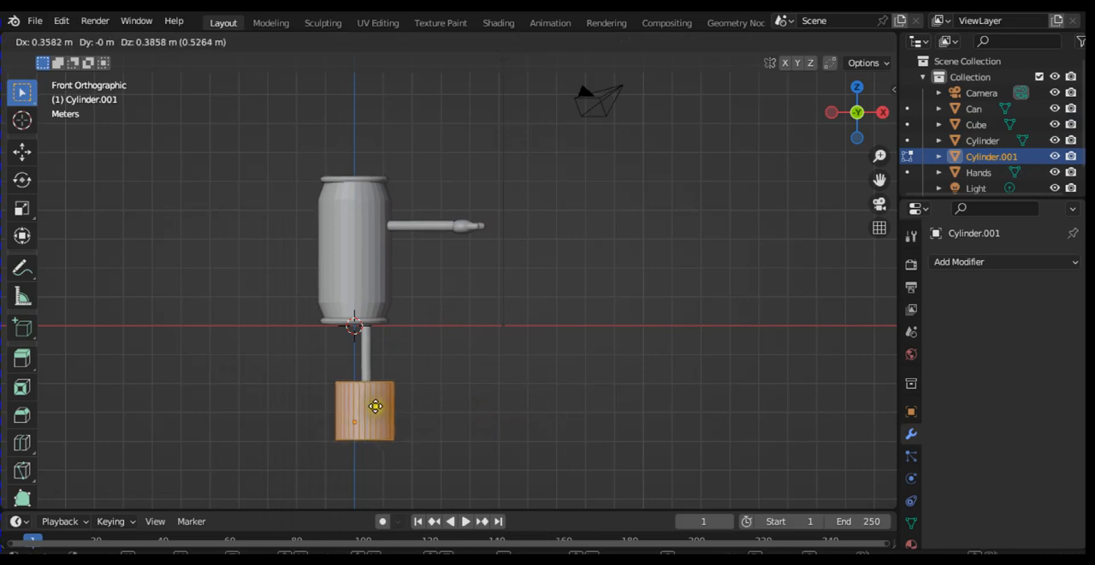
click(381, 396)
Step: Scale the foot cylinder's mesh down to roughly a third and raise it about 0.77 m onto the leg's lower end
key(s)
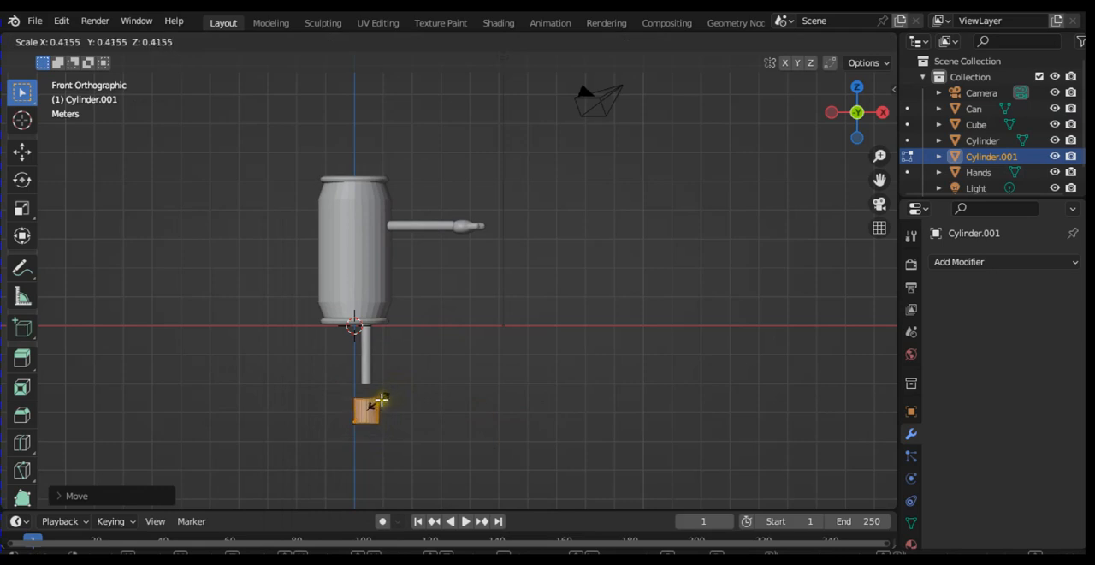
click(380, 403)
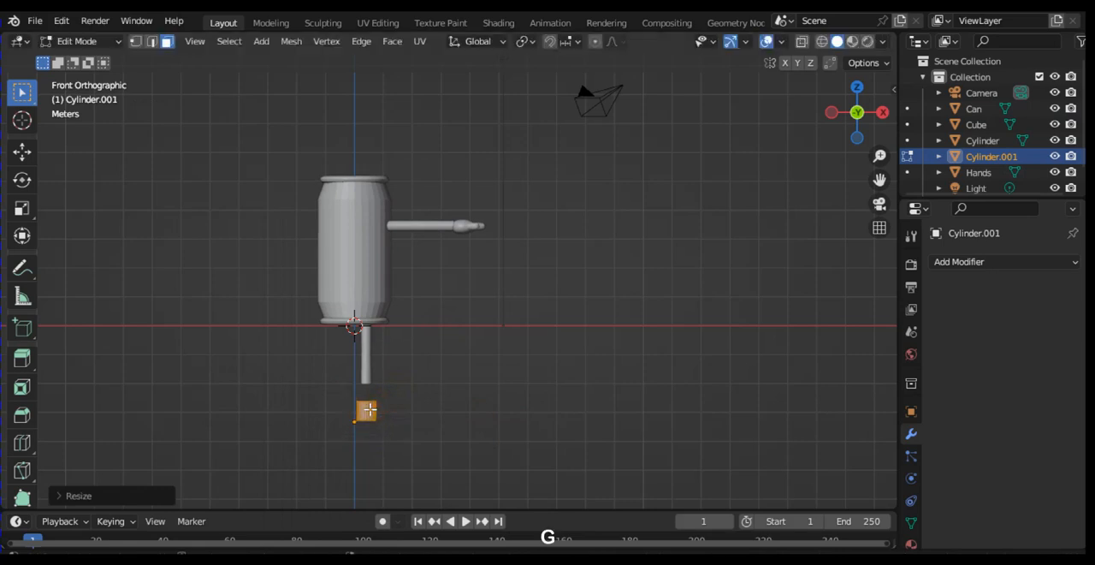
key(g)
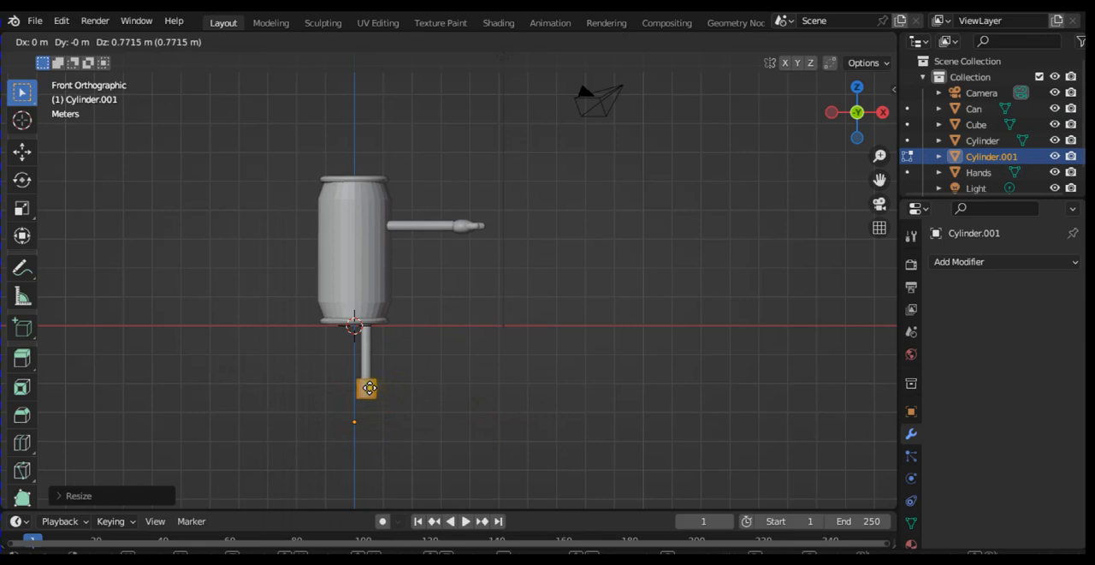
click(369, 388)
Step: Move the foot cylinder's mesh along Y in the right view until it is centred under the leg
key(KP_3)
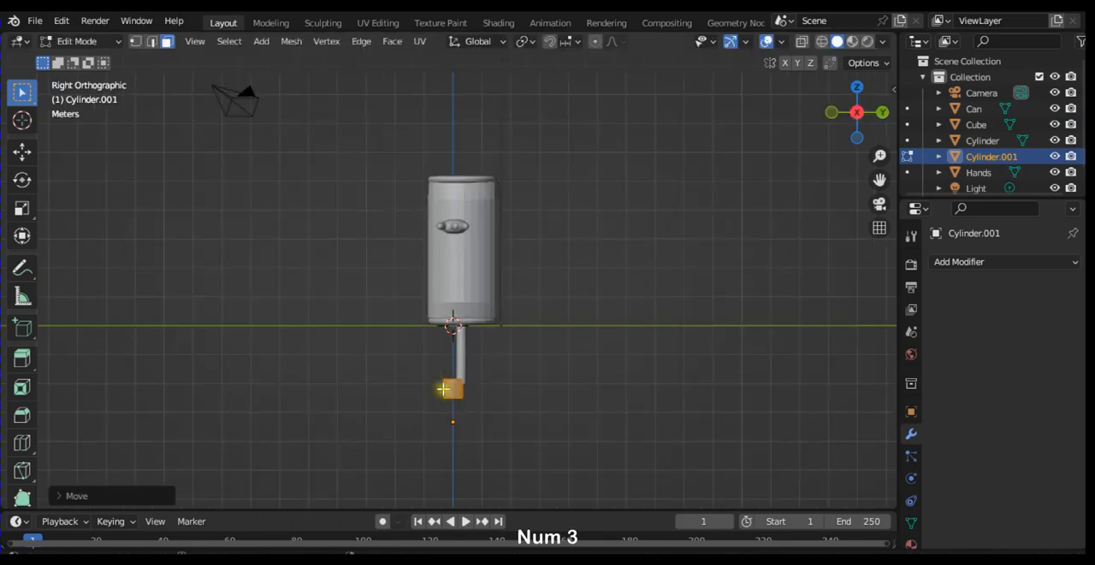
key(g)
key(y)
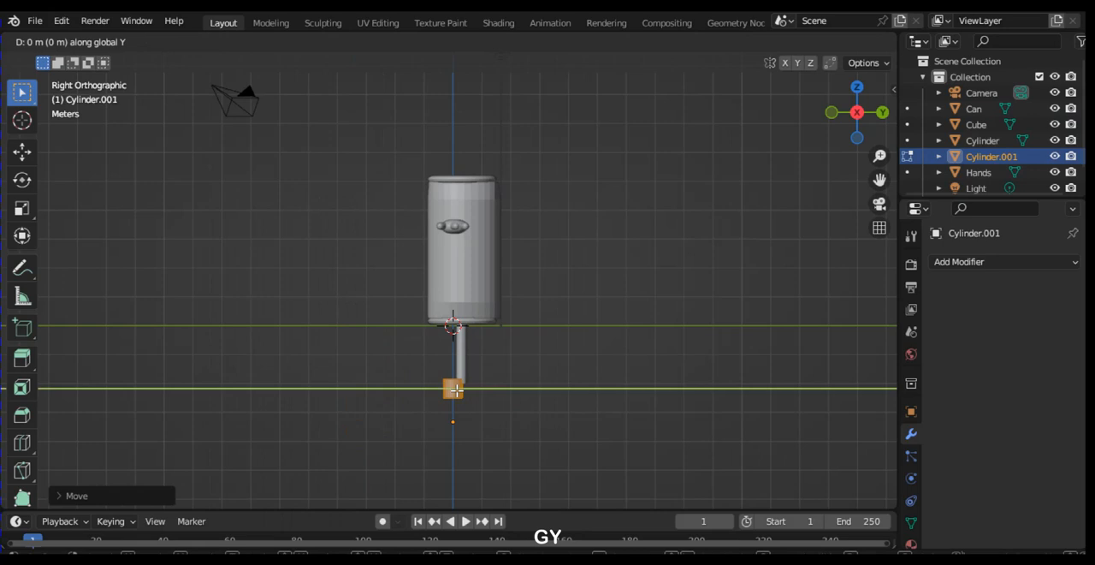
click(464, 390)
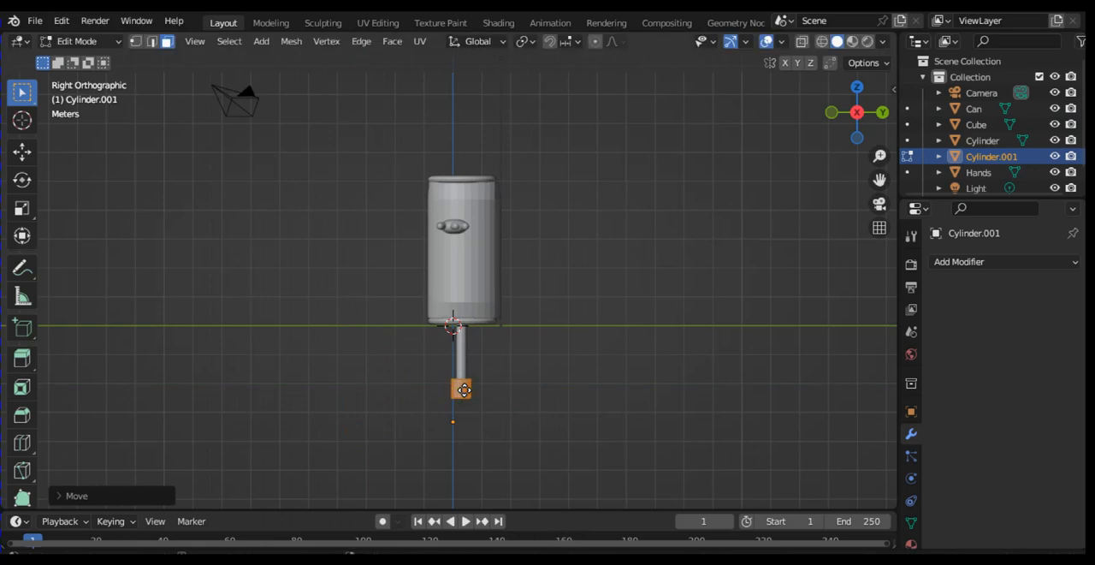
Step: Scale the foot cylinder's mesh to about 0.78 and raise it about 0.05 m along Z to meet the leg
key(ctrl+equal)
key(ctrl+equal)
key(ctrl+equal)
key(ctrl+equal)
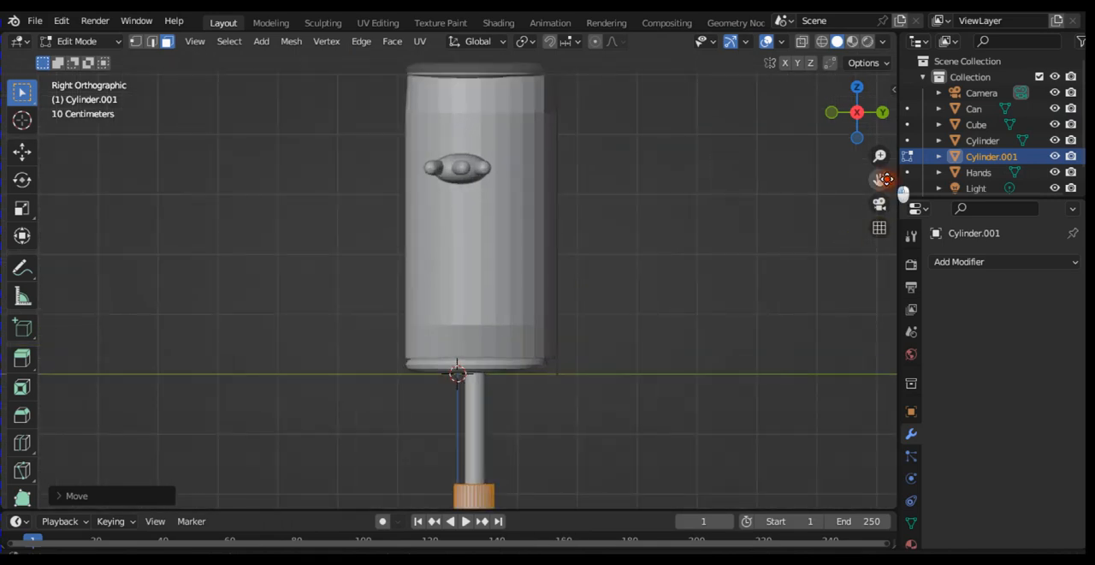
drag(879, 179, 882, 79)
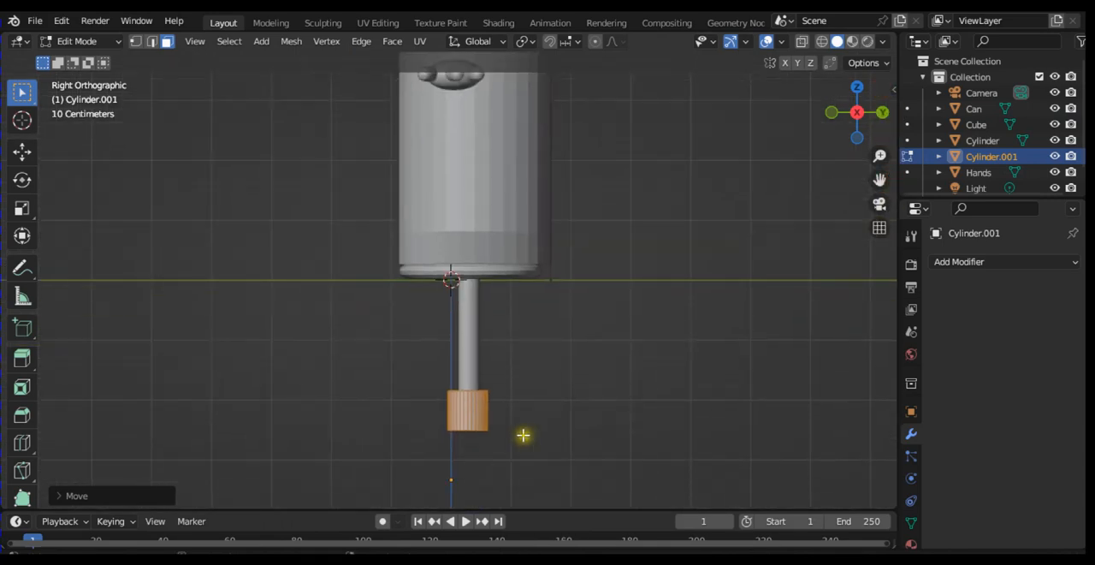
key(s)
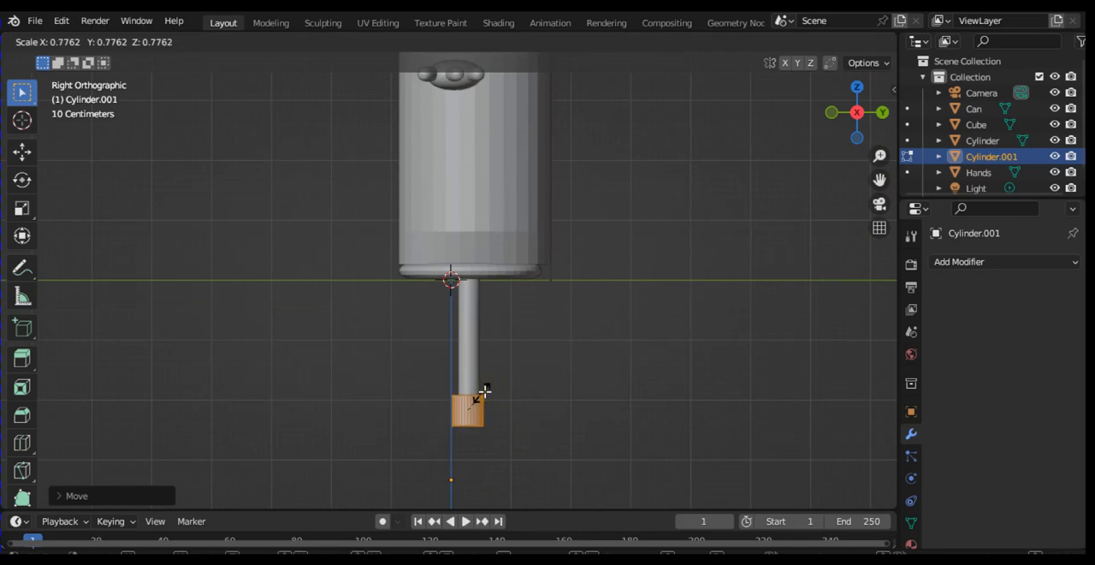
click(485, 391)
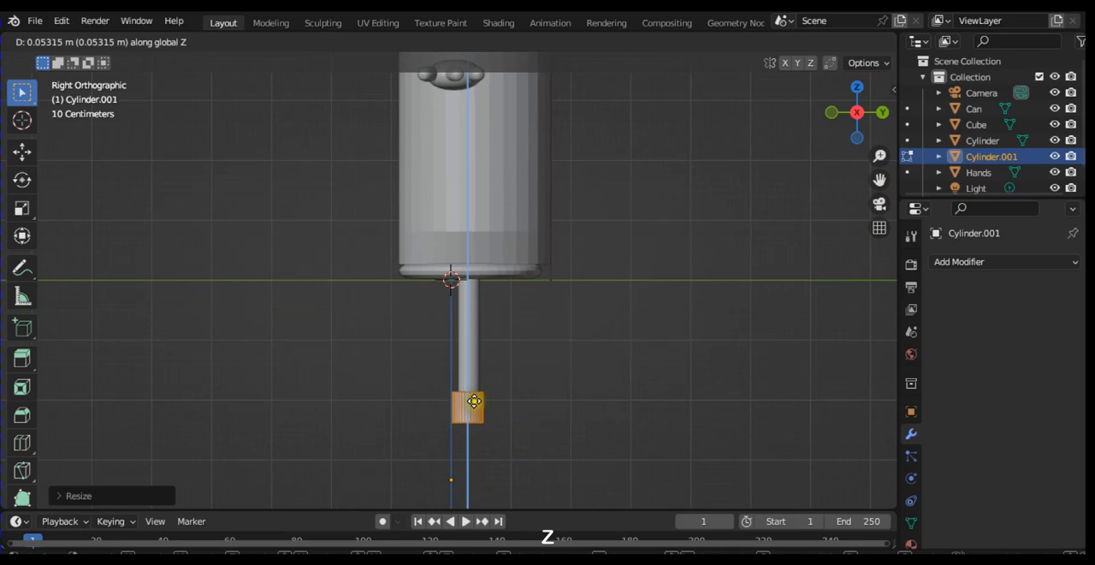
click(474, 401)
Step: Try a horizontal loop cut slid slightly below the middle of the foot cylinder in the front view, and undo it
key(KP_1)
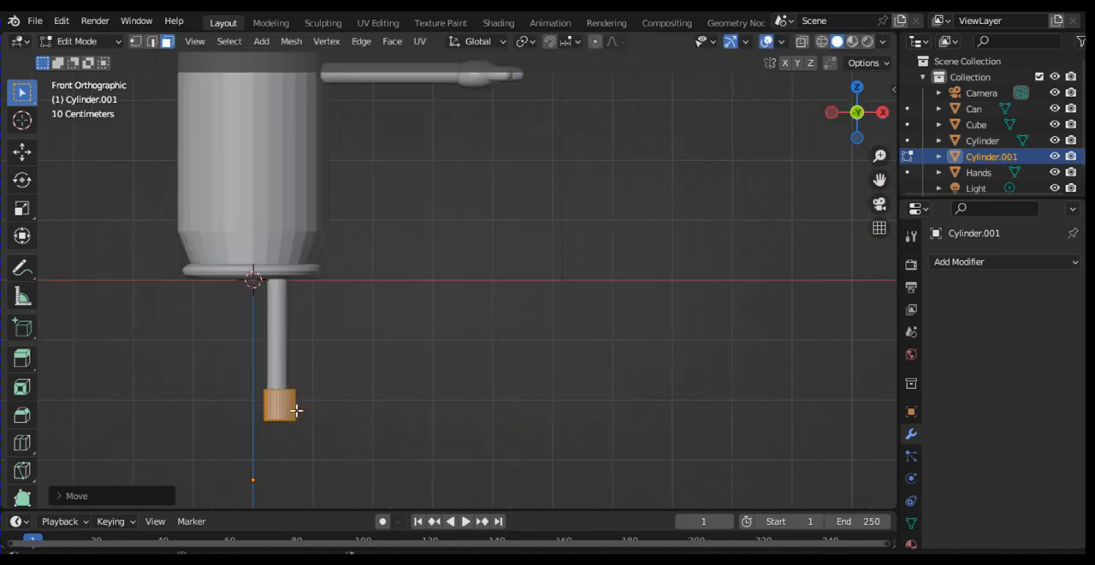
key(ctrl+r)
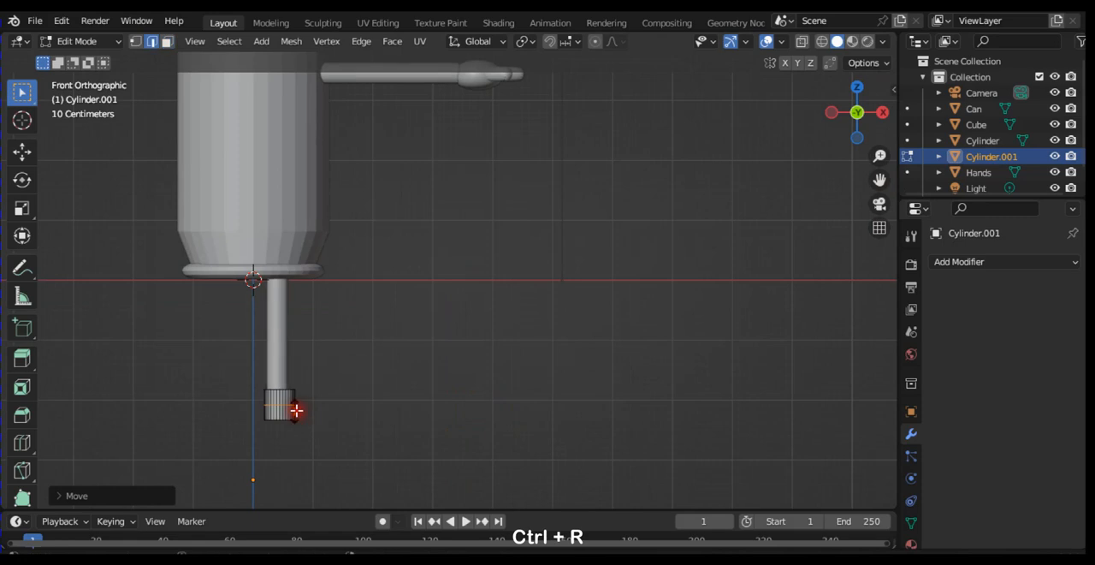
click(296, 412)
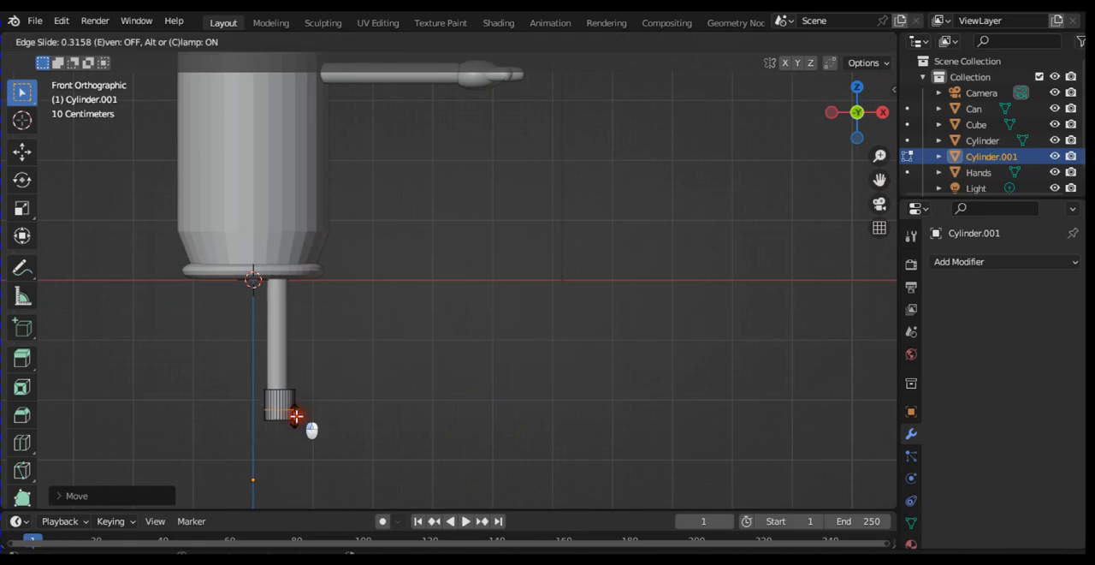
click(301, 412)
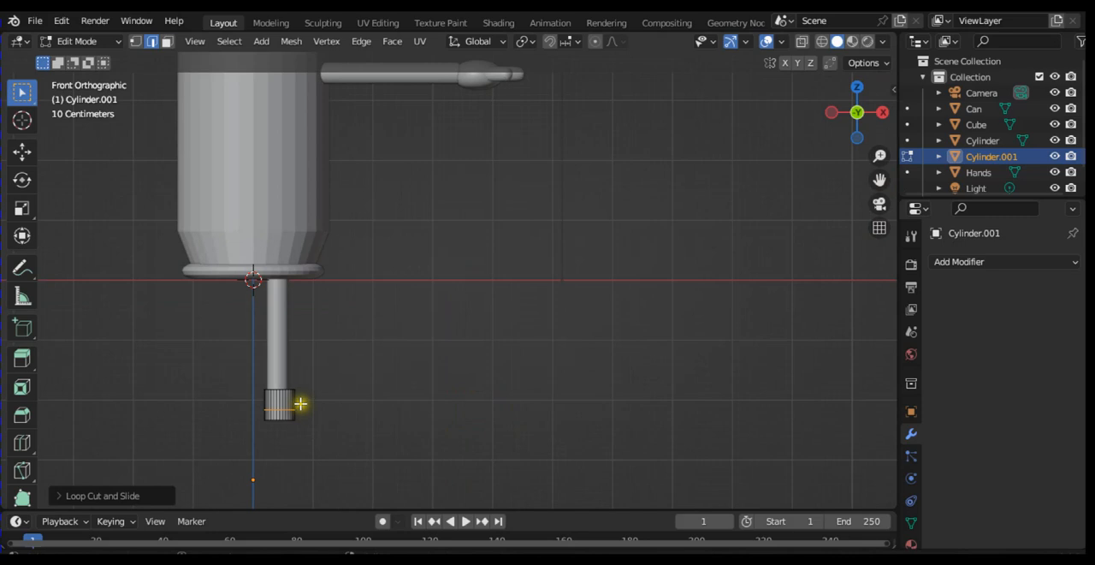
key(ctrl+z)
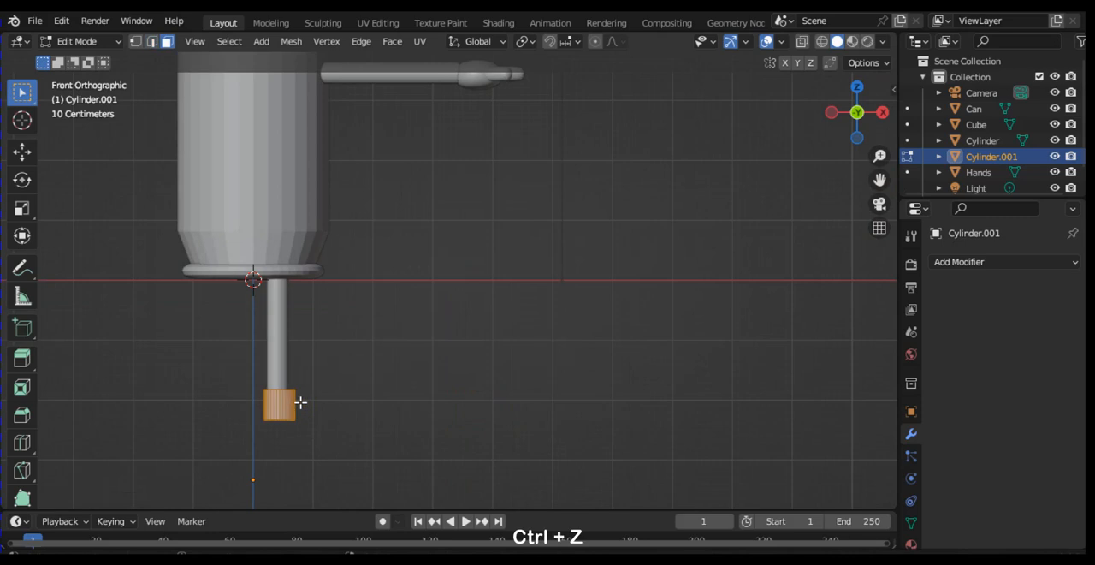
Step: Add a horizontal loop cut exactly midway up the foot cylinder, with an edge slide of 0
key(ctrl+r)
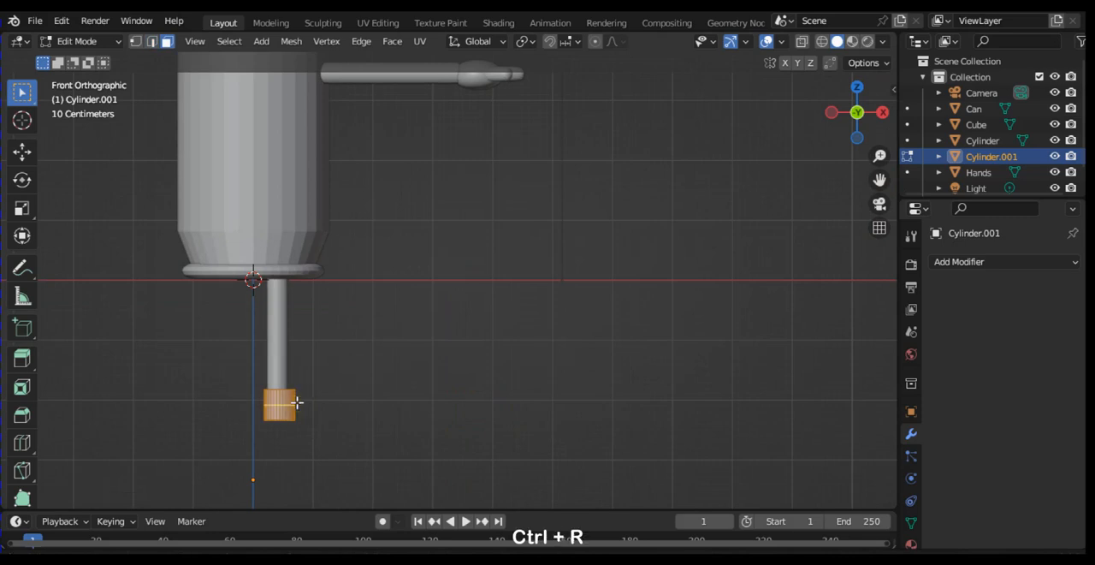
click(296, 402)
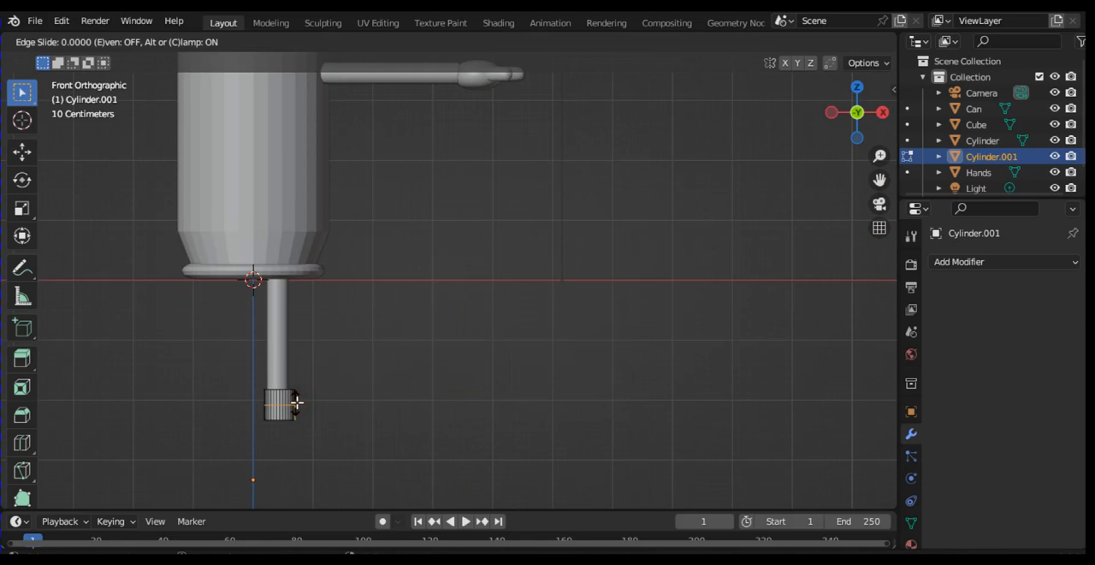
key(ctrl+equal)
click(296, 402)
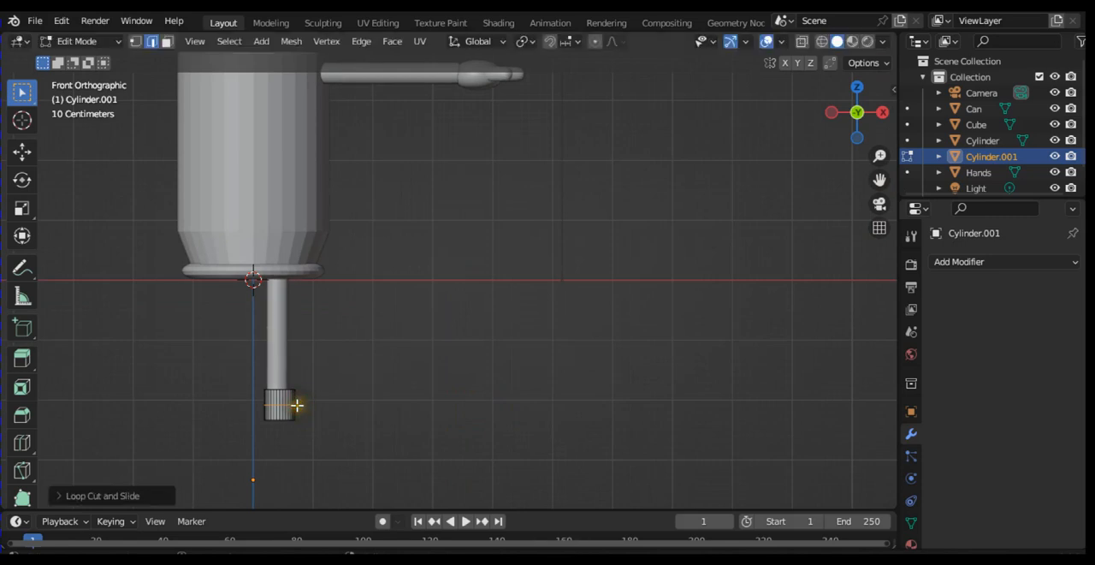
Step: Switch to face selection and select the front-facing faces of the foot cylinder's lower half
scroll(297, 405, up, 2)
scroll(297, 405, up, 2)
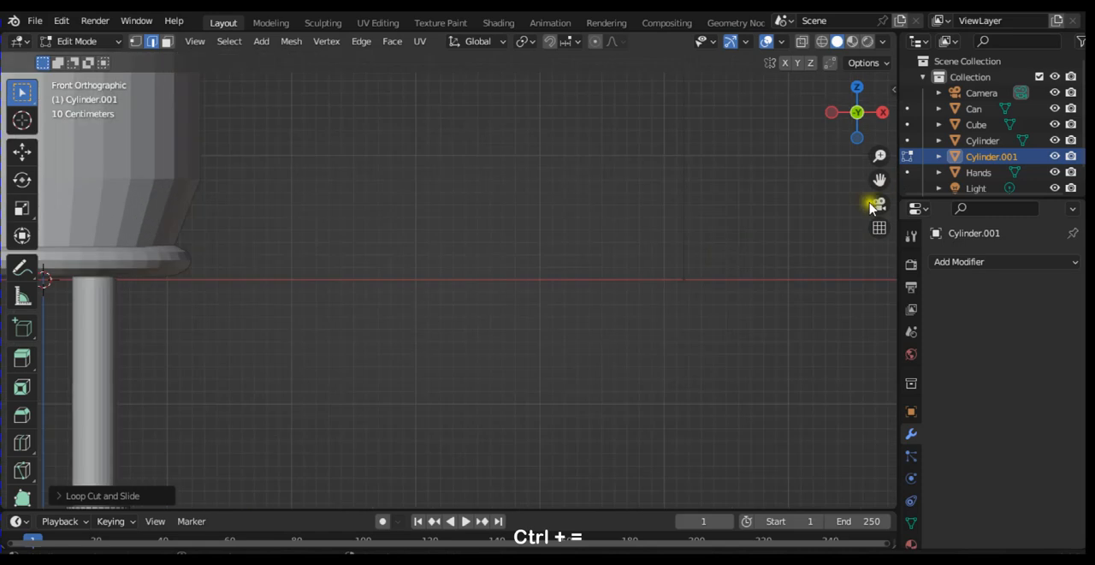
drag(888, 175, 142, 473)
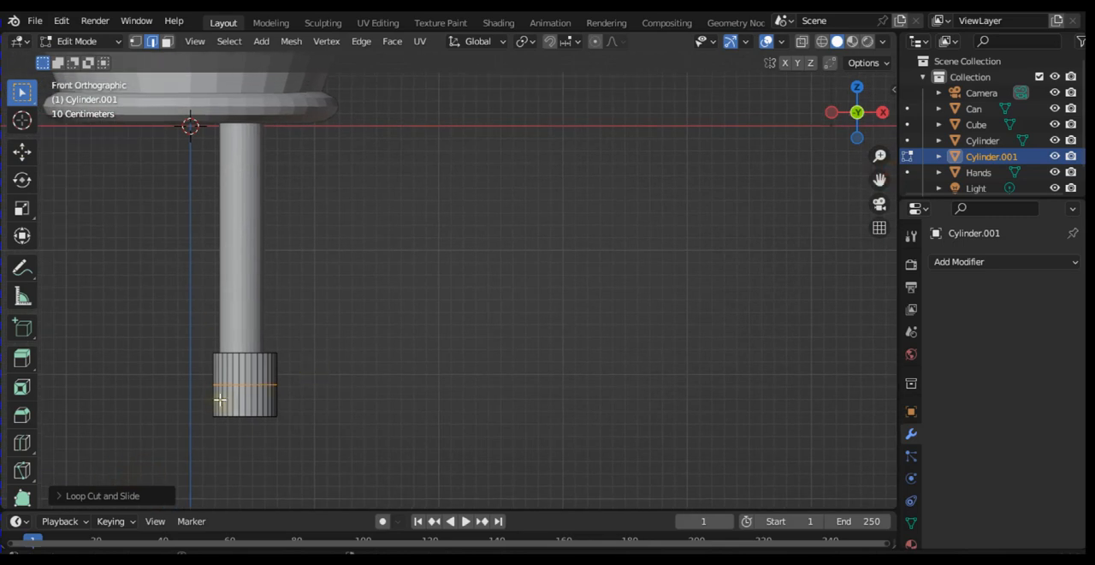
shift+click(169, 40)
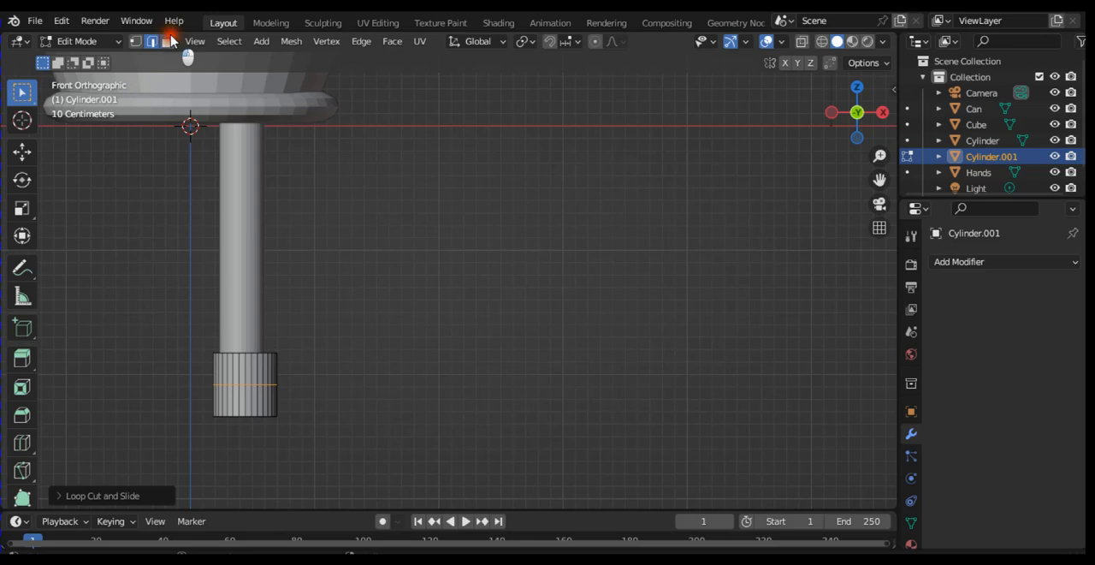
click(198, 94)
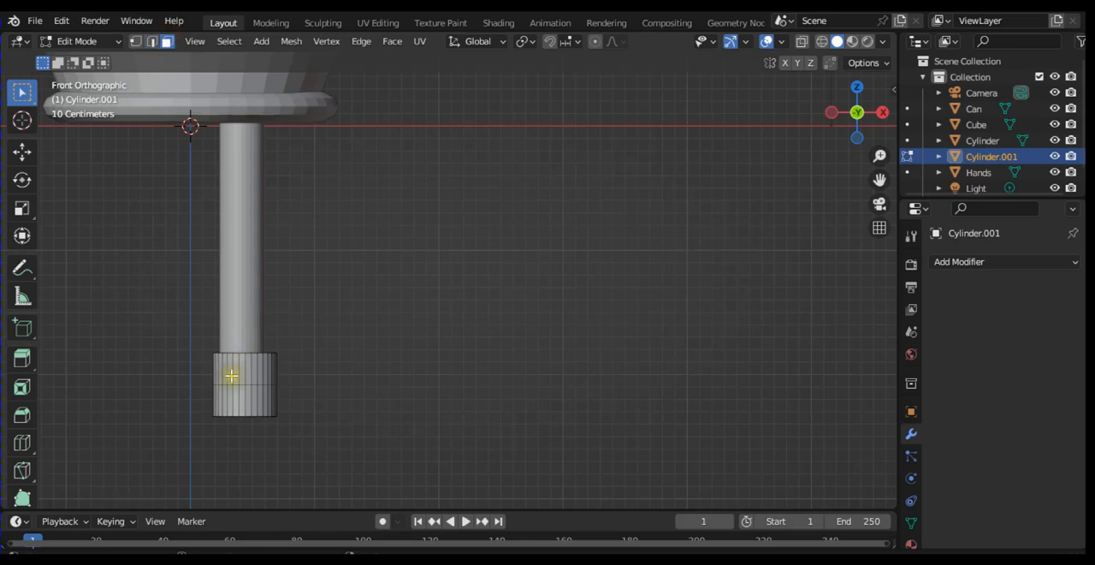
drag(221, 395, 275, 398)
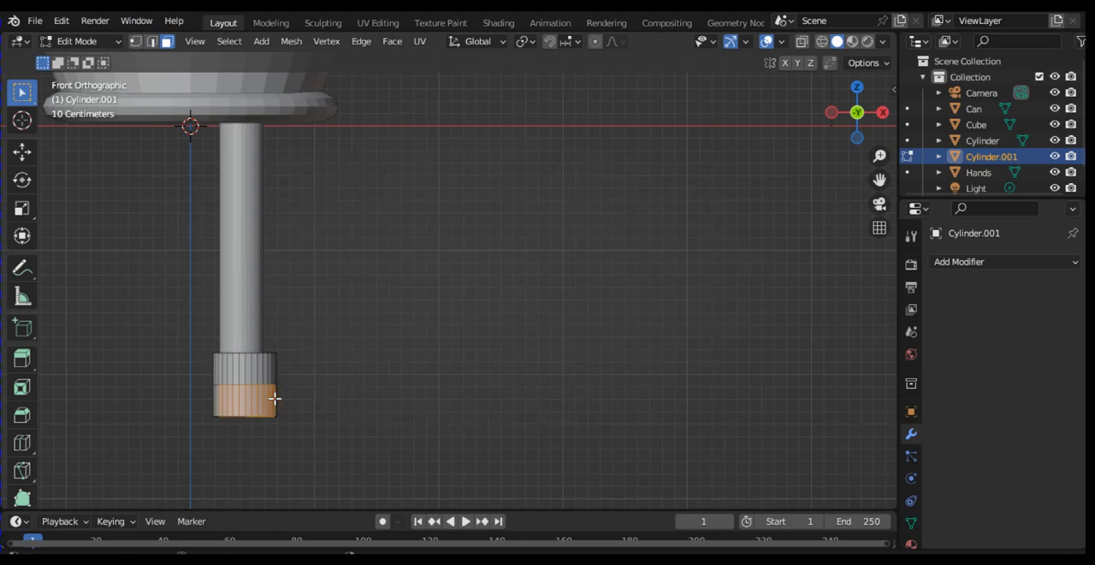
shift+click(275, 399)
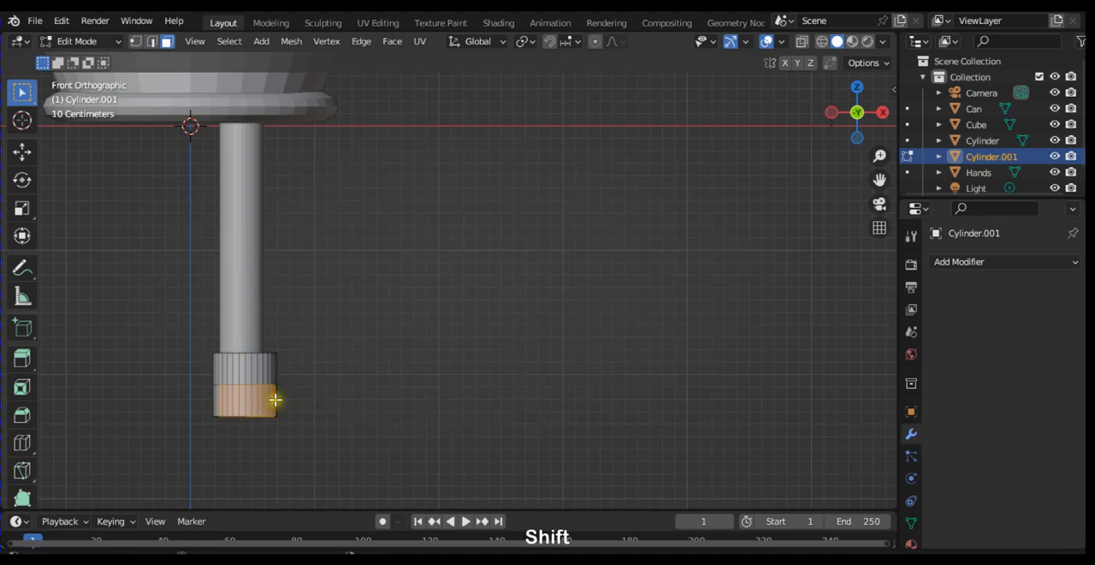
shift+click(275, 401)
Step: Try moving the selected lower front faces of the foot freely forward in the right side view, and undo the move
key(KP_3)
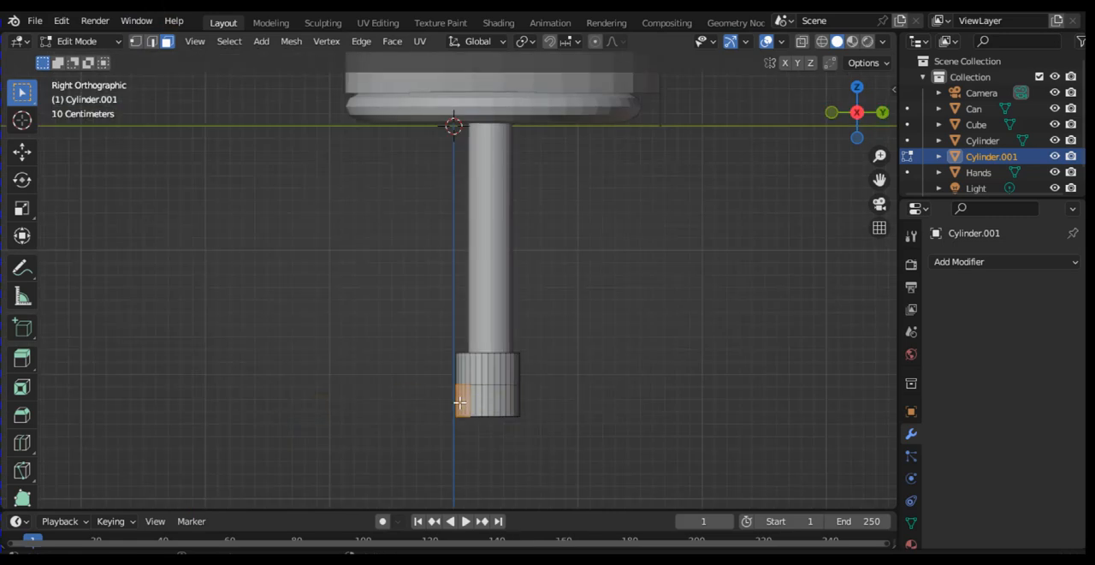
key(g)
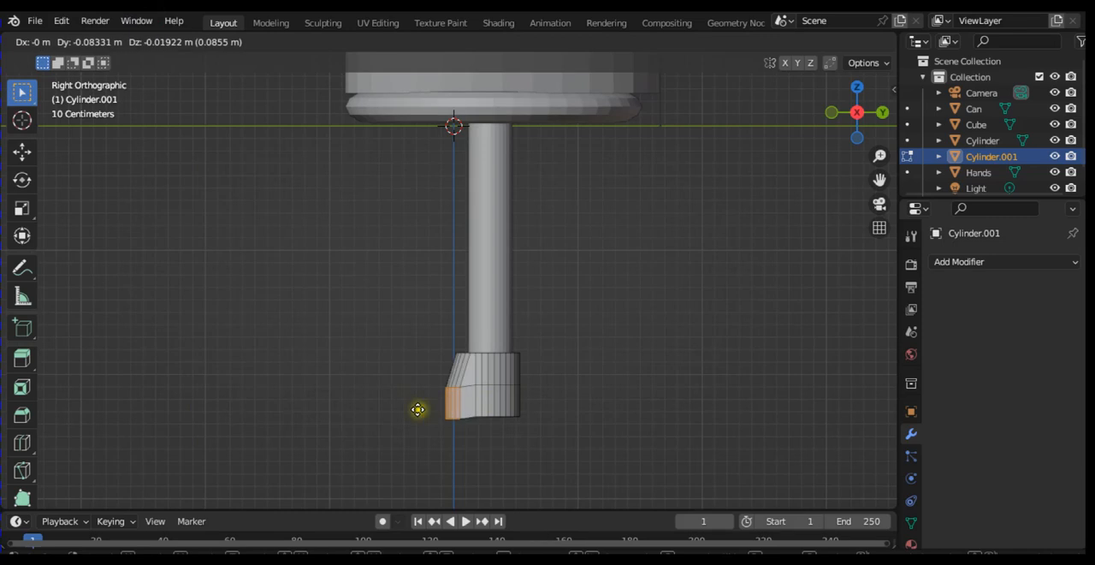
click(389, 405)
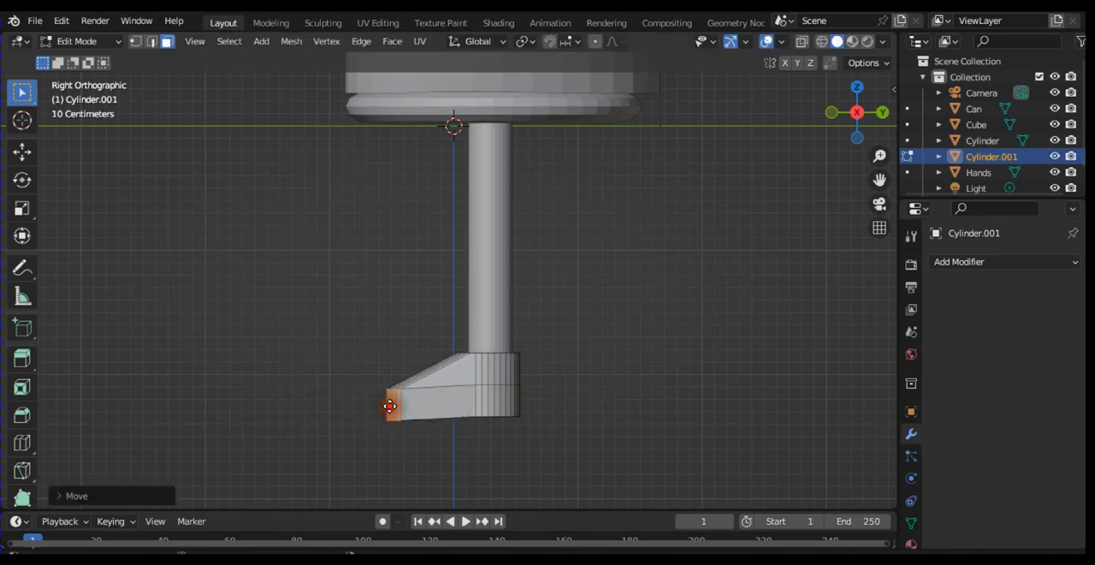
key(ctrl+z)
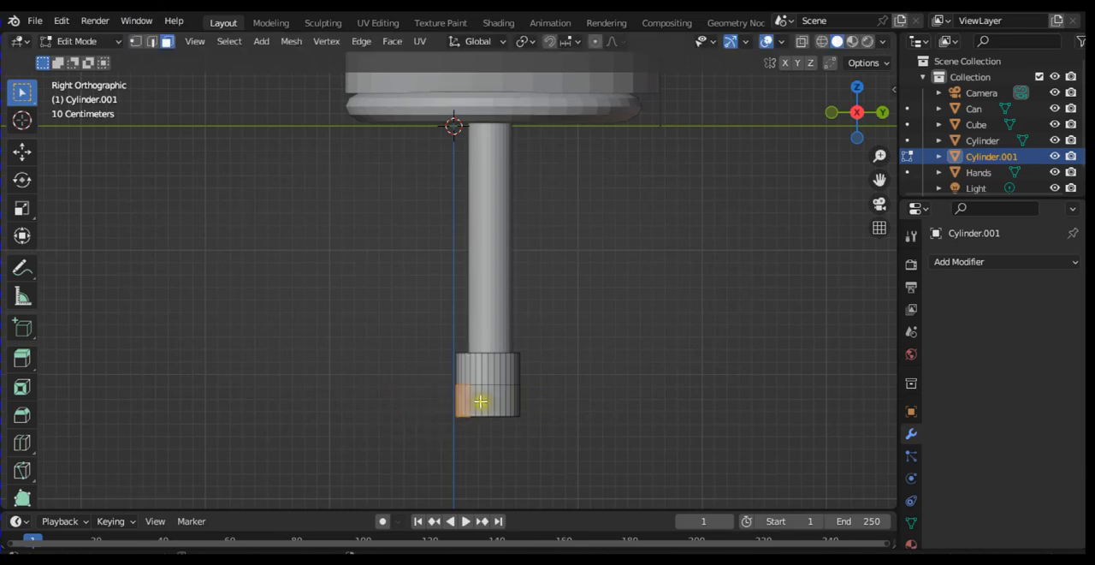
Step: Move the selected lower front faces of the foot about -0.5 m along the Y axis to form the toe
key(g)
key(y)
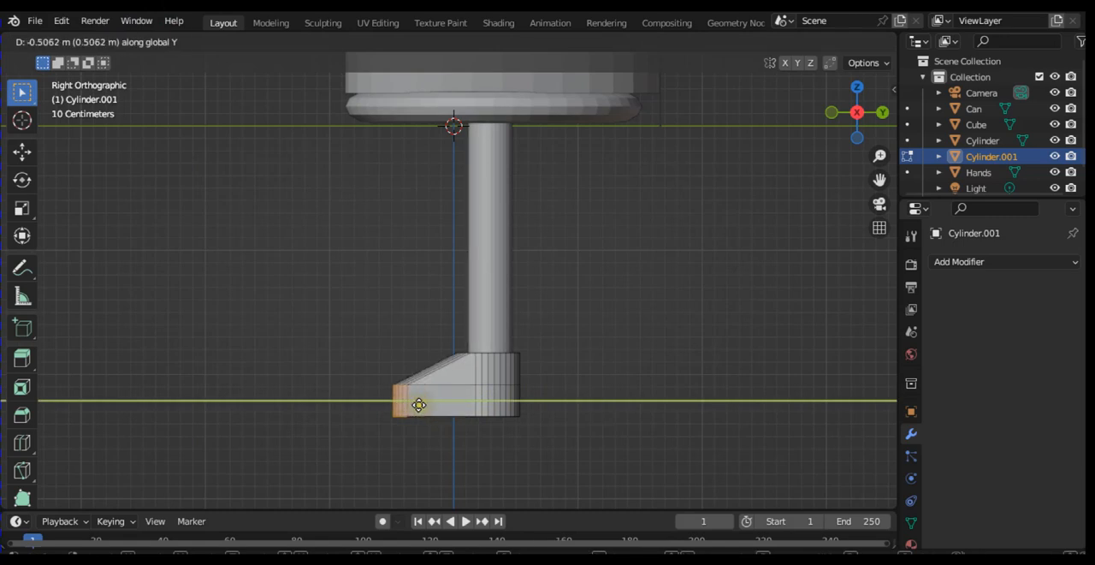
click(417, 405)
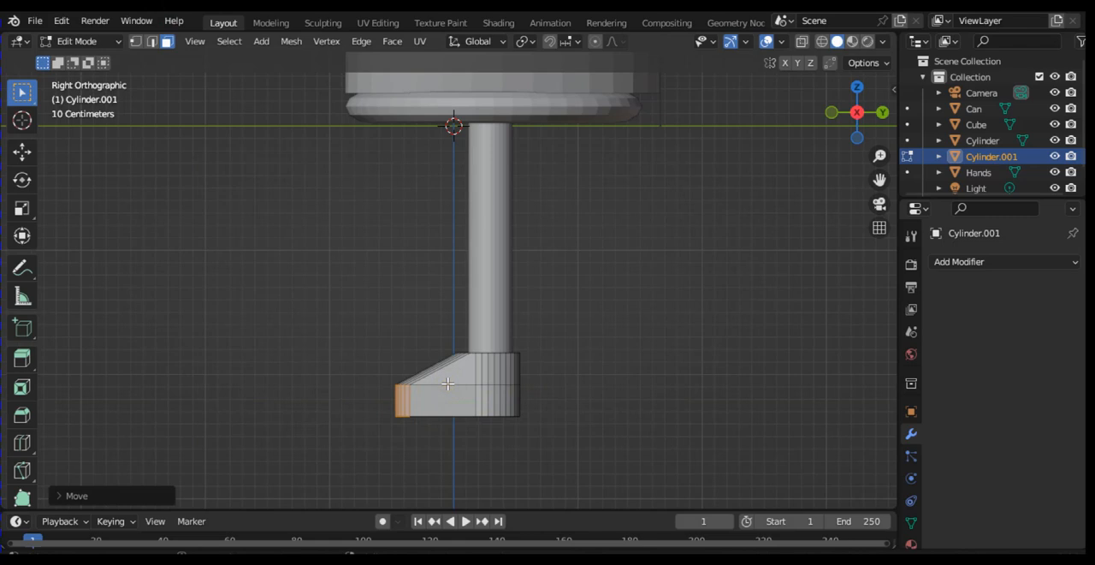
Step: Add a horizontal loop cut around the foot's sloped upper half, with an edge slide of about 0.16
key(ctrl+r)
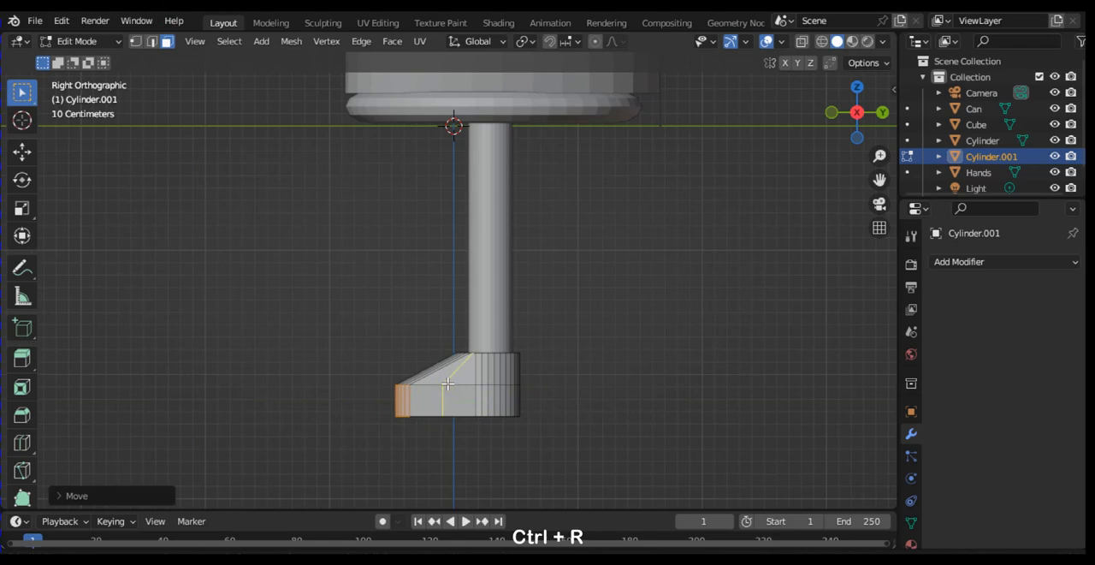
click(442, 384)
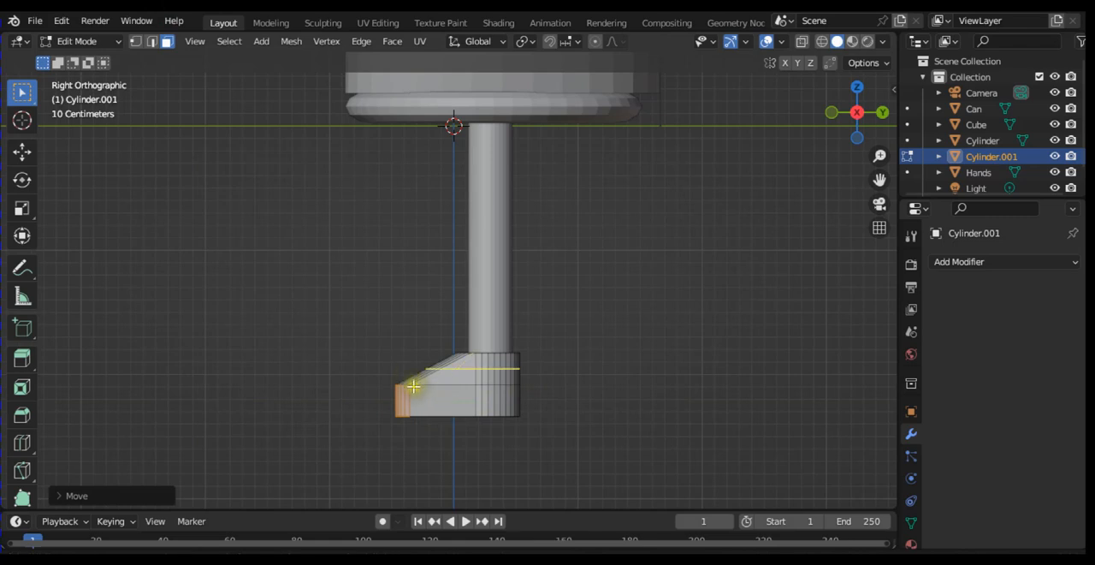
click(421, 376)
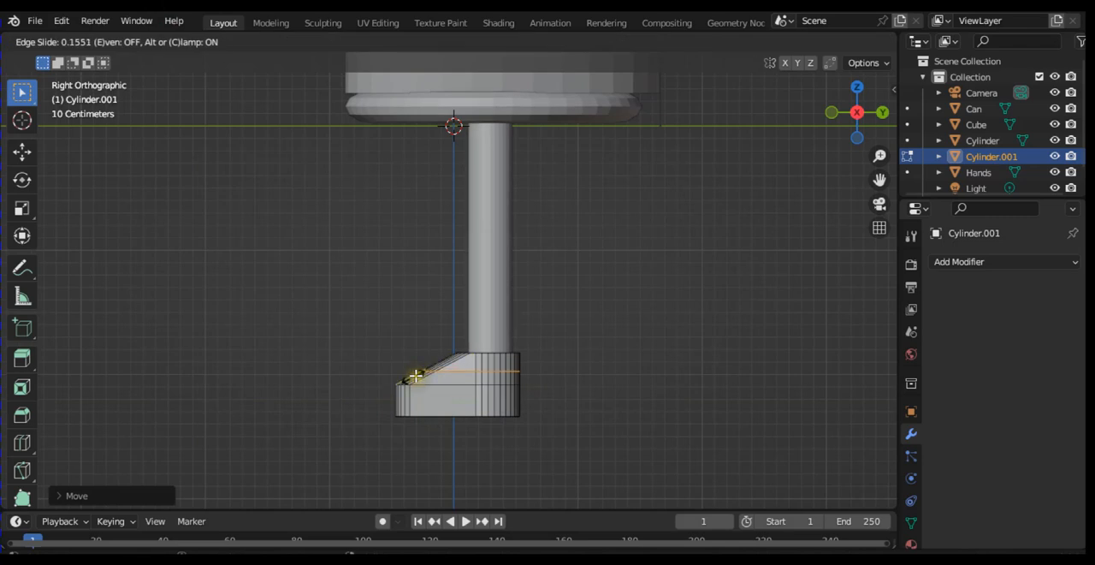
click(415, 375)
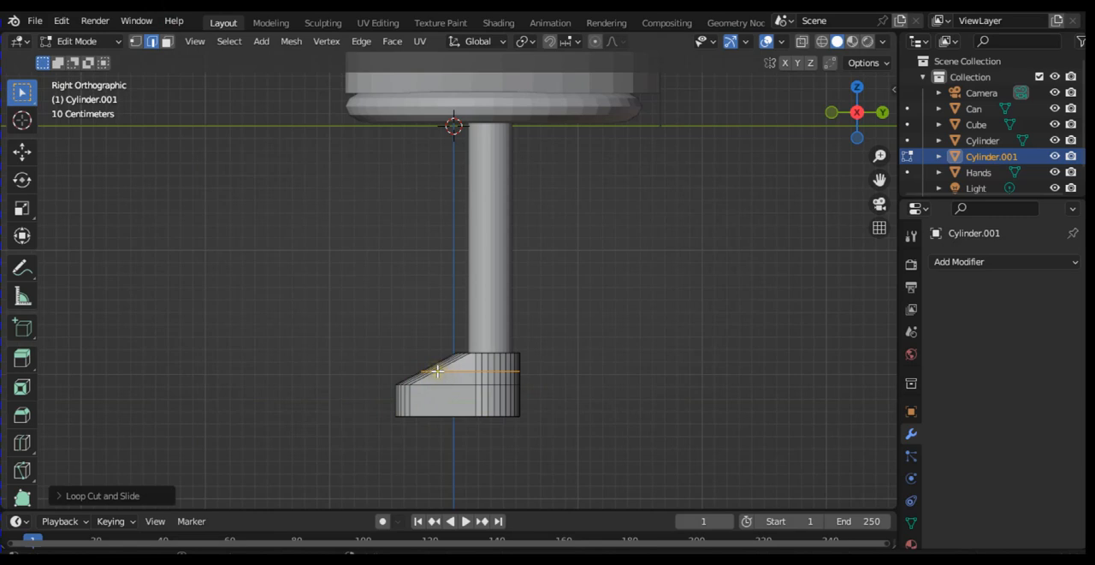
Step: Select the row of new loop edges across the foot's front slope, using edge selection mode
key(KP_4)
key(KP_4)
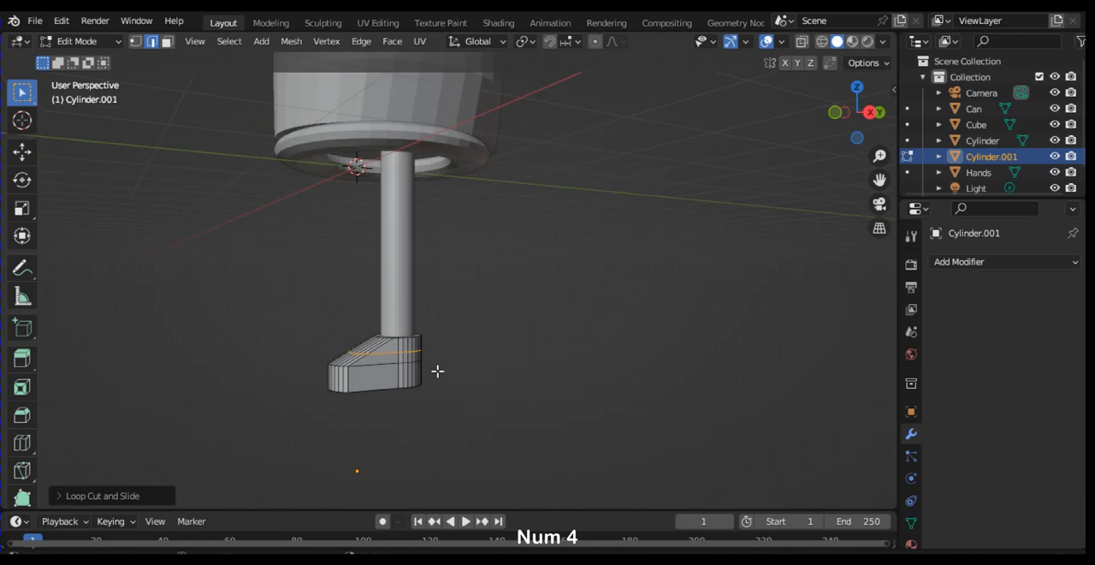
key(KP_6)
key(KP_6)
key(KP_4)
key(KP_4)
key(KP_4)
key(KP_4)
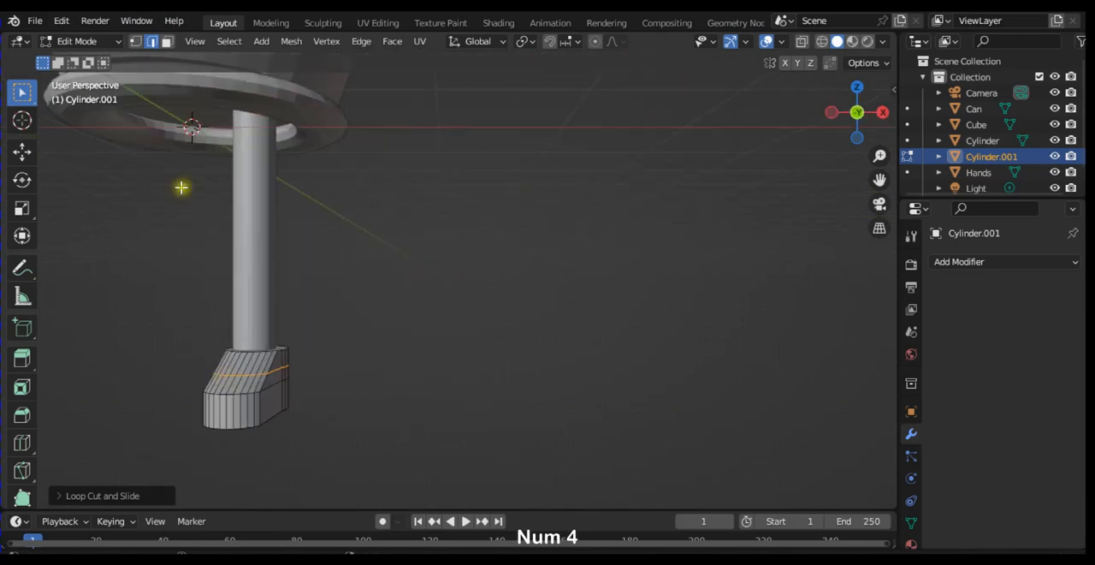
click(166, 41)
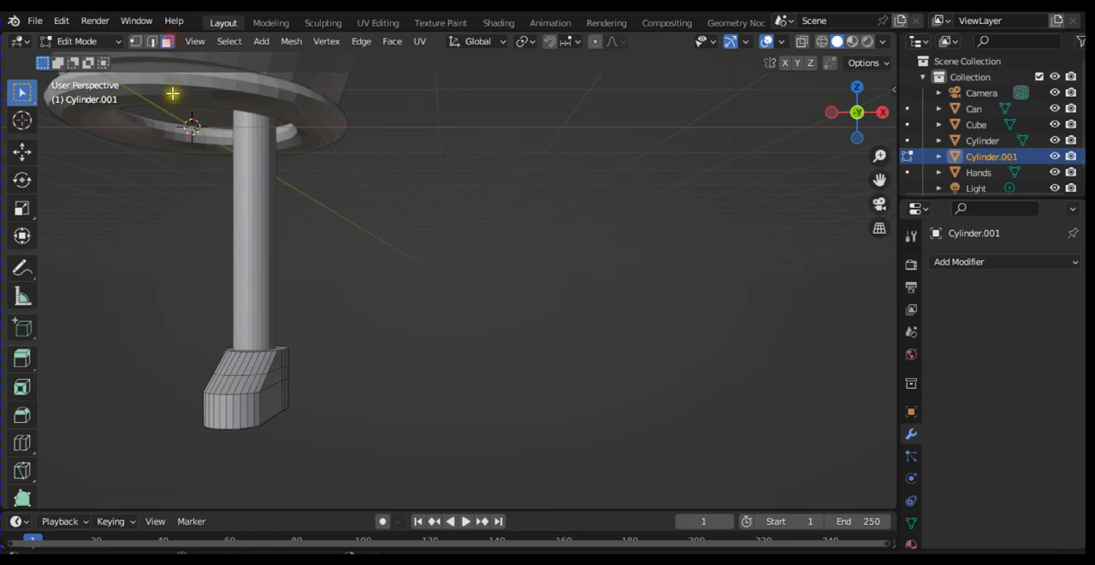
click(152, 41)
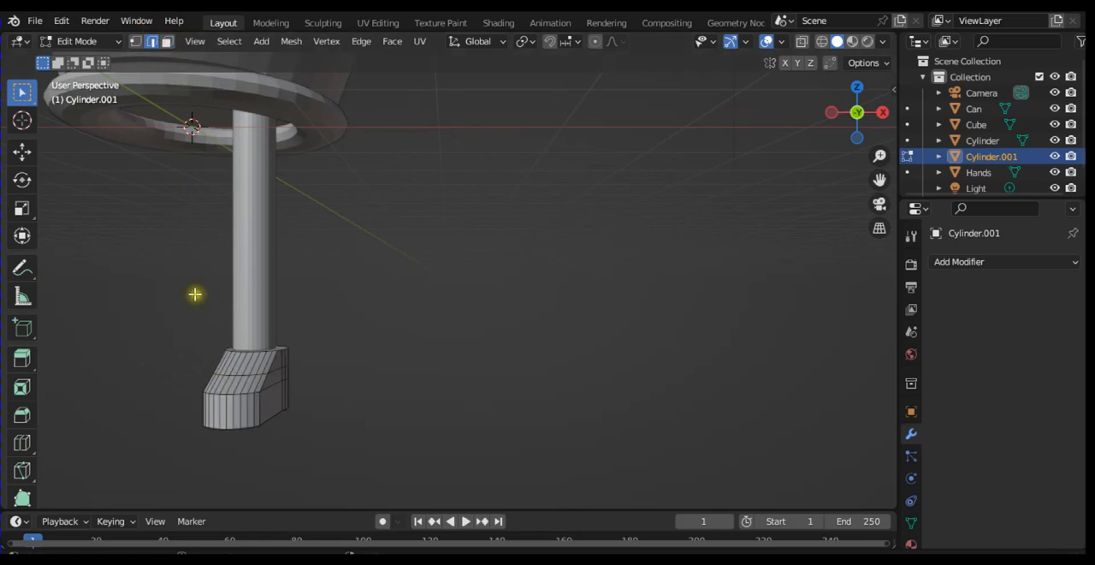
click(216, 372)
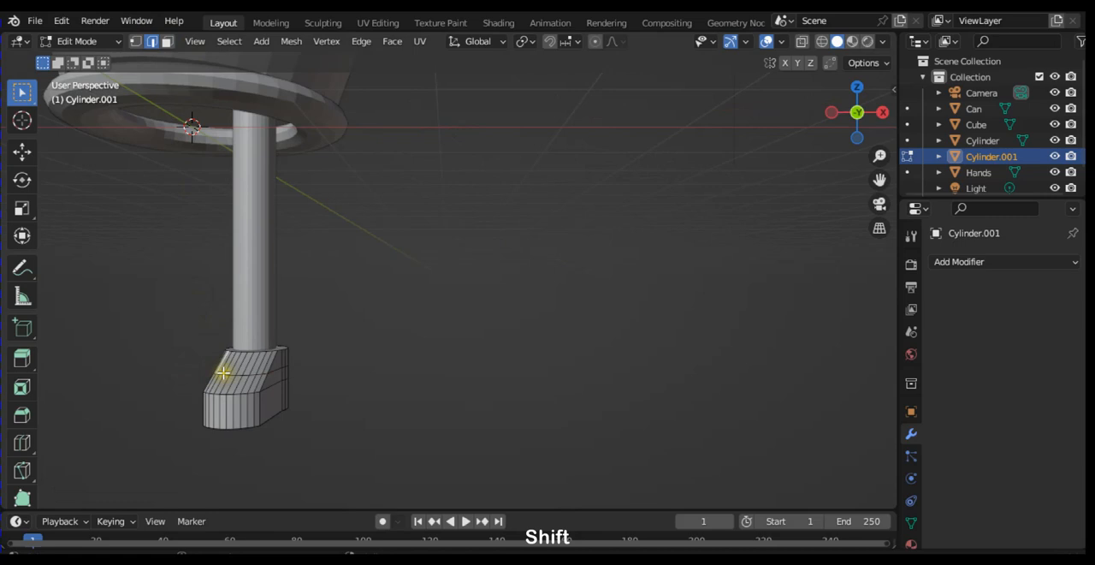
key(ctrl+equal)
key(ctrl+equal)
key(ctrl+equal)
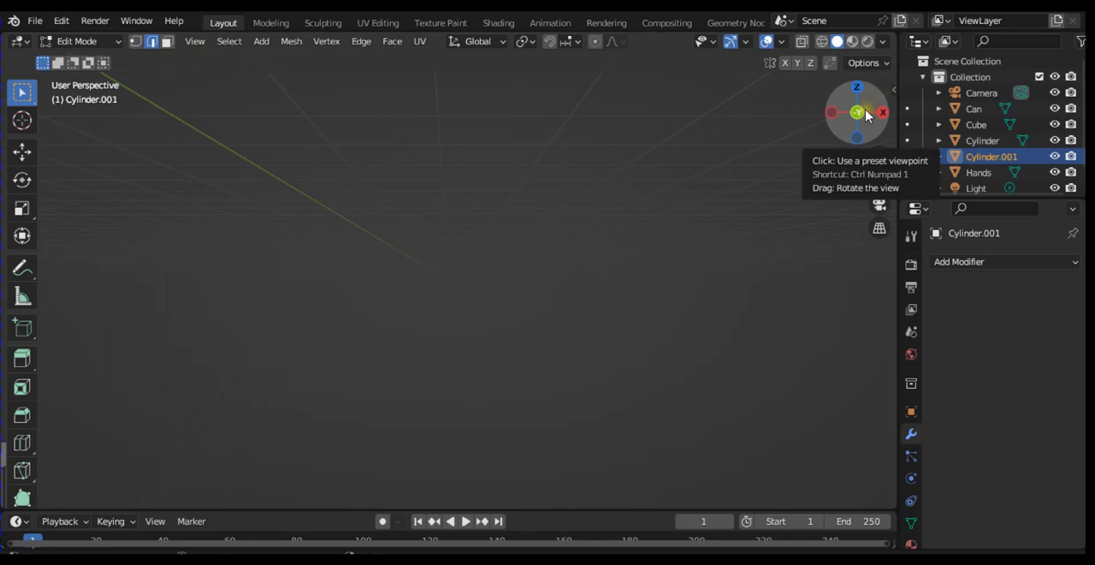
drag(880, 180, 590, 240)
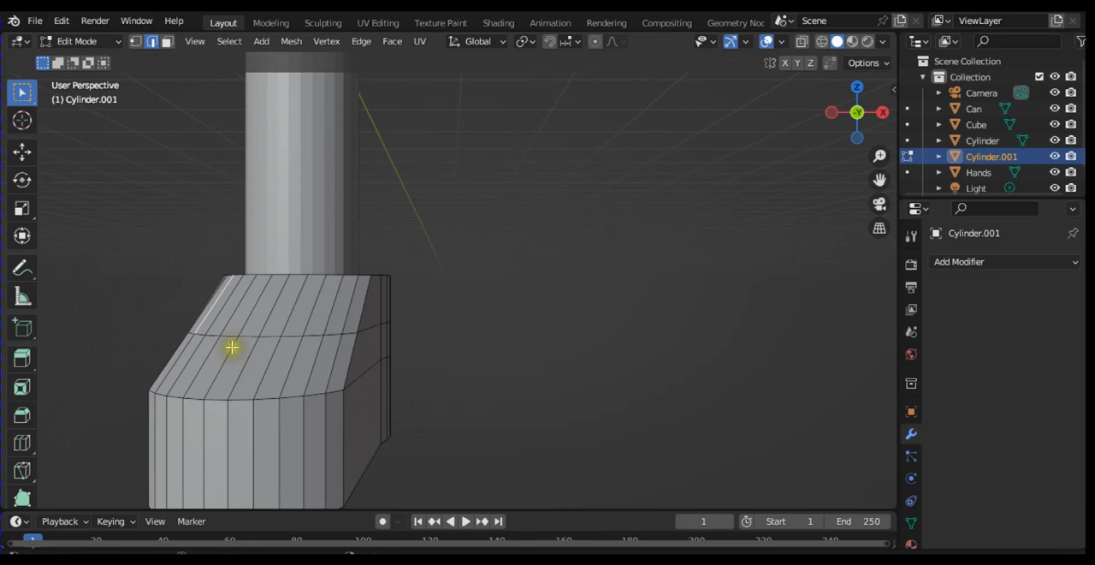
click(200, 332)
shift+click(215, 335)
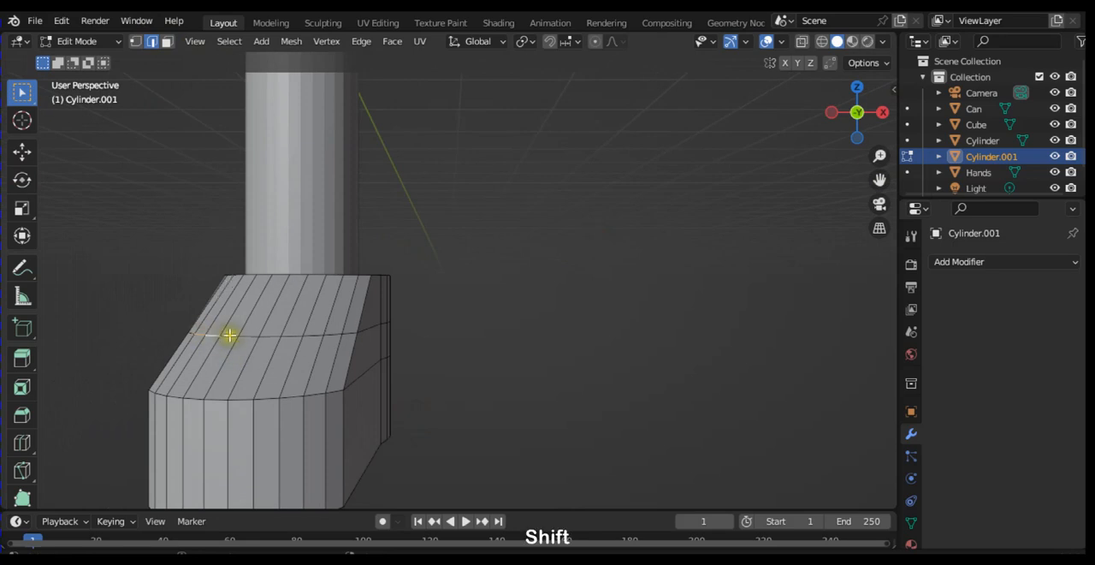
shift+click(237, 334)
shift+click(272, 337)
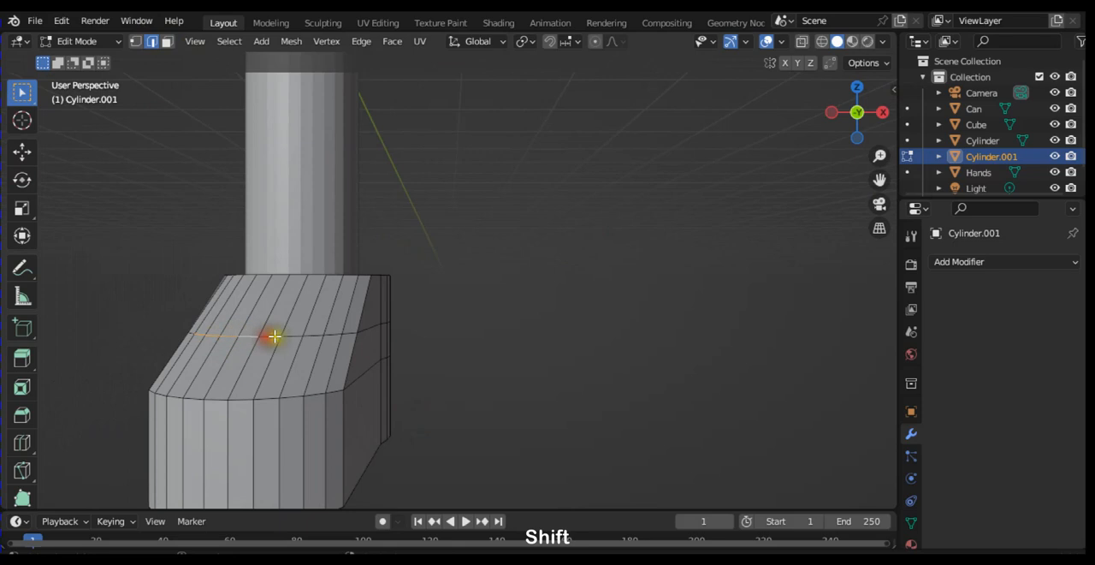
shift+click(282, 336)
shift+click(298, 335)
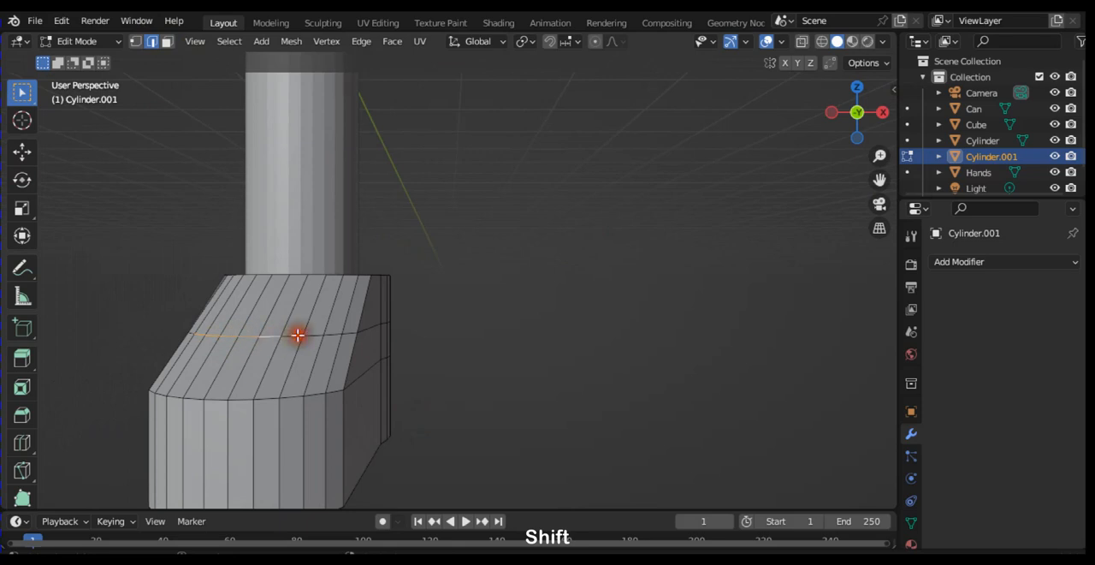
shift+click(319, 334)
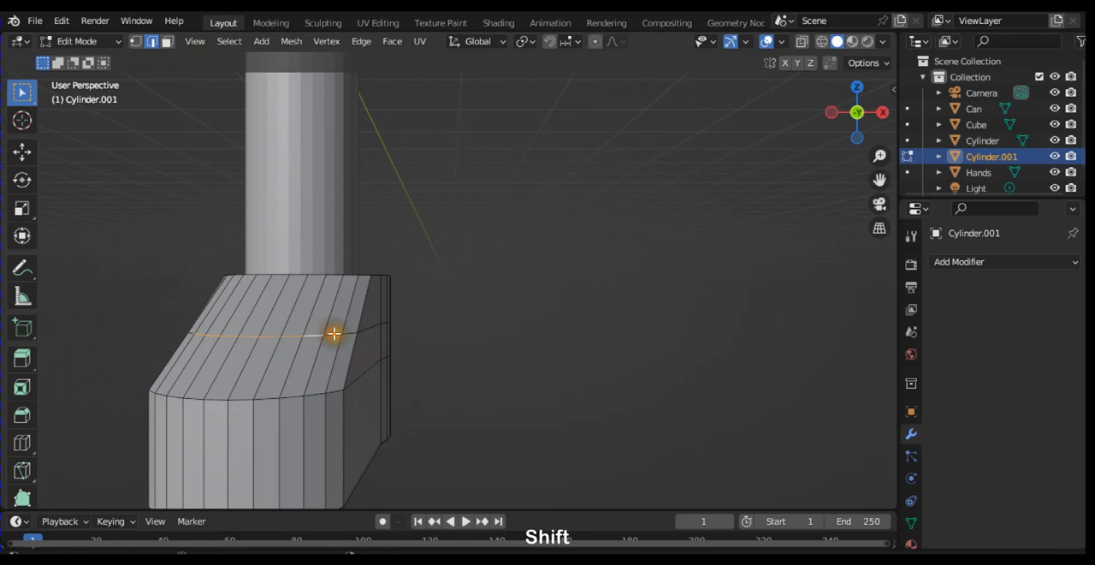
shift+click(336, 334)
shift+click(353, 331)
shift+click(364, 333)
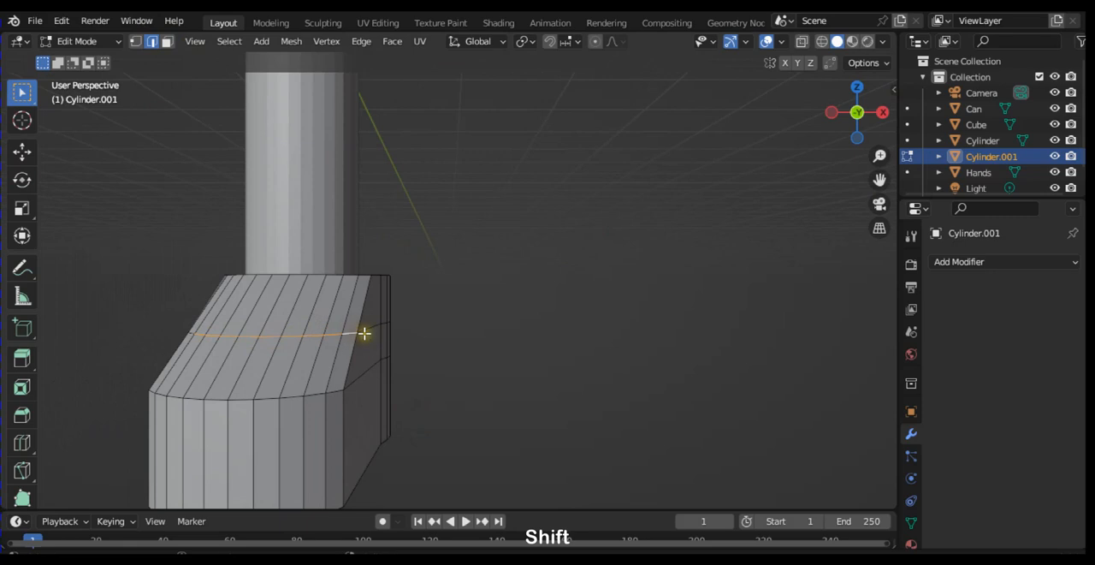
Step: Move the selected slope edges about 0.15 m back toward the leg in the right side view to form an instep
key(KP_3)
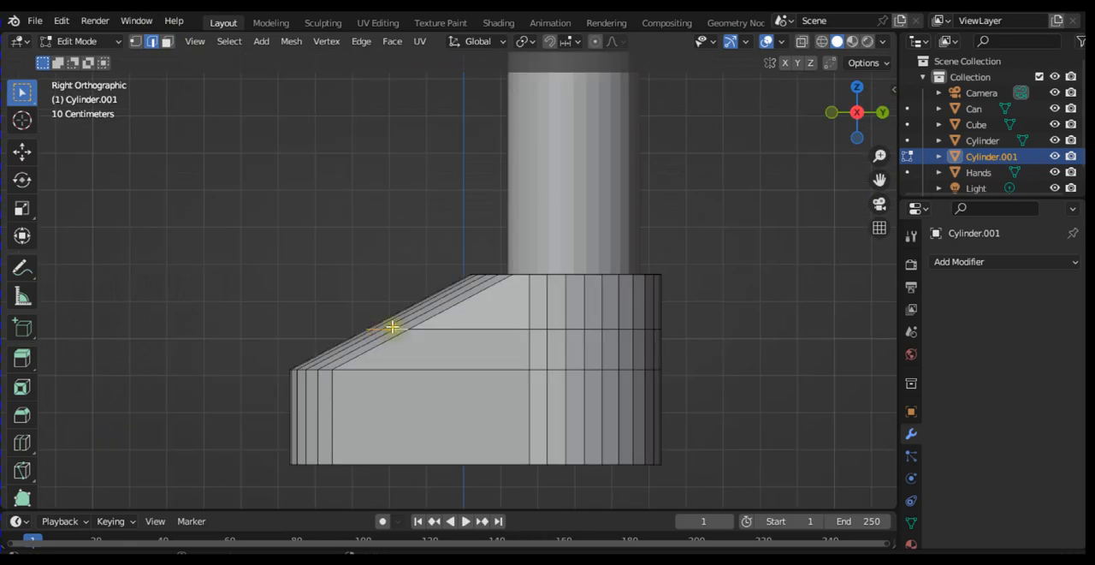
key(g)
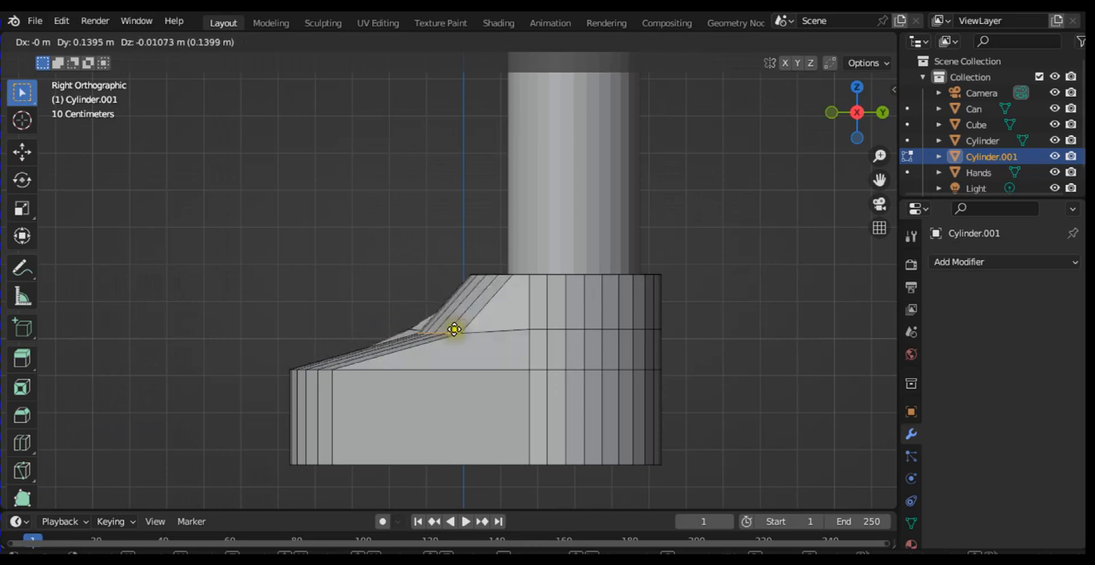
click(457, 328)
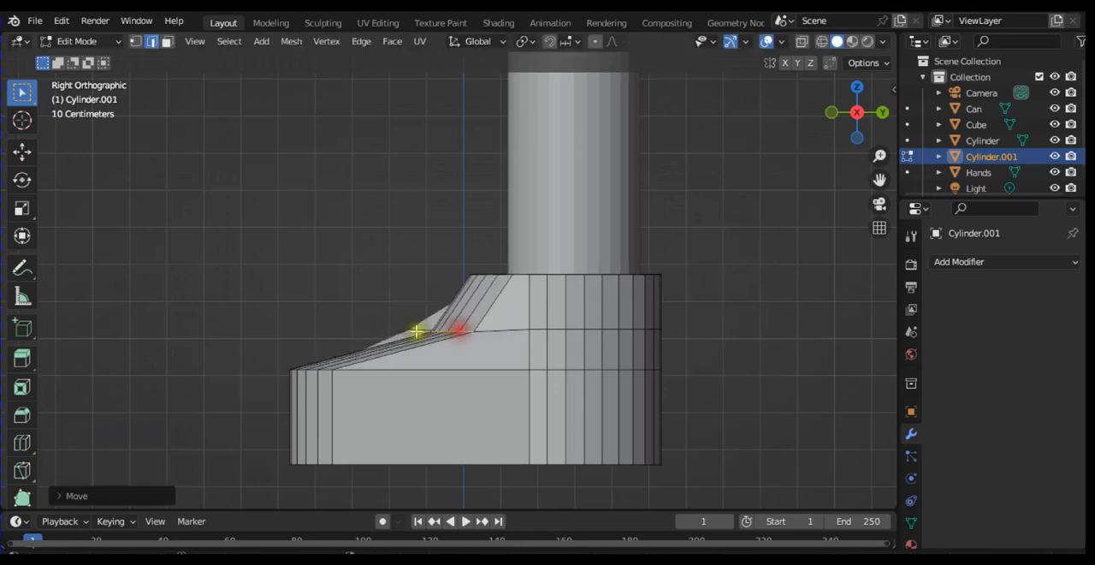
Step: Select the short loop edge on the far side of the instep, raise it about 0.03 m, and inspect it in the left side view
key(KP_4)
key(KP_4)
key(KP_4)
key(KP_4)
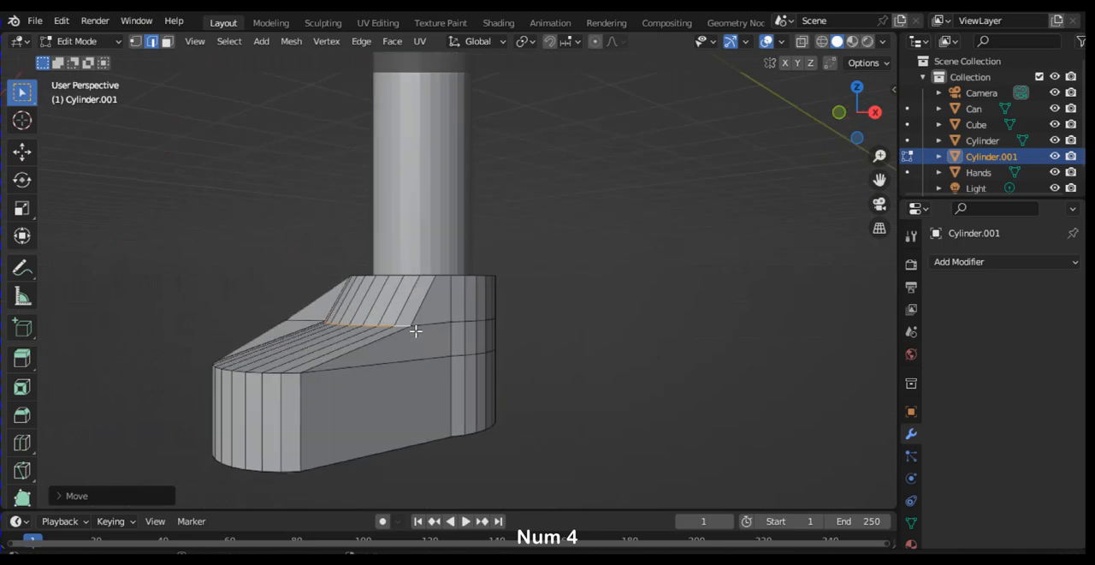
key(KP_4)
key(KP_4)
key(KP_4)
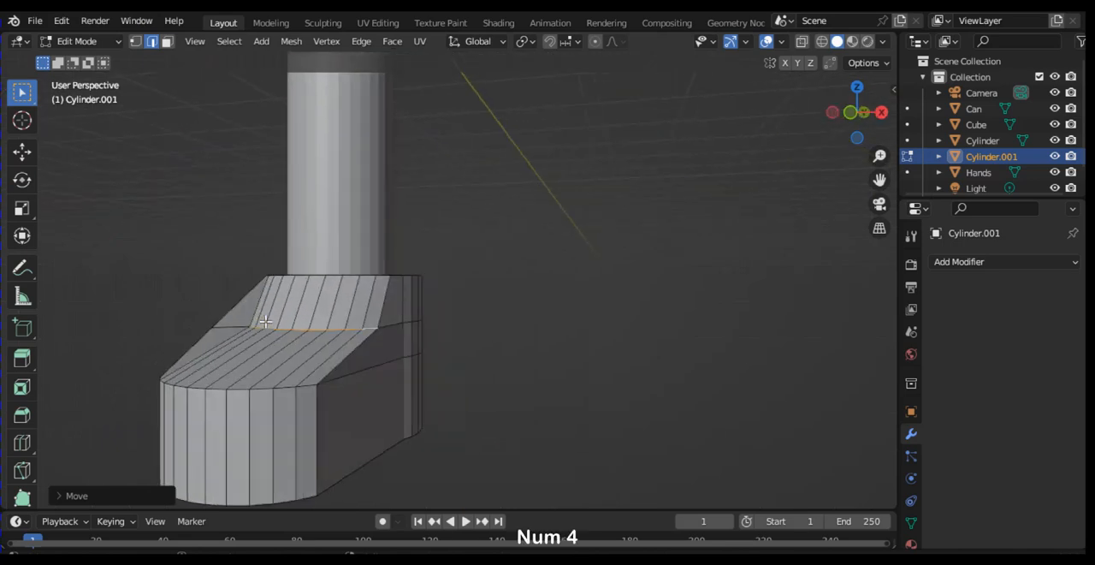
key(KP_4)
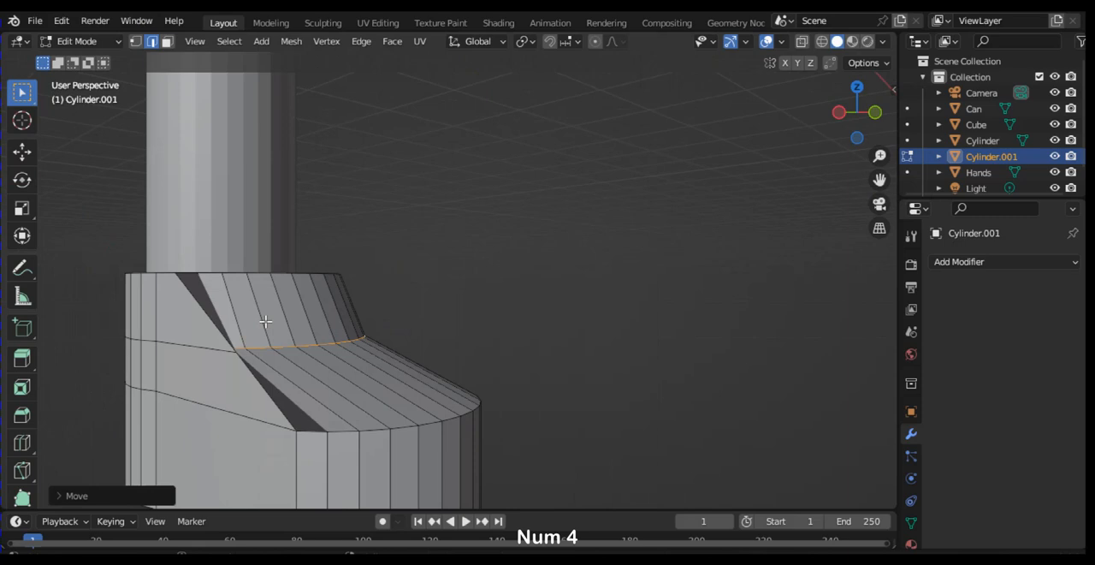
key(KP_4)
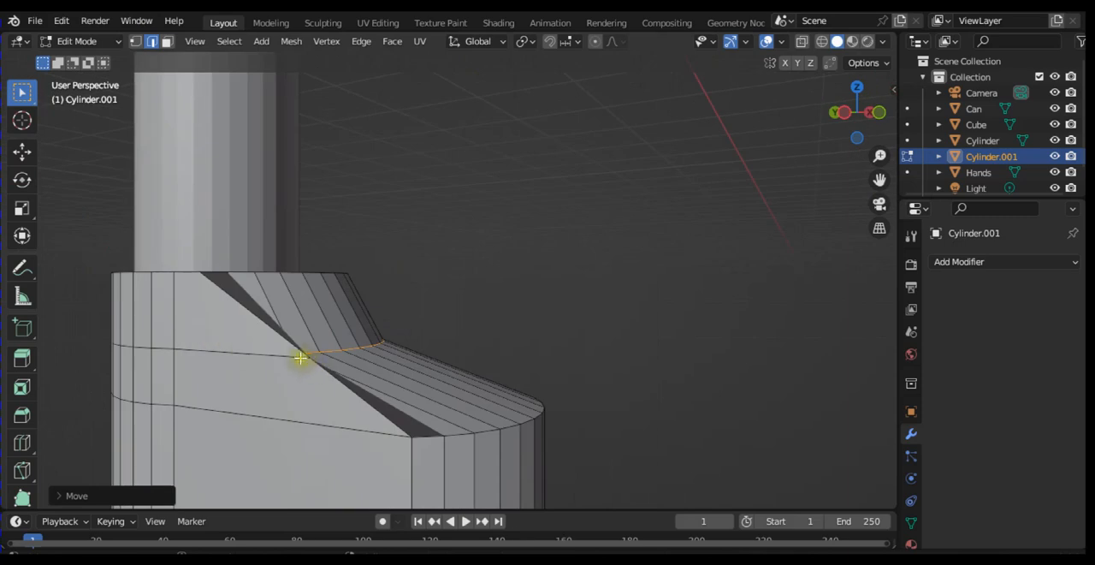
key(KP_6)
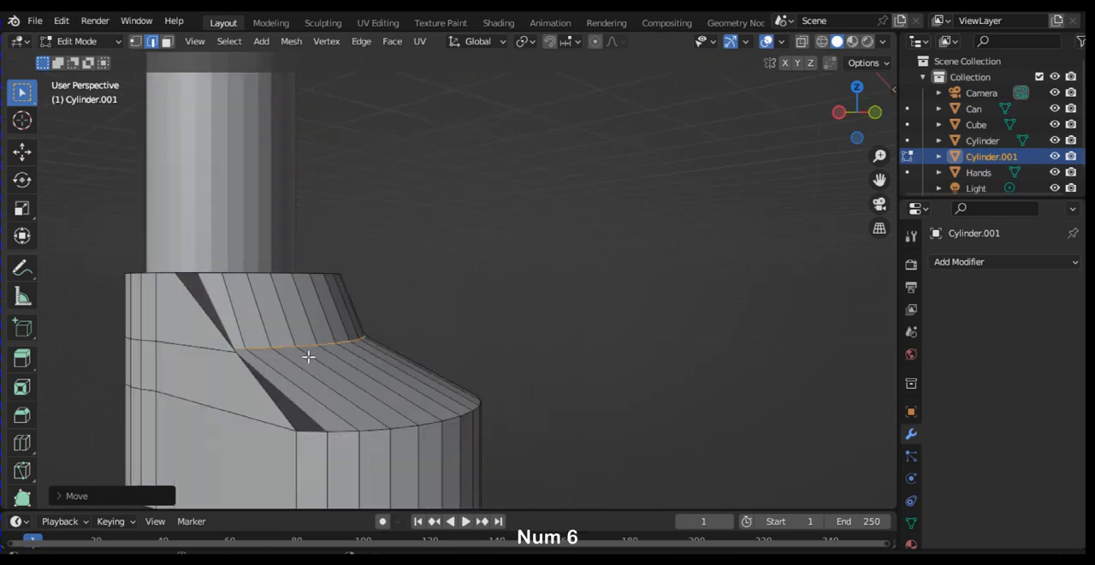
key(KP_6)
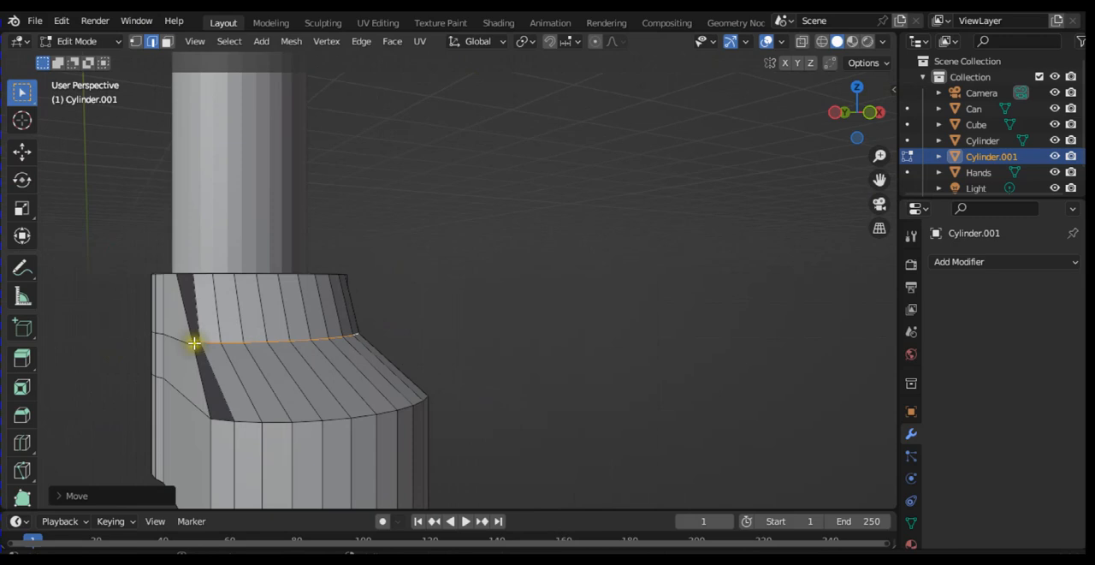
click(195, 342)
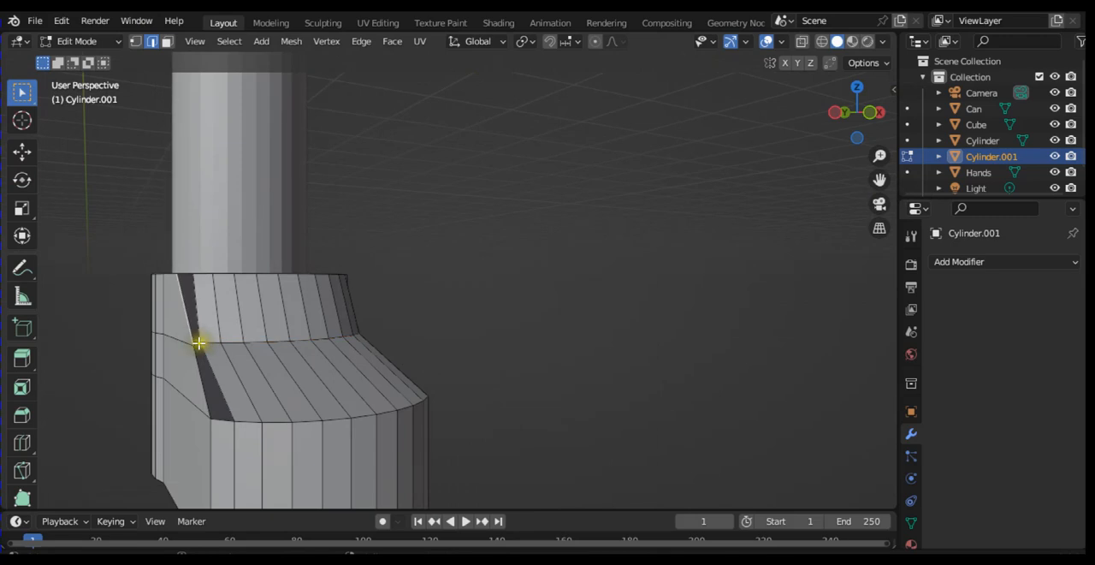
click(199, 343)
key(g)
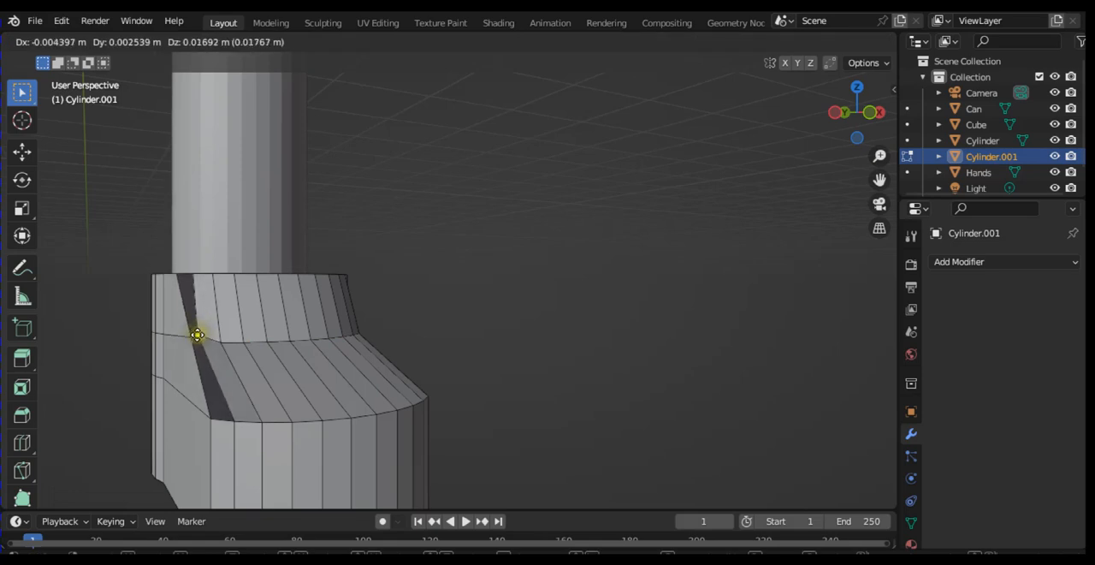
click(195, 328)
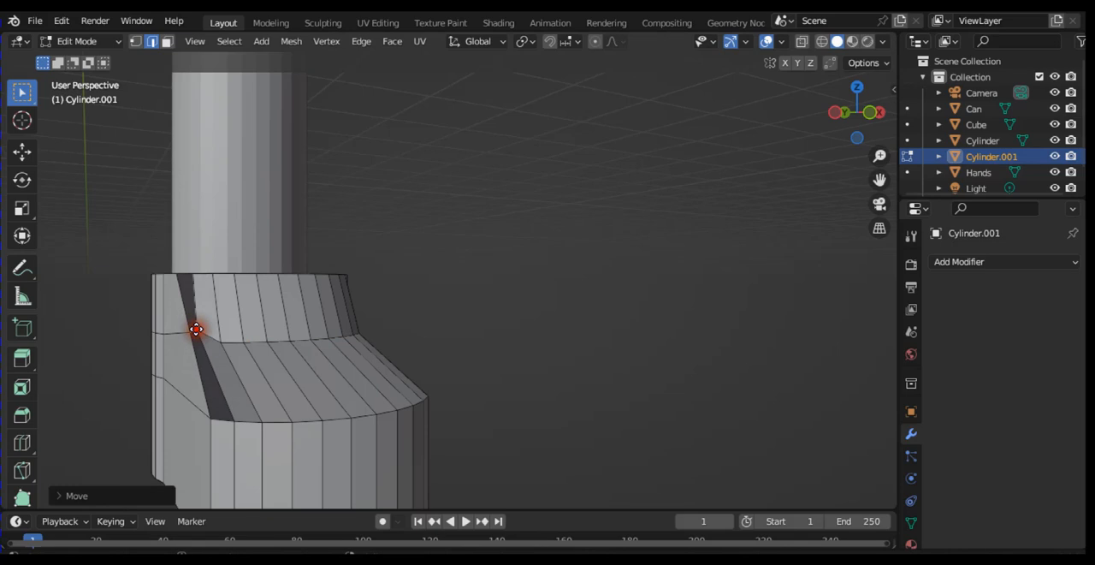
key(KP_3)
key(KP_9)
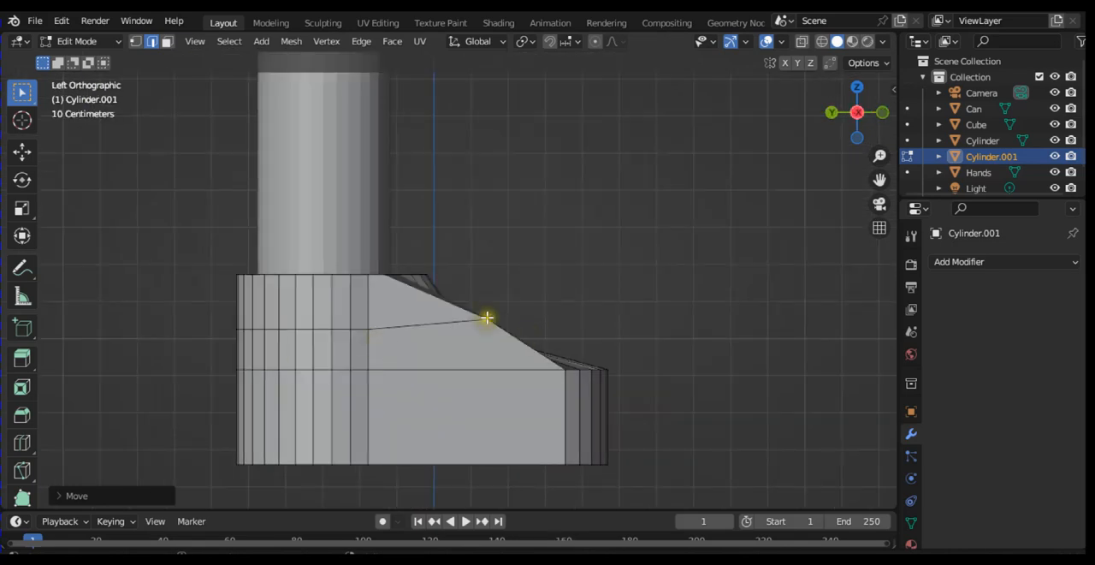
Step: Move the selected instep edge about 0.11 m back toward the leg and 0.04 m down, and compare it in the right side view
key(g)
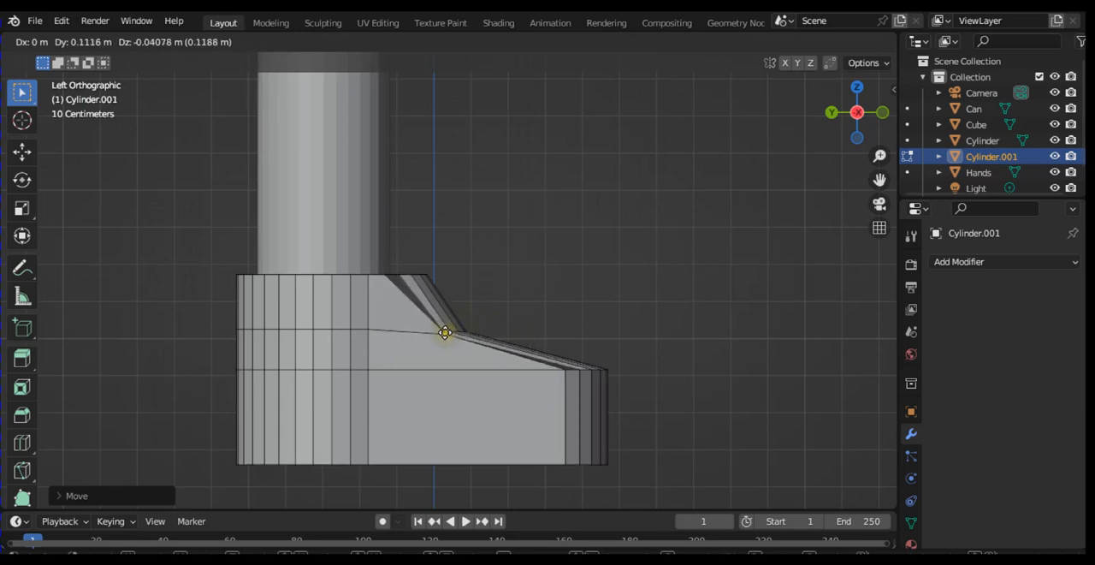
click(445, 333)
key(KP_3)
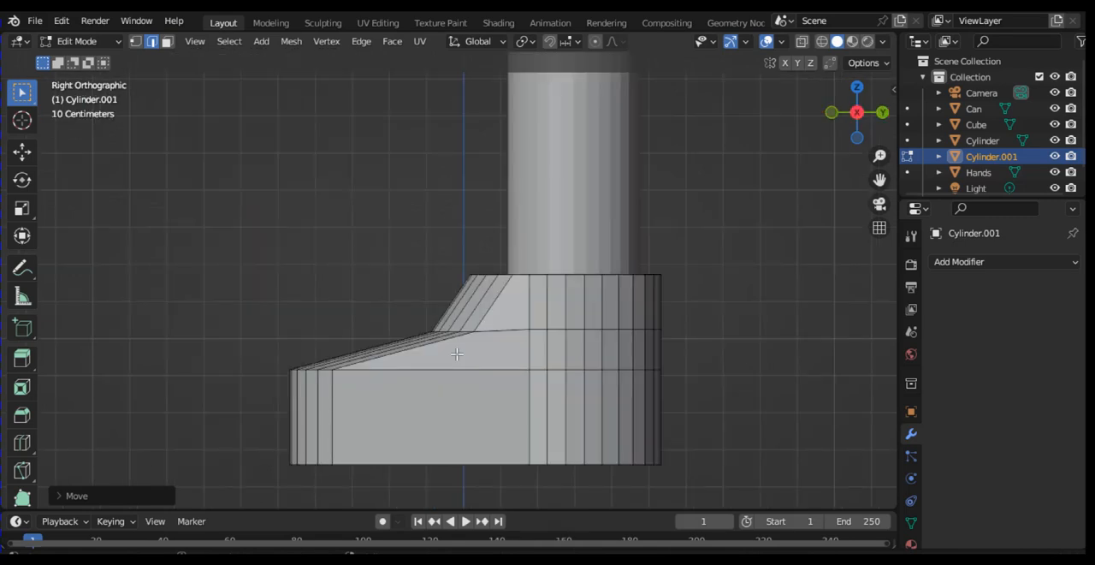
click(532, 350)
Step: Rename the foot object Cylinder.001 as Shoe, with the whole character in front view
key(ctrl+minus)
key(ctrl+minus)
key(ctrl+minus)
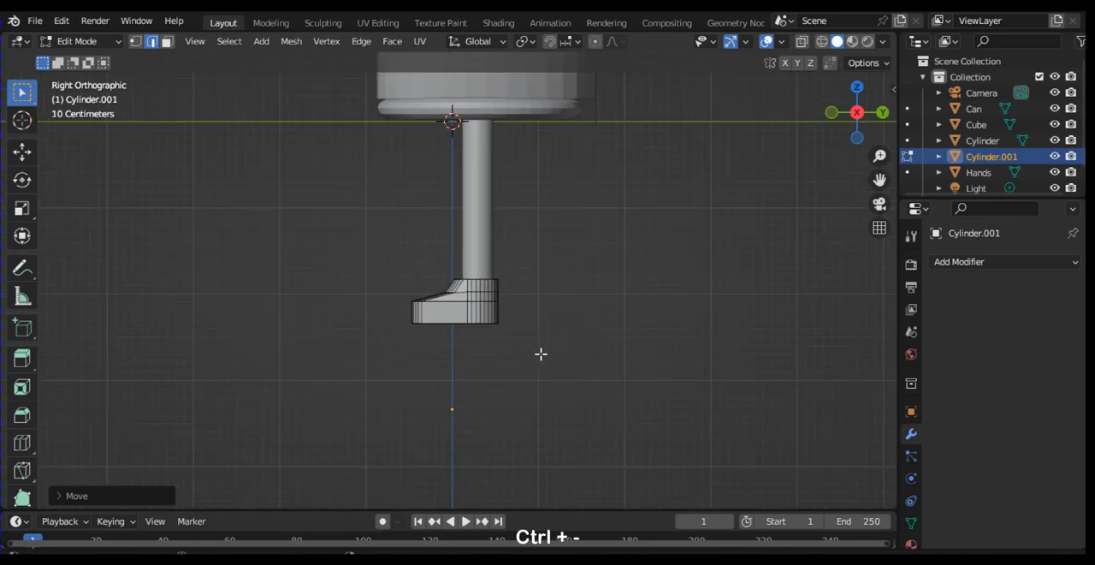
key(KP_1)
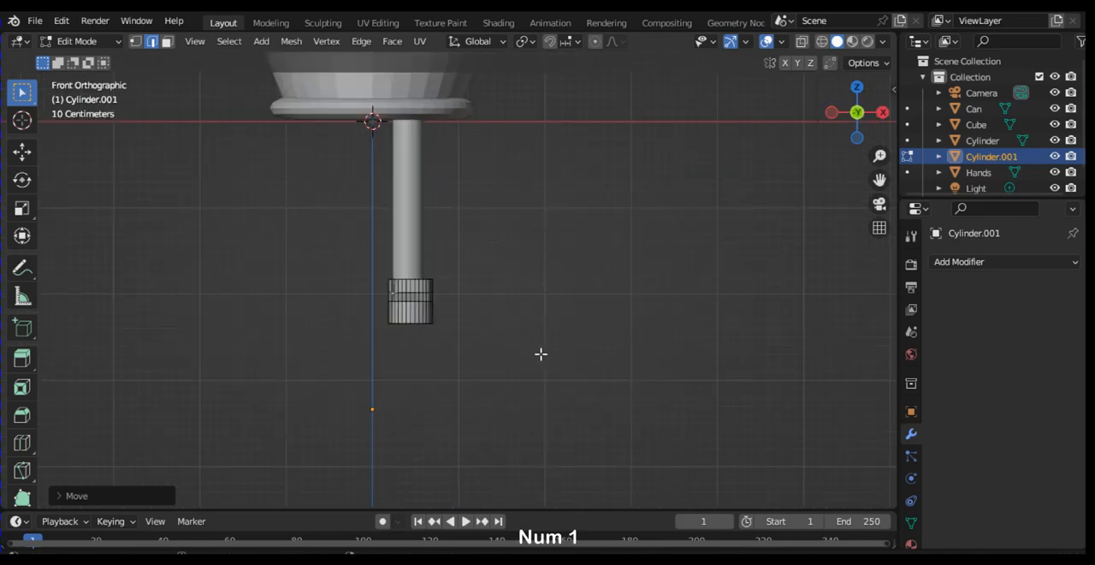
click(457, 293)
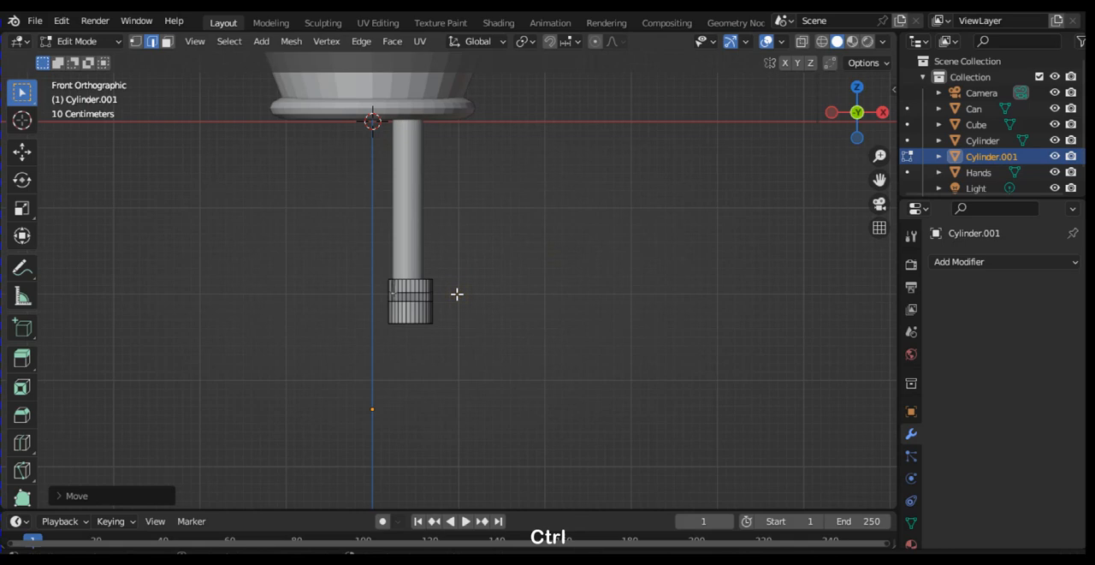
key(ctrl+minus)
key(ctrl+minus)
key(ctrl+minus)
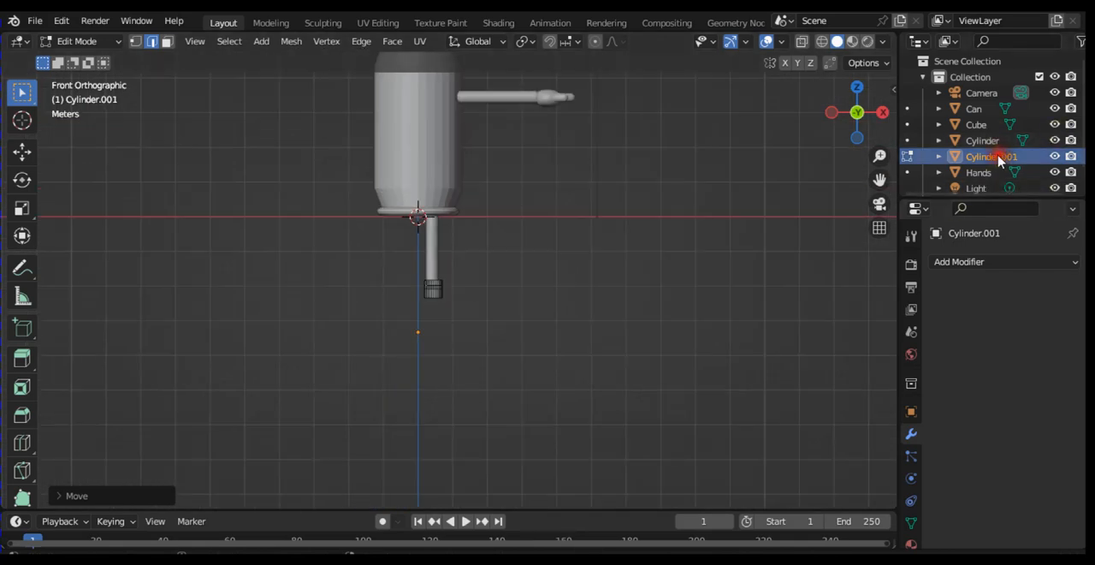
double_click(993, 157)
scroll(999, 161, down, 1)
text(Shoe)
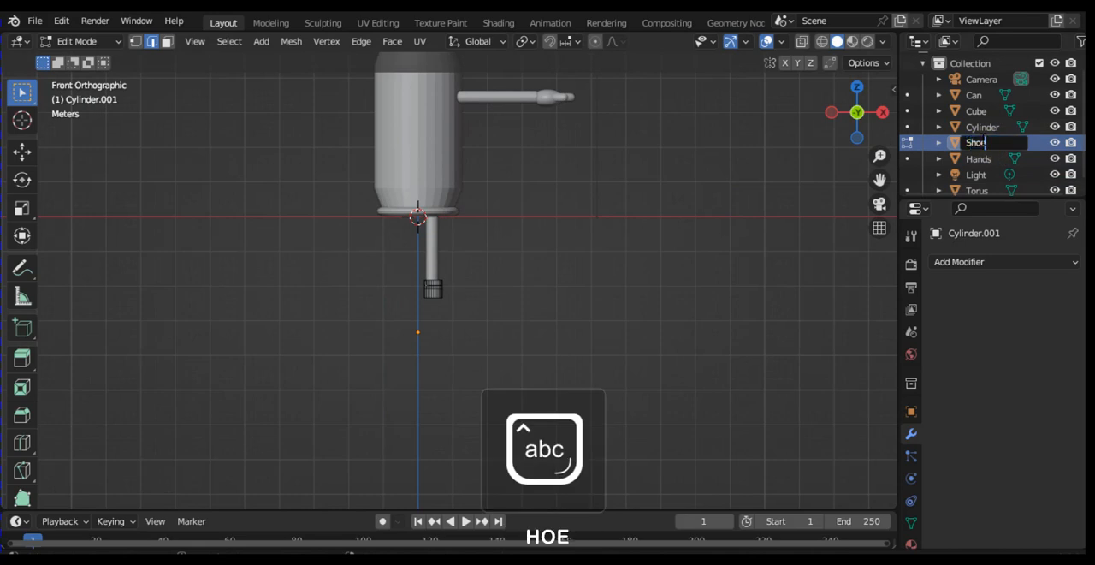
key(Return)
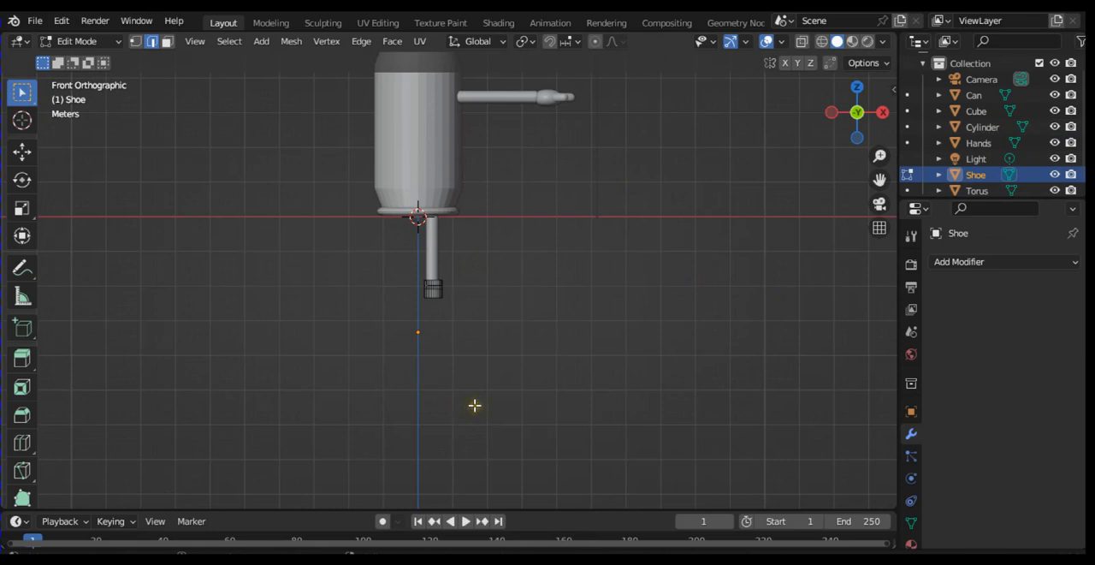
Step: Add a Mirror modifier on the X axis to the shoe and collapse its settings
drag(884, 178, 895, 251)
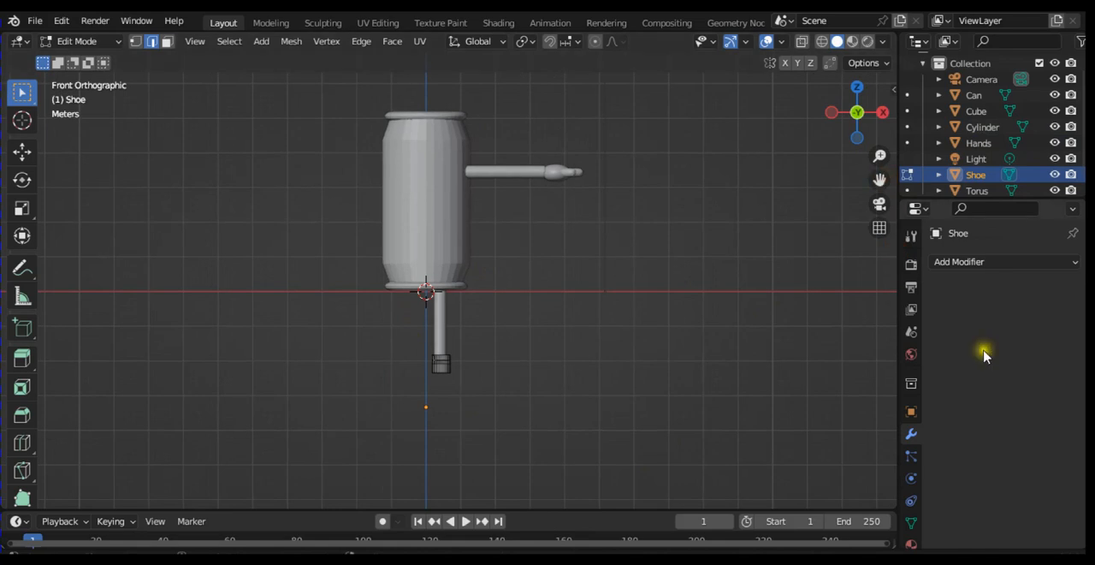
click(985, 261)
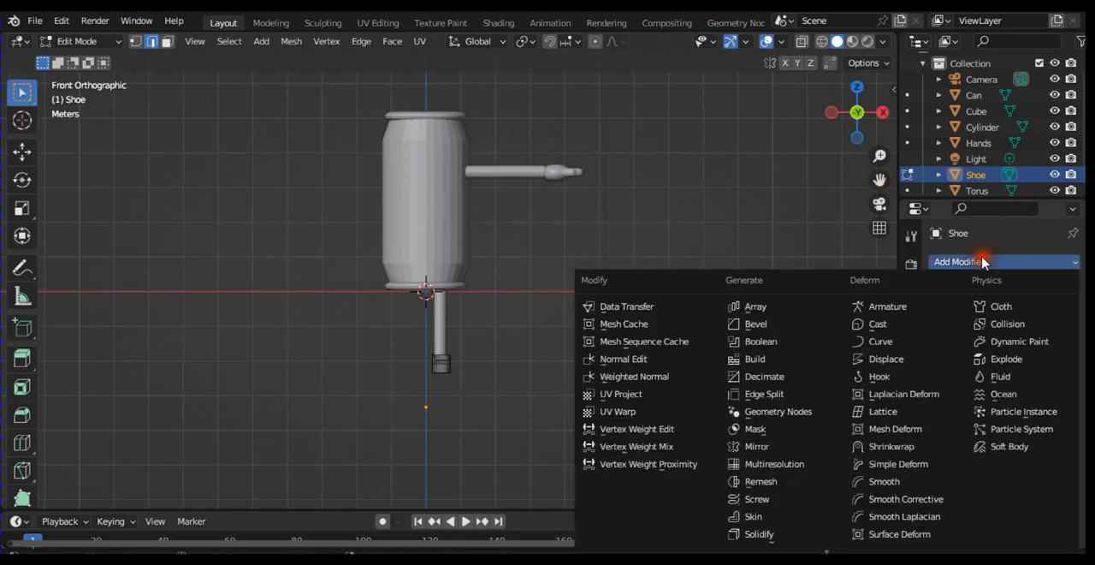
click(794, 449)
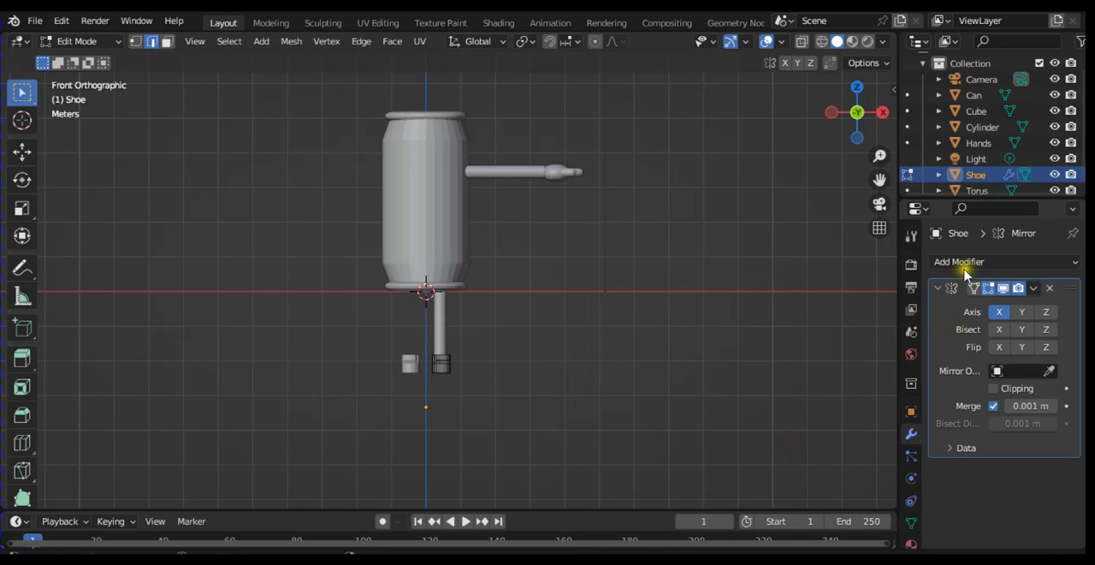
click(944, 287)
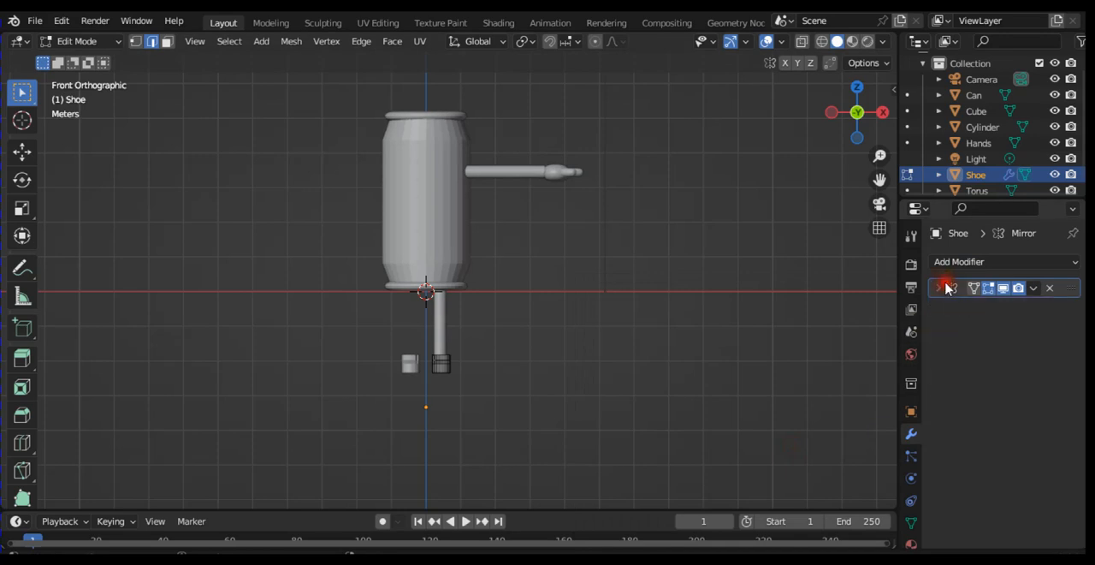
Step: Switch to Object Mode, select the leg cylinder and mirror it on the X axis with a Mirror modifier
click(992, 130)
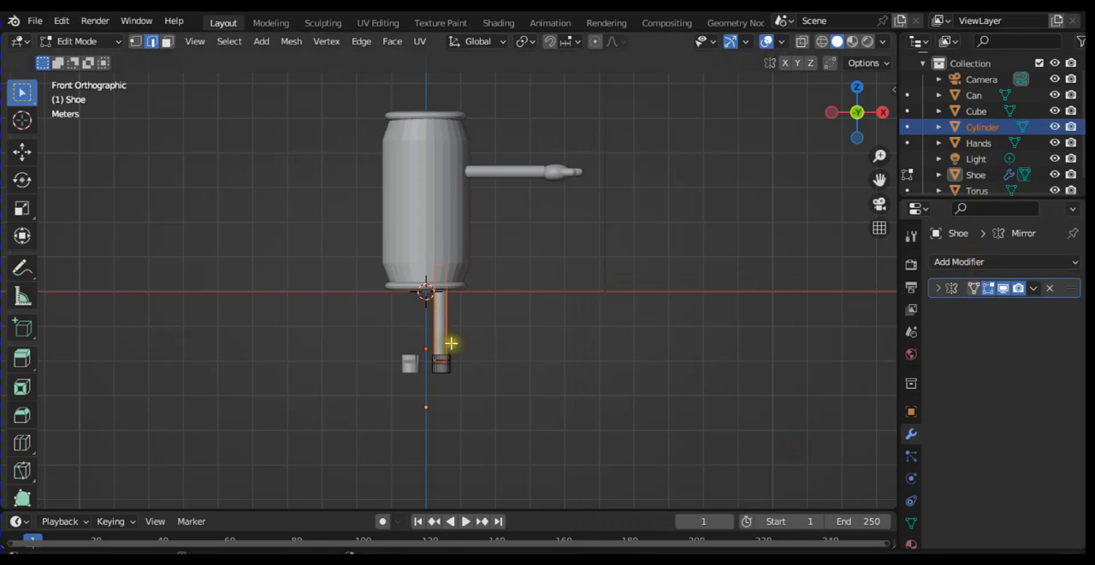
key(Tab)
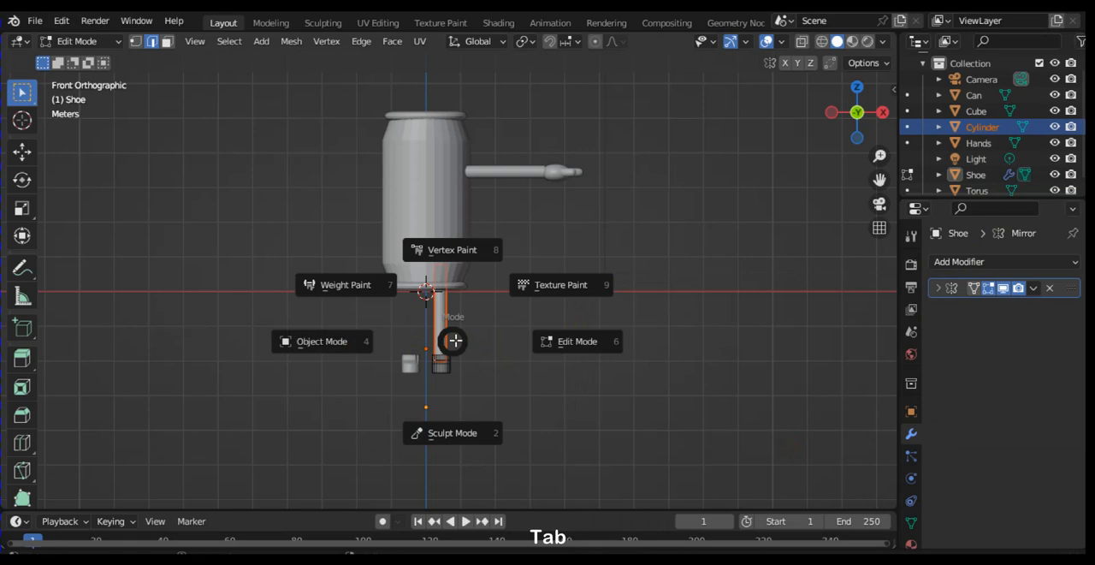
click(354, 353)
key(Tab)
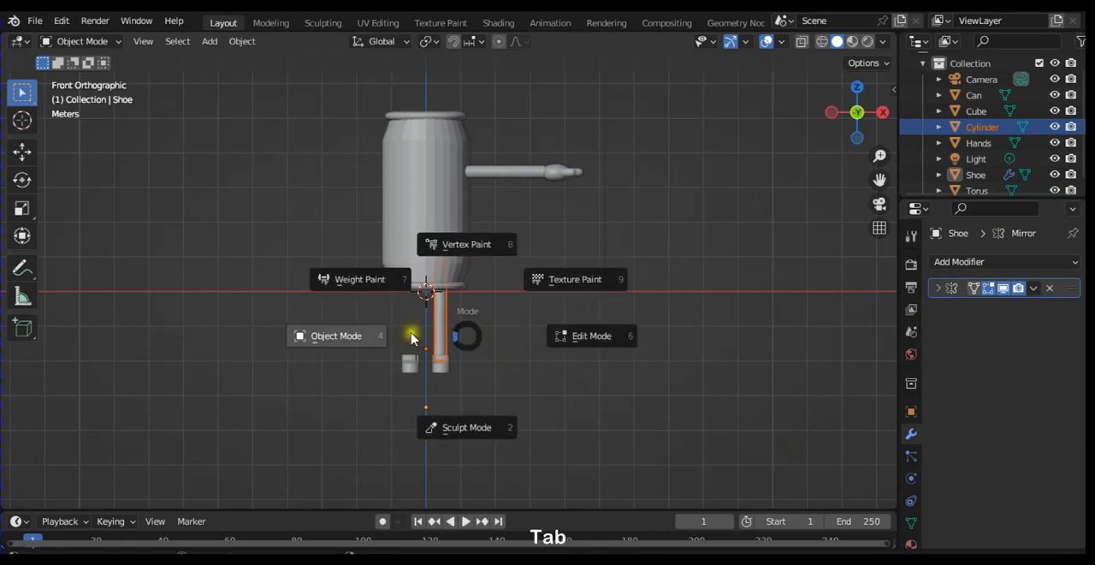
click(366, 336)
click(441, 329)
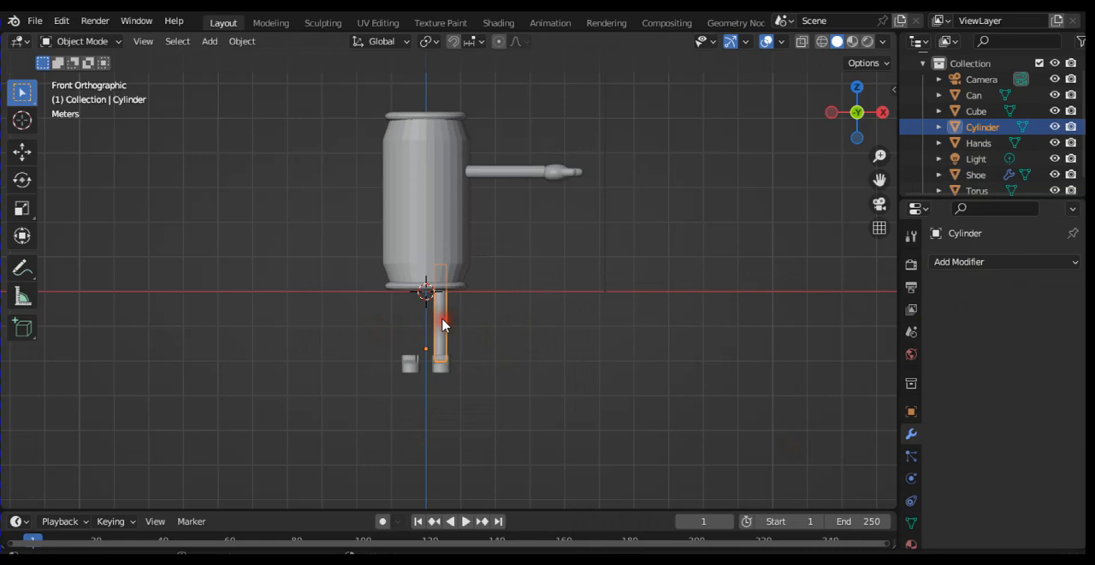
click(976, 263)
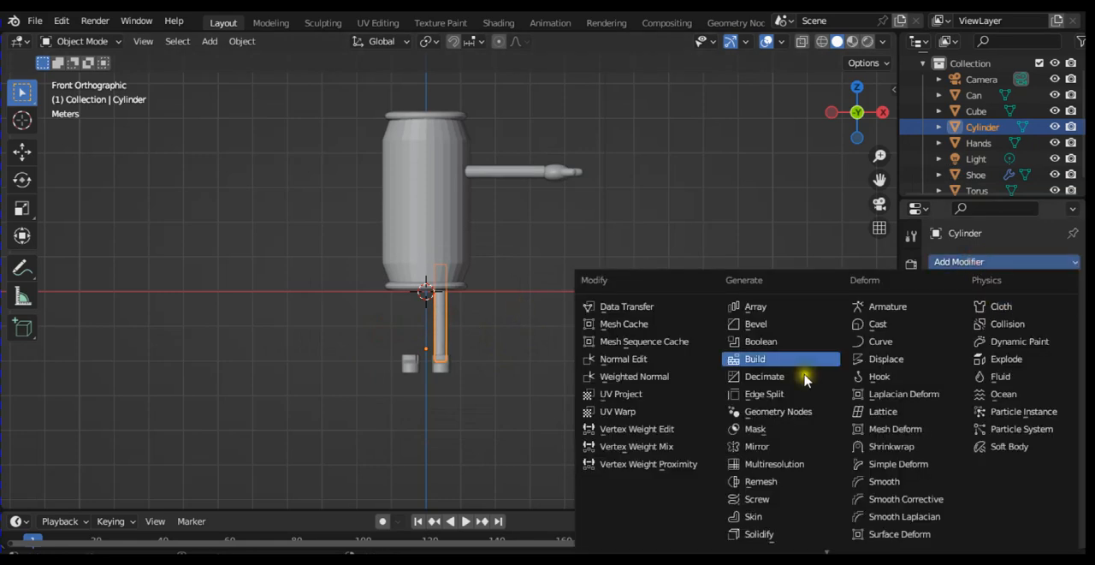
click(768, 447)
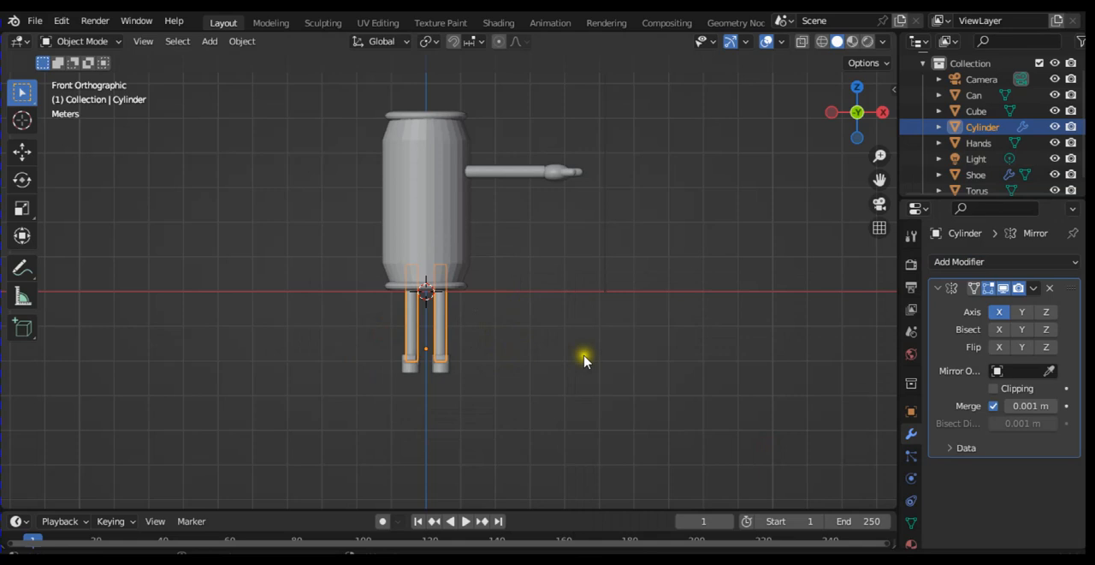
Step: Select the arm object and mirror it across the can on the X axis with a Mirror modifier
click(515, 175)
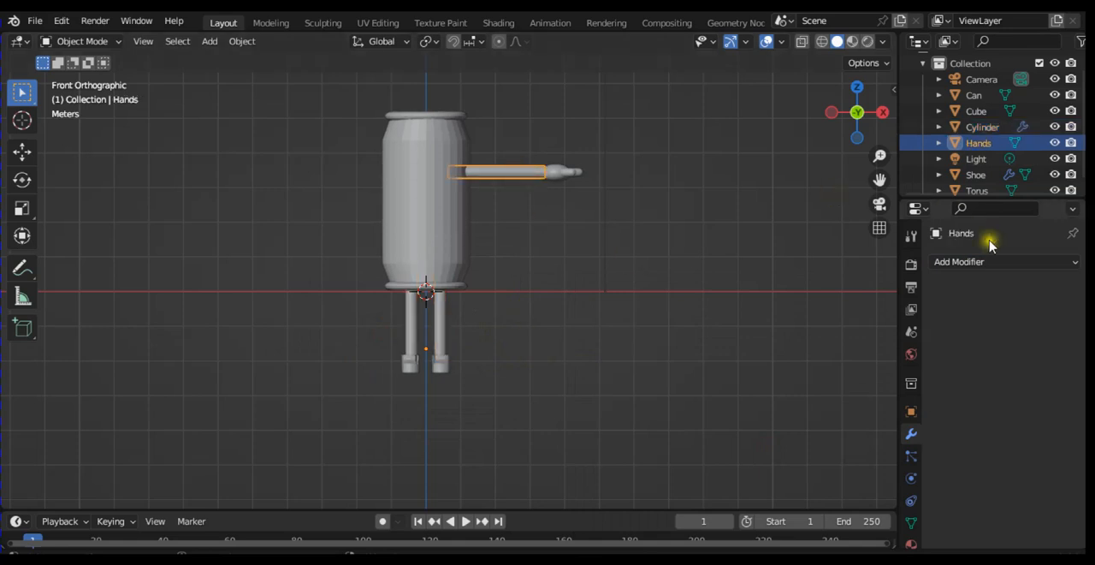
click(982, 264)
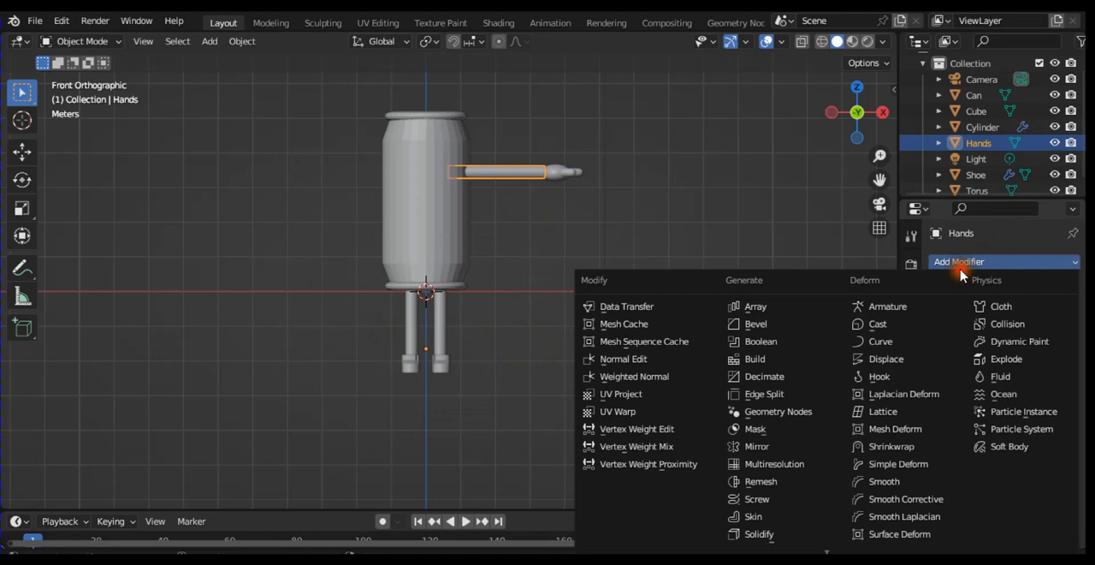
click(771, 451)
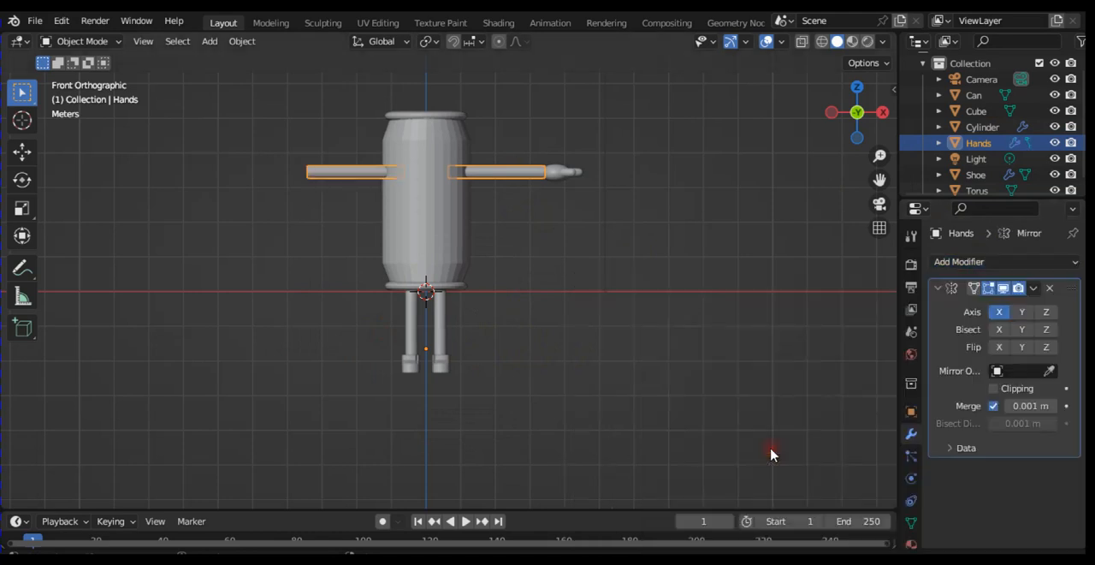
Step: Add a Mirror modifier to the three-digit hand, using the Hands arm object as mirror object, and collapse its settings
click(561, 169)
click(976, 262)
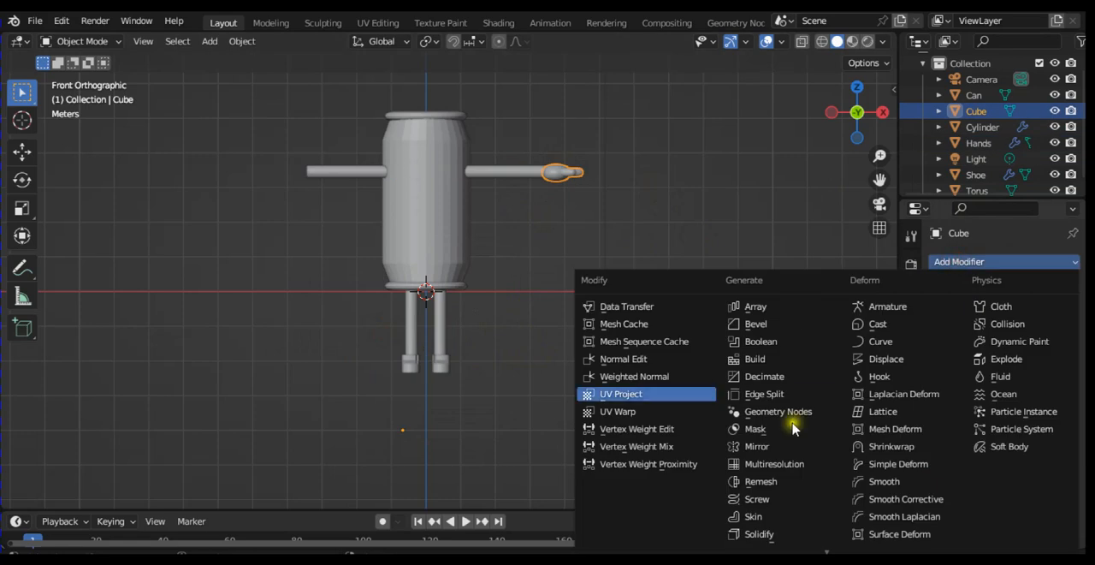
click(815, 453)
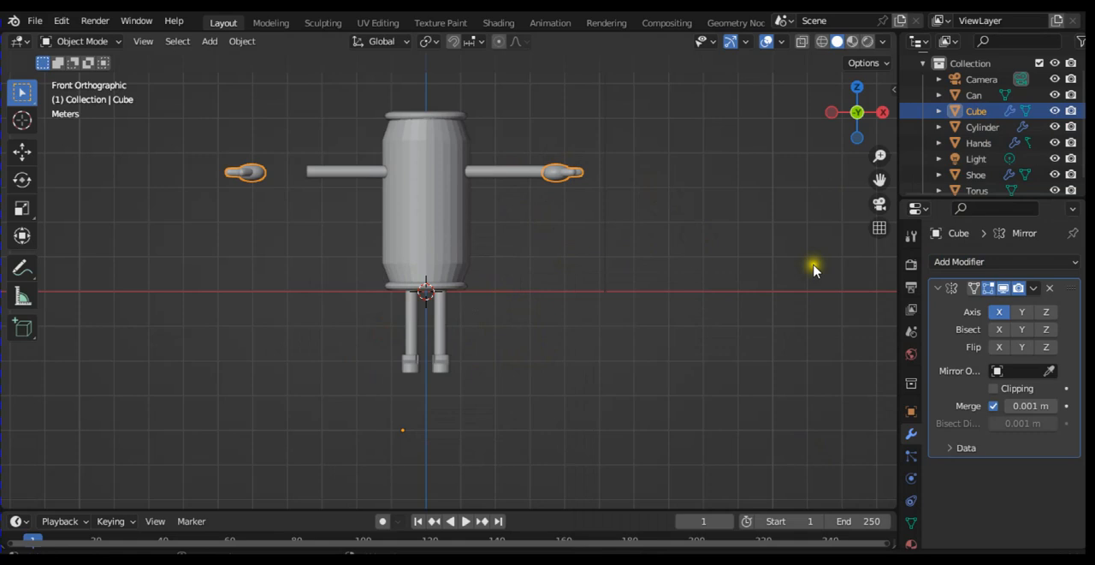
click(1058, 370)
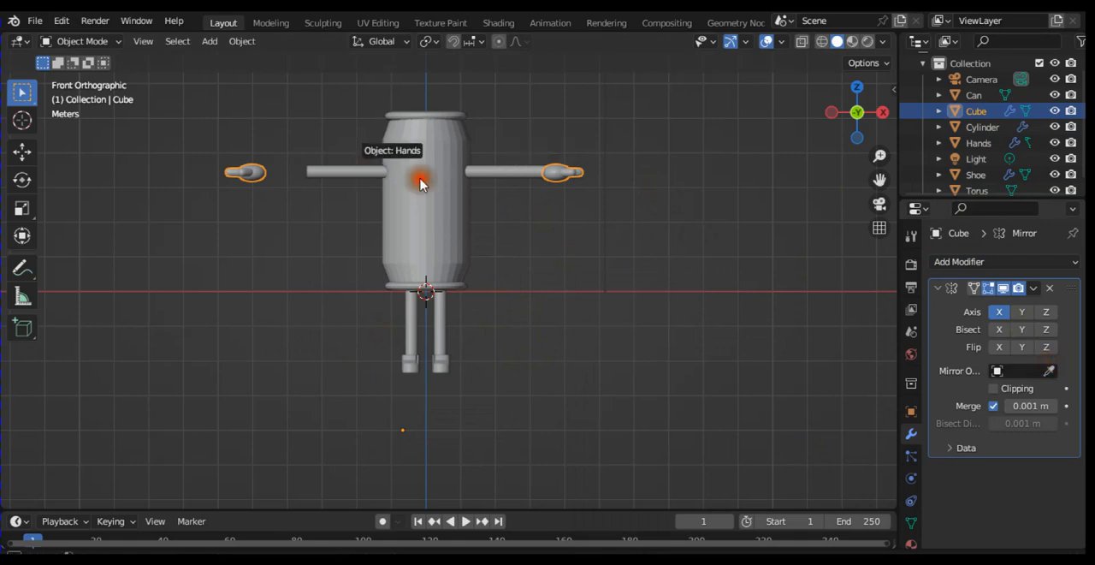
click(342, 176)
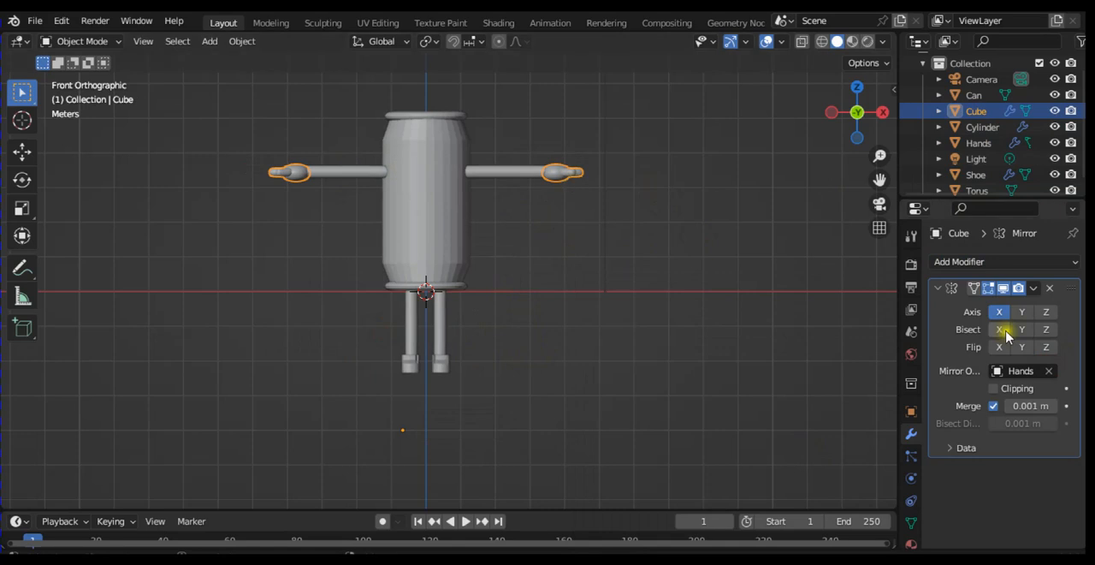
click(939, 288)
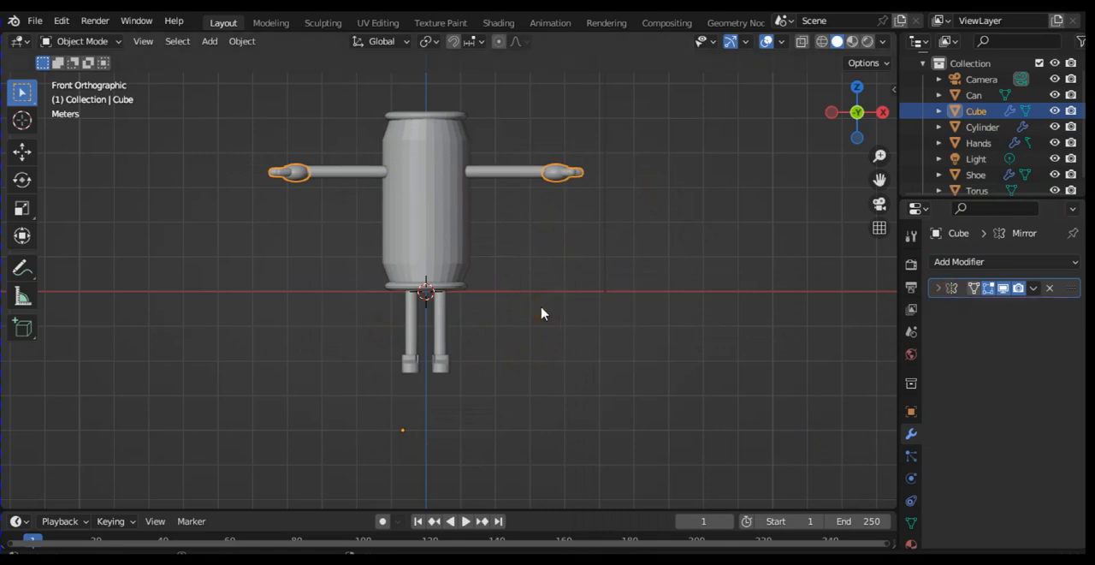
Step: Examine the mirrored arms, hands, legs and shoes from above, below, the sides and the front
key(KP_8)
key(KP_8)
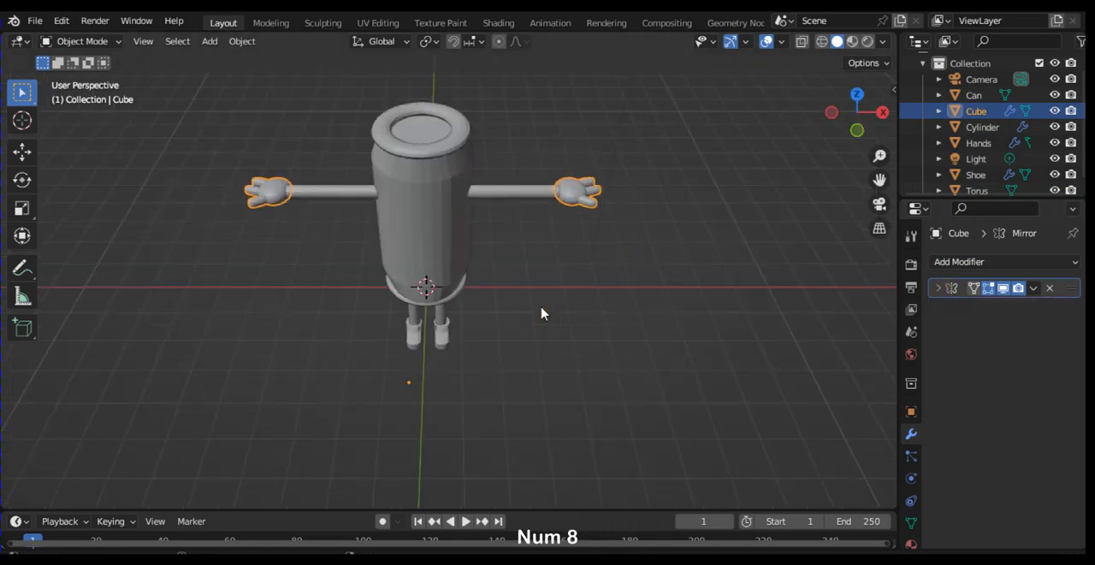
key(KP_8)
key(KP_8)
key(KP_8)
key(KP_8)
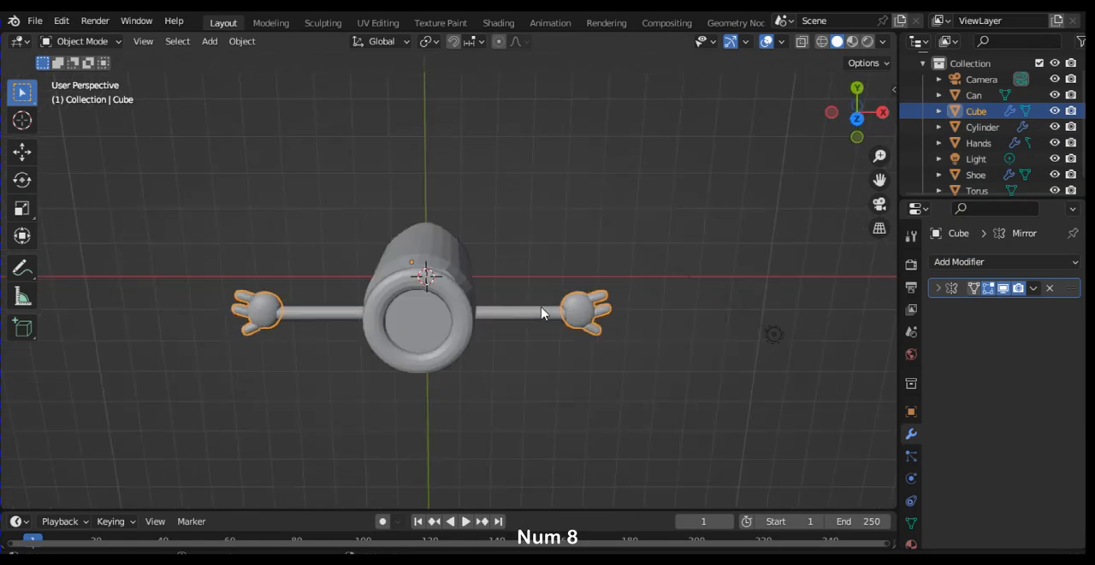
key(KP_8)
key(KP_8)
key(KP_8)
key(KP_8)
key(KP_8)
key(KP_8)
key(KP_8)
key(KP_8)
key(KP_8)
key(KP_8)
key(KP_8)
key(KP_8)
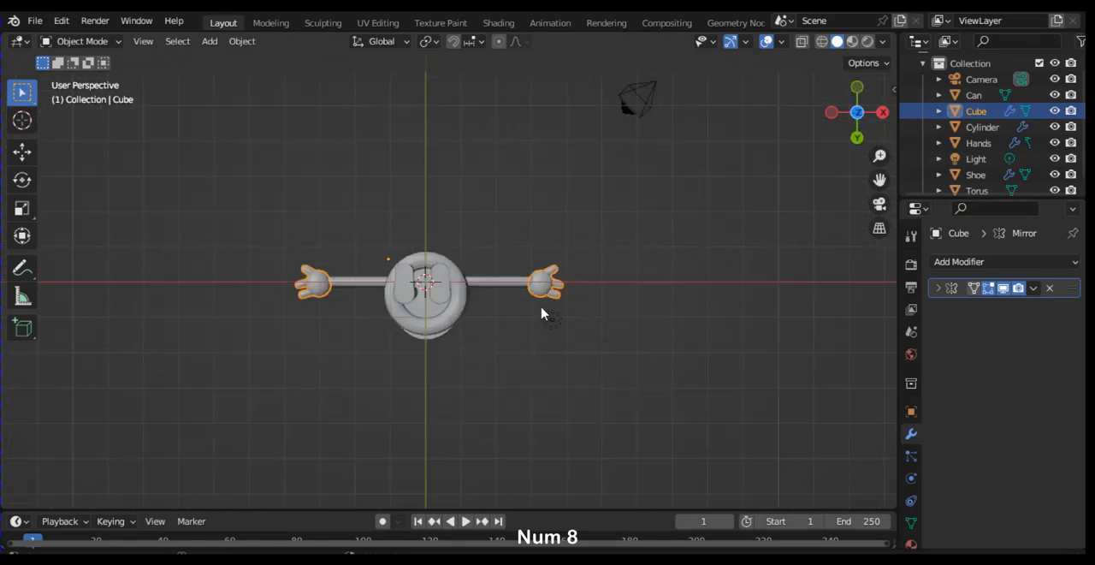
key(KP_8)
key(KP_8)
key(KP_8)
key(KP_8)
key(KP_8)
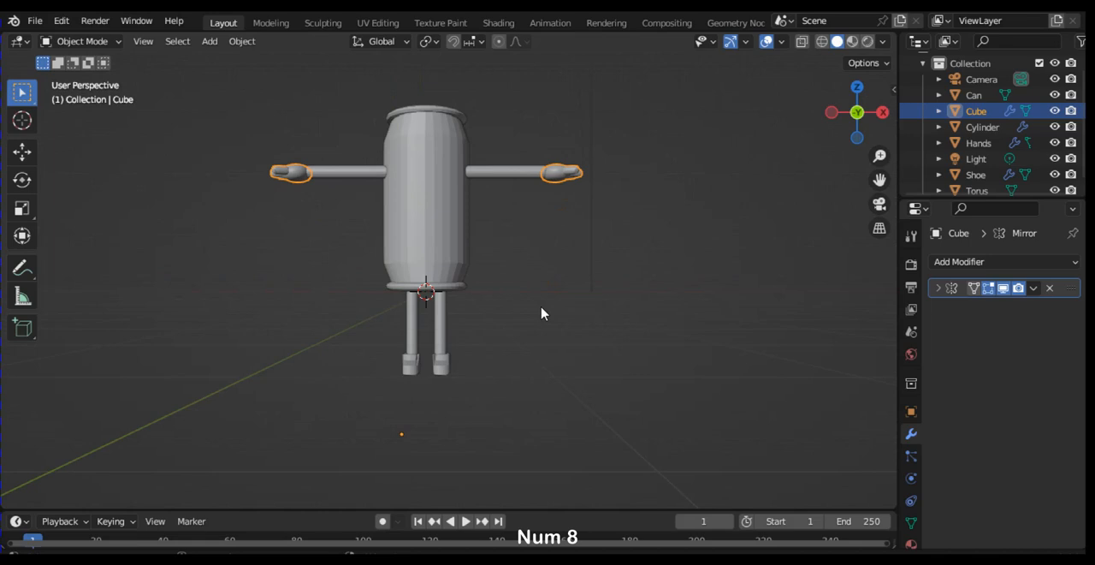
key(KP_8)
key(KP_4)
key(KP_4)
key(KP_4)
key(KP_4)
key(KP_4)
key(KP_4)
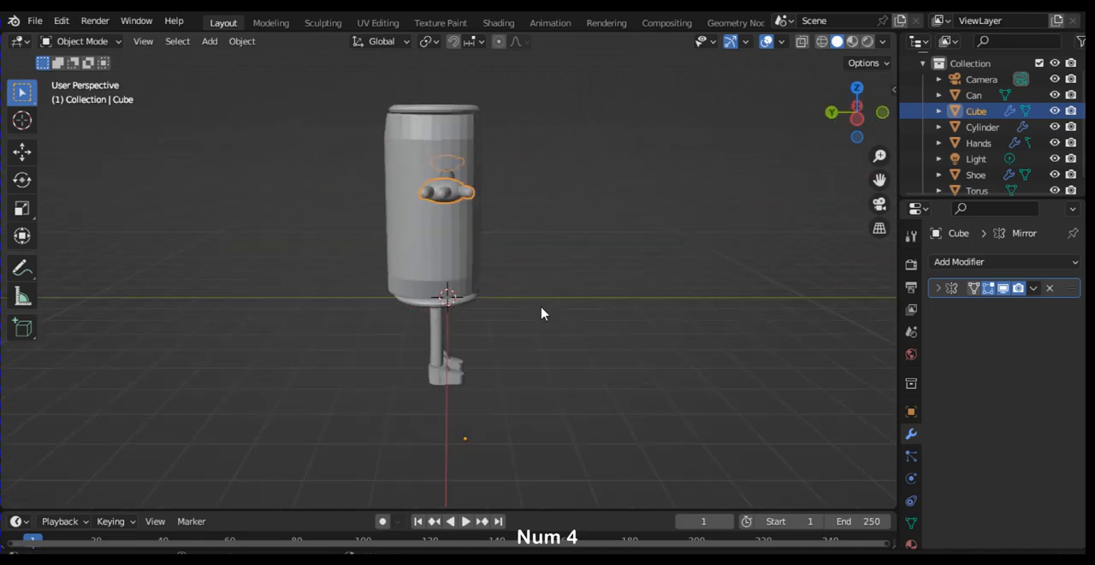
key(KP_4)
key(KP_4)
key(KP_4)
key(KP_4)
key(KP_4)
key(KP_4)
key(KP_4)
key(KP_4)
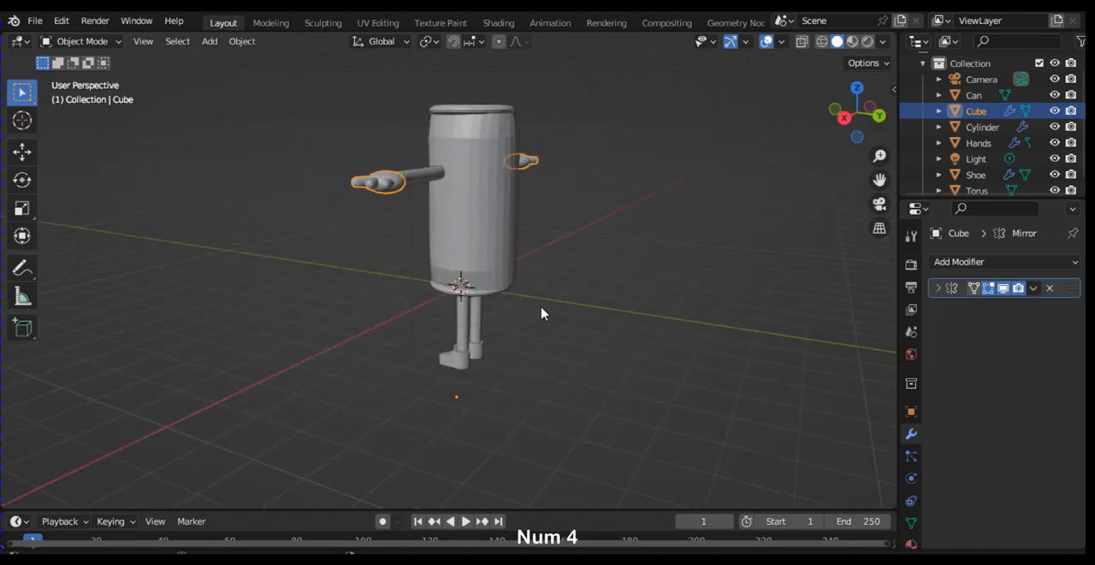
key(KP_4)
key(KP_4)
key(KP_4)
key(KP_4)
key(KP_4)
key(KP_4)
key(KP_4)
key(KP_4)
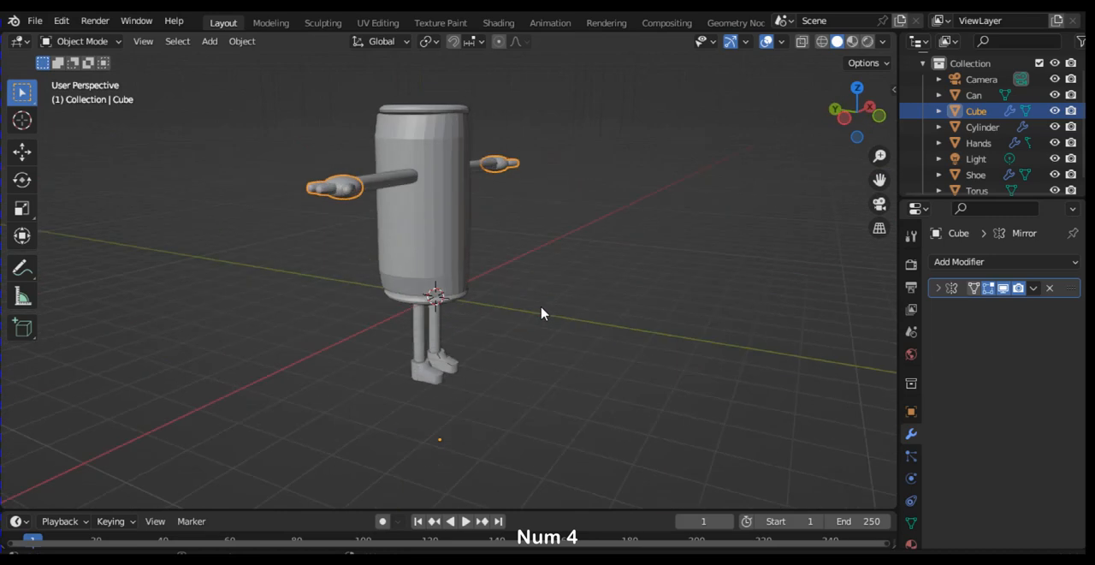
key(KP_6)
key(KP_6)
key(KP_6)
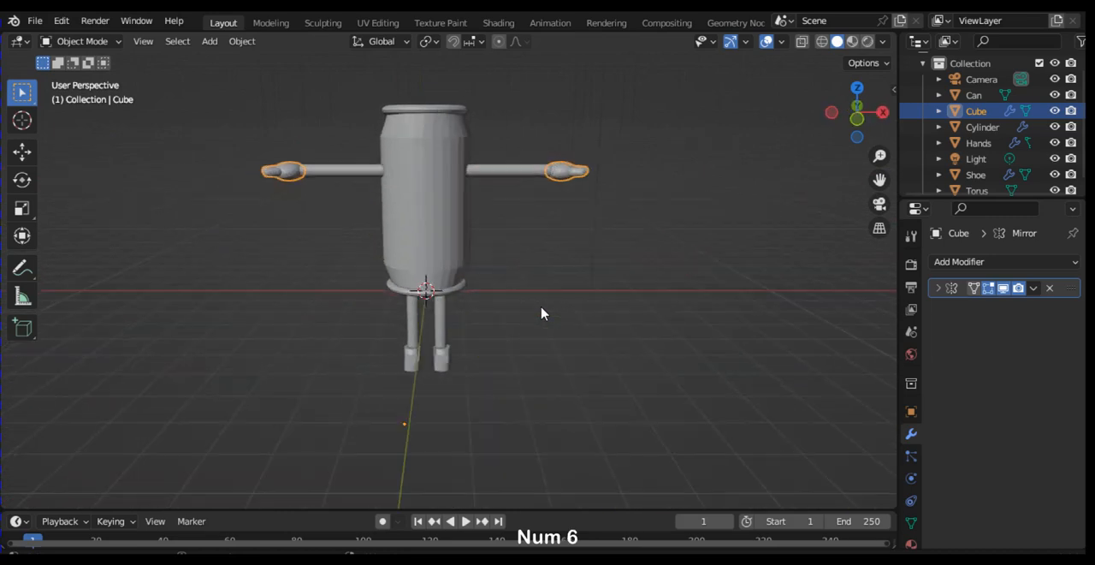
key(ctrl+minus)
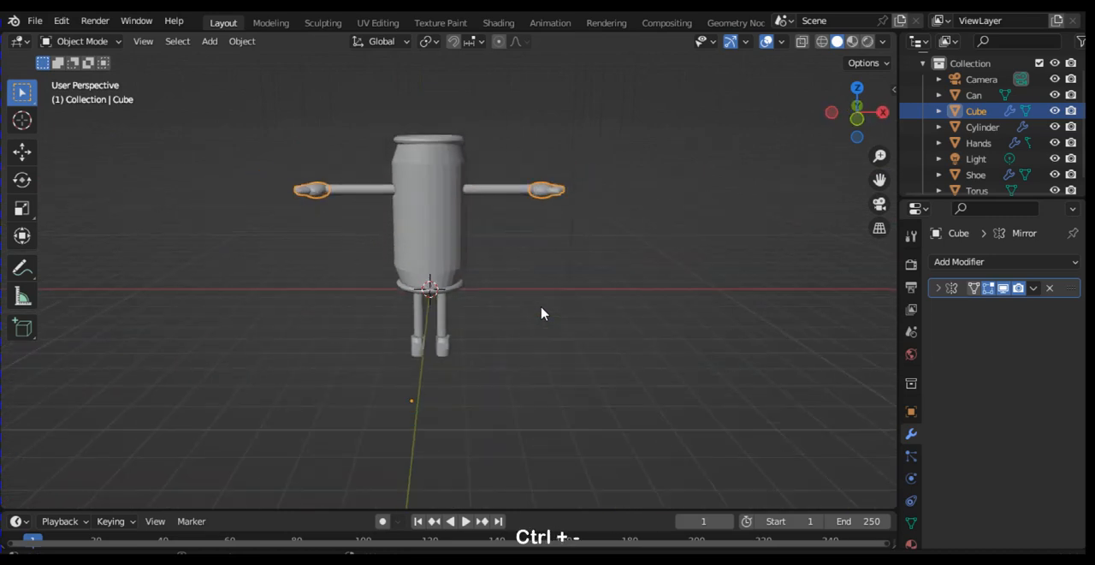